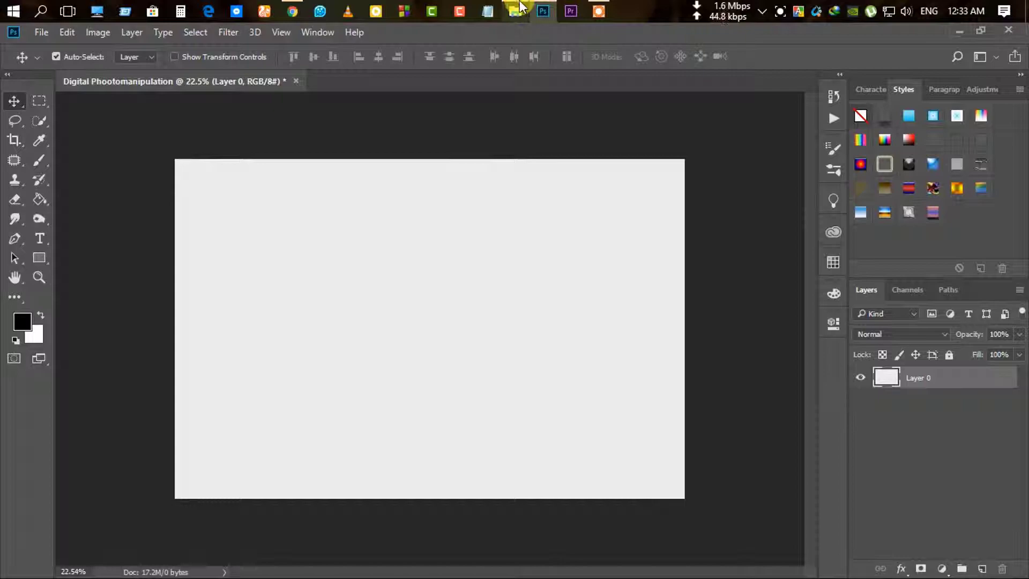
Place the field photo in the document and stretch it to nearly fill the canvas.
left_click(515, 11)
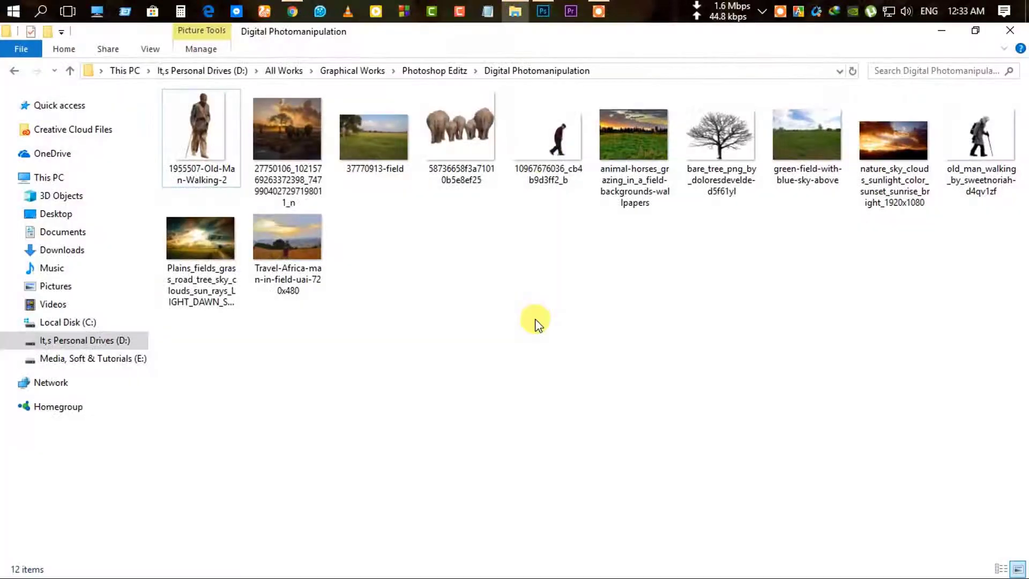
mouse_move(288, 136)
left_mouse_down()
mouse_move(541, 6)
mouse_move(340, 314)
left_mouse_up()
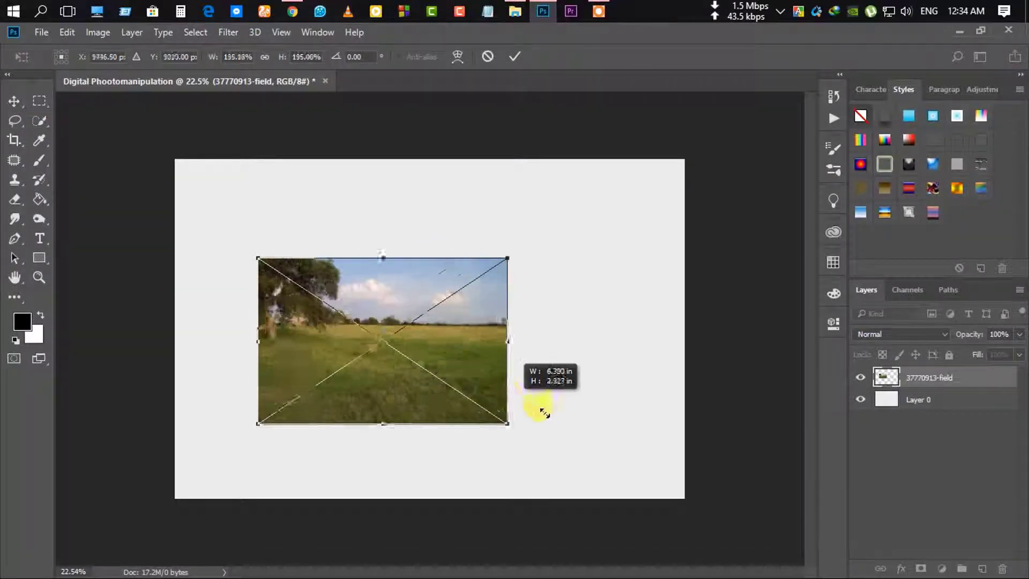
left_click_drag(410, 359, 597, 425)
left_click_drag(489, 401, 408, 332)
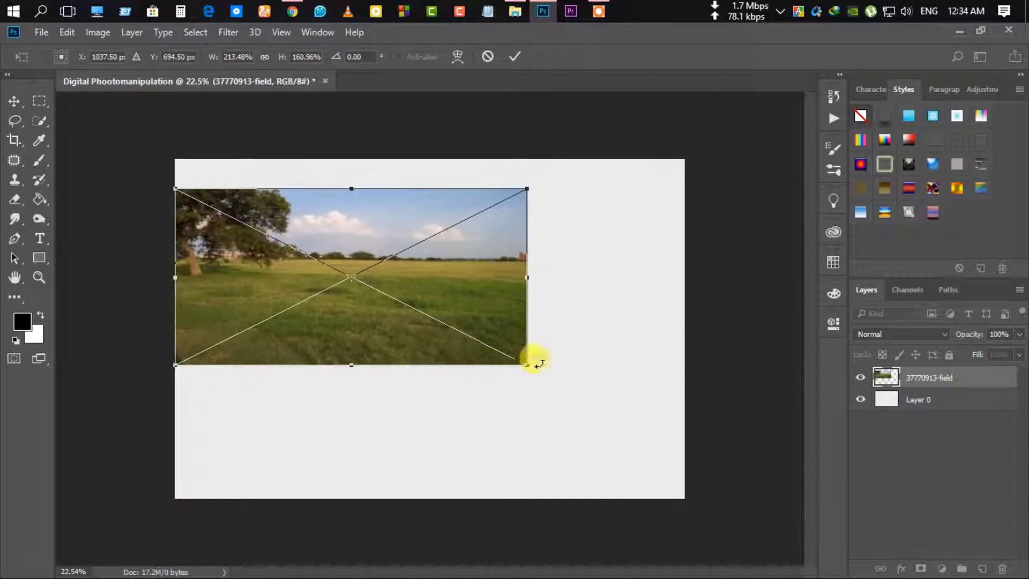
mouse_move(528, 365)
left_mouse_down()
mouse_move(688, 481)
mouse_move(690, 464)
left_mouse_up()
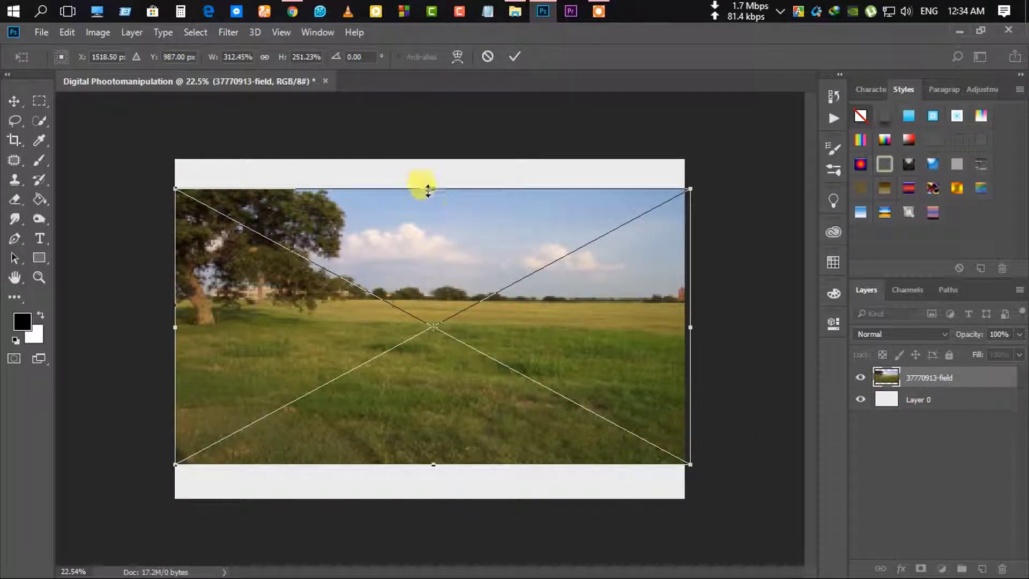
left_click_drag(434, 188, 433, 159)
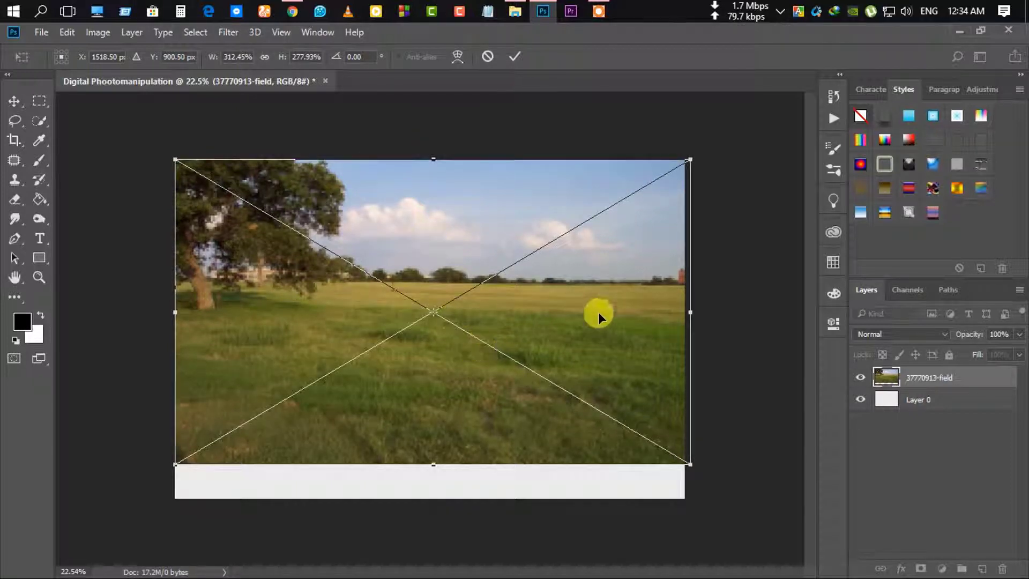
left_click_drag(691, 306, 685, 307)
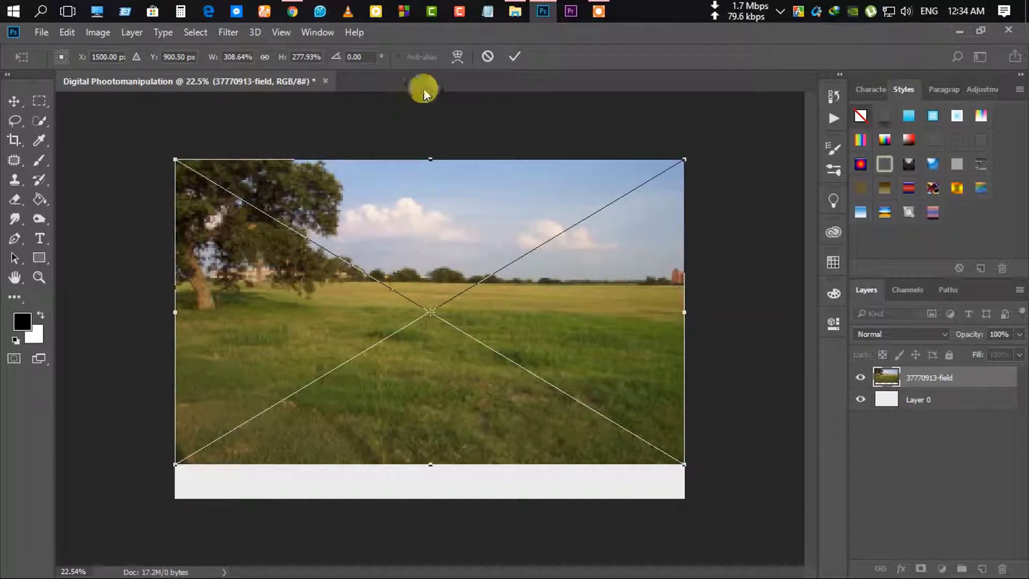
left_click(512, 55)
Move the field image to the canvas bottom and enlarge it from its top-left corner.
scroll(466, 437, "up", 1)
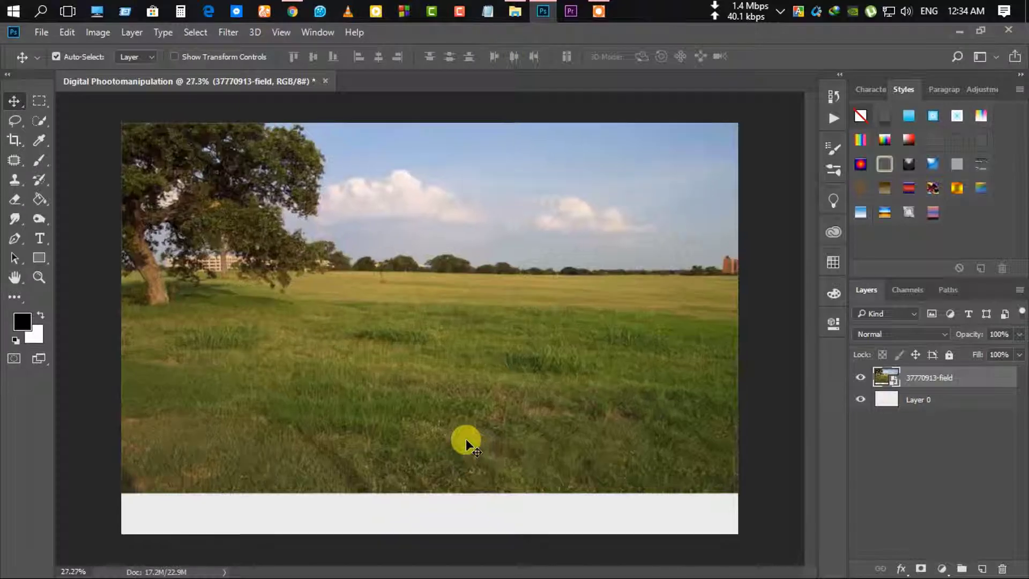
scroll(468, 436, "down", 1)
scroll(468, 435, "down", 1)
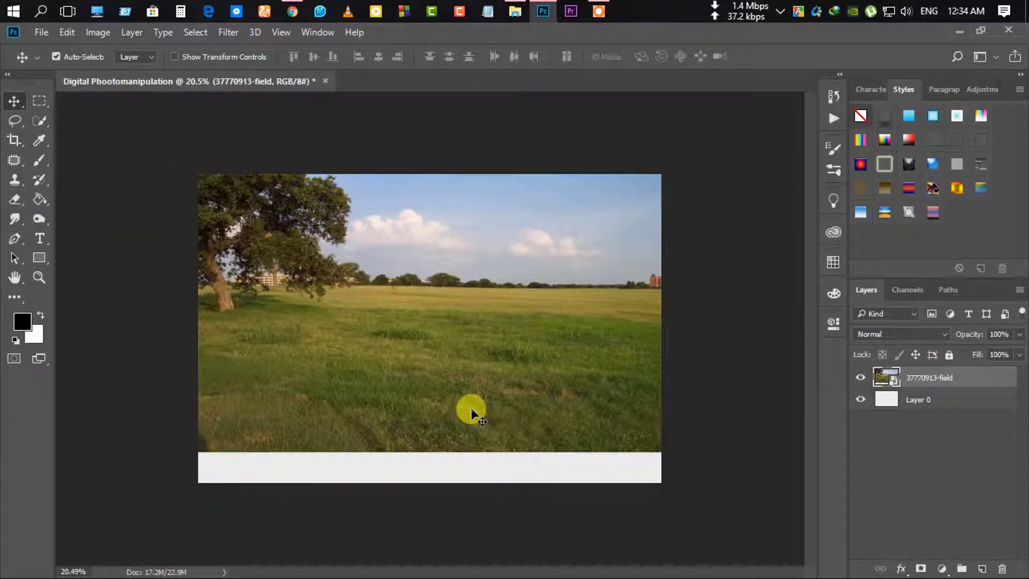
left_click_drag(471, 407, 471, 403)
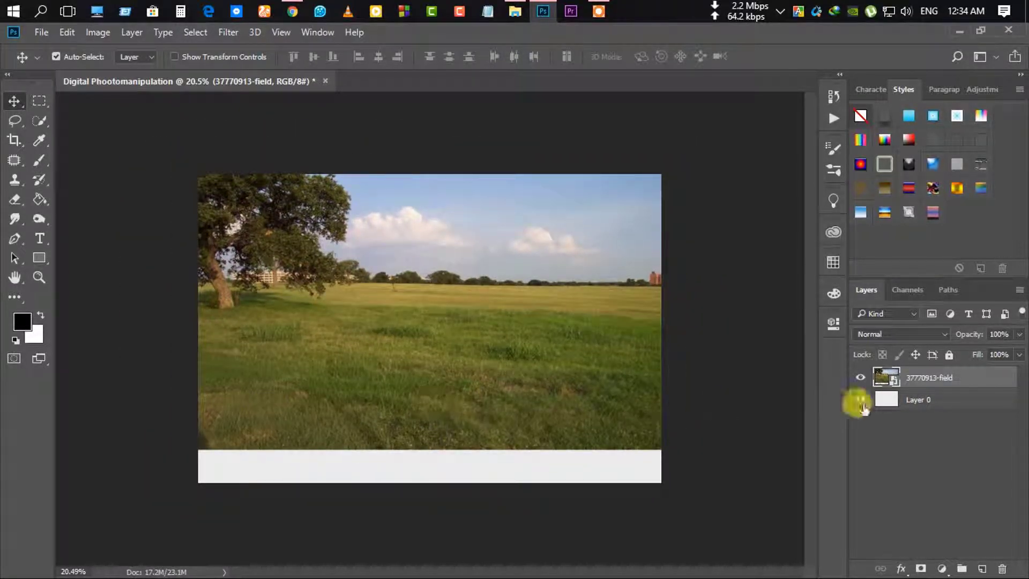
left_click_drag(529, 364, 489, 348)
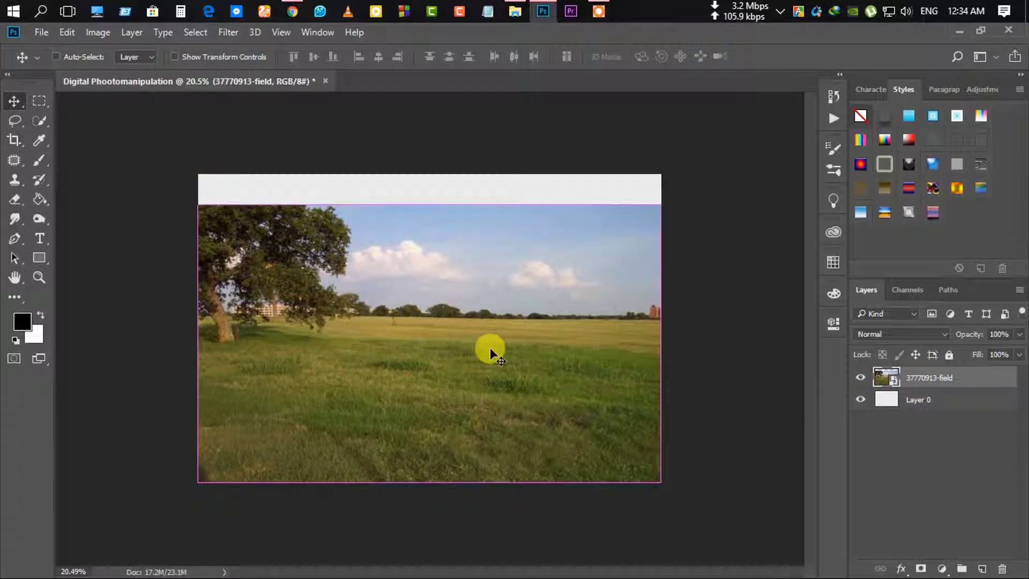
key("ctrl+t")
left_click_drag(199, 204, 10, 81)
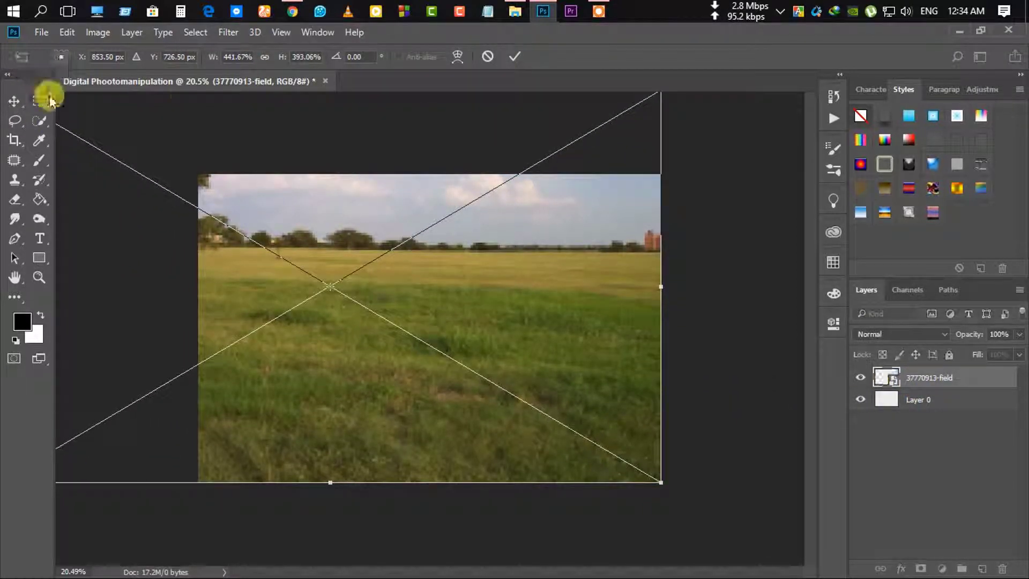
left_click(514, 57)
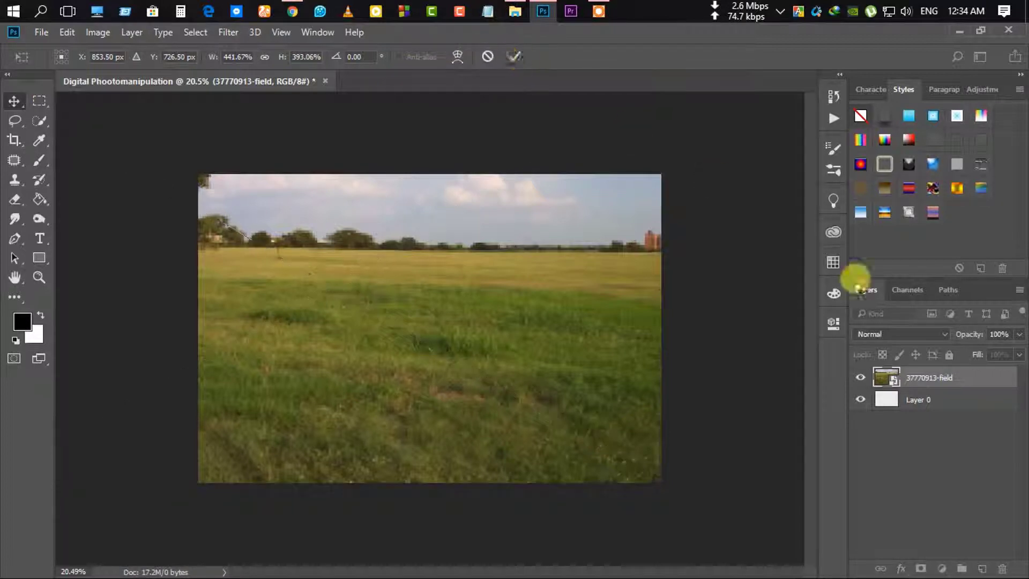
Rasterize the field layer, shift it lower to fill the canvas, and crop to the canvas edges.
right_click(935, 386)
left_click(654, 360)
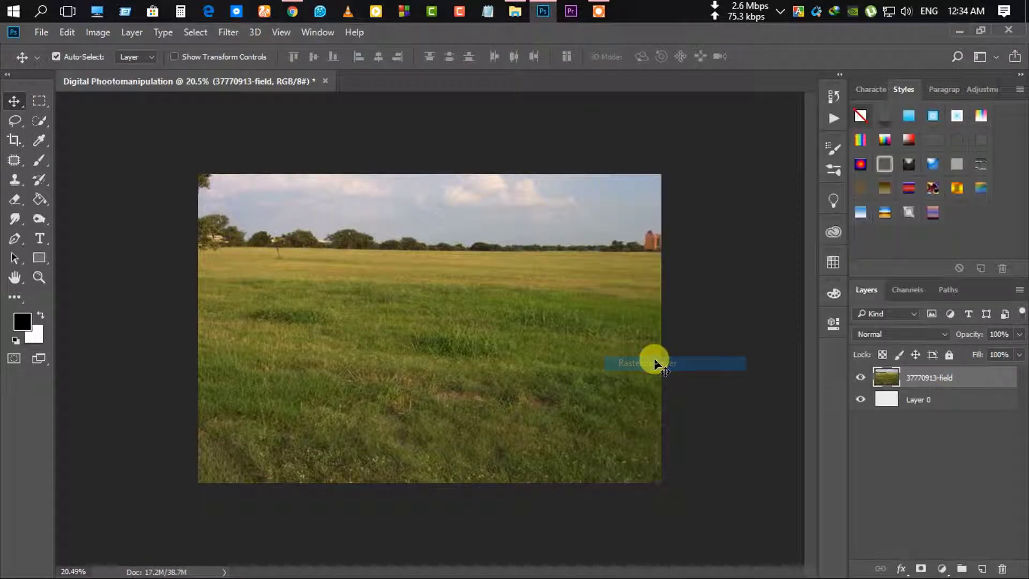
left_click_drag(471, 326, 462, 378)
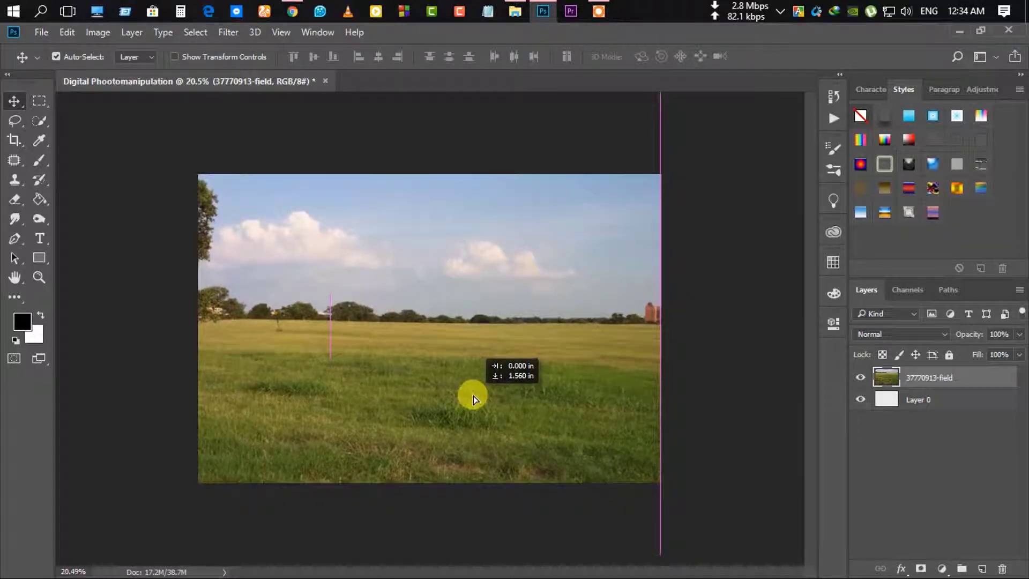
left_click_drag(461, 379, 471, 399)
left_click(13, 143)
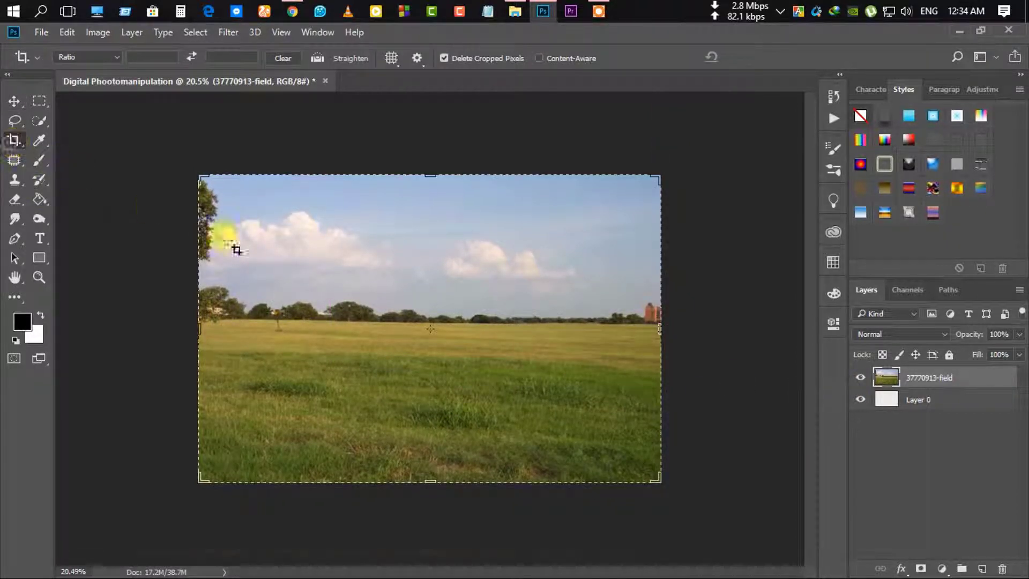
key("Return")
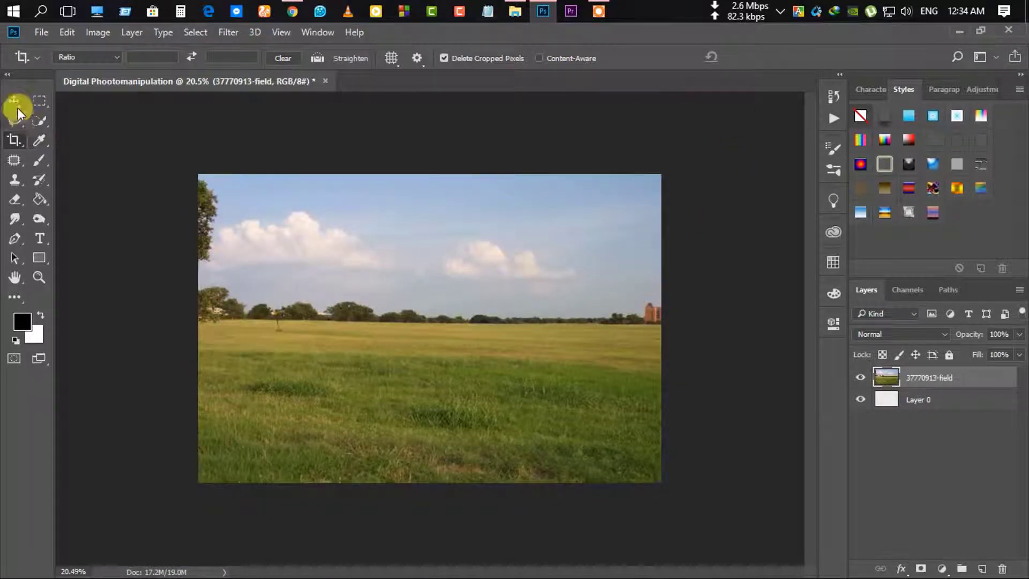
left_click(16, 104)
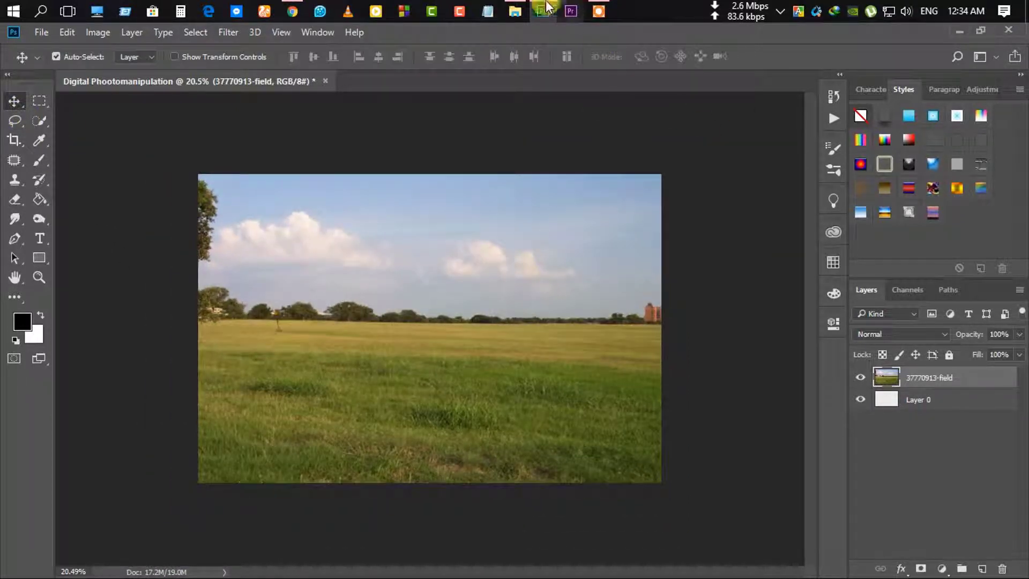
Place the sunset sky photo, scale it up, move it upward, and order it above the field.
left_click(546, 7)
mouse_move(807, 140)
left_mouse_down()
mouse_move(542, 7)
mouse_move(504, 284)
mouse_move(466, 291)
left_mouse_up()
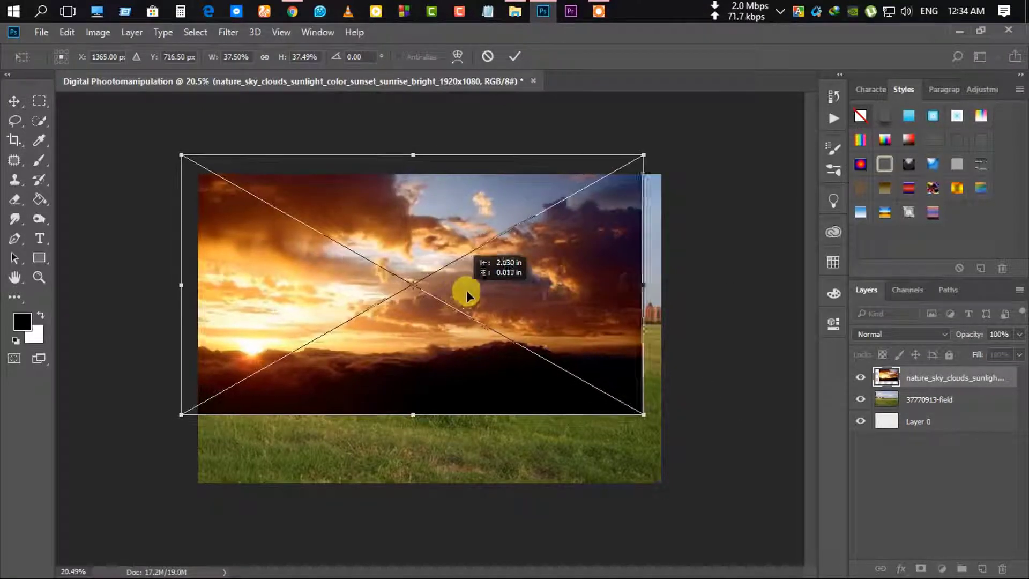
left_click_drag(643, 415, 679, 434)
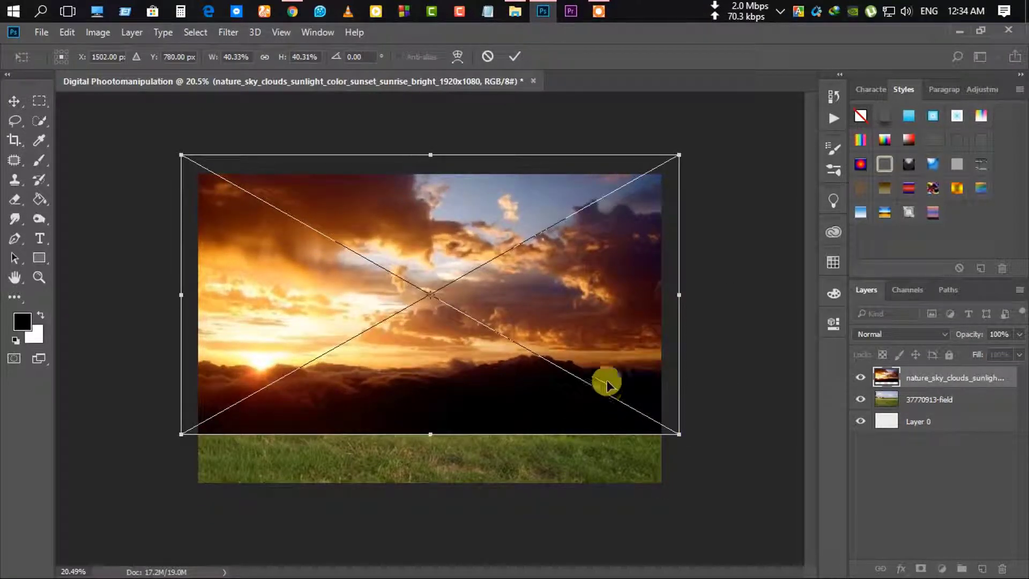
left_click_drag(607, 385, 607, 356)
left_click(515, 56)
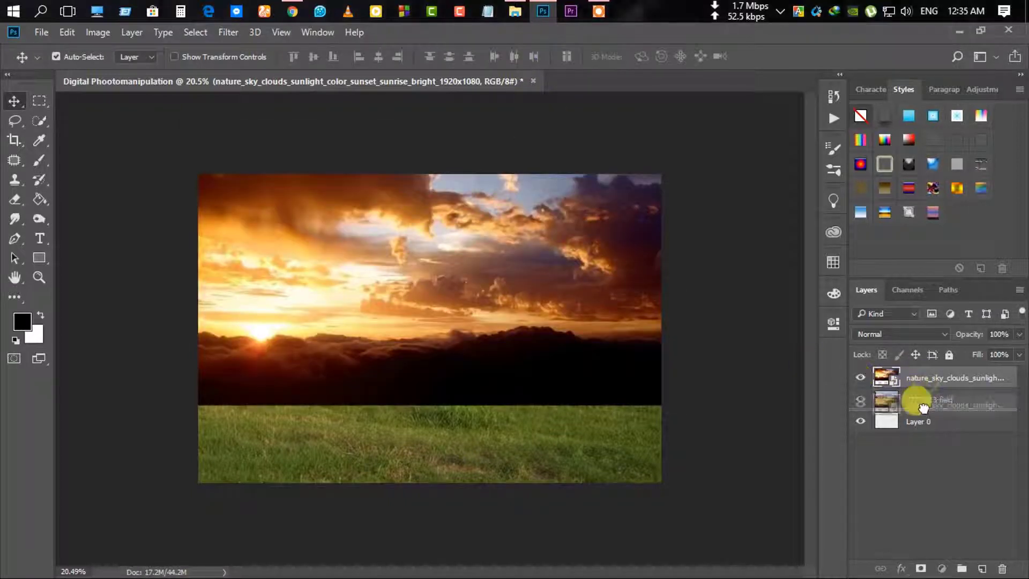
left_click_drag(896, 394, 940, 377)
Mask the sky layer, painting black to reveal the field and blend clouds along the horizon trees.
left_click(39, 160)
scroll(353, 257, "up", 1)
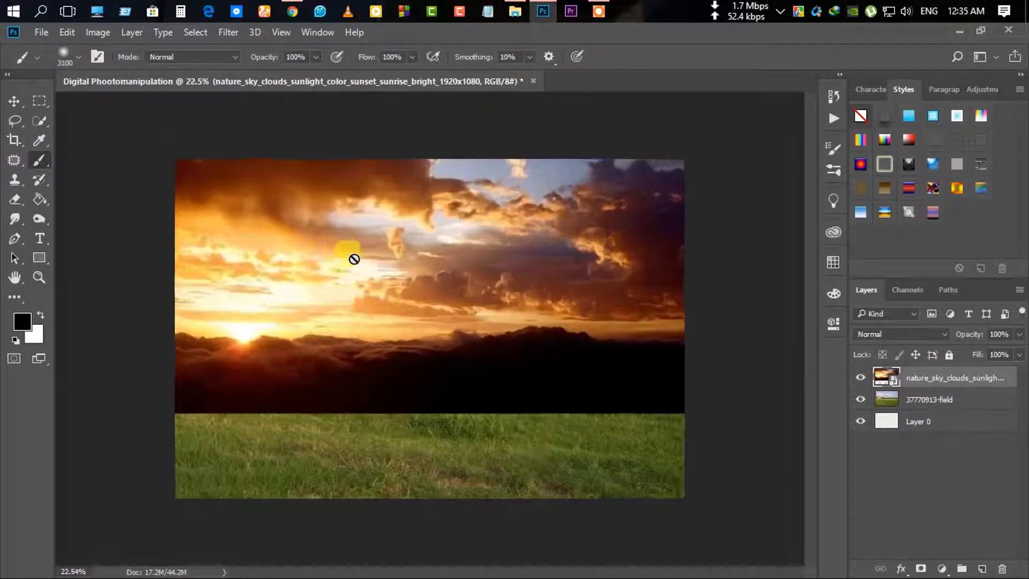
left_click(921, 568)
key("x")
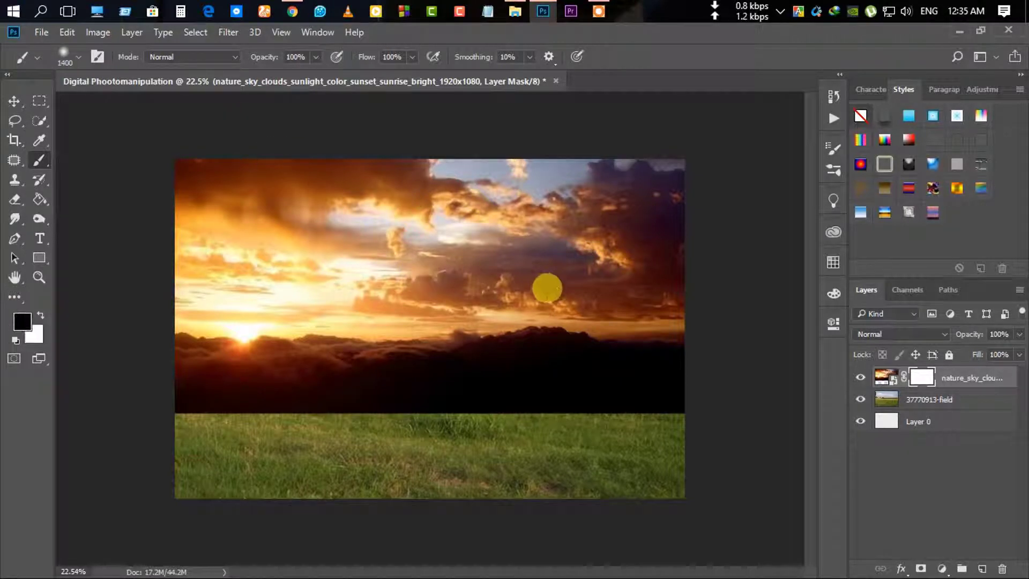
left_click_drag(547, 287, 193, 311)
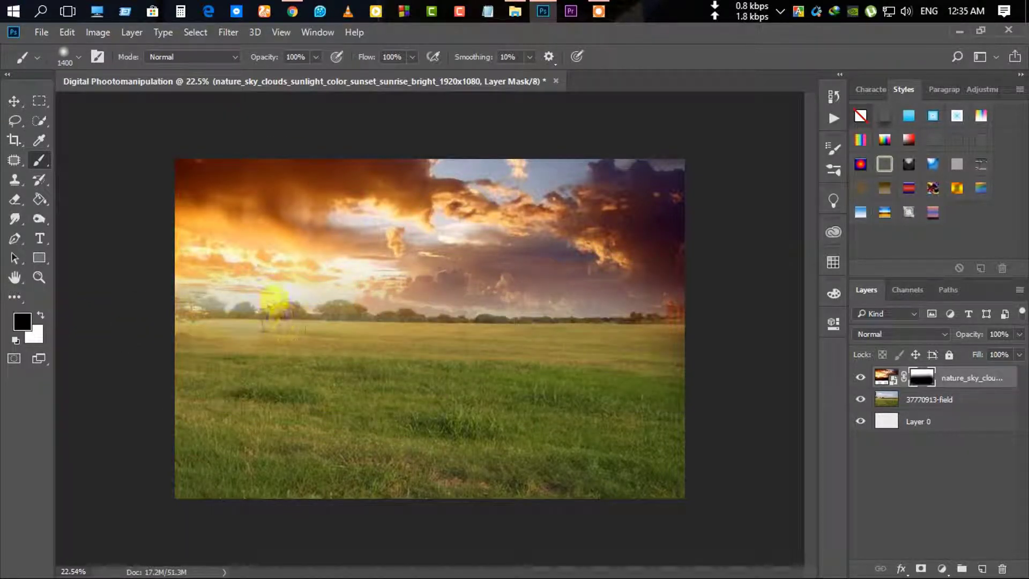
left_click_drag(305, 295, 259, 299)
key("x")
left_click_drag(397, 300, 231, 278)
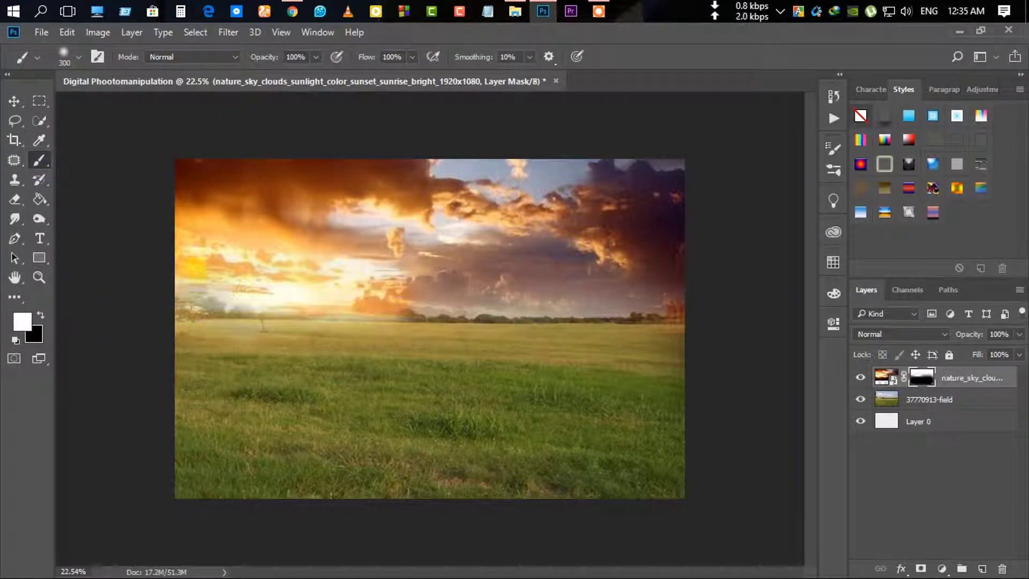
key("x")
left_click_drag(424, 316, 168, 311)
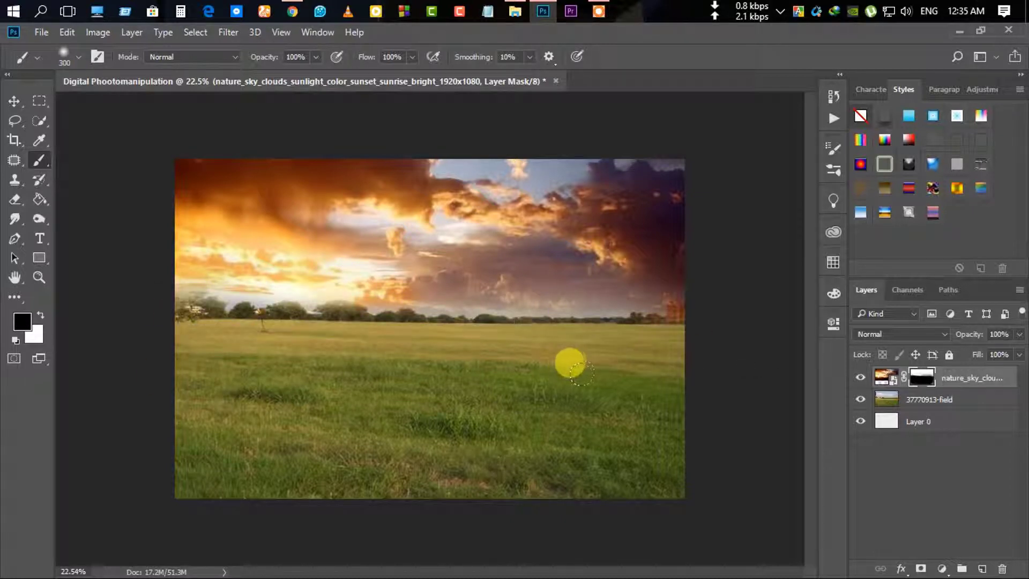
scroll(266, 297, "up", 1)
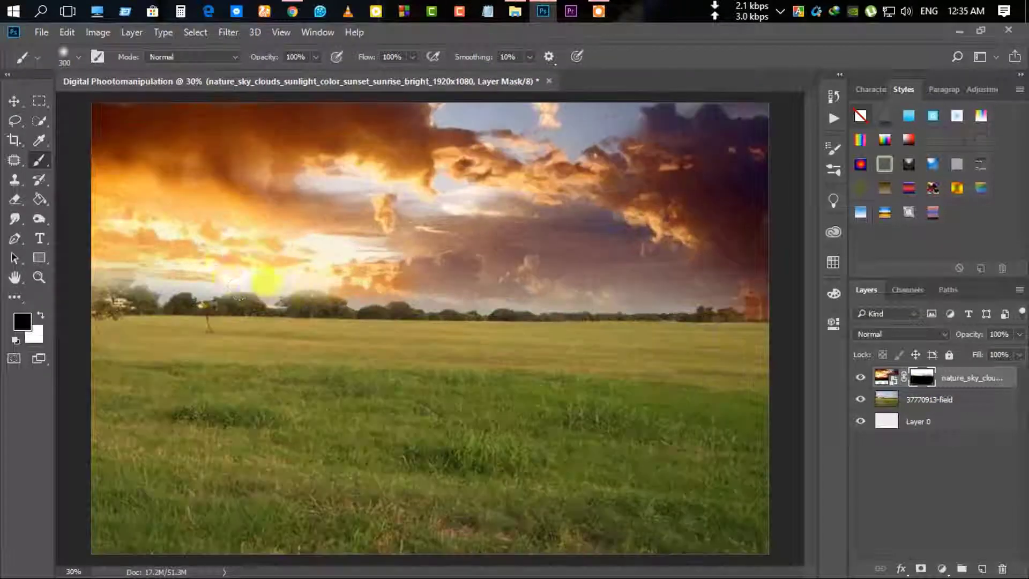
scroll(387, 332, "down", 2)
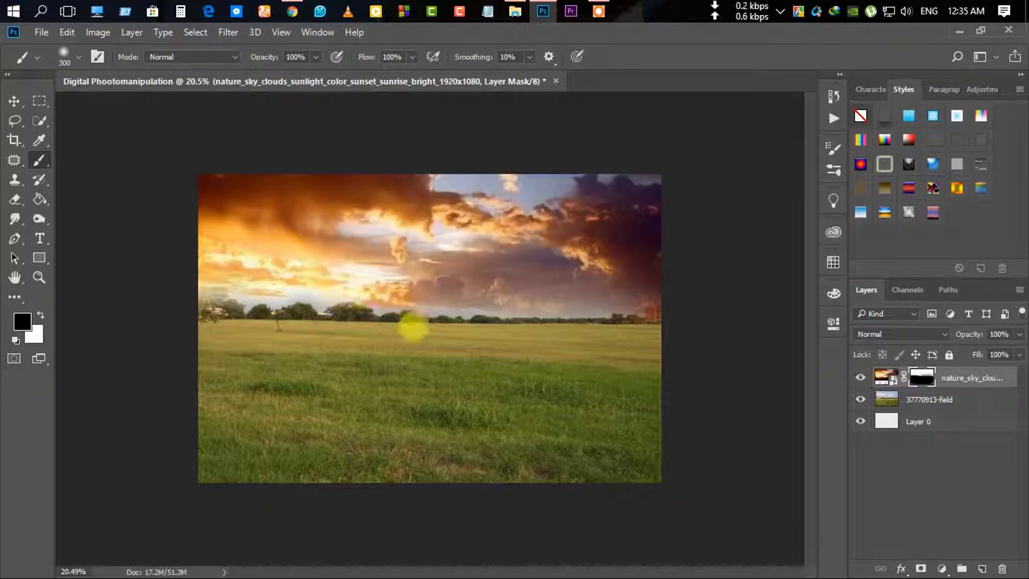
scroll(361, 328, "up", 1)
scroll(573, 358, "down", 2)
Darken the field layer with Brightness/Contrast at brightness -61 and contrast 50.
left_click(968, 401)
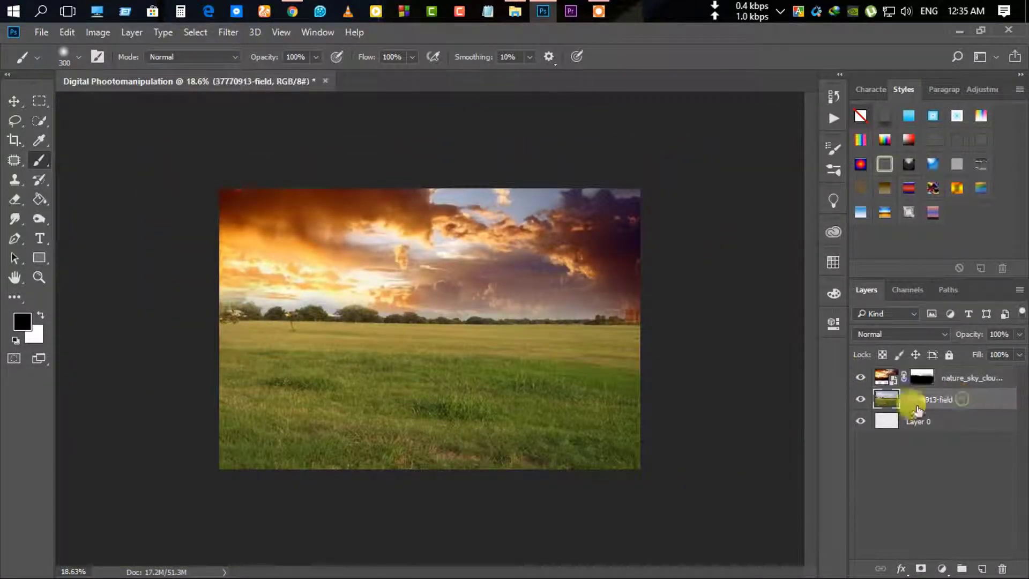
scroll(491, 395, "down", 1)
scroll(395, 335, "up", 2)
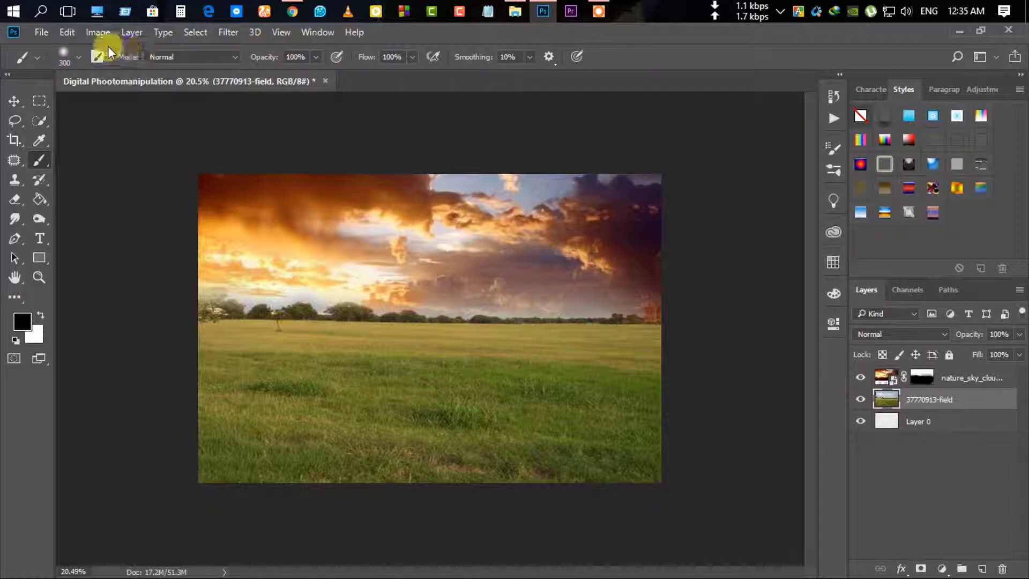
left_click(98, 32)
left_click(313, 70)
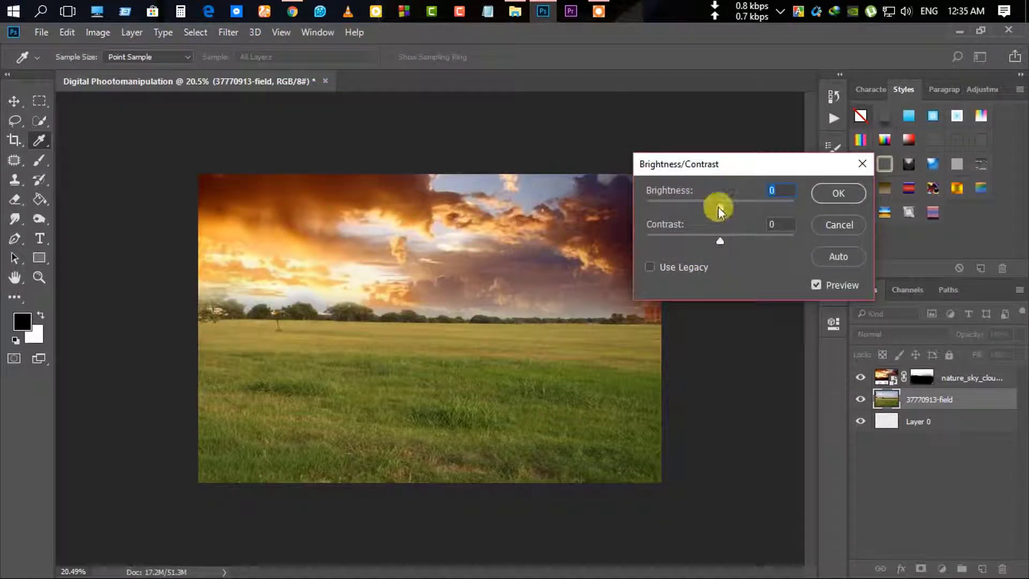
left_click_drag(718, 209, 690, 211)
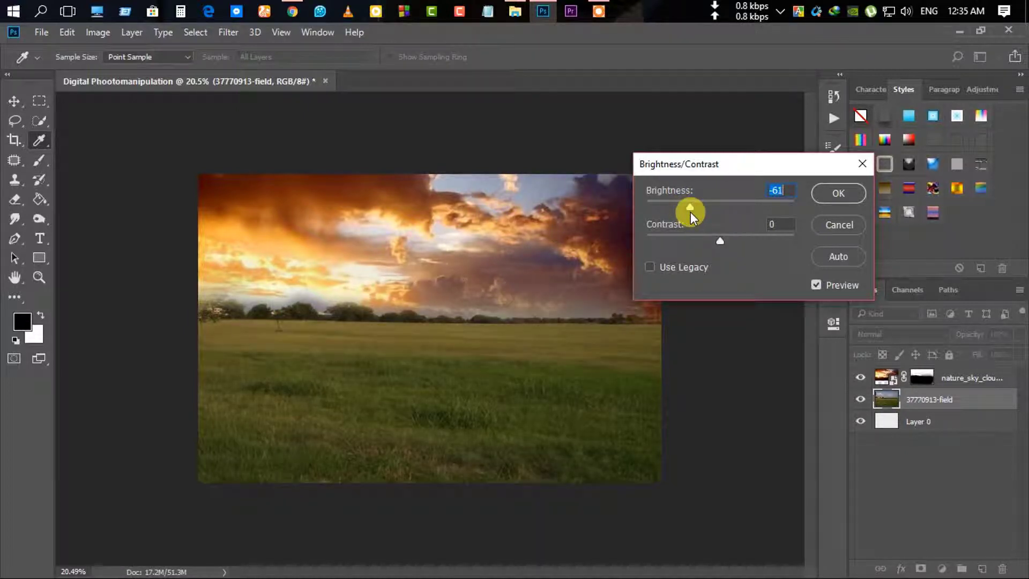
left_click_drag(691, 237, 751, 241)
left_click_drag(691, 207, 685, 208)
Add a Color Balance layer clipped to the field with midtones -3, +15, +2.
left_click(846, 194)
key("b")
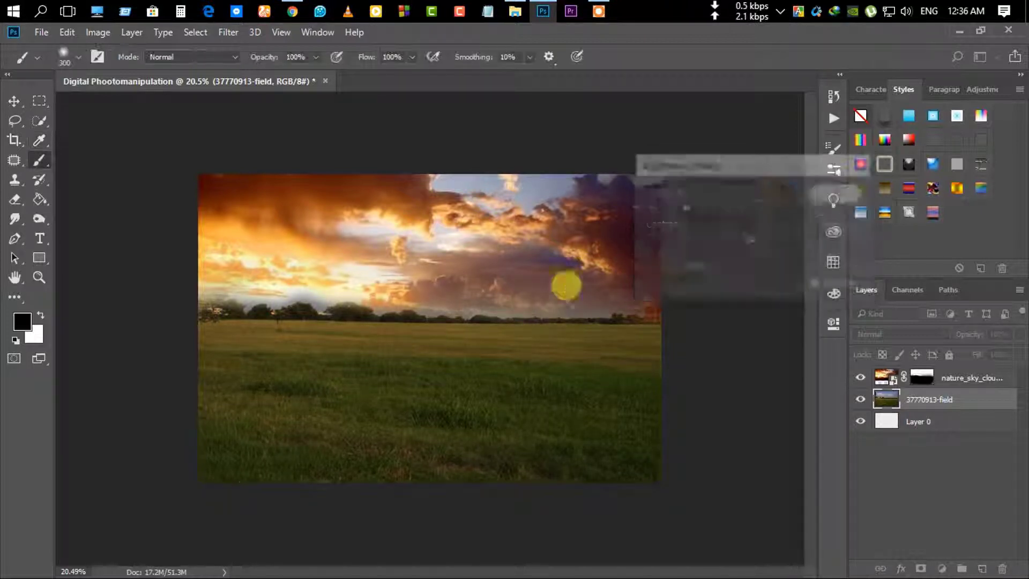
left_click(942, 568)
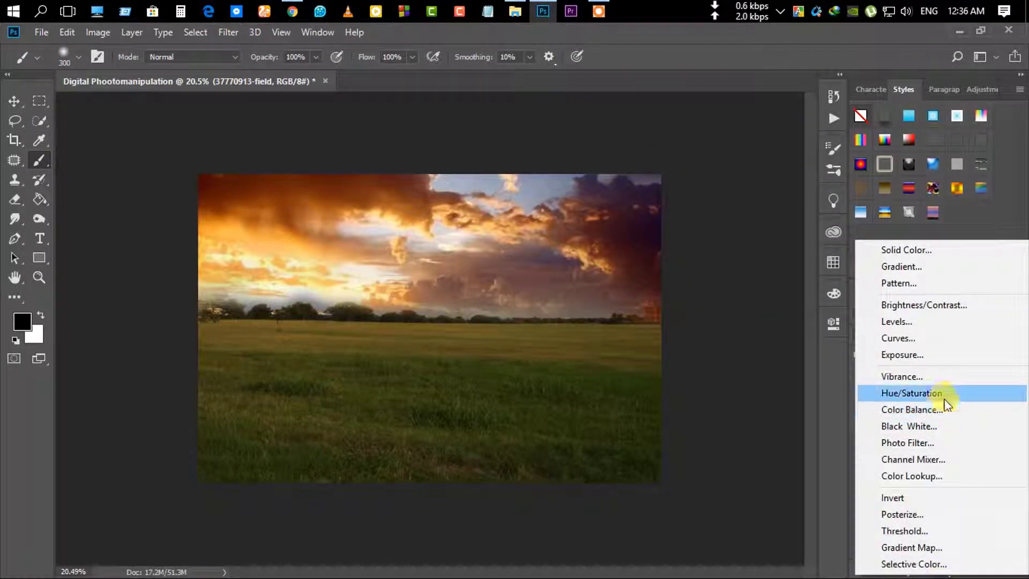
left_click(944, 410)
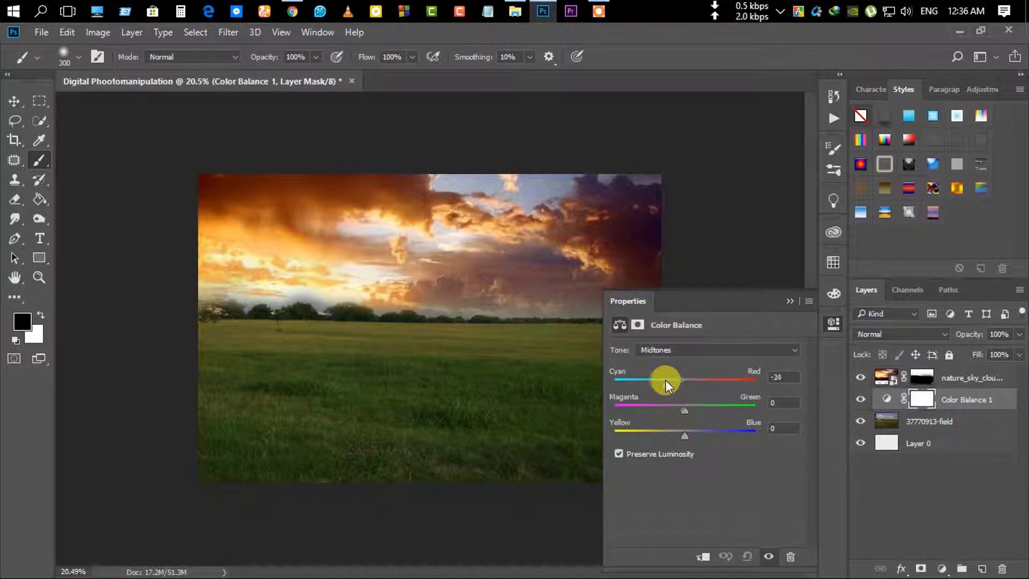
mouse_move(666, 381)
left_mouse_down()
mouse_move(682, 380)
mouse_move(696, 411)
mouse_move(686, 435)
left_mouse_up()
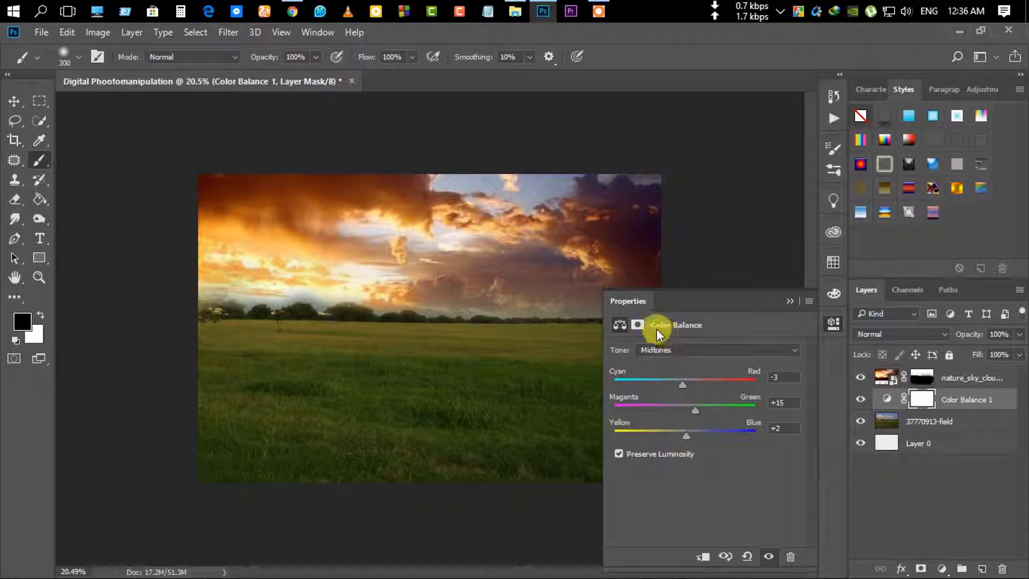
left_click(705, 558)
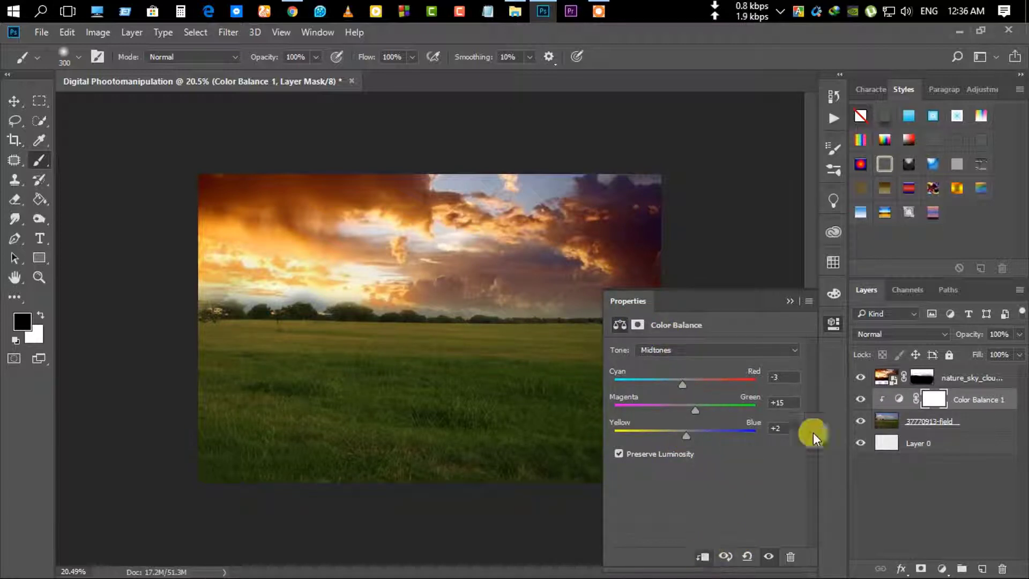
left_click(788, 301)
left_click(942, 567)
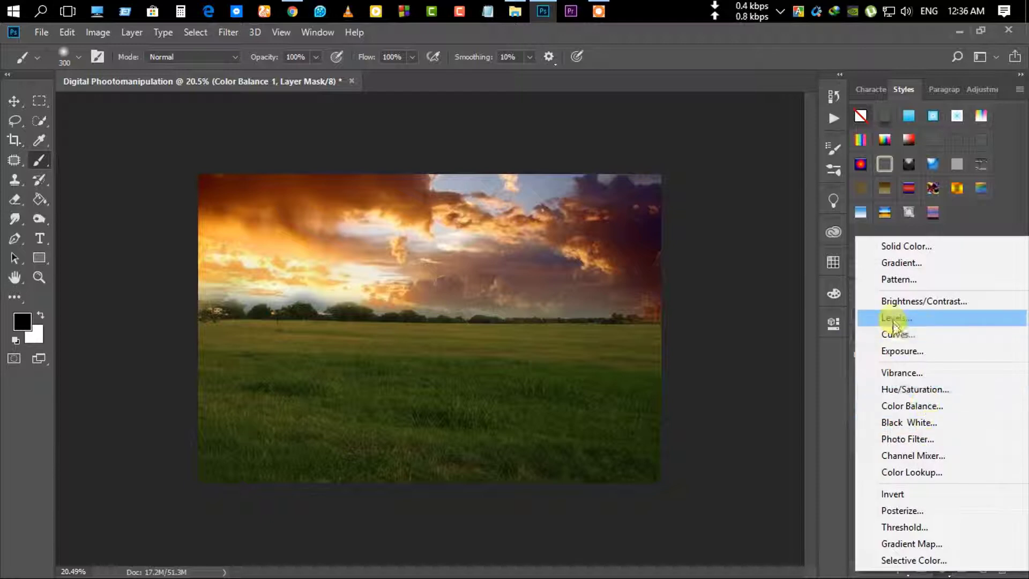
Add a Levels layer on the field with midtone gamma 0.83 to darken it.
left_click(893, 319)
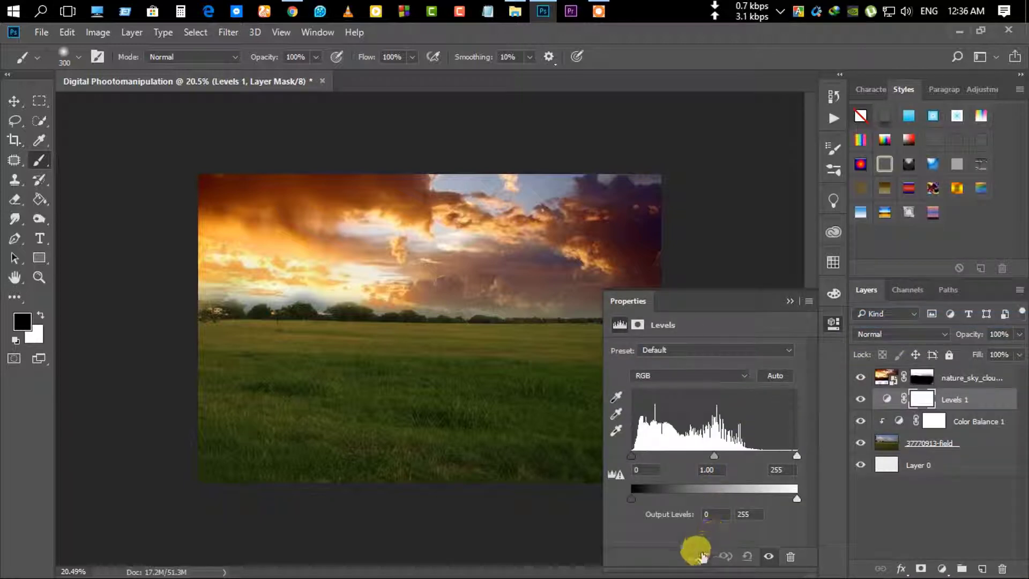
left_click_drag(715, 455, 725, 455)
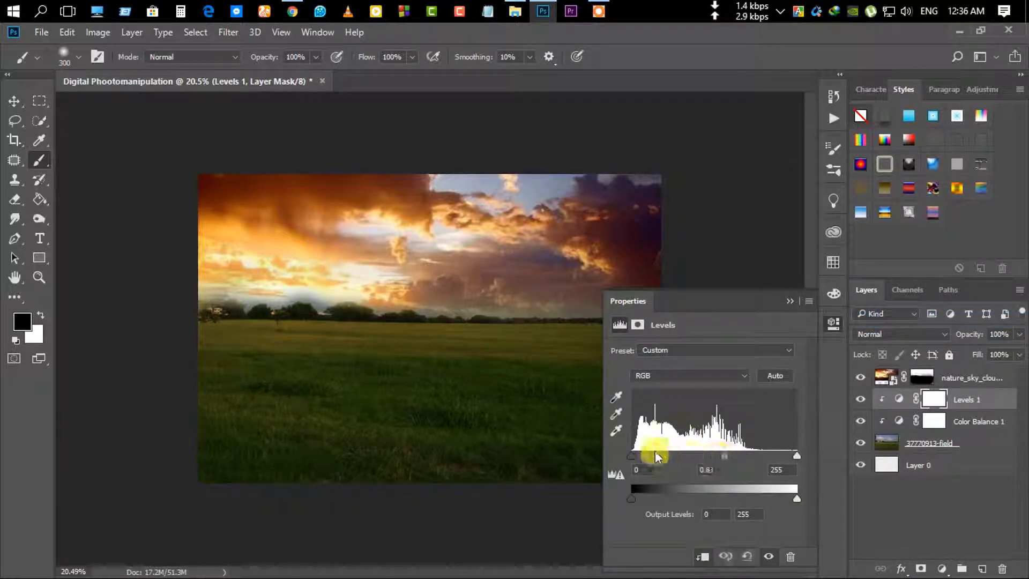
left_click_drag(632, 457, 634, 458)
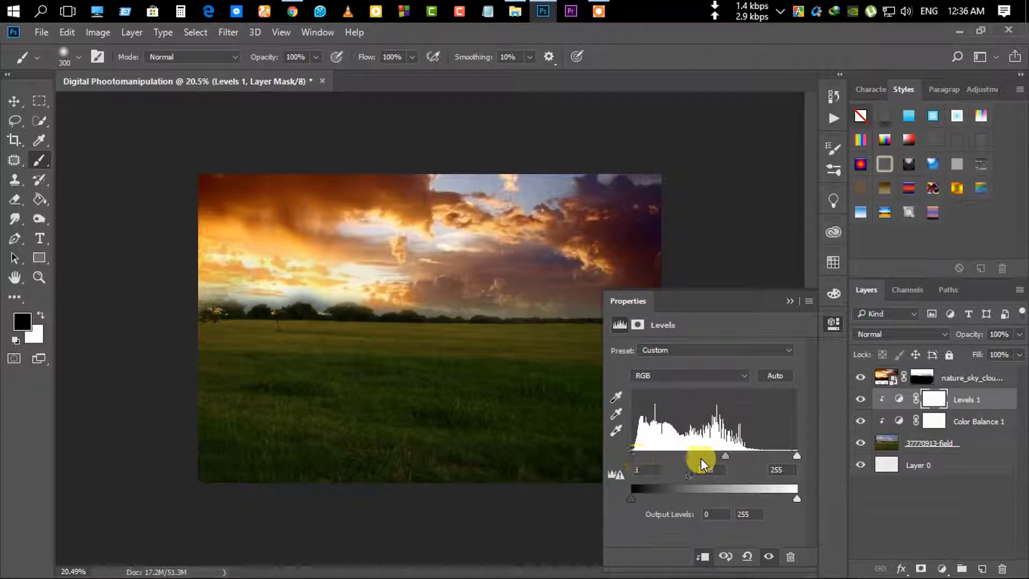
left_click(791, 302)
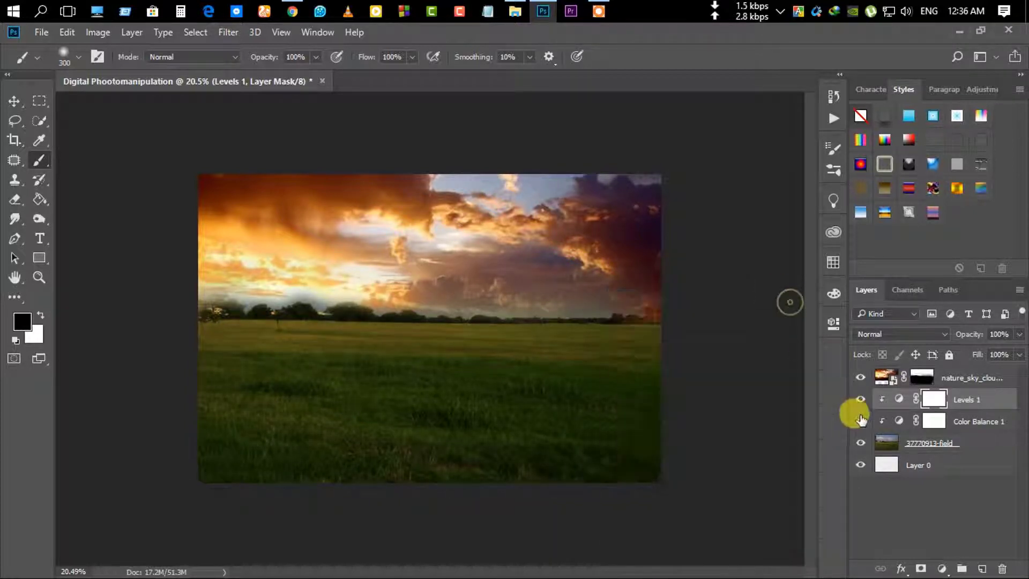
Merge the field, Color Balance and Levels layers into one Levels 1 layer.
left_click(965, 378)
left_click(967, 408)
left_click(965, 440, "shift")
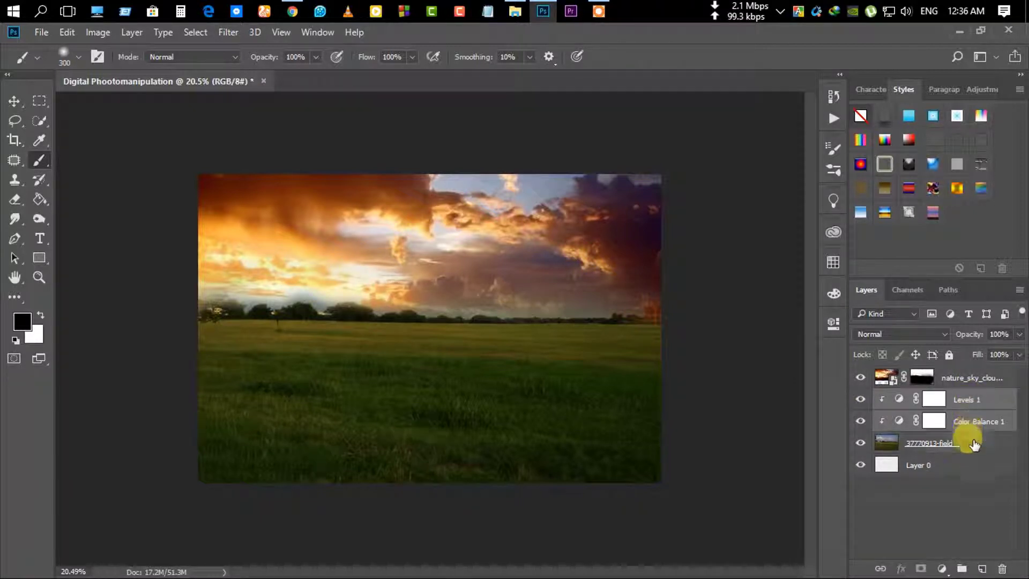
key("ctrl+e")
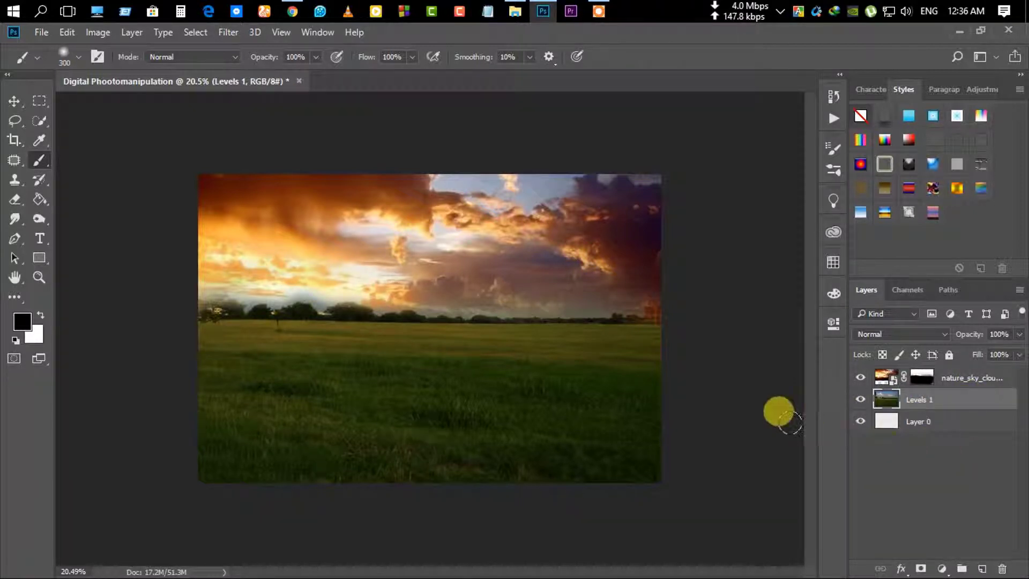
Place the elephant herd photo into the composition from the source folder.
scroll(573, 322, "up", 1)
scroll(580, 327, "up", 1)
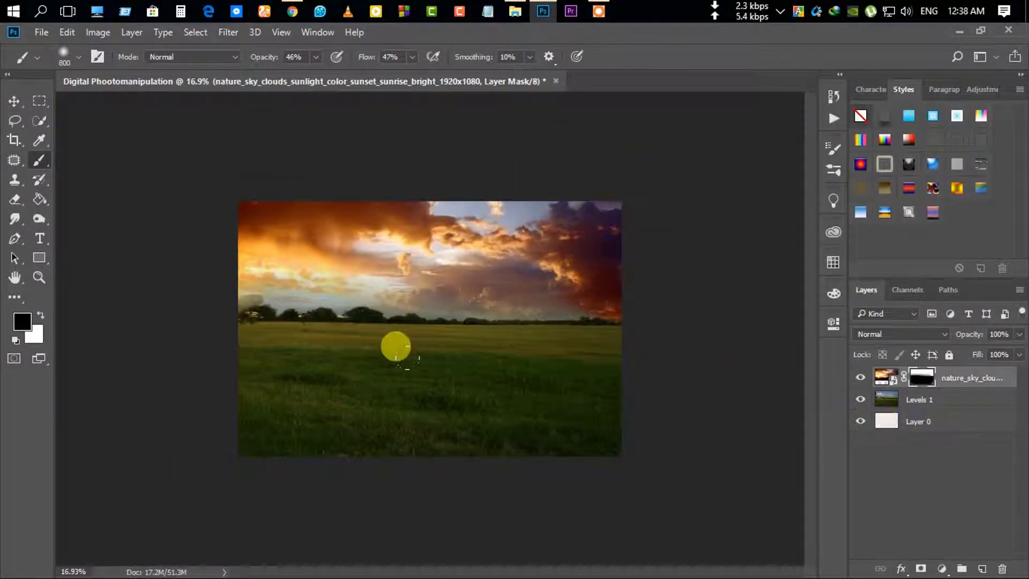
scroll(386, 318, "up", 1)
left_click(20, 103)
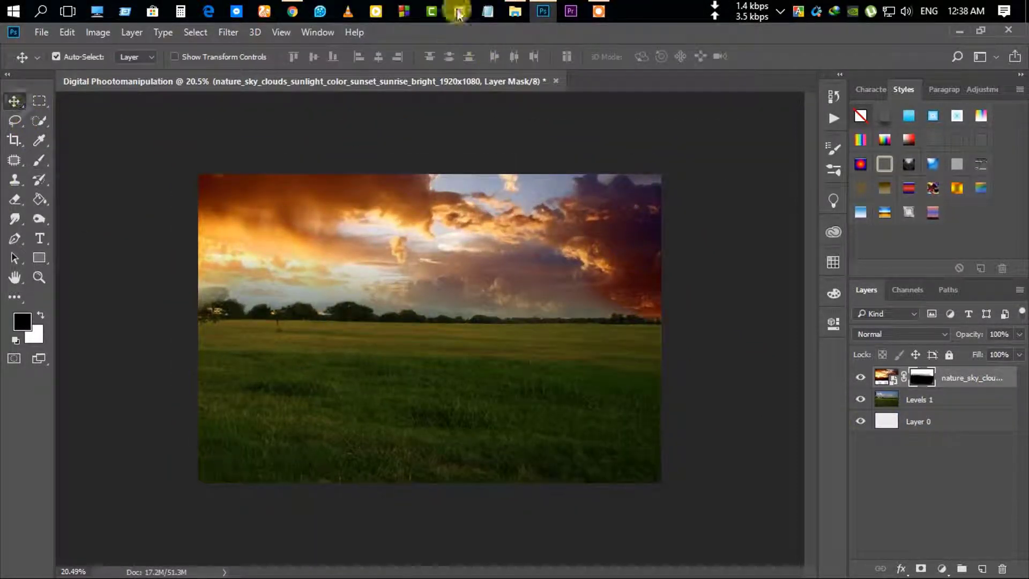
left_click(515, 10)
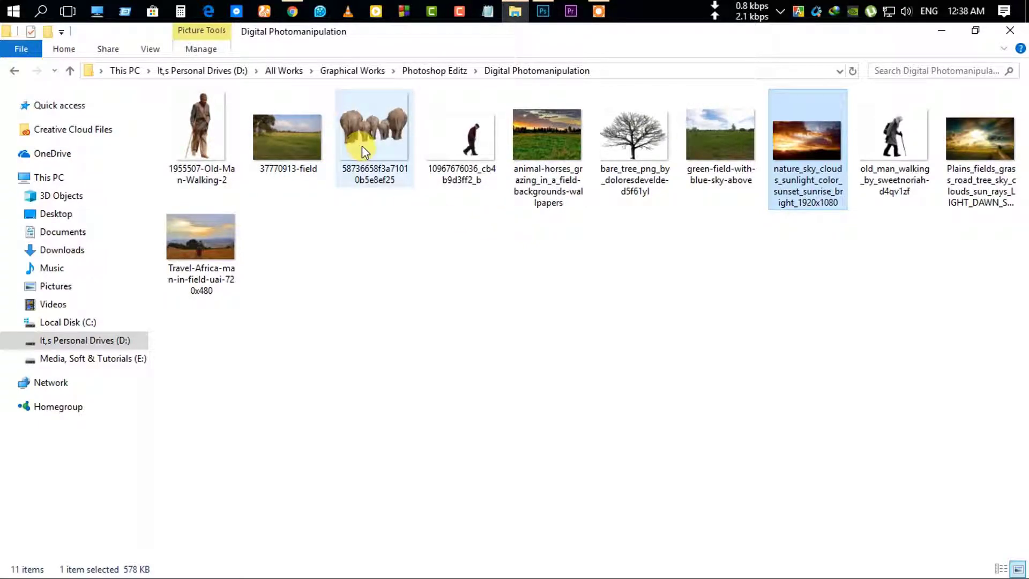
left_click_drag(362, 145, 479, 362)
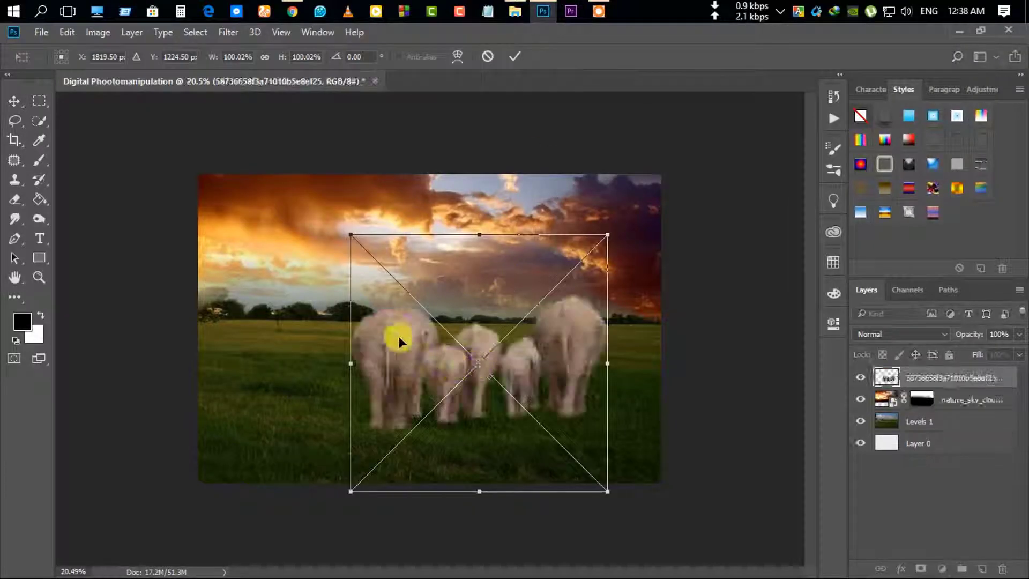
Scale the elephant herd to about 55% and set it on the grass near the centre.
left_click_drag(351, 234, 446, 367)
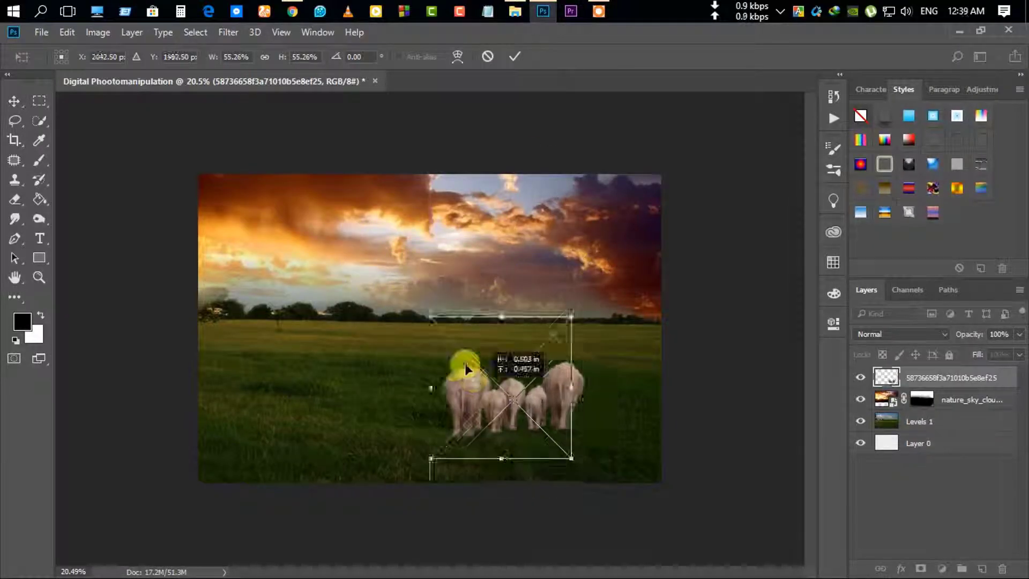
left_click_drag(498, 400, 449, 329)
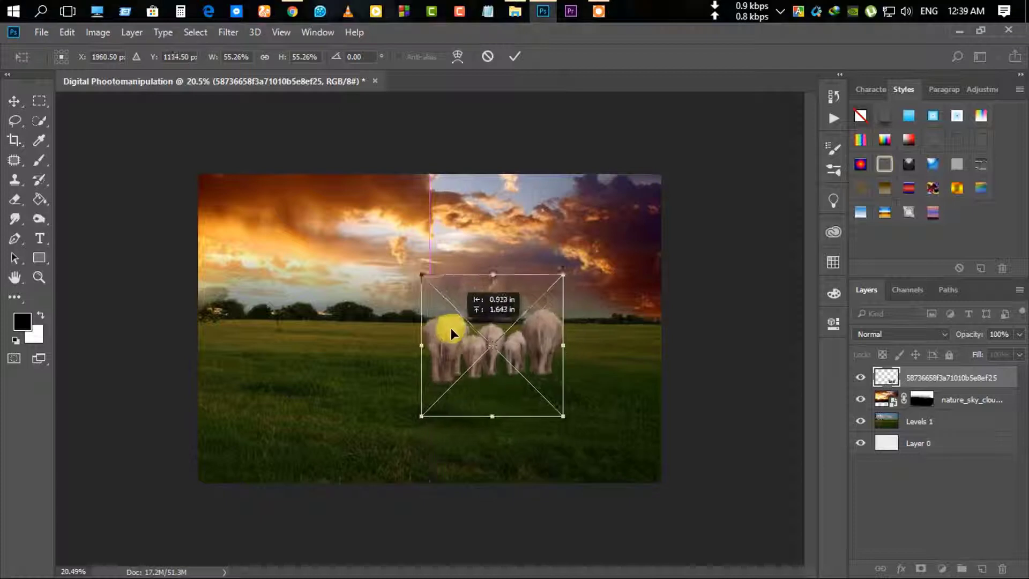
left_click(516, 56)
scroll(471, 395, "up", 1)
scroll(474, 394, "up", 1)
scroll(481, 398, "down", 1)
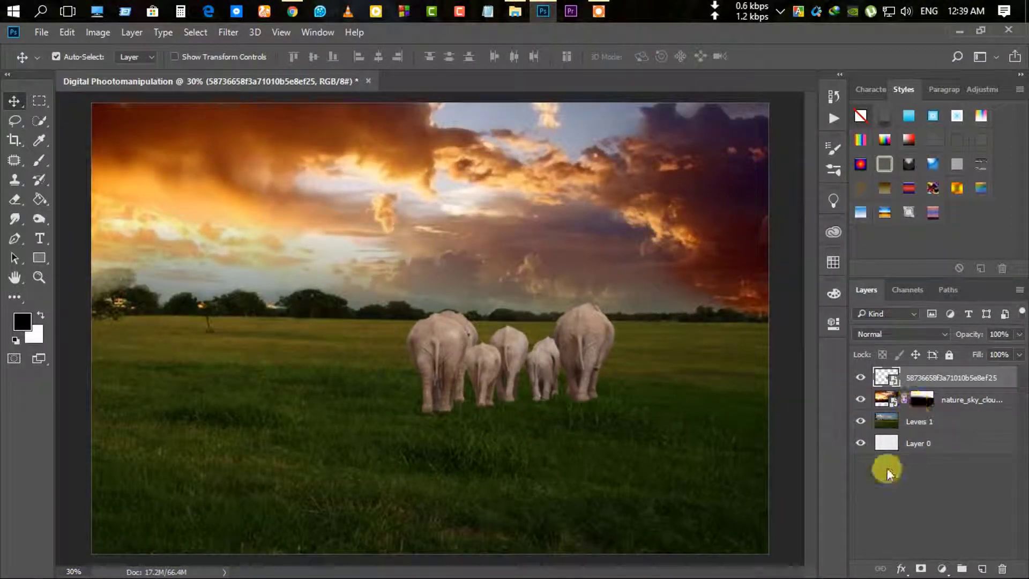
Apply a Brightness/Contrast adjustment directly to the elephants from the Image menu.
left_click(98, 32)
mouse_move(121, 70)
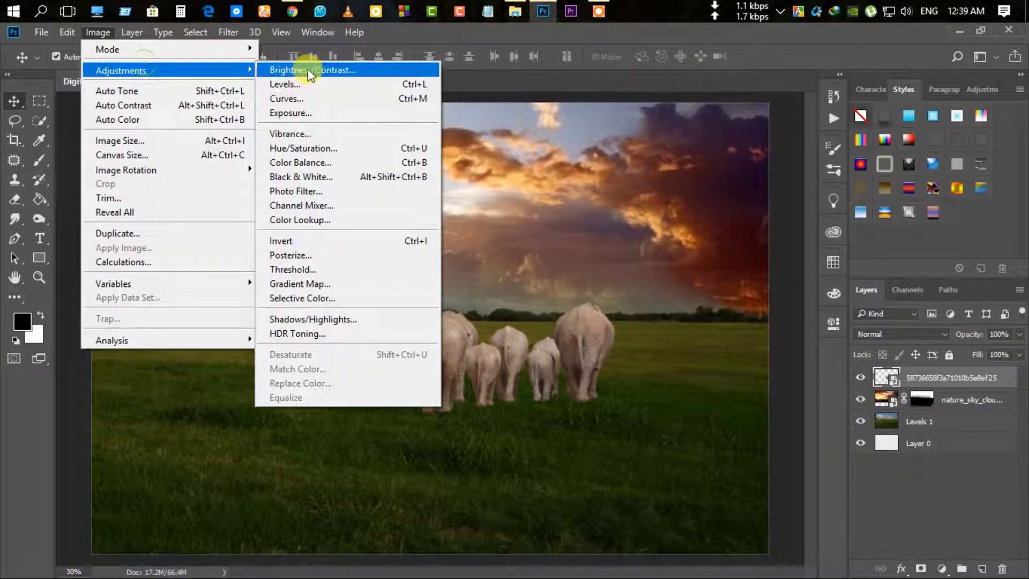
left_click(310, 70)
mouse_move(481, 182)
left_mouse_down()
mouse_move(418, 189)
mouse_move(507, 217)
left_mouse_up()
left_click(599, 169)
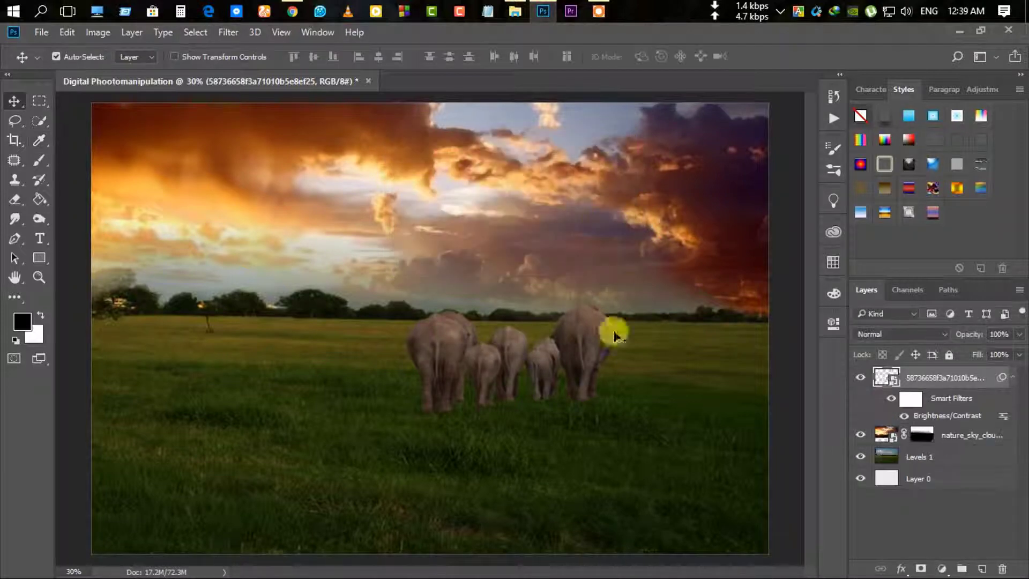
scroll(545, 401, "up", 3)
scroll(545, 398, "down", 1)
scroll(336, 390, "down", 1)
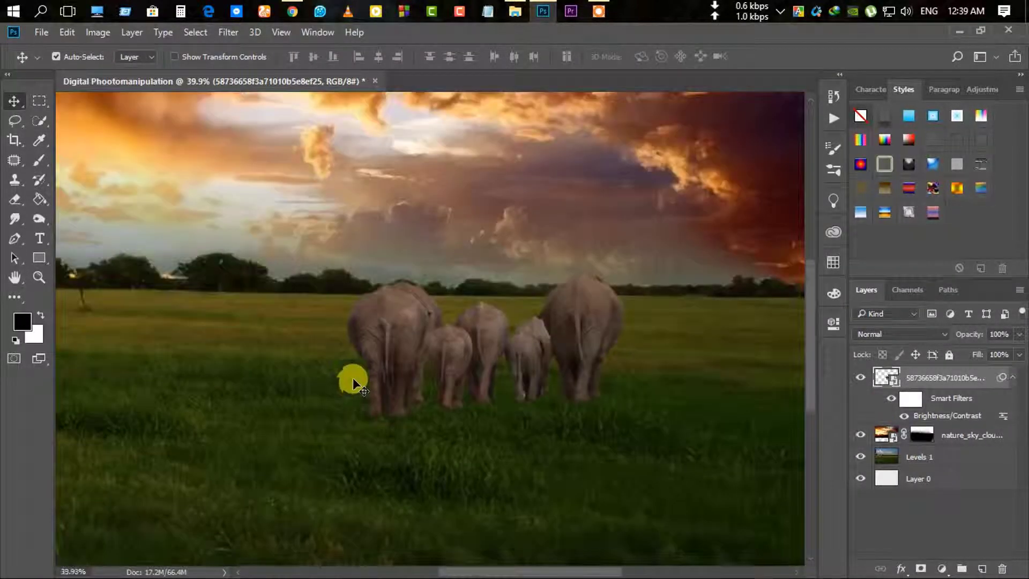
scroll(353, 378, "down", 1)
Rasterize the elephant layer and add a clipped Brightness/Contrast layer at brightness 13, contrast 7.
right_click(983, 380)
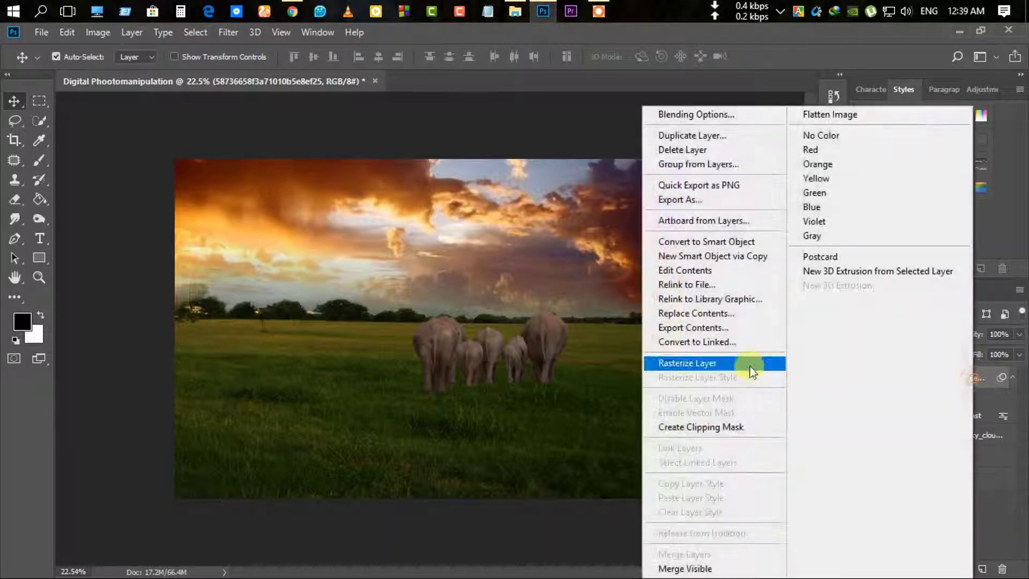
left_click(706, 363)
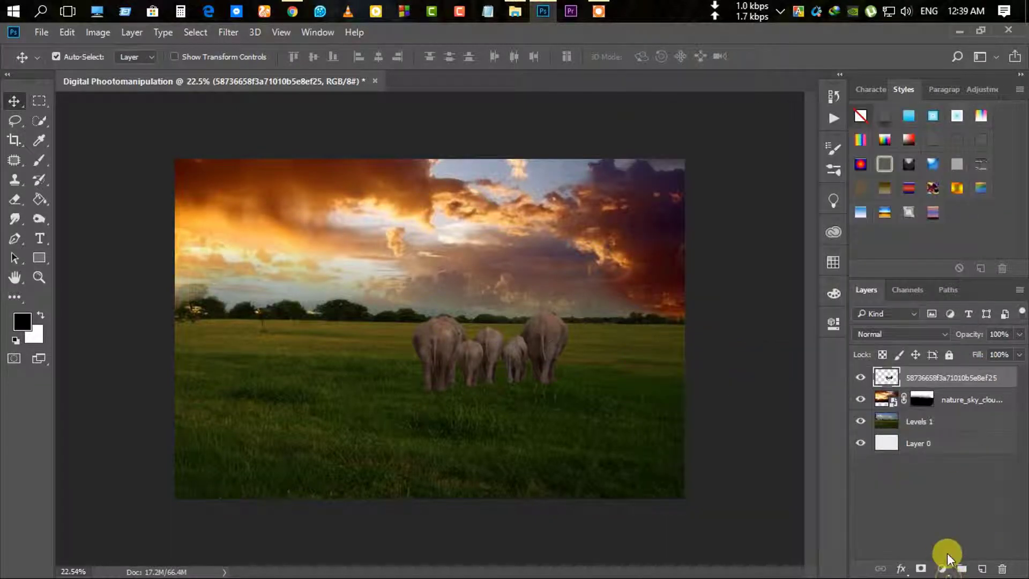
left_click(943, 566)
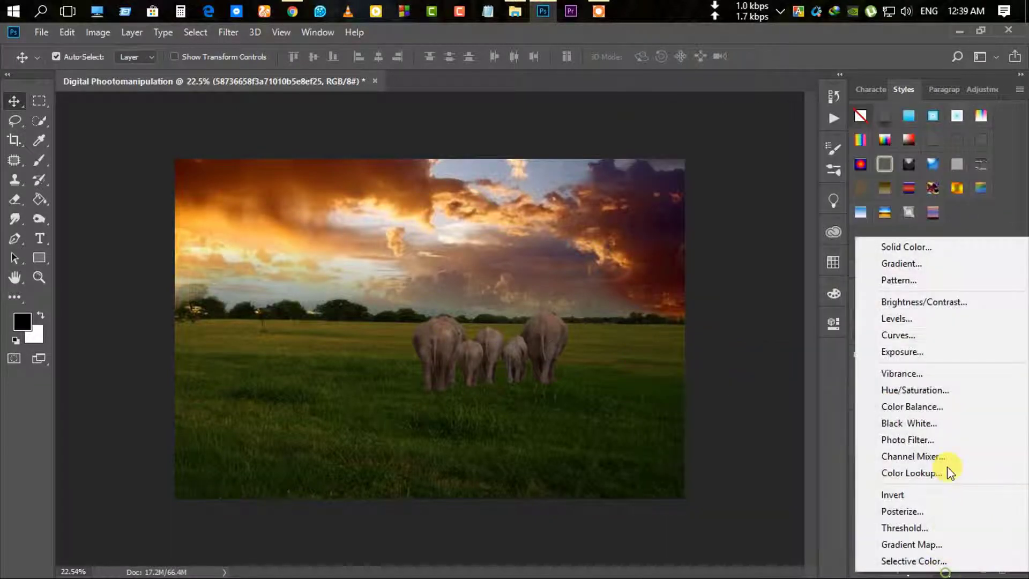
left_click(911, 302)
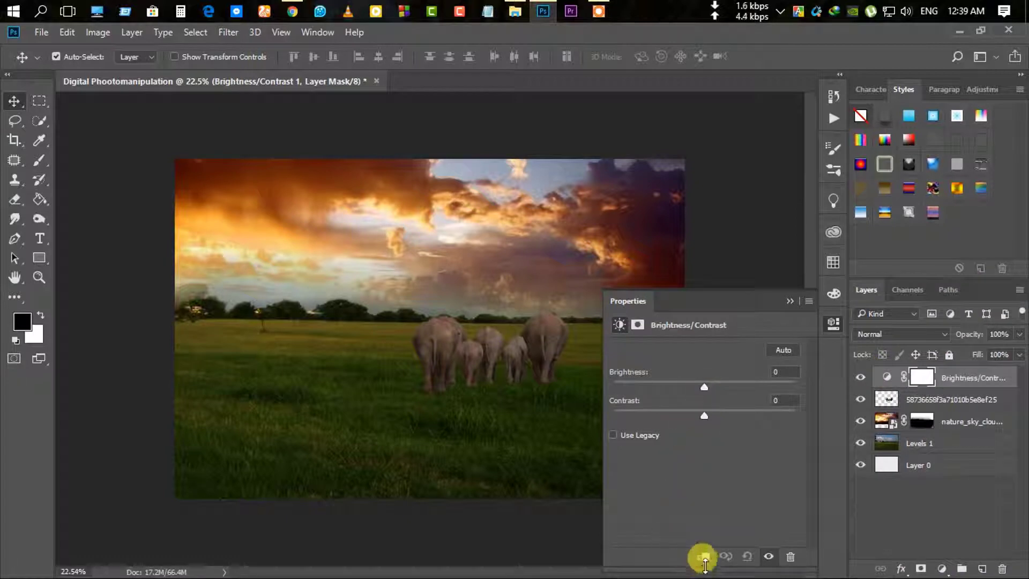
left_click(702, 556)
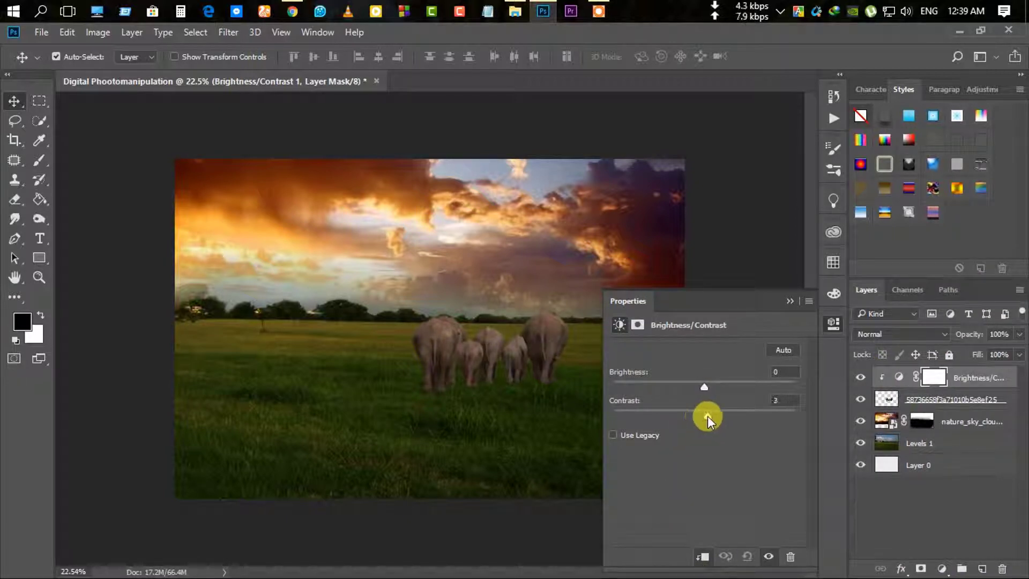
mouse_move(735, 414)
left_mouse_down()
mouse_move(709, 414)
mouse_move(698, 390)
left_mouse_up()
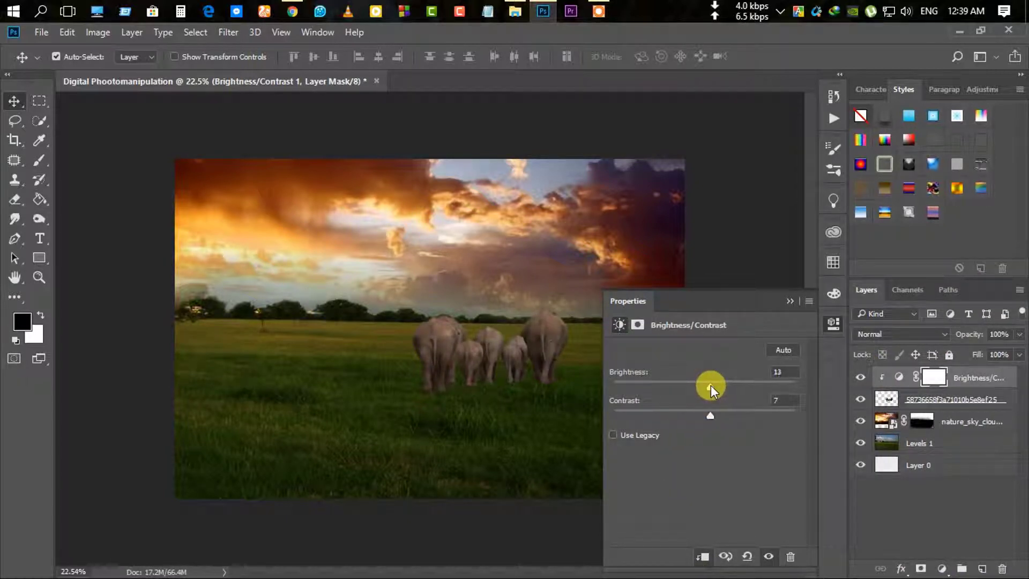
left_click(790, 301)
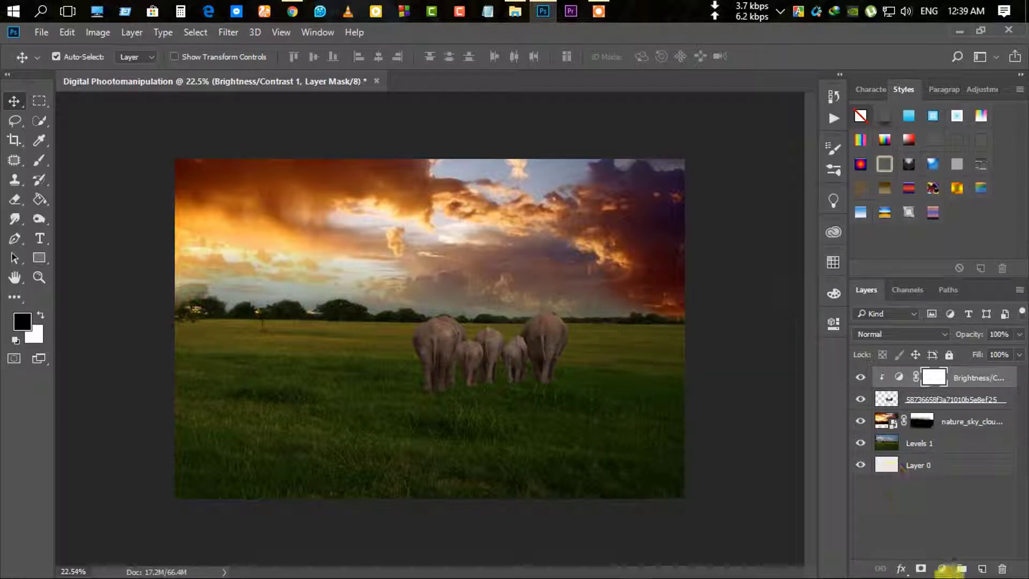
left_click(941, 569)
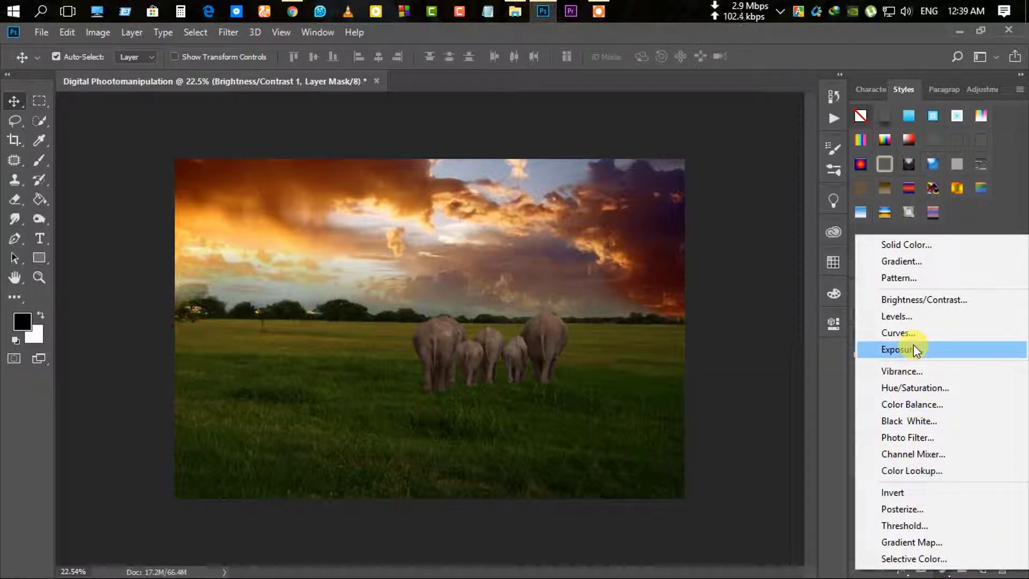
Add a Levels 2 layer clipped to the elephants with input levels 6 and 230.
left_click(916, 316)
left_click(703, 557)
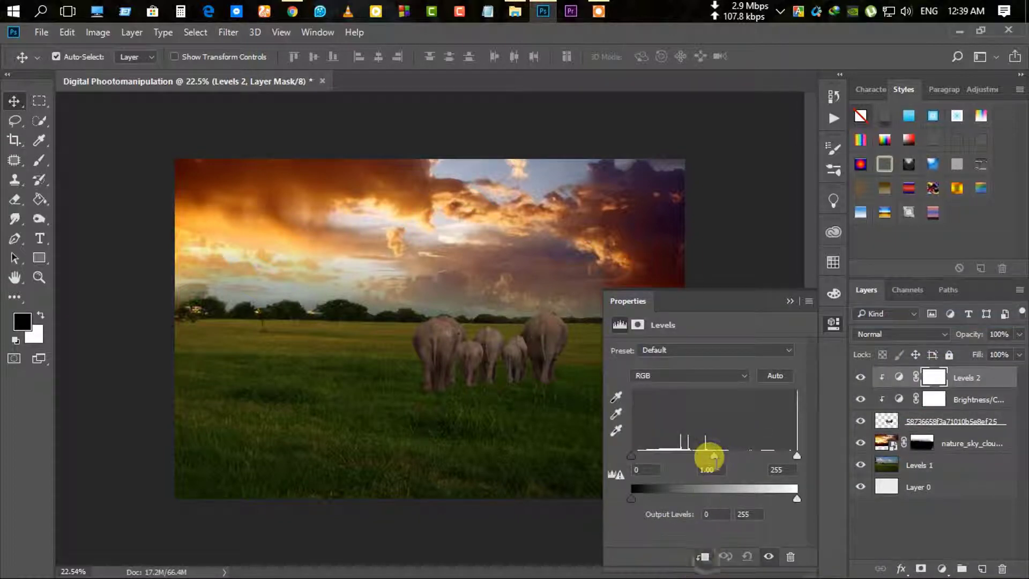
left_click_drag(715, 455, 716, 454)
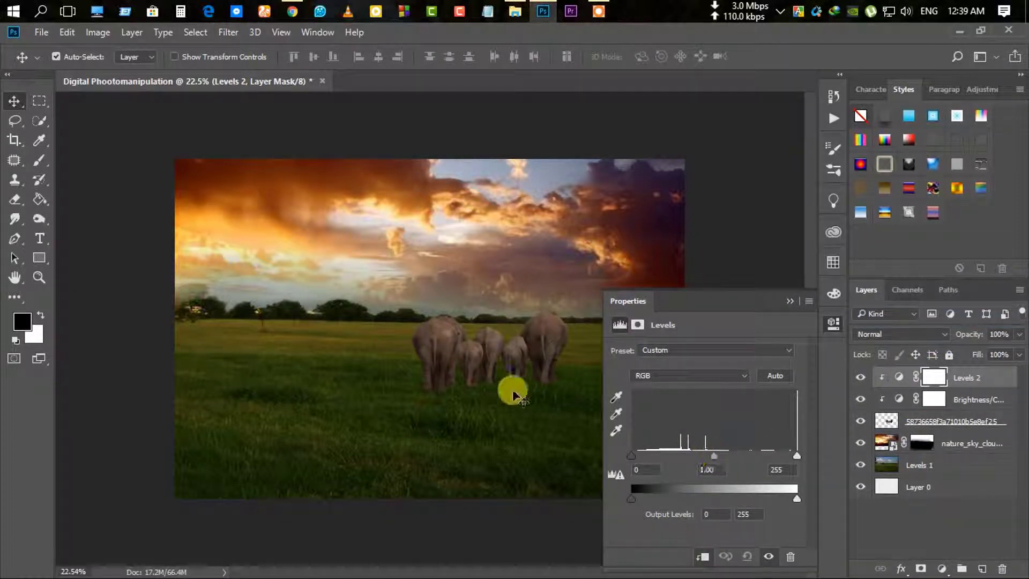
key("ctrl+plus")
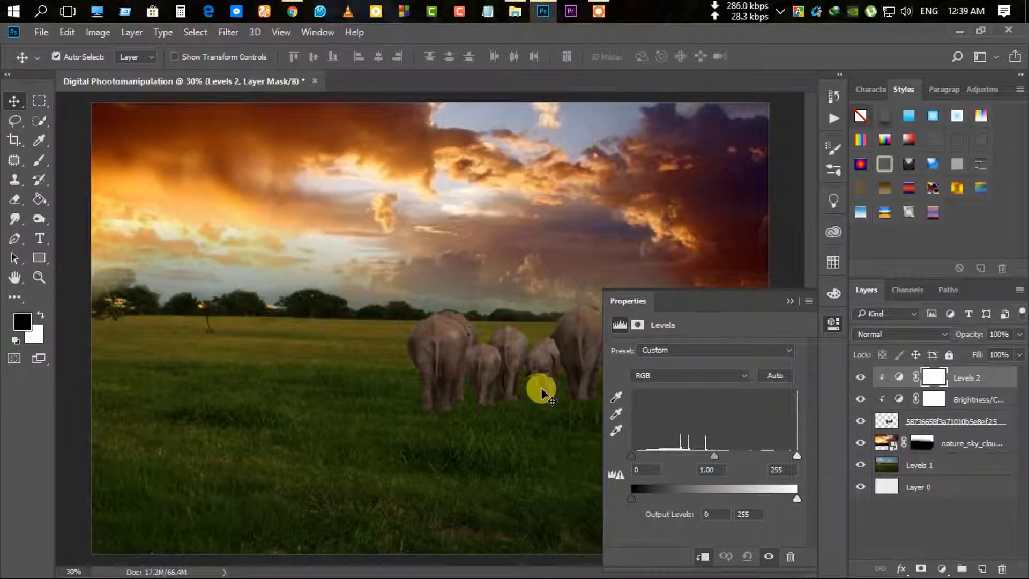
scroll(522, 394, "up", 2)
left_click_drag(536, 385, 441, 349)
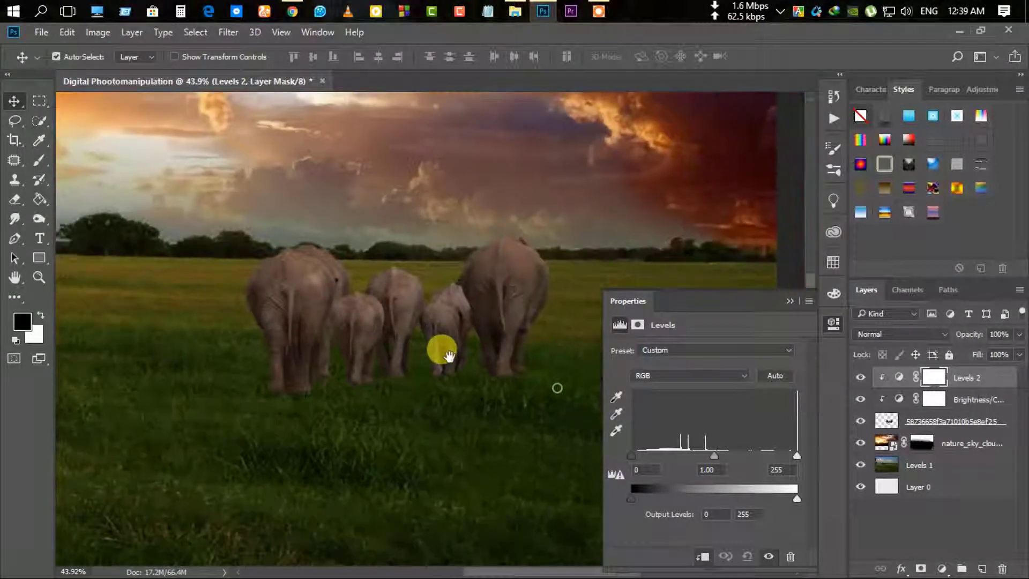
left_click_drag(631, 456, 635, 455)
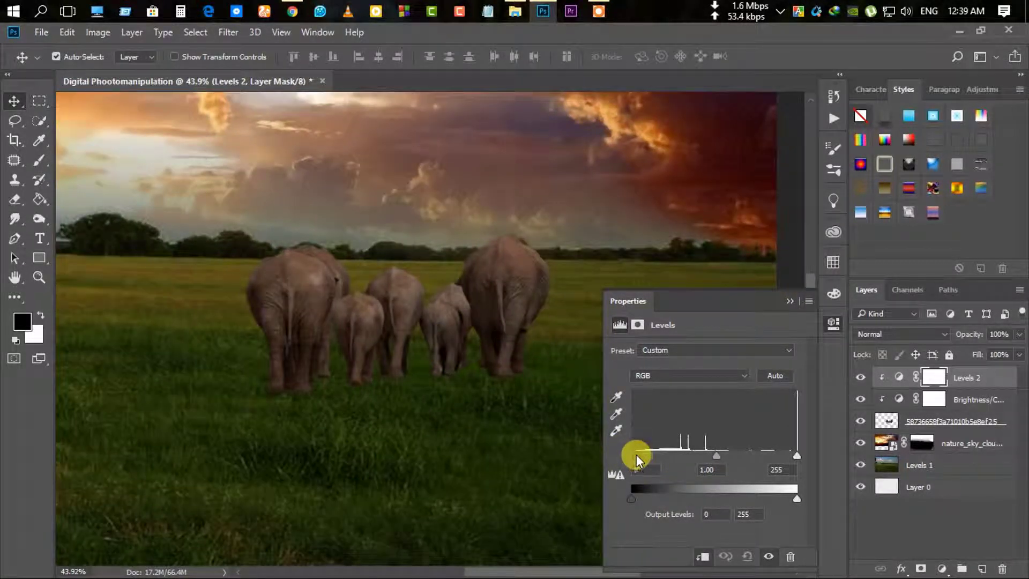
left_click_drag(797, 455, 777, 454)
left_click_drag(713, 455, 707, 459)
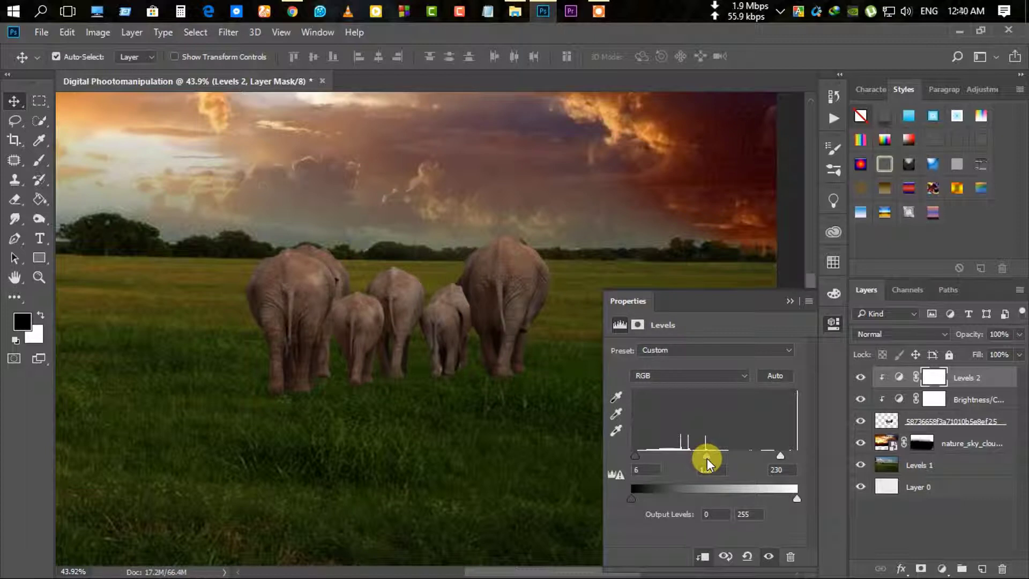
left_click(790, 301)
key("ctrl+0")
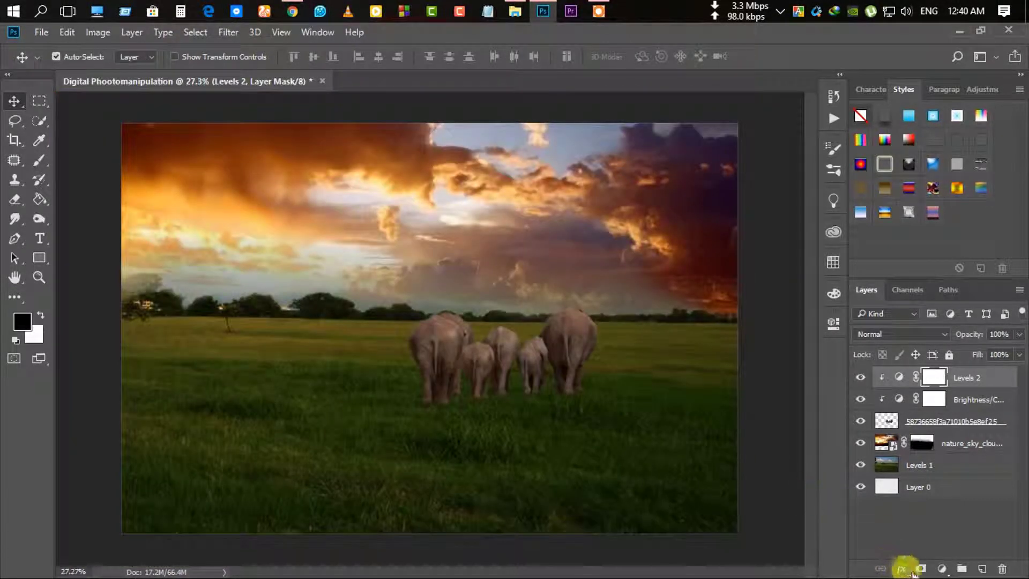
Add a clipped Hue/Saturation layer to the elephants: Hue +5, Saturation +25, Lightness -8.
left_click(942, 568)
left_click(925, 394)
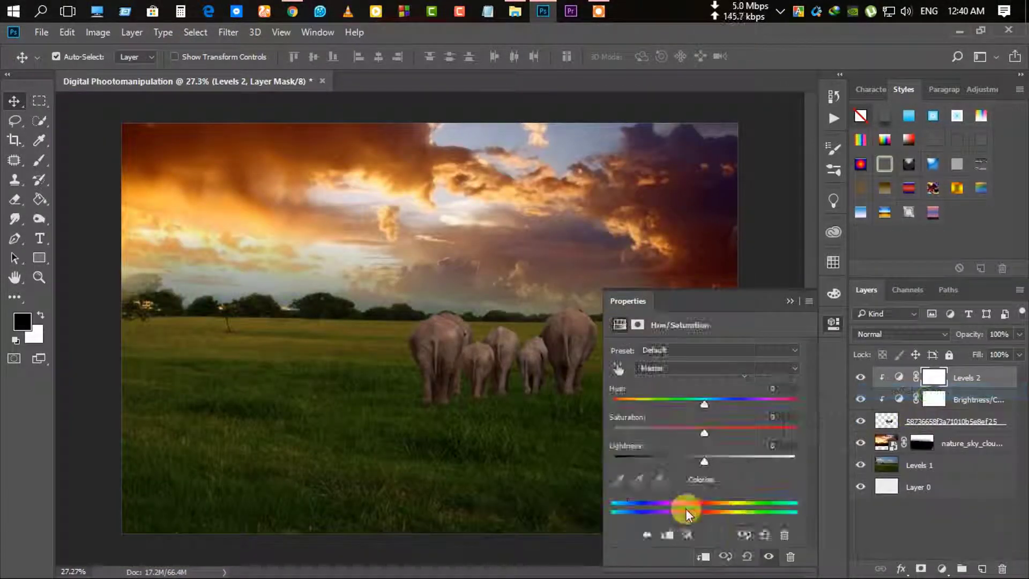
left_click(703, 557)
mouse_move(689, 405)
left_mouse_down()
mouse_move(707, 406)
mouse_move(732, 433)
mouse_move(697, 462)
left_mouse_up()
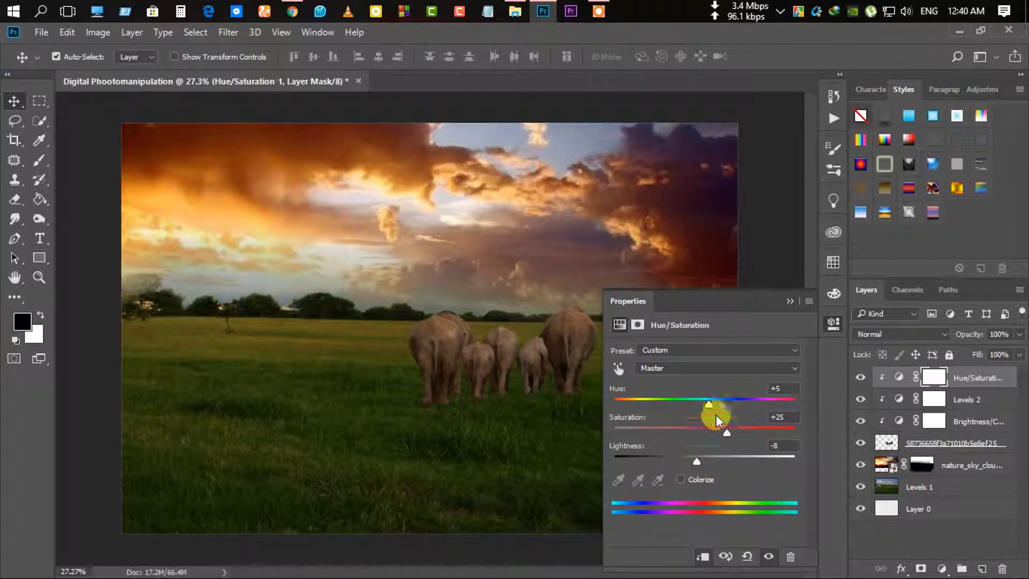
left_click(790, 301)
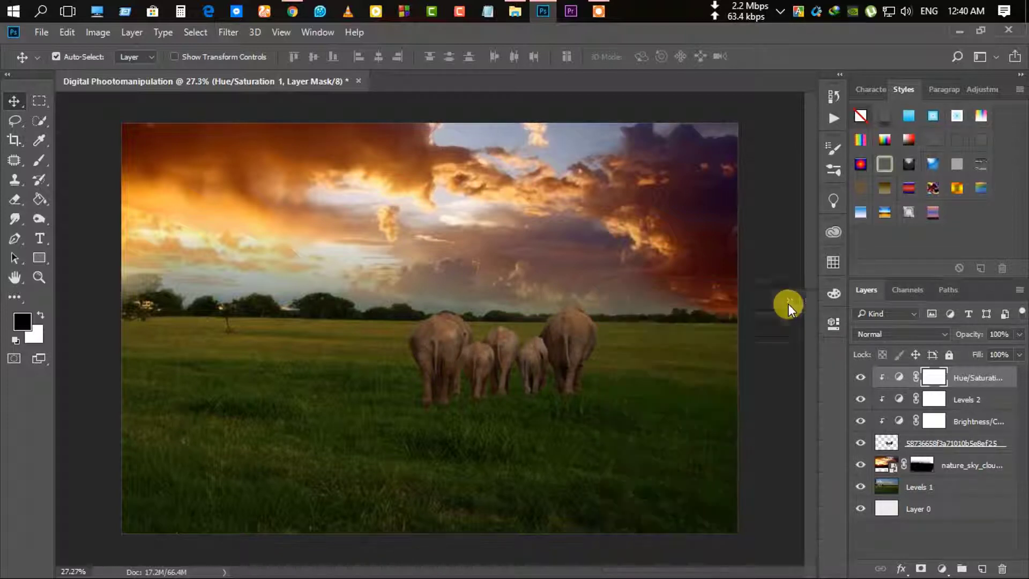
Merge the elephant layer with its three adjustment layers into a single layer.
scroll(471, 420, "up", 2)
scroll(483, 426, "down", 3)
scroll(483, 426, "down", 1)
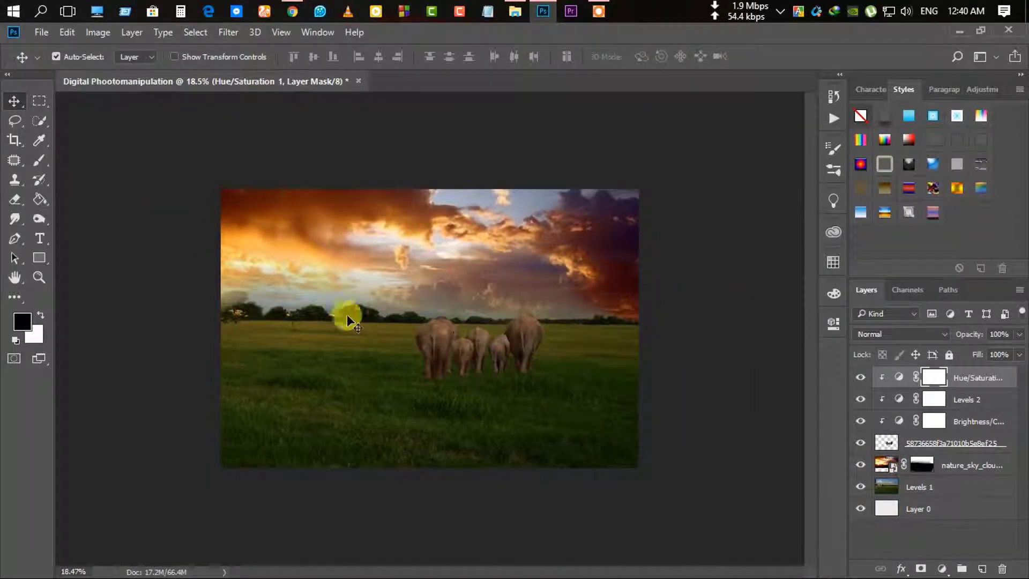
left_click(977, 414, "shift")
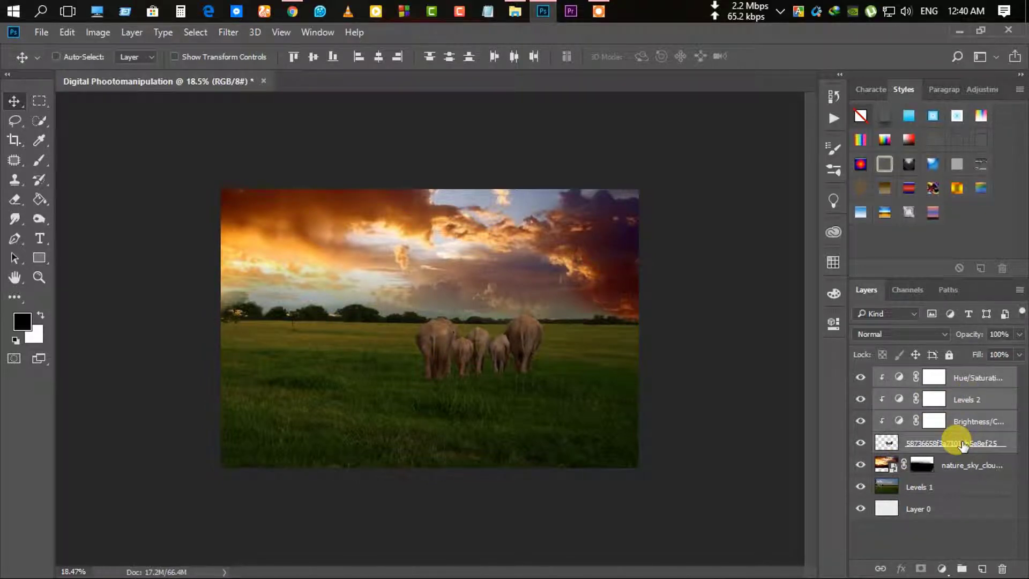
key("ctrl+e")
scroll(78, 185, "up", 1)
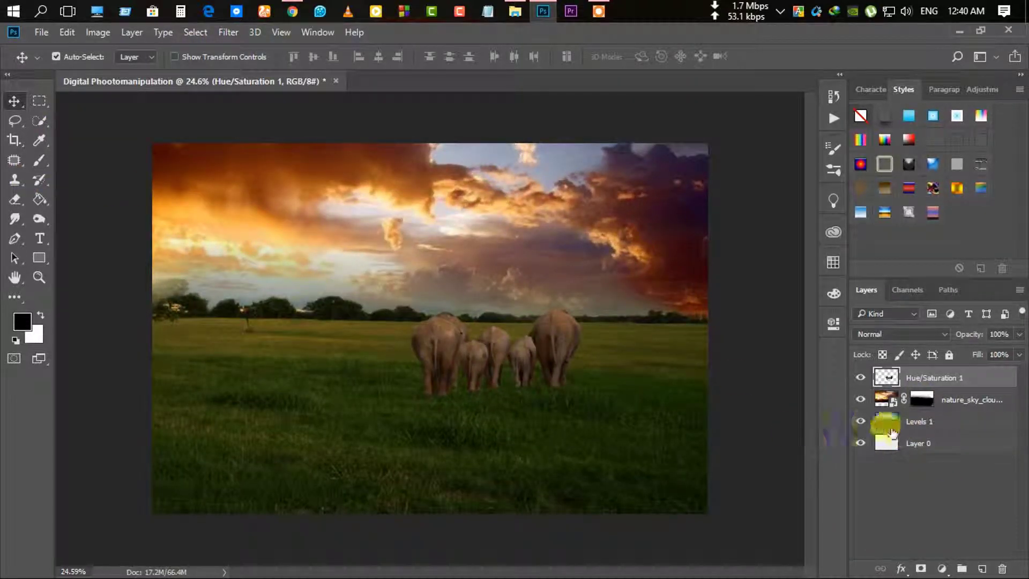
scroll(404, 327, "up", 1)
Place the old man photo, scale it to about 35%, and set it left of the elephants.
left_click(508, 6)
mouse_move(196, 143)
left_mouse_down()
mouse_move(391, 214)
mouse_move(183, 380)
mouse_move(293, 263)
left_mouse_up()
left_click_drag(220, 230, 276, 305)
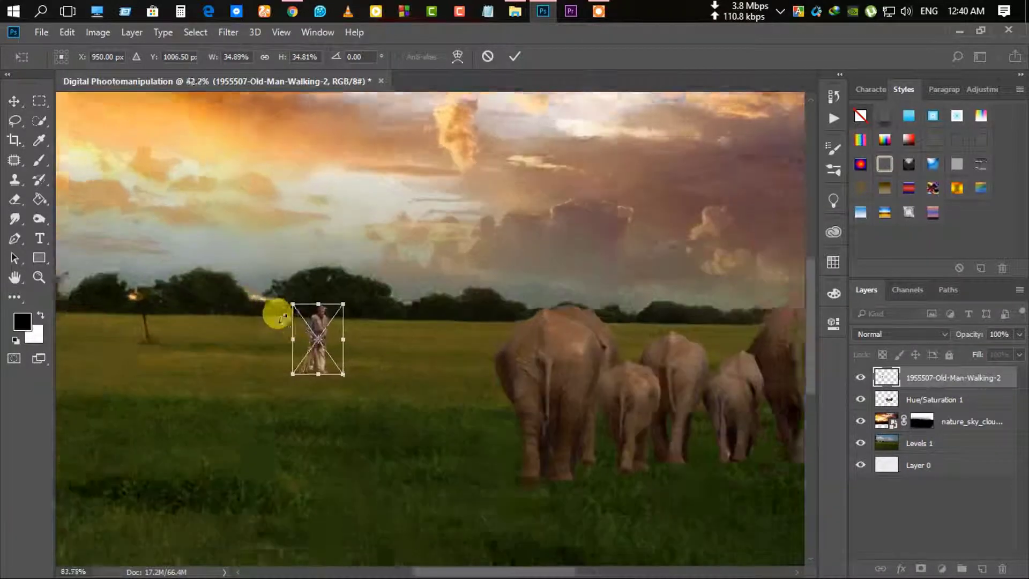
scroll(284, 317, "up", 5)
scroll(295, 321, "up", 1)
left_click_drag(327, 350, 302, 343)
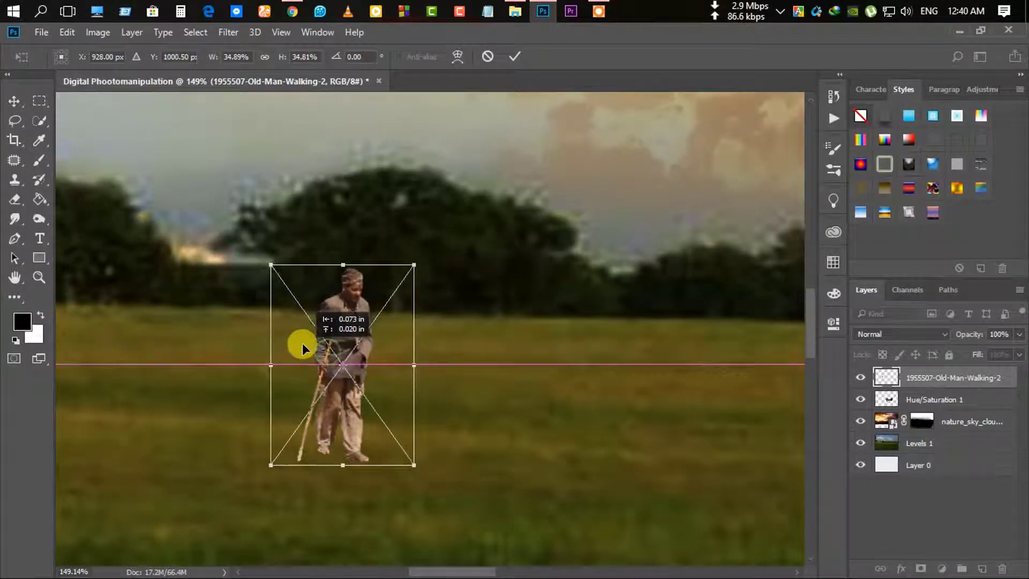
left_click(515, 57)
scroll(449, 329, "down", 3)
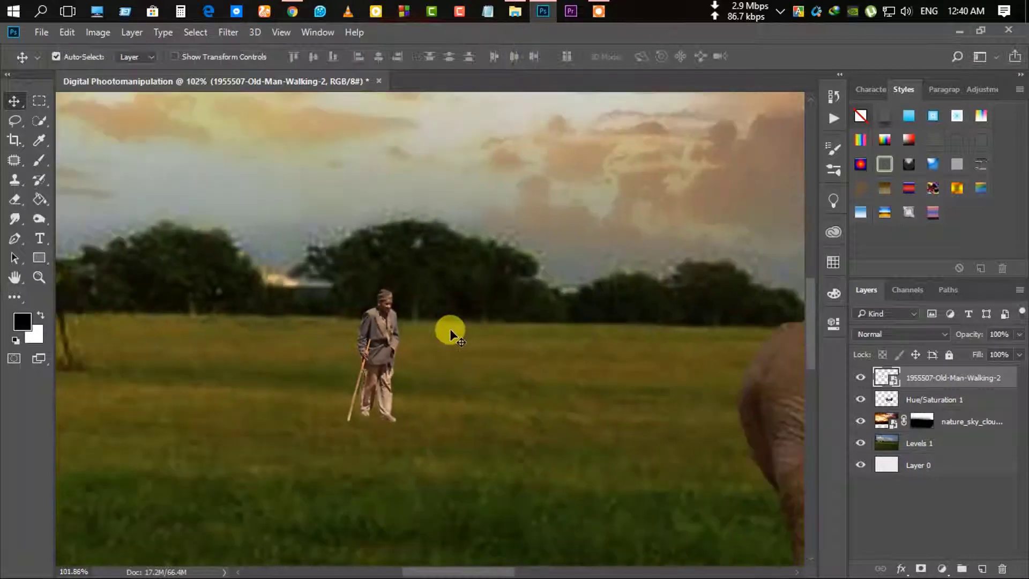
scroll(487, 413, "down", 3)
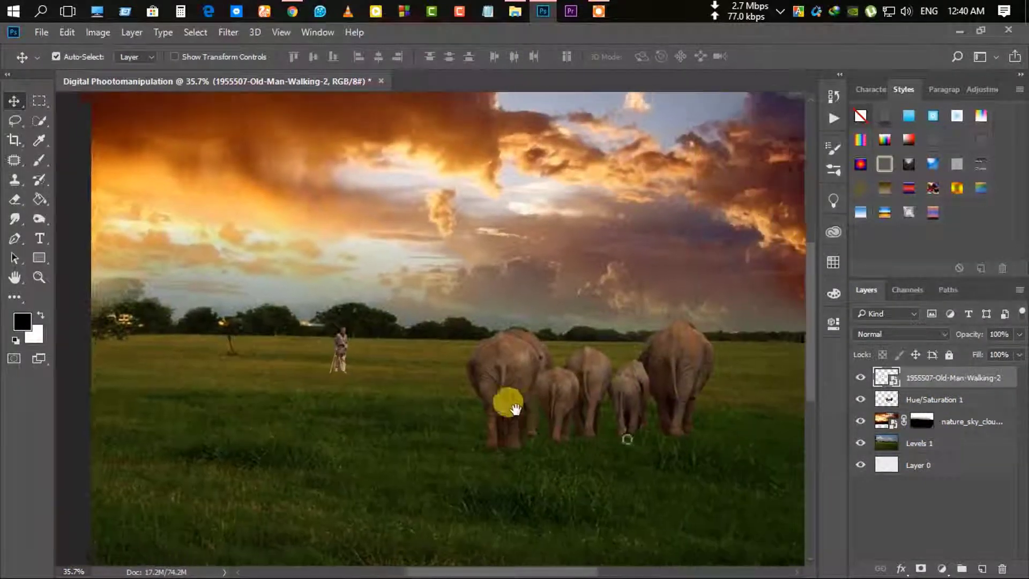
left_click_drag(514, 409, 501, 407)
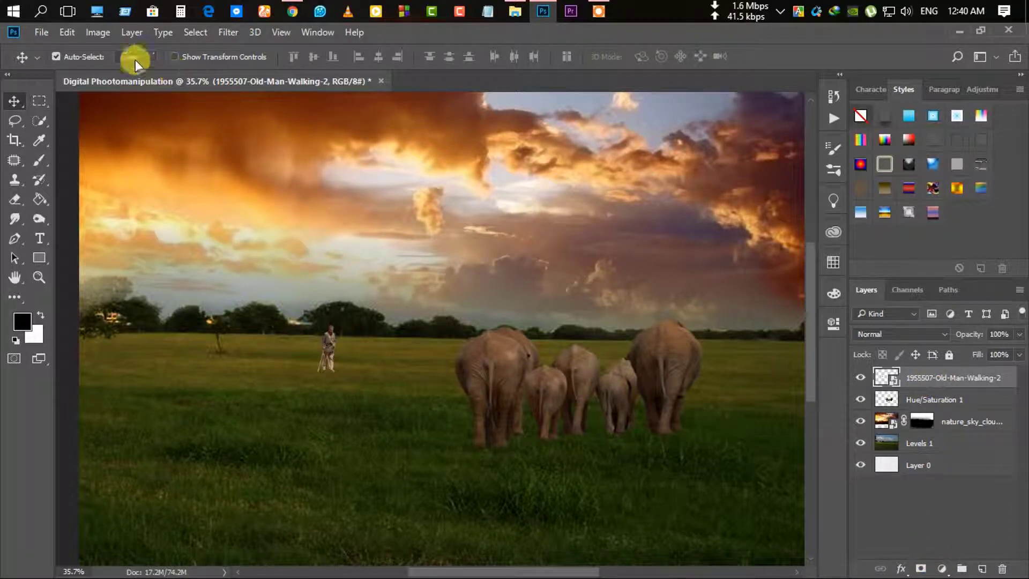
Add a Brightness/Contrast layer clipped to the old man: brightness -35, contrast -7.
left_click(942, 568)
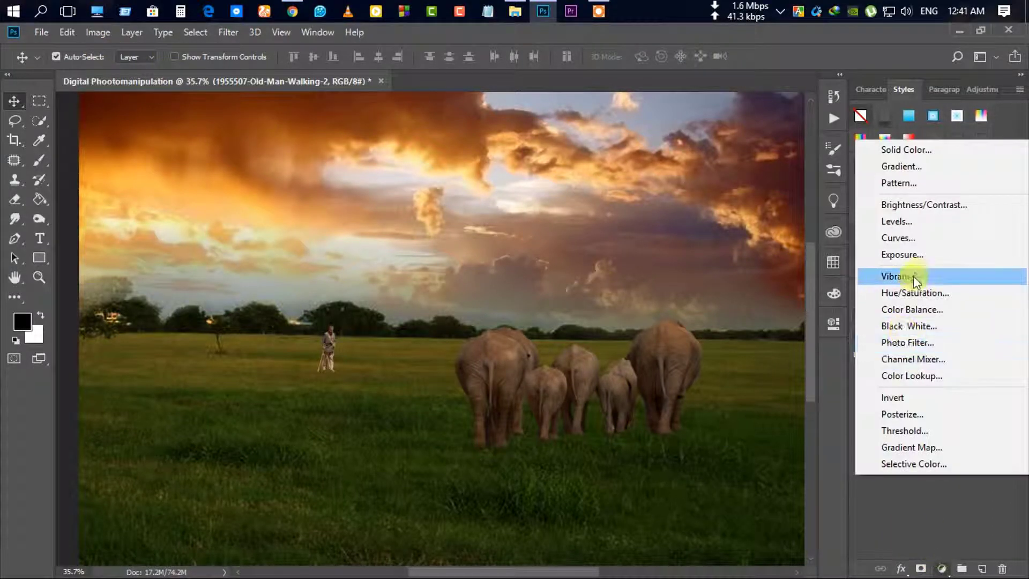
left_click(920, 206)
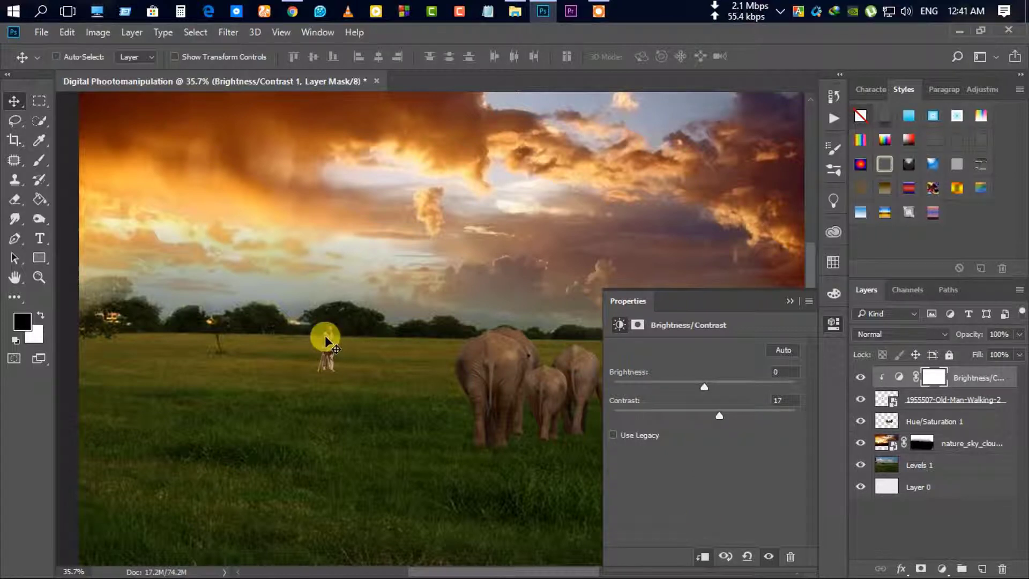
scroll(325, 339, "up", 3)
scroll(311, 326, "up", 3)
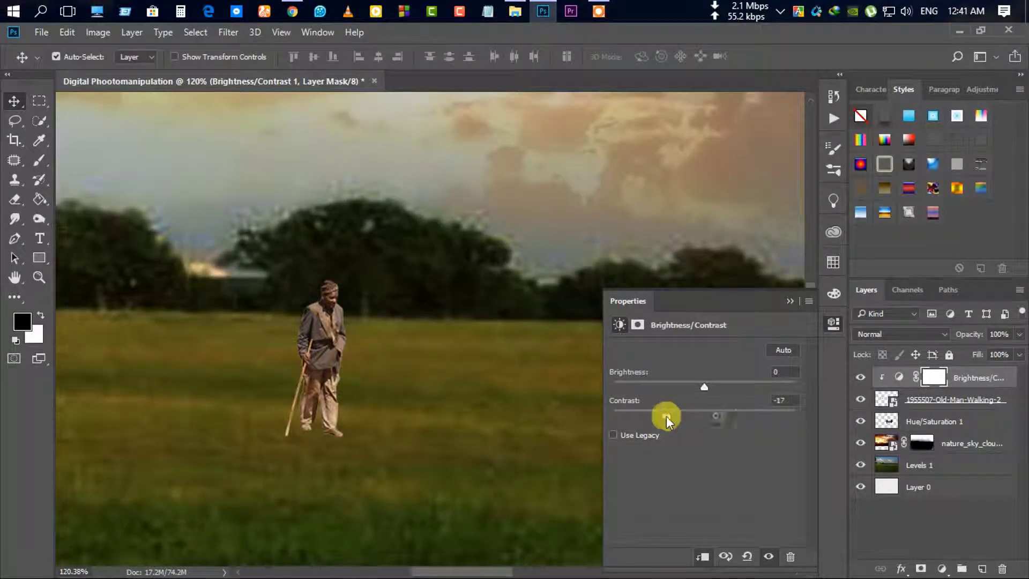
mouse_move(666, 416)
left_mouse_down()
mouse_move(690, 416)
mouse_move(676, 397)
left_mouse_up()
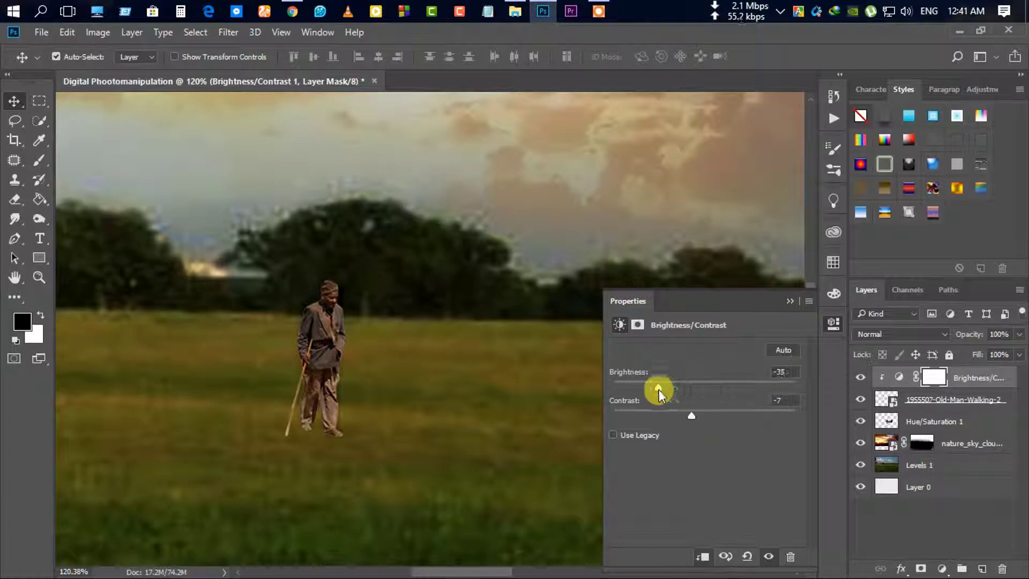
left_click(790, 301)
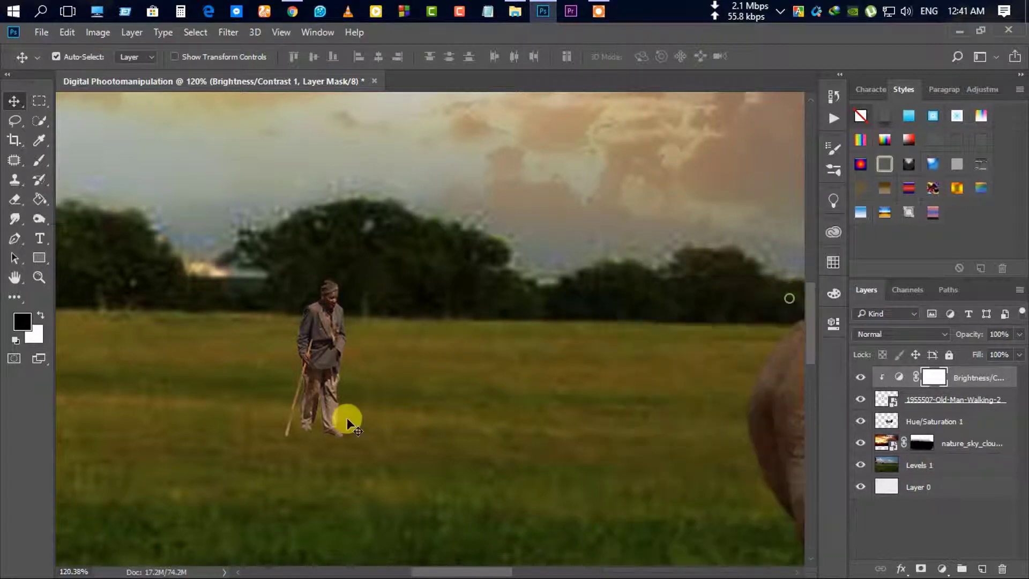
scroll(349, 423, "down", 5)
scroll(370, 490, "up", 1)
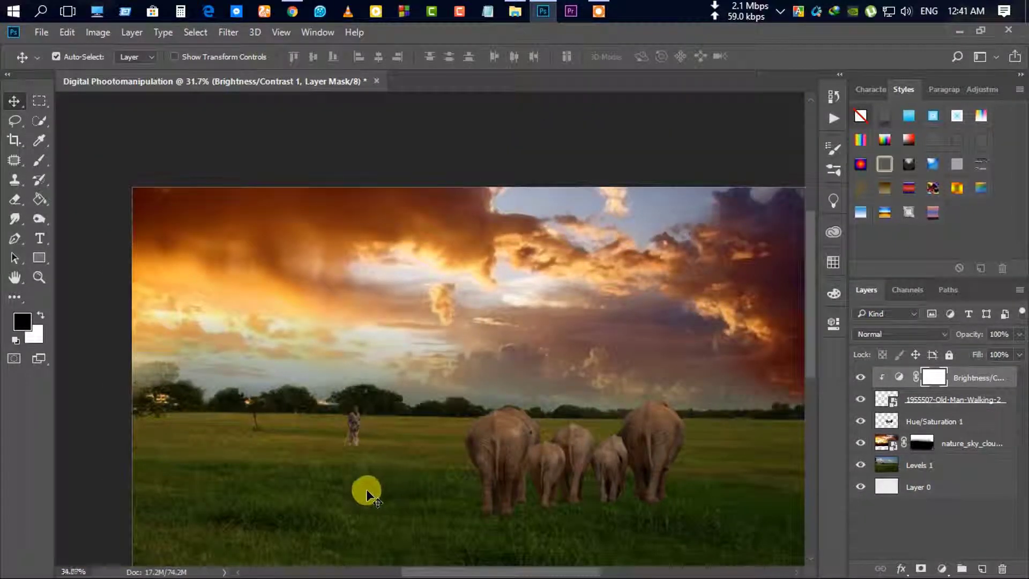
scroll(379, 494, "up", 1)
scroll(402, 440, "down", 2)
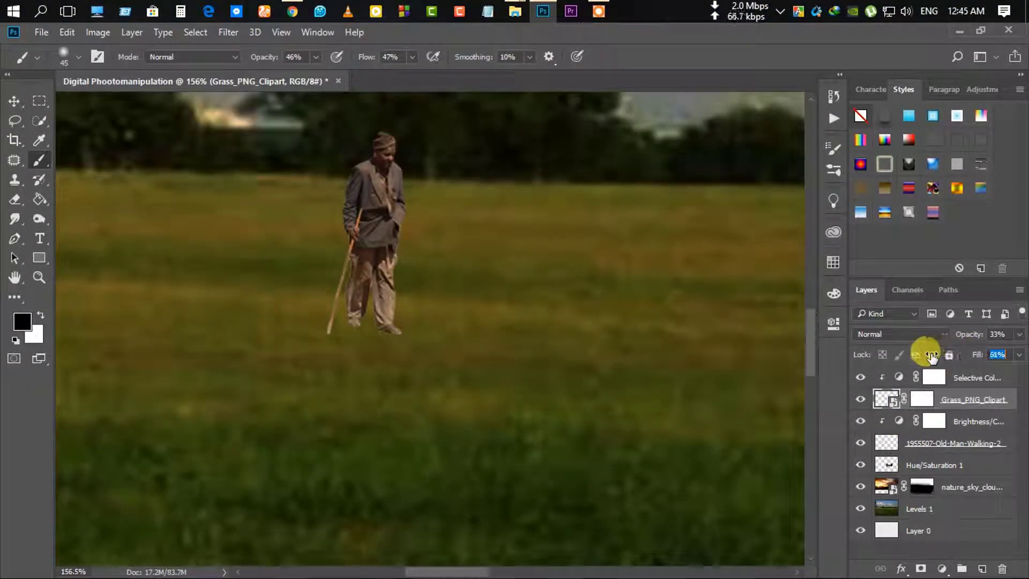
Raise the grass layer's fill to 83% and mask out the old man's feet into the grass.
left_click_drag(933, 356, 959, 360)
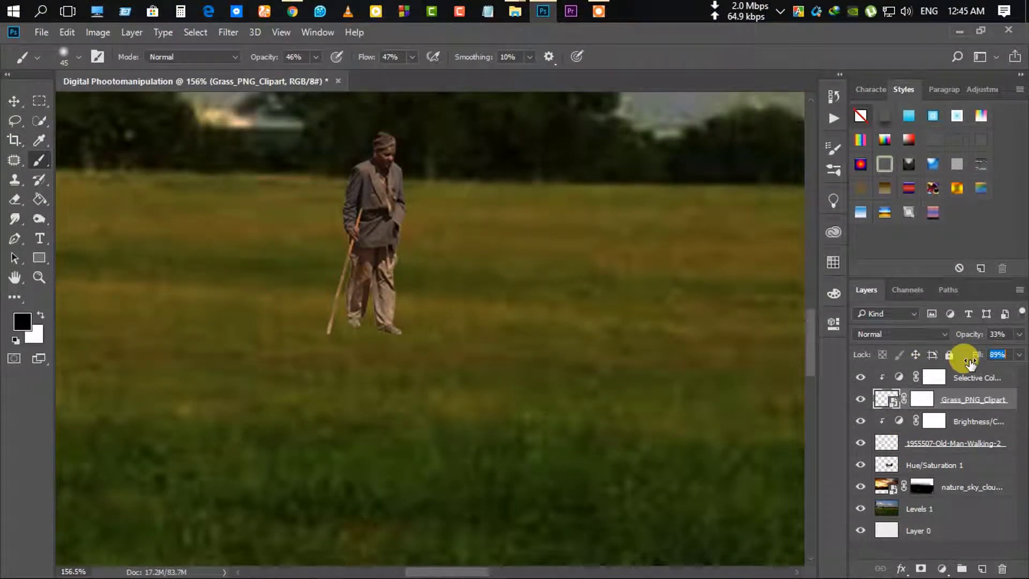
left_click(949, 443)
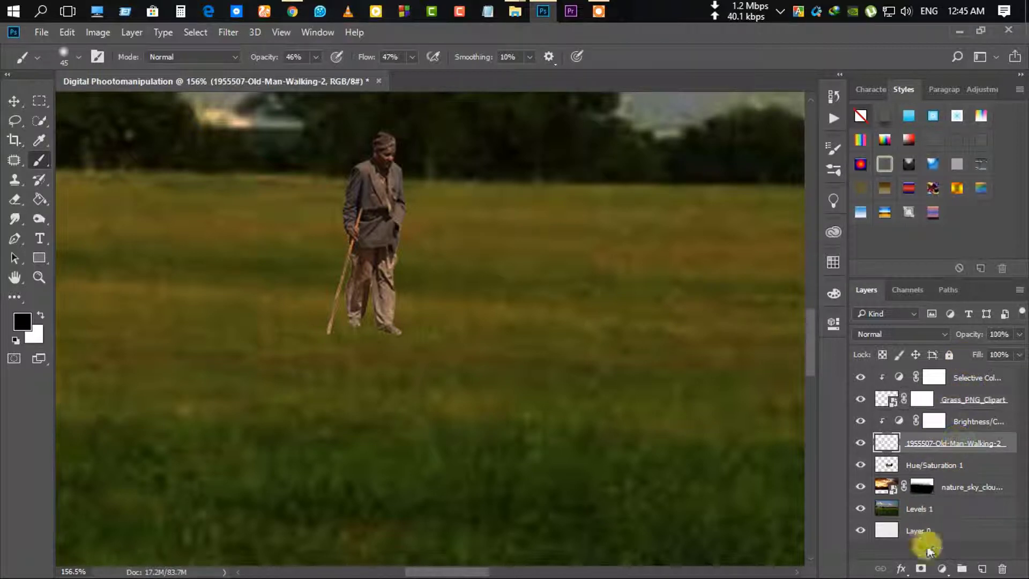
left_click(921, 568)
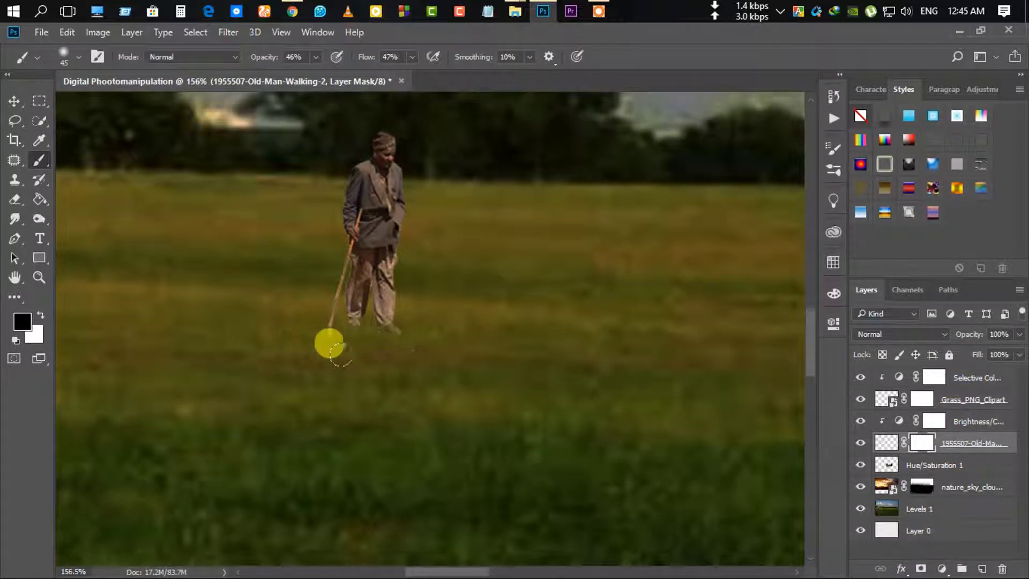
mouse_move(315, 353)
left_mouse_down()
mouse_move(395, 332)
mouse_move(327, 335)
mouse_move(347, 354)
mouse_move(257, 335)
left_mouse_up()
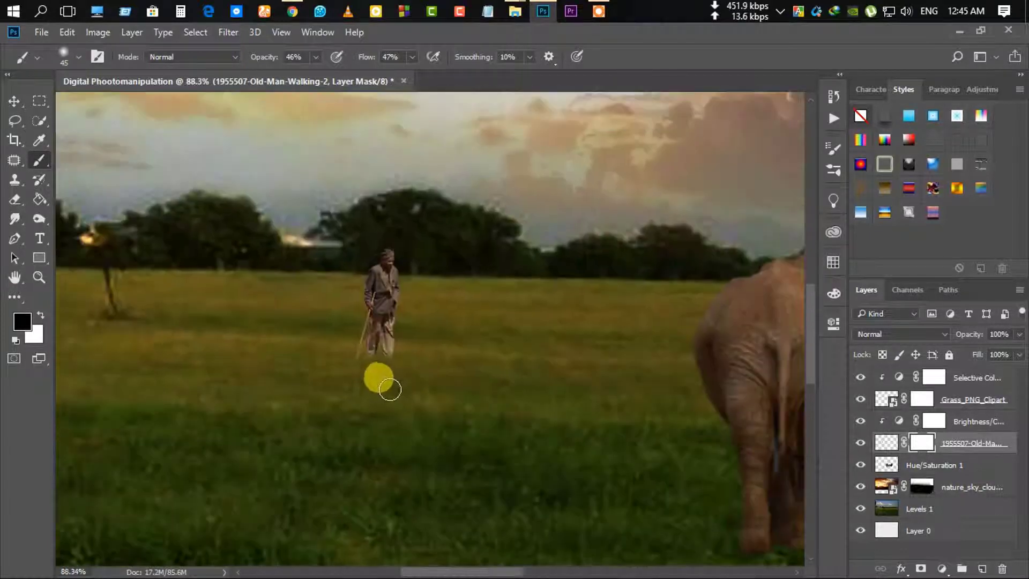
key("ctrl+0")
scroll(407, 401, "down", 2, "alt")
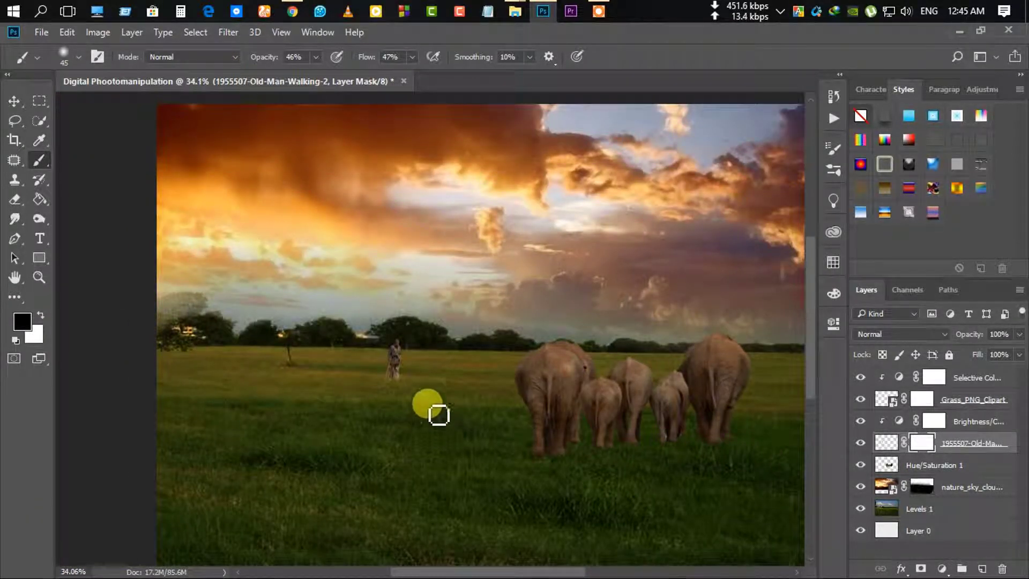
Merge the old man's grass and adjustment layers into one Selective Color 1 layer.
left_click(959, 423, "ctrl")
left_click(964, 385, "ctrl")
key("ctrl+e")
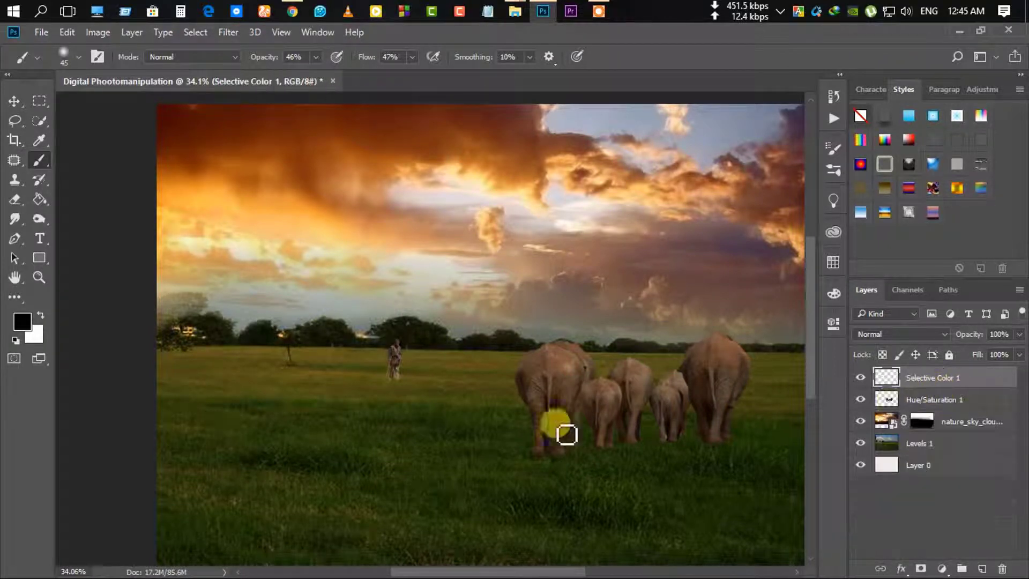
scroll(387, 403, "up", 2, "alt")
left_click(947, 561)
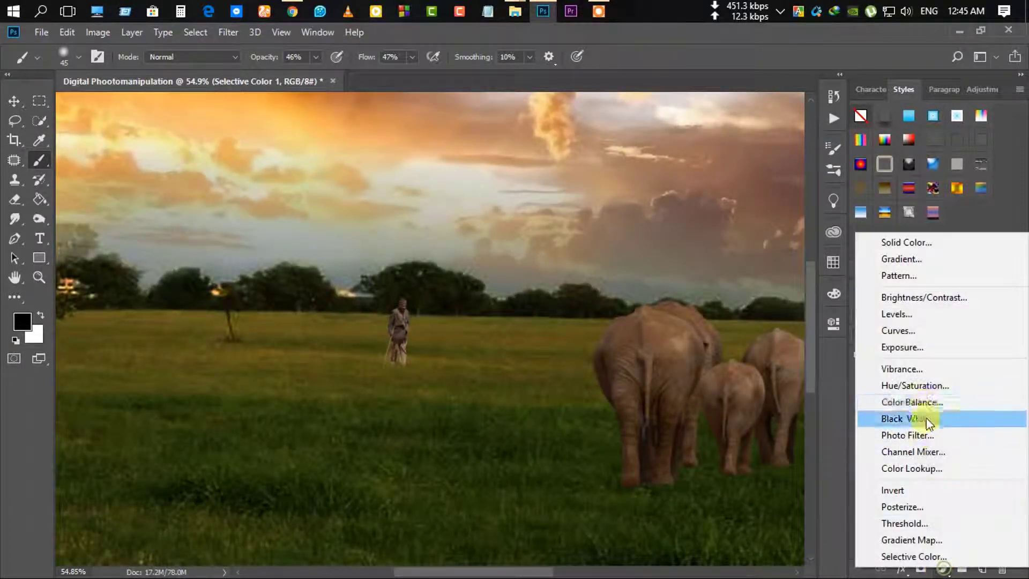
Clip a Levels 2 layer to the merged man with black input 13 and midtones 1.20.
left_click(917, 320)
scroll(361, 321, "up", 3, "alt")
scroll(360, 321, "up", 1, "alt")
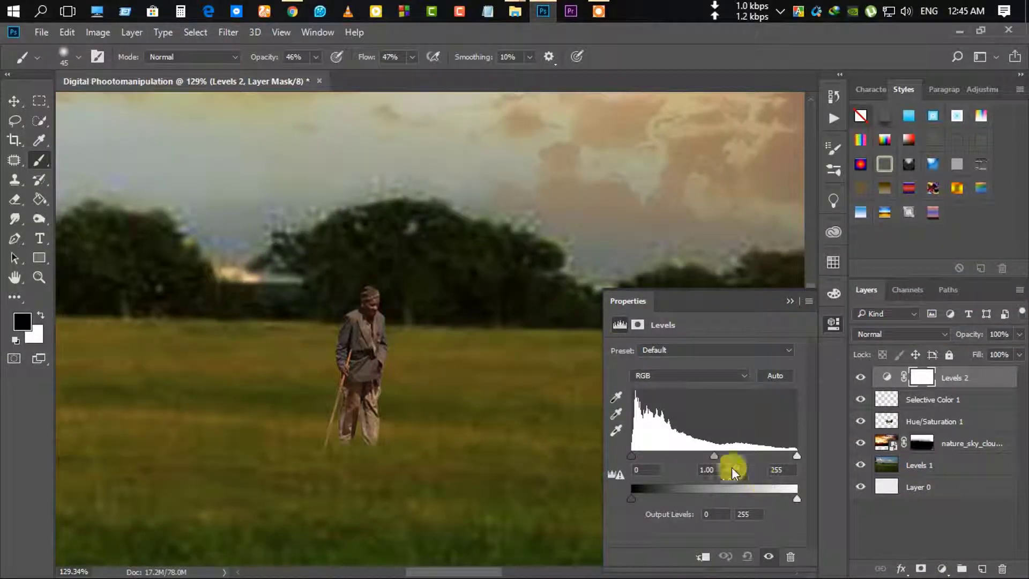
left_click(700, 554)
mouse_move(631, 456)
left_mouse_down()
mouse_move(664, 461)
mouse_move(638, 453)
left_mouse_up()
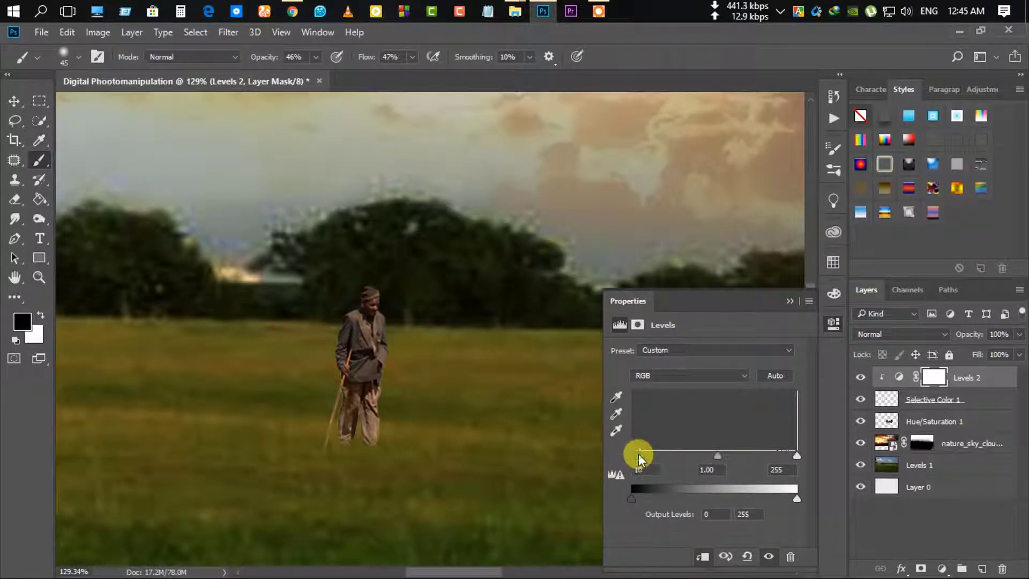
left_click_drag(715, 454, 709, 458)
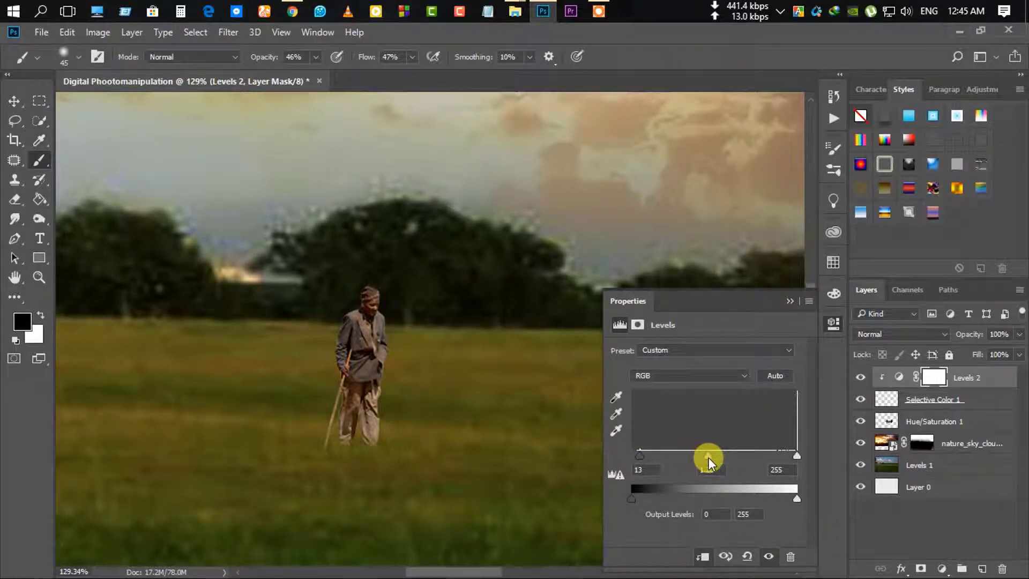
left_click_drag(792, 456, 805, 461)
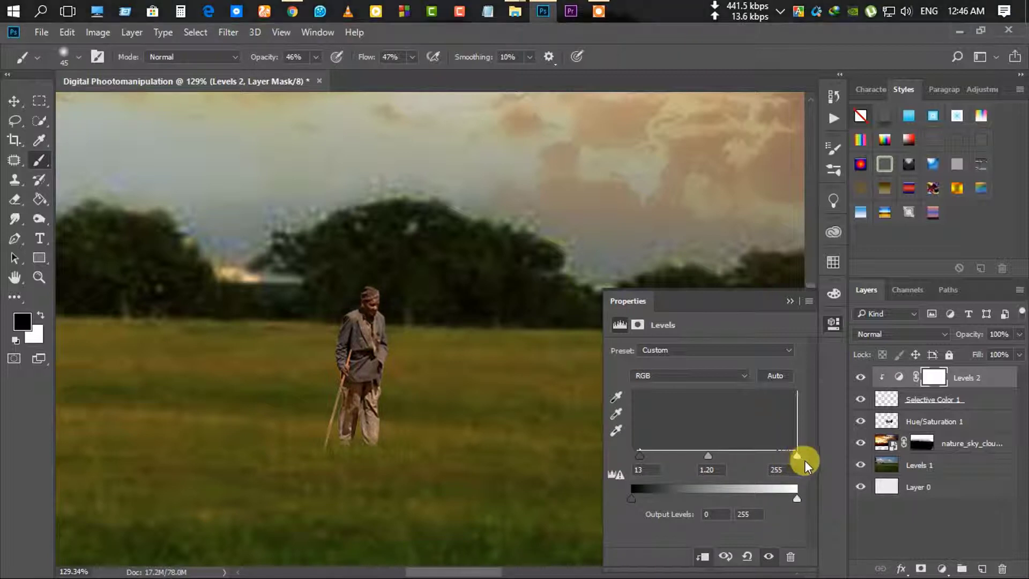
left_click(790, 302)
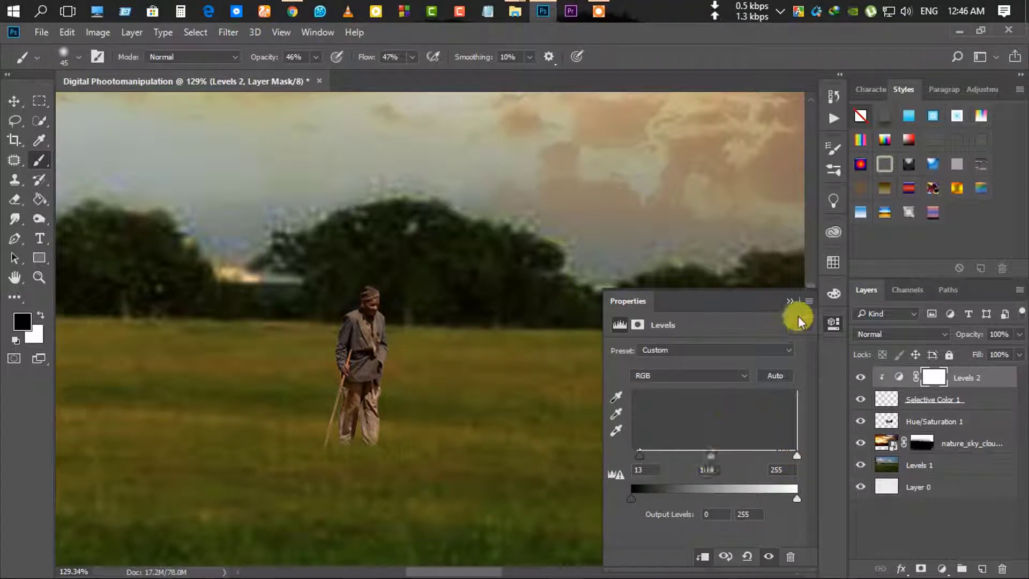
left_click(942, 570)
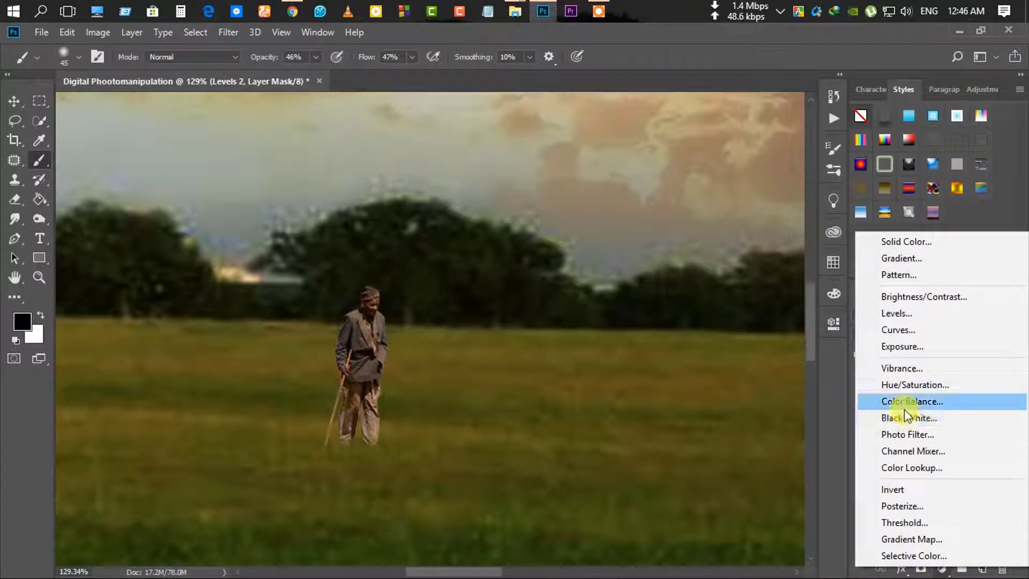
Clip a Hue/Saturation 2 layer to the old man with hue +17 and lightness -21.
left_click(904, 385)
left_click(703, 556)
left_click_drag(705, 404, 720, 407)
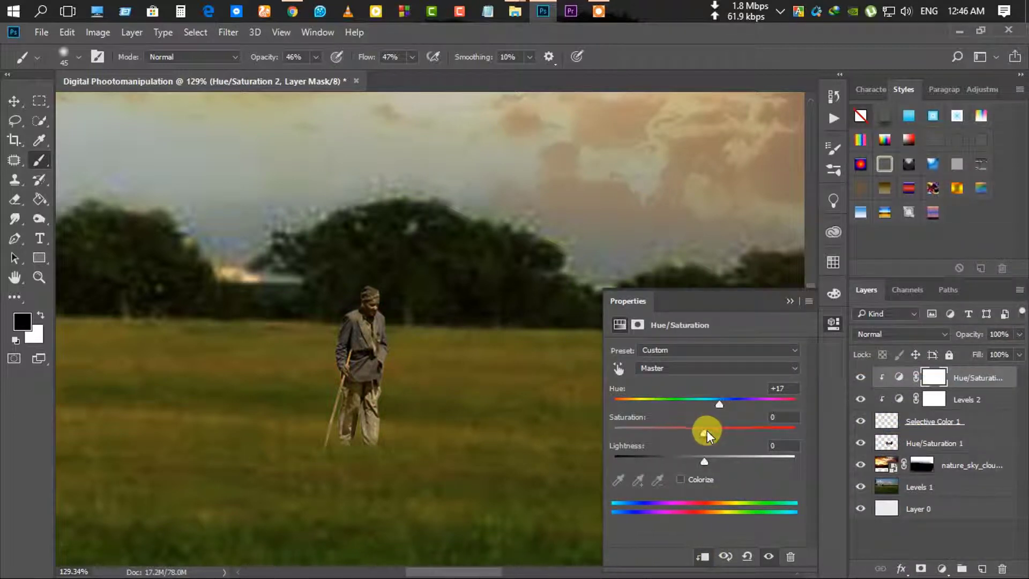
left_click_drag(706, 460, 677, 459)
left_click(790, 301)
key("ctrl+0")
scroll(611, 466, "down", 2)
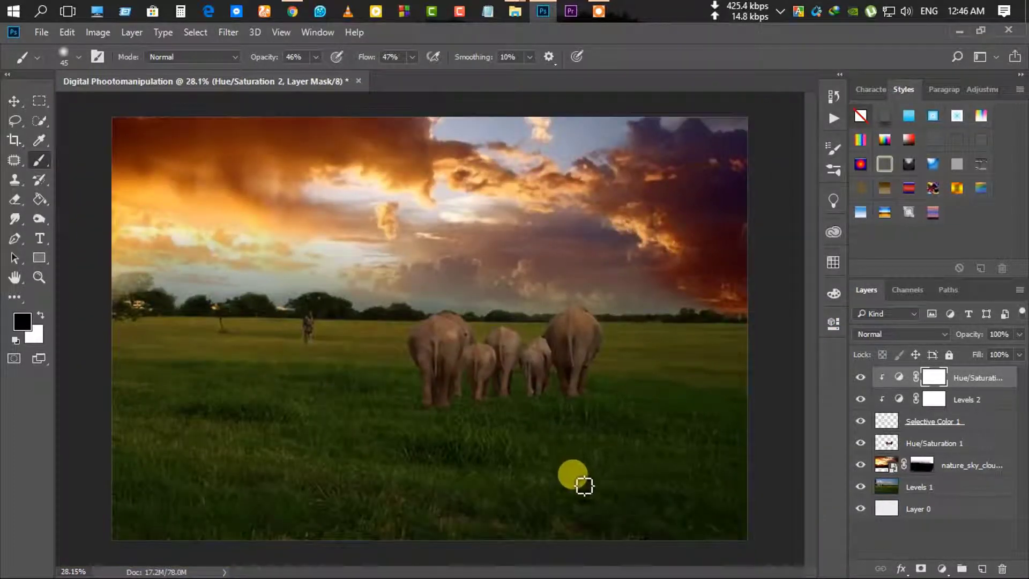
scroll(504, 460, "up", 2)
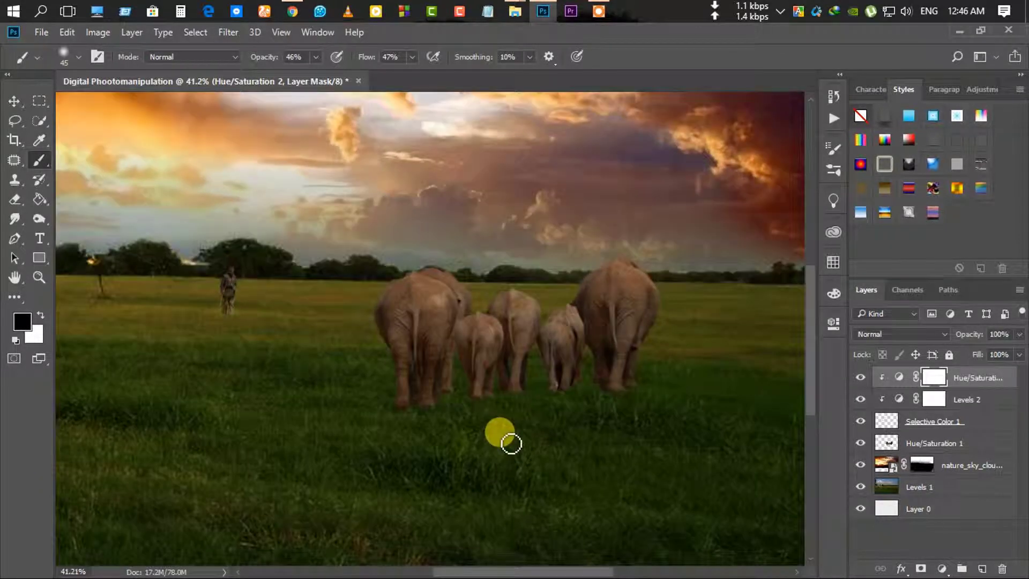
scroll(515, 437, "up", 2)
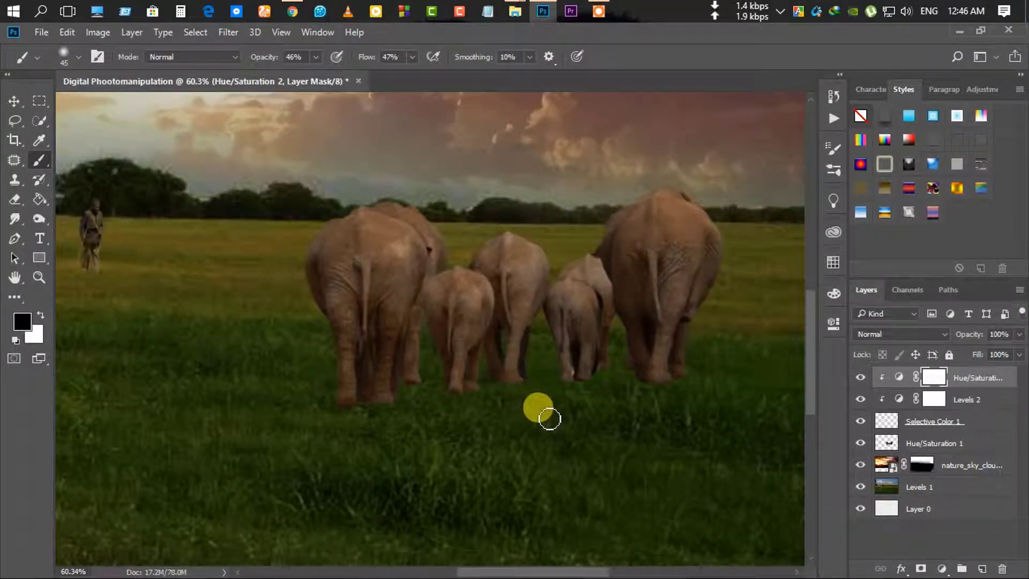
Mask the elephants' Hue/Saturation 1 layer so their feet blend into the grass.
left_click(946, 449)
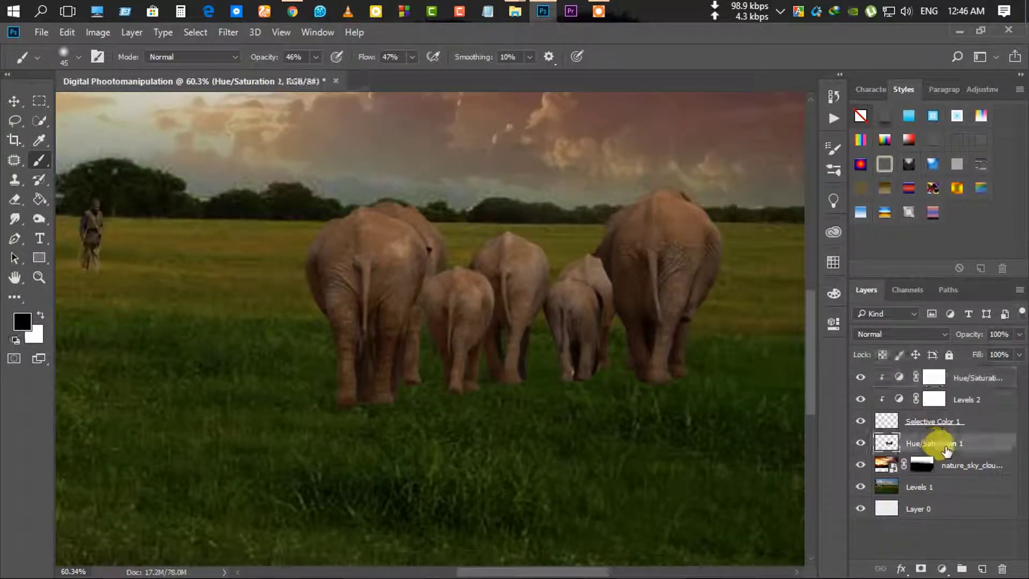
left_click(942, 421)
left_click(939, 443)
left_click(927, 465)
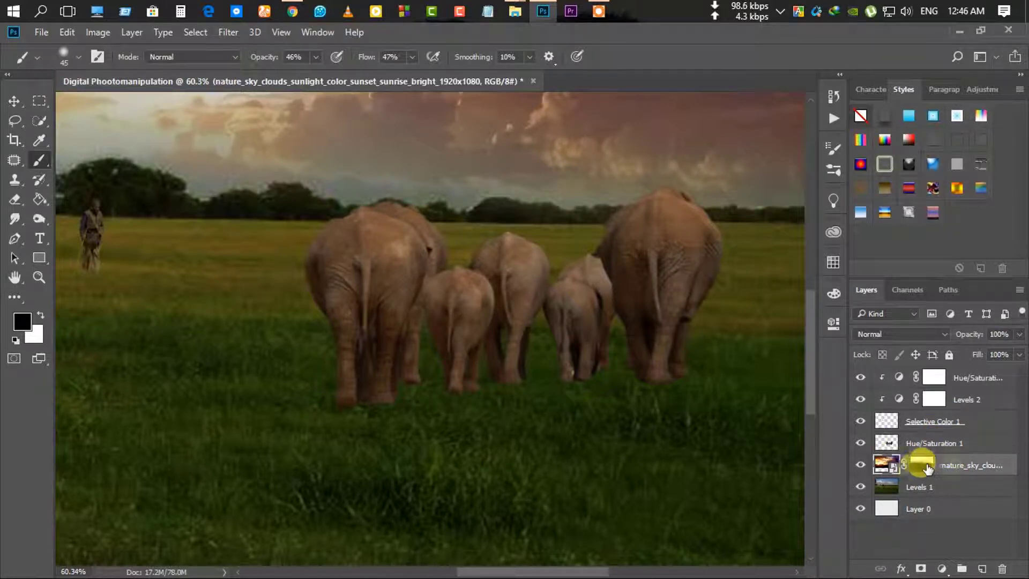
left_click(861, 420)
left_click(860, 443)
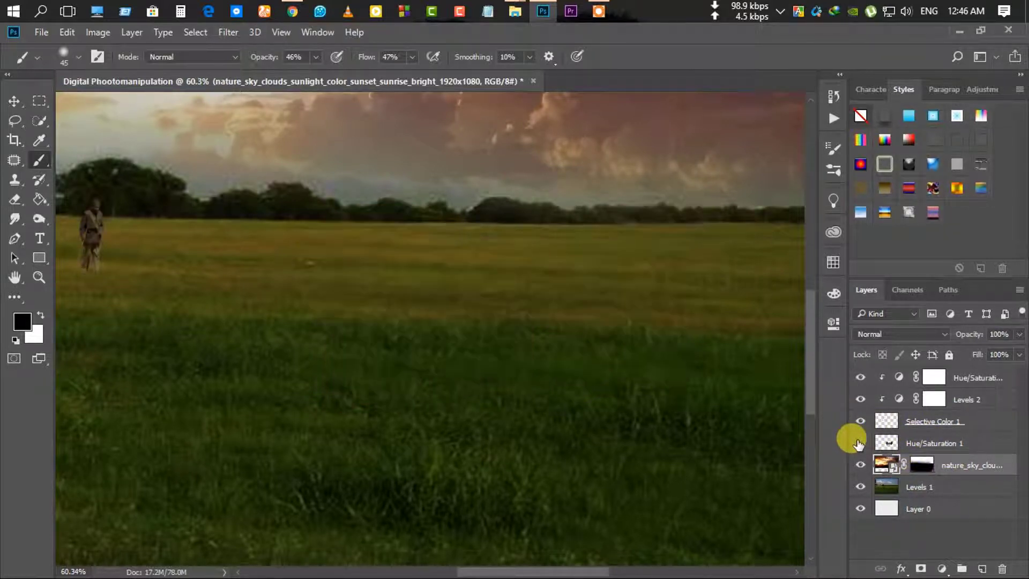
left_click(860, 443)
left_click(932, 443)
left_click(921, 567)
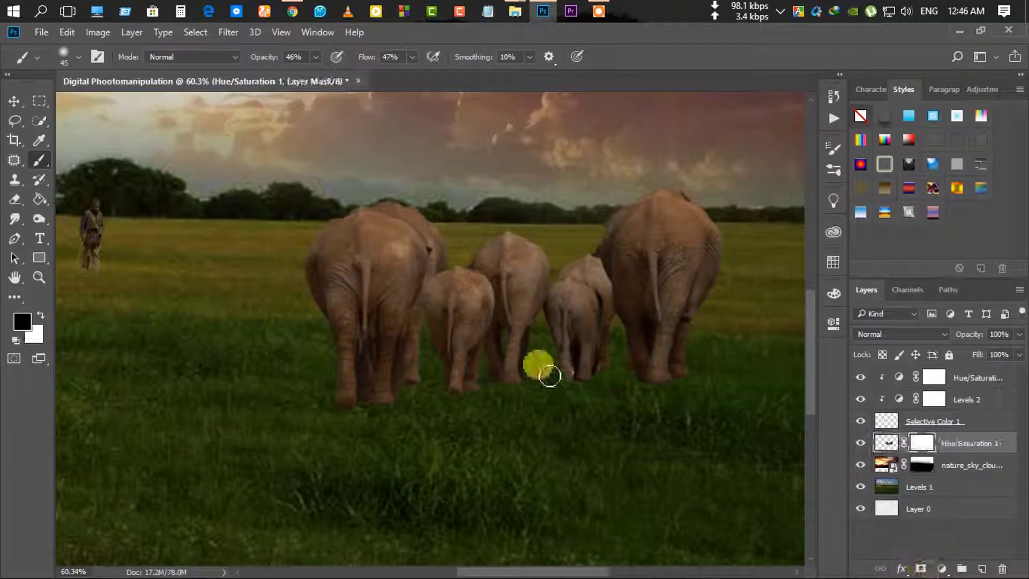
mouse_move(552, 374)
left_mouse_down()
mouse_move(345, 420)
mouse_move(336, 407)
mouse_move(361, 397)
mouse_move(411, 402)
mouse_move(409, 379)
mouse_move(650, 374)
mouse_move(636, 387)
mouse_move(565, 381)
mouse_move(654, 389)
mouse_move(569, 395)
left_mouse_up()
Refresh the source-image folder so the Grass-PNG-Images file appears.
scroll(536, 300, "up", 1)
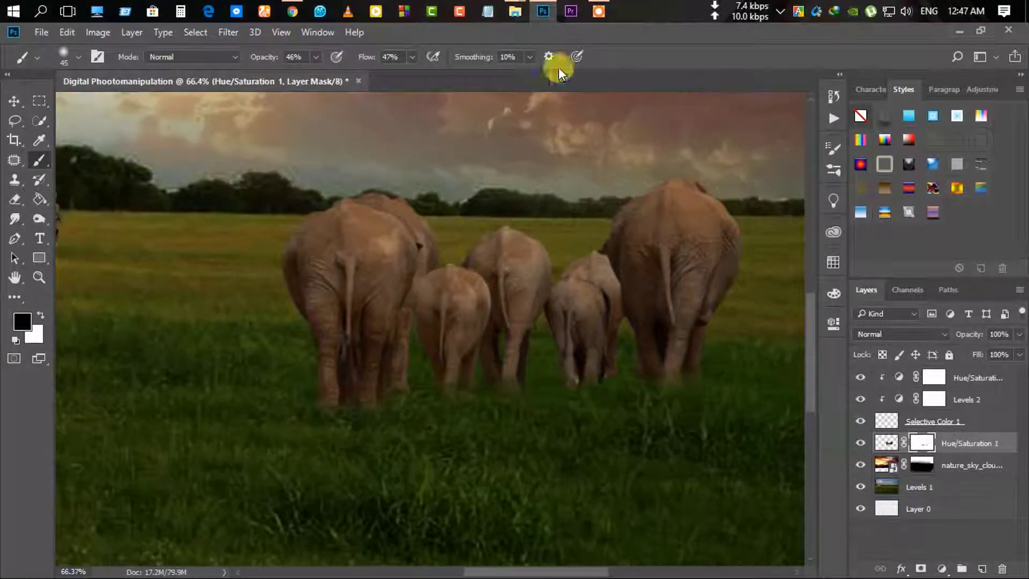
left_click(518, 10)
right_click(639, 301)
left_click(689, 360)
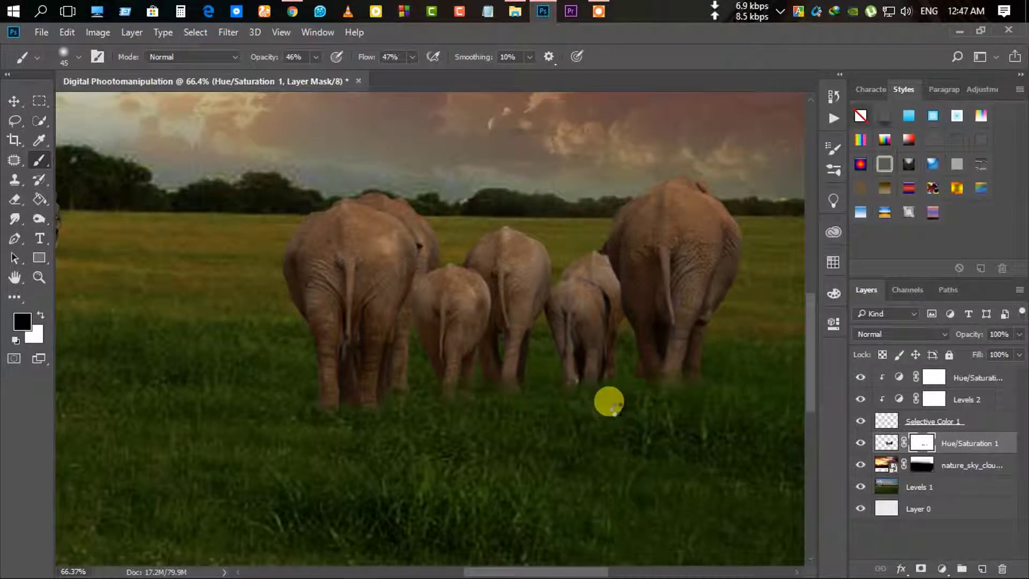
Place Grass-PNG-Images at about 52% as a strip in front of the elephants' feet.
left_click_drag(547, 5, 619, 406)
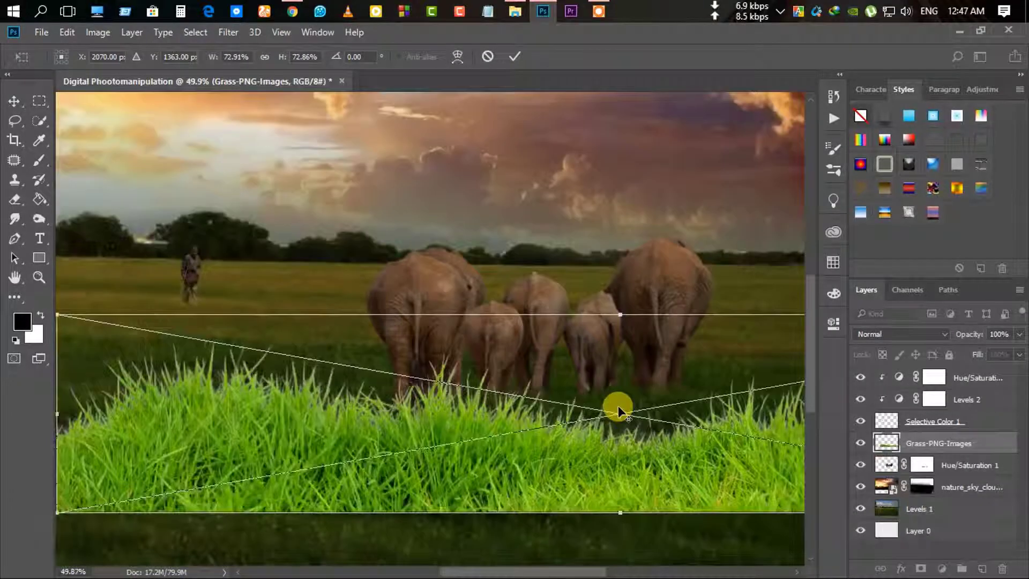
left_click_drag(238, 346, 333, 402)
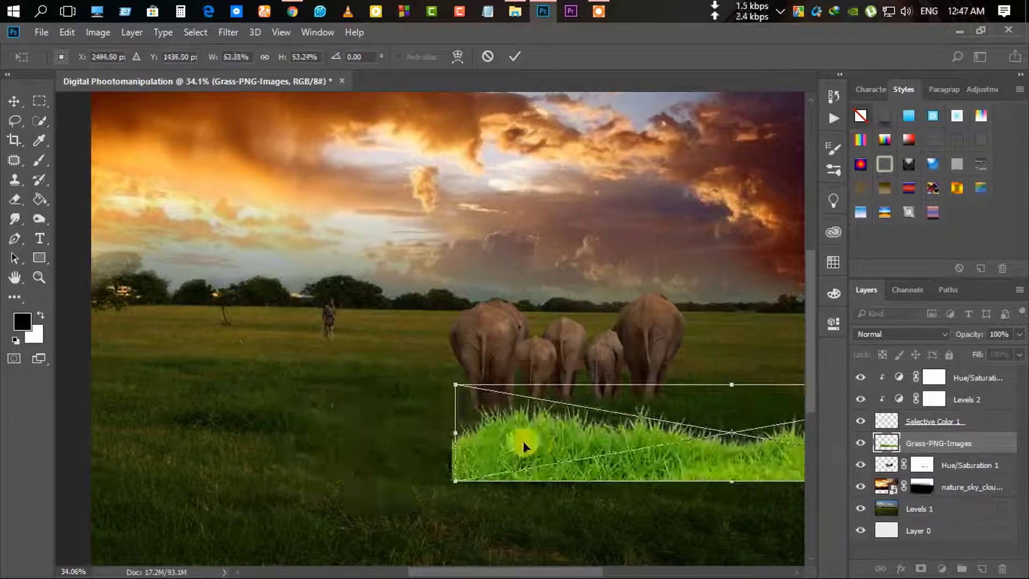
mouse_move(524, 436)
left_mouse_down()
mouse_move(392, 369)
mouse_move(345, 386)
left_mouse_up()
scroll(346, 386, "down", 3)
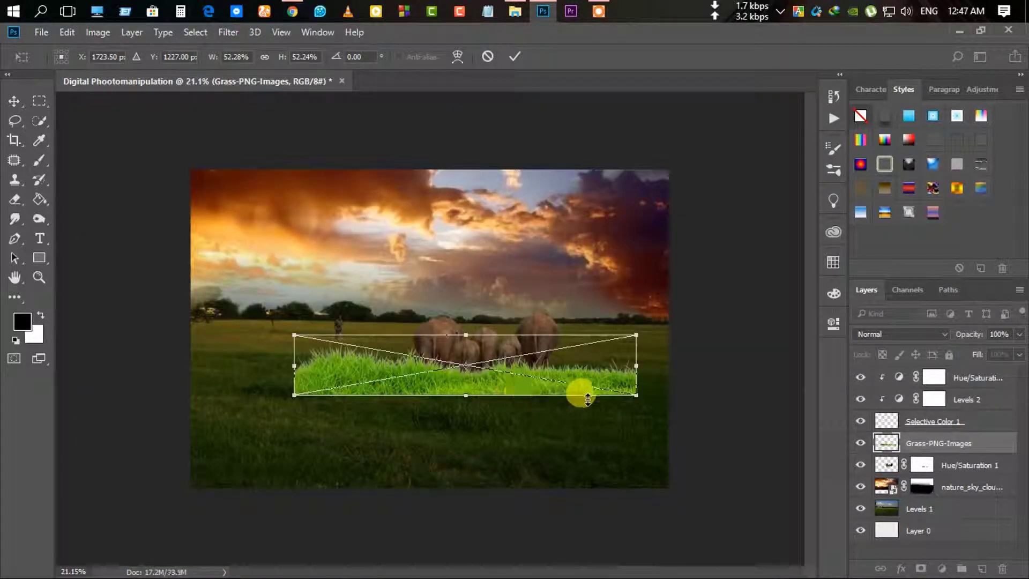
key("Return")
key("ctrl+0")
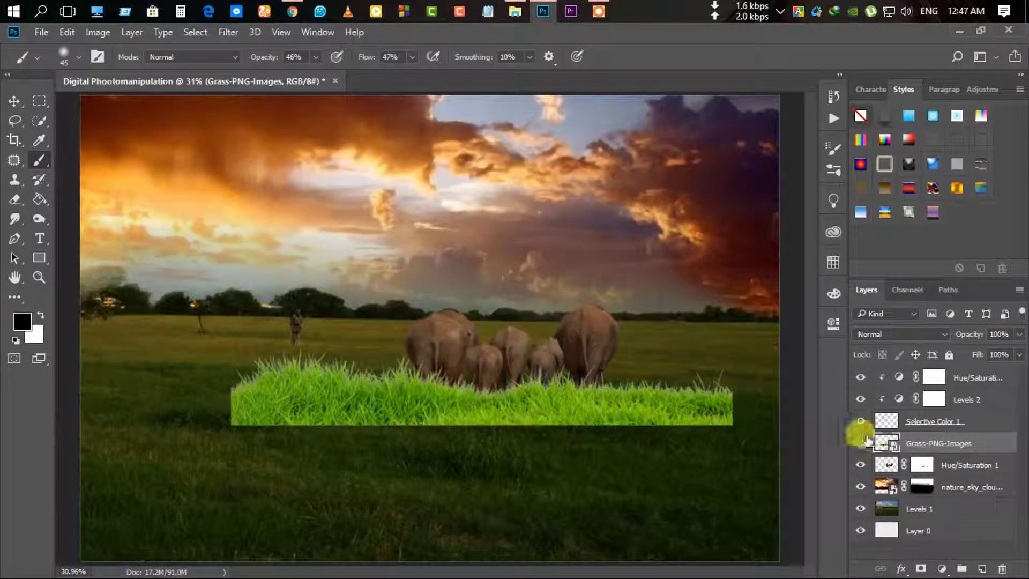
left_click(96, 31)
mouse_move(121, 69)
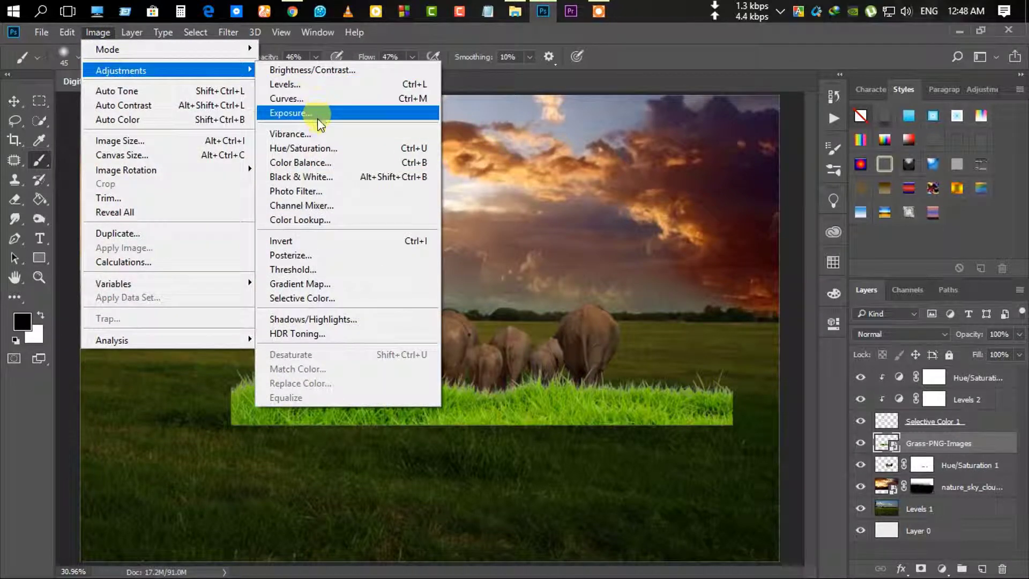
Darken the grass with Brightness -150, Contrast -17, then apply Auto Contrast.
left_click(311, 72)
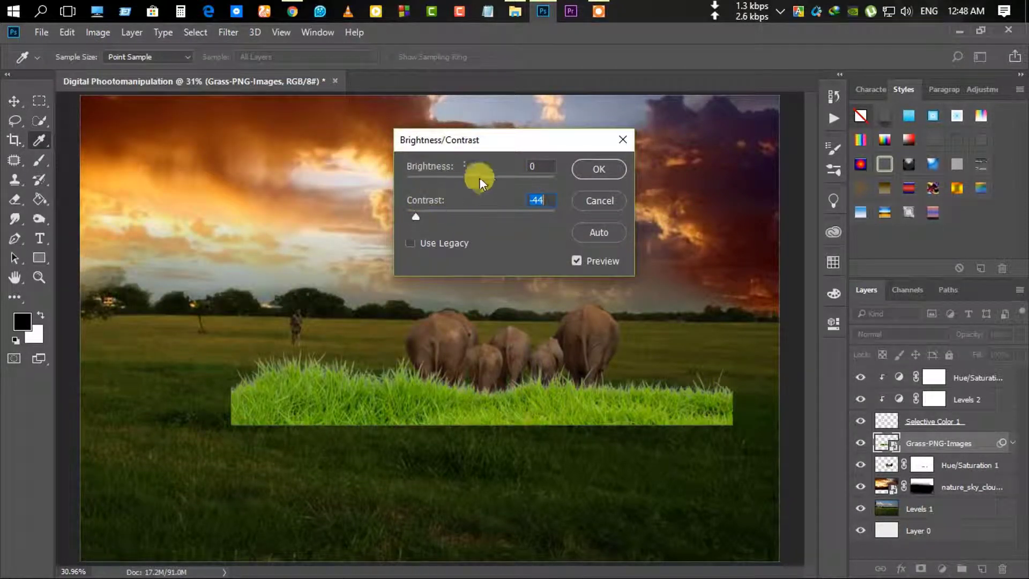
left_click_drag(479, 177, 404, 193)
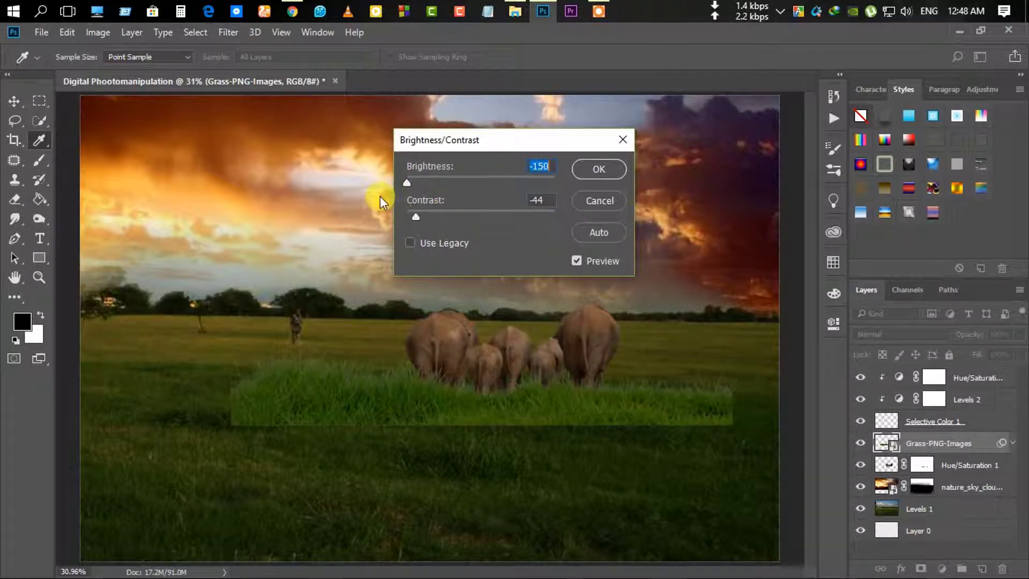
mouse_move(416, 217)
left_mouse_down()
mouse_move(490, 224)
mouse_move(455, 224)
left_mouse_up()
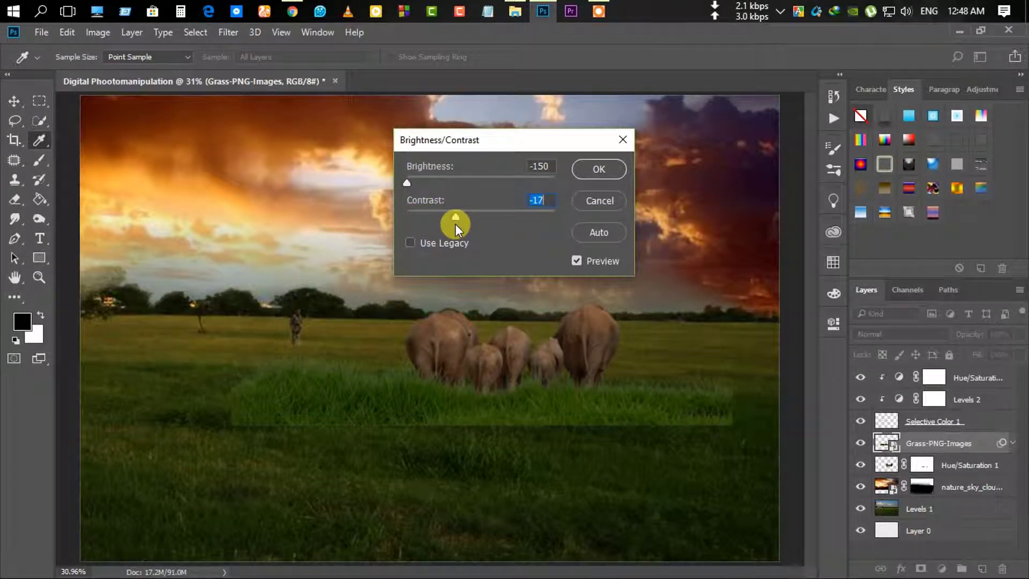
left_click(596, 168)
left_click(98, 32)
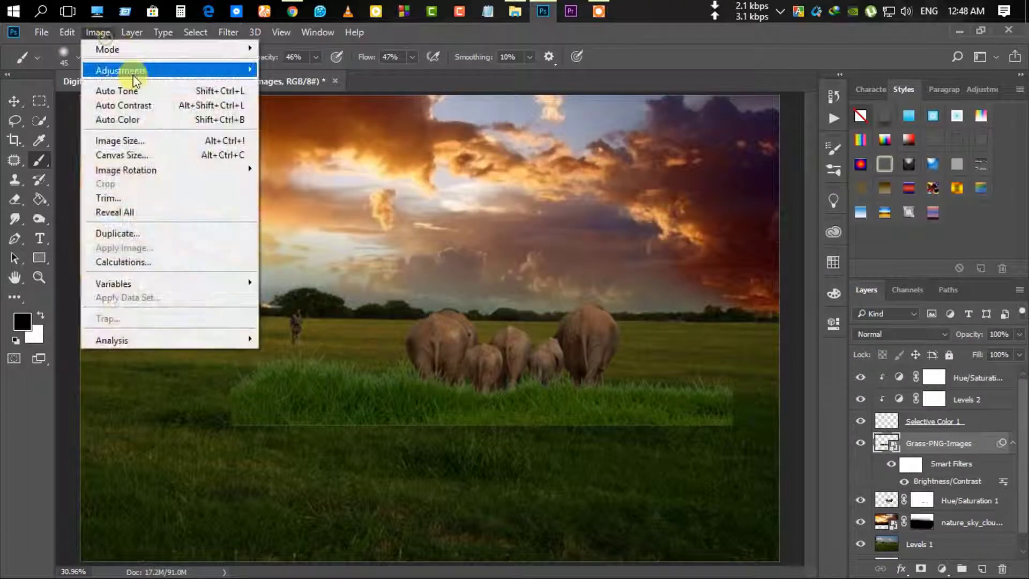
key("Escape")
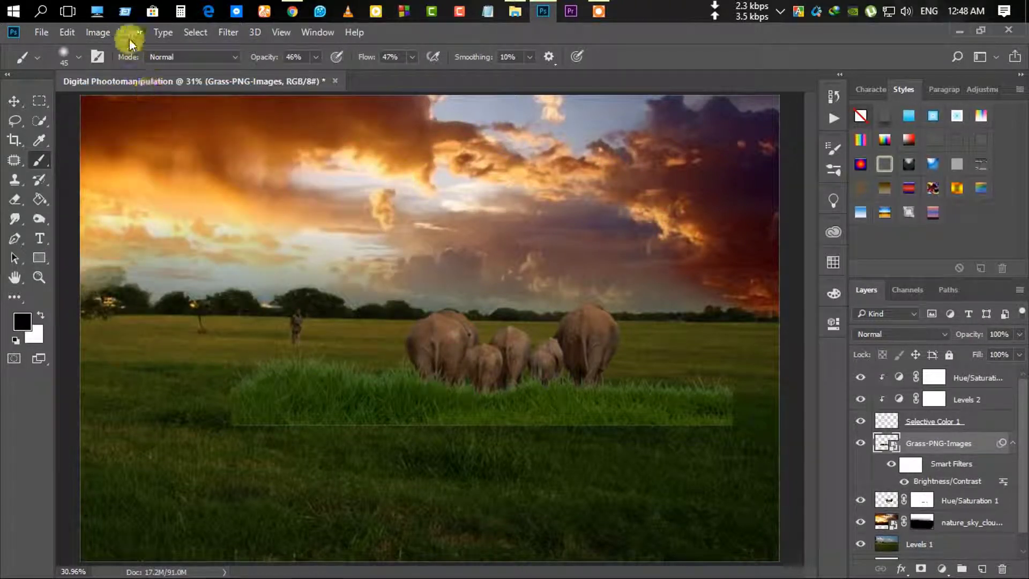
left_click(103, 33)
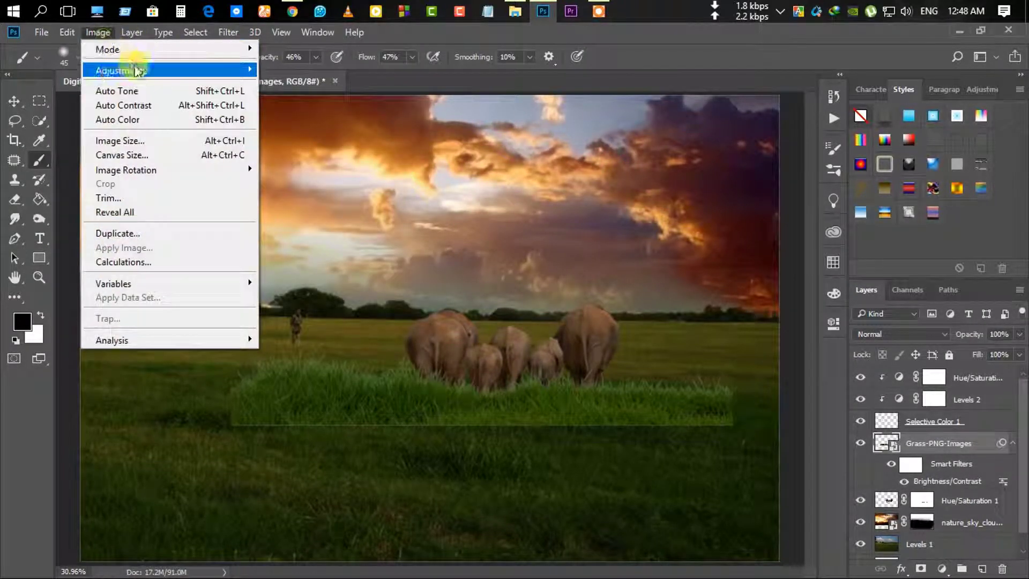
left_click(190, 106)
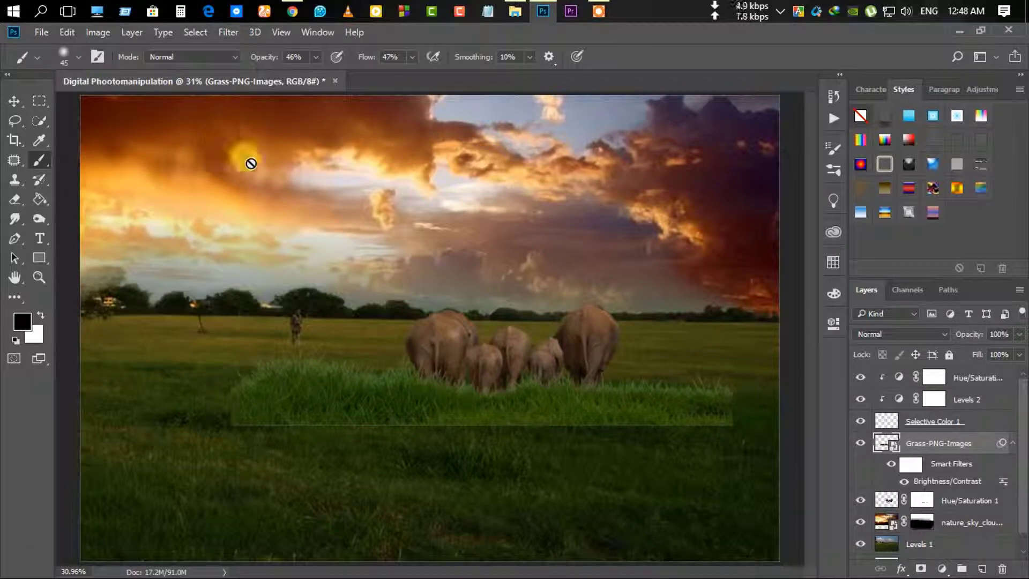
Apply Hue/Saturation to the grass with lightness -29 and saturation +21.
left_click(102, 33)
mouse_move(121, 70)
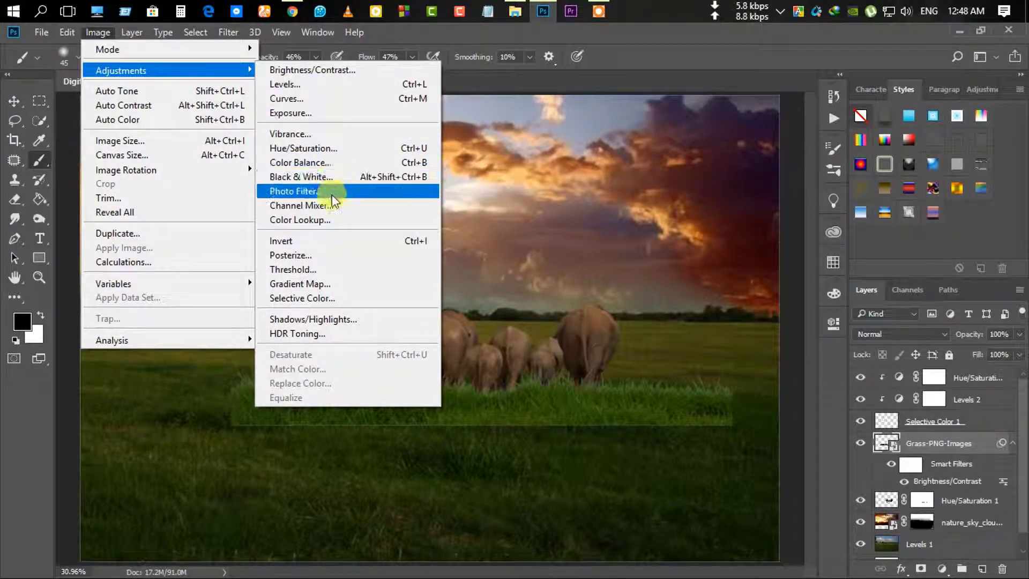
left_click(343, 150)
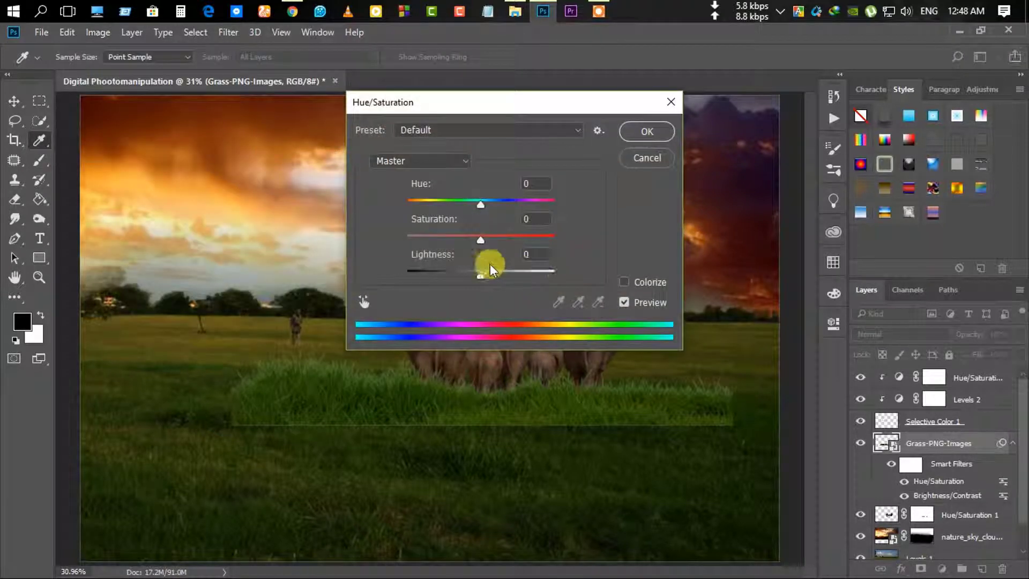
mouse_move(484, 269)
left_mouse_down()
mouse_move(424, 272)
mouse_move(502, 284)
mouse_move(460, 287)
left_mouse_up()
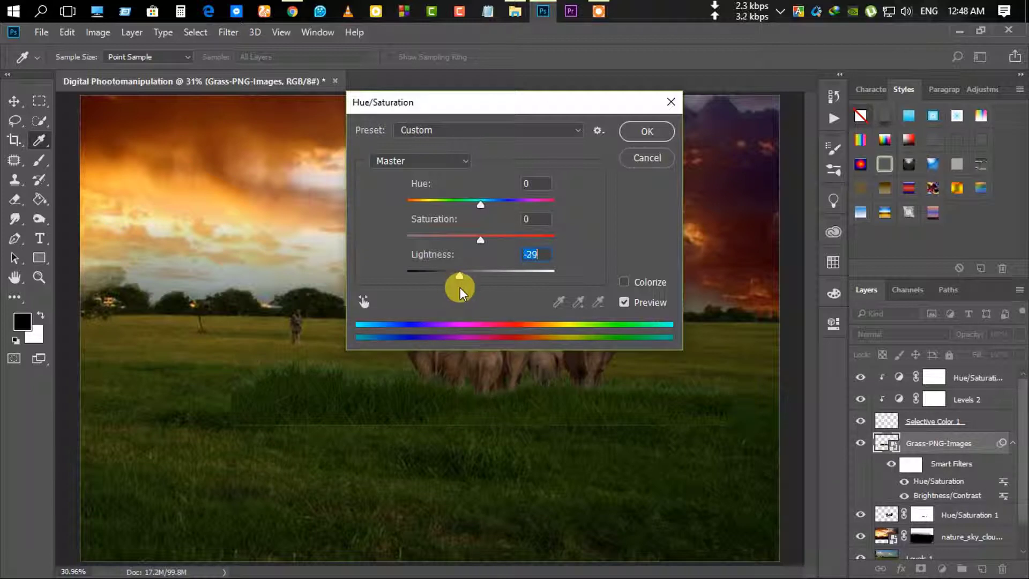
mouse_move(481, 240)
left_mouse_down()
mouse_move(438, 239)
mouse_move(513, 240)
mouse_move(497, 243)
left_mouse_up()
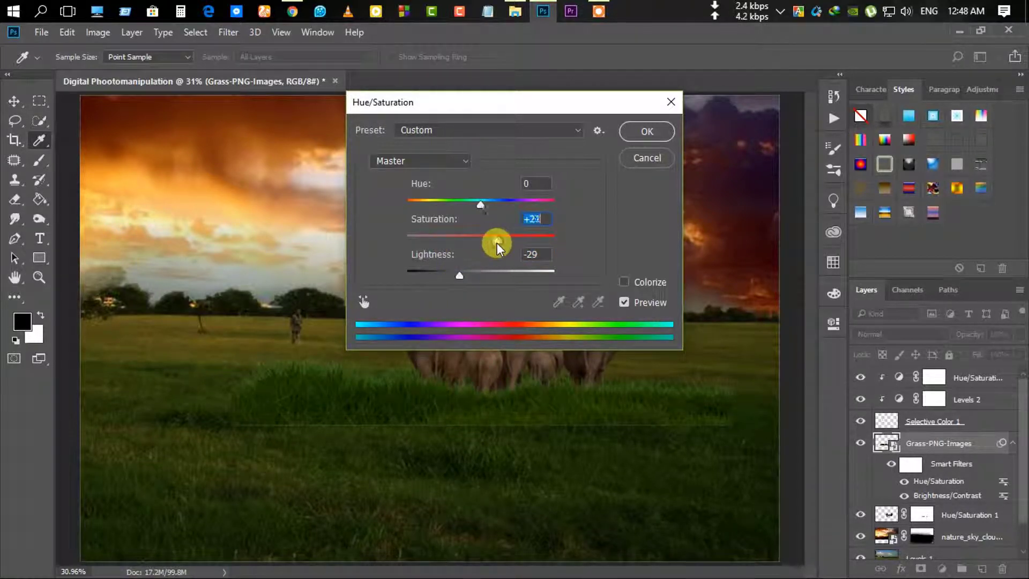
left_click(654, 142)
Rasterize the Grass-PNG-Images layer, baking in its smart filters, and enter Free Transform.
left_click(1013, 443)
right_click(962, 443)
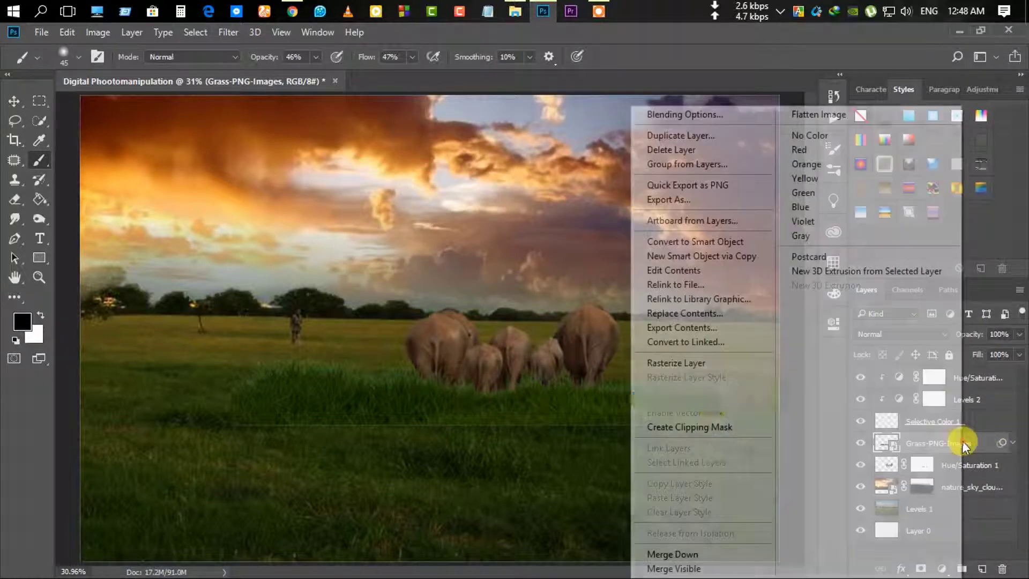
left_click(699, 361)
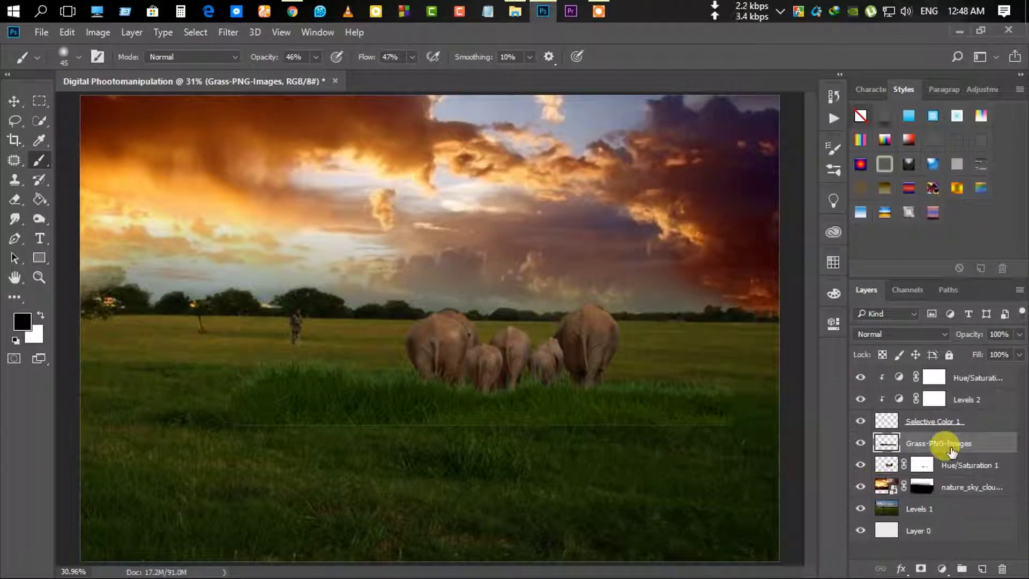
key("w")
scroll(420, 434, "up", 3)
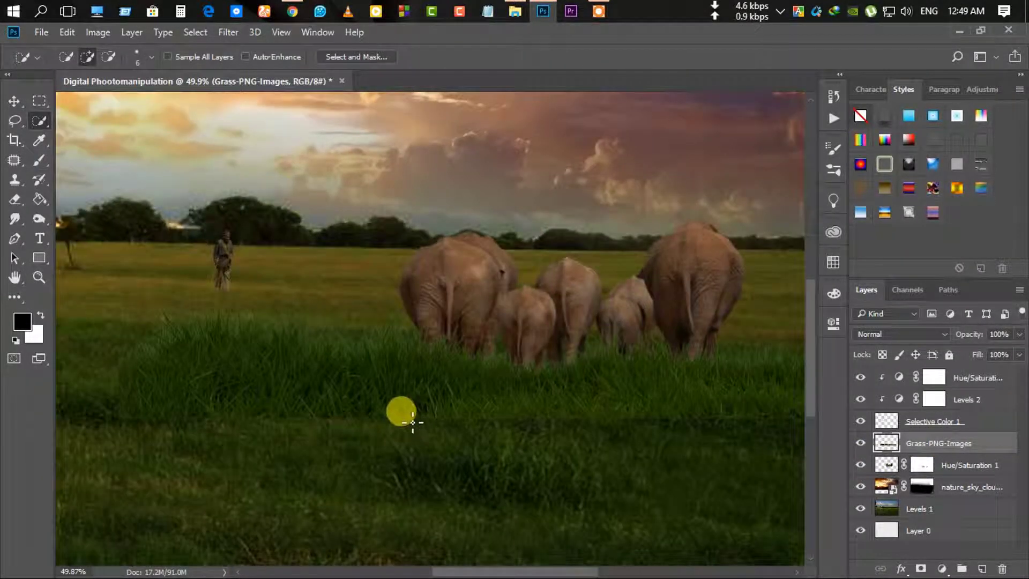
scroll(413, 422, "down", 2)
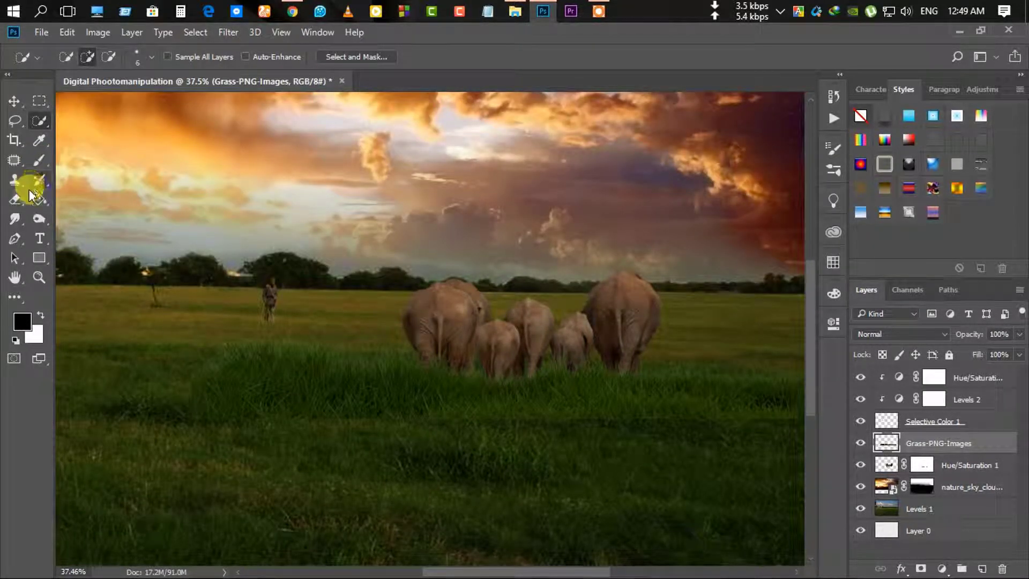
left_click(38, 164)
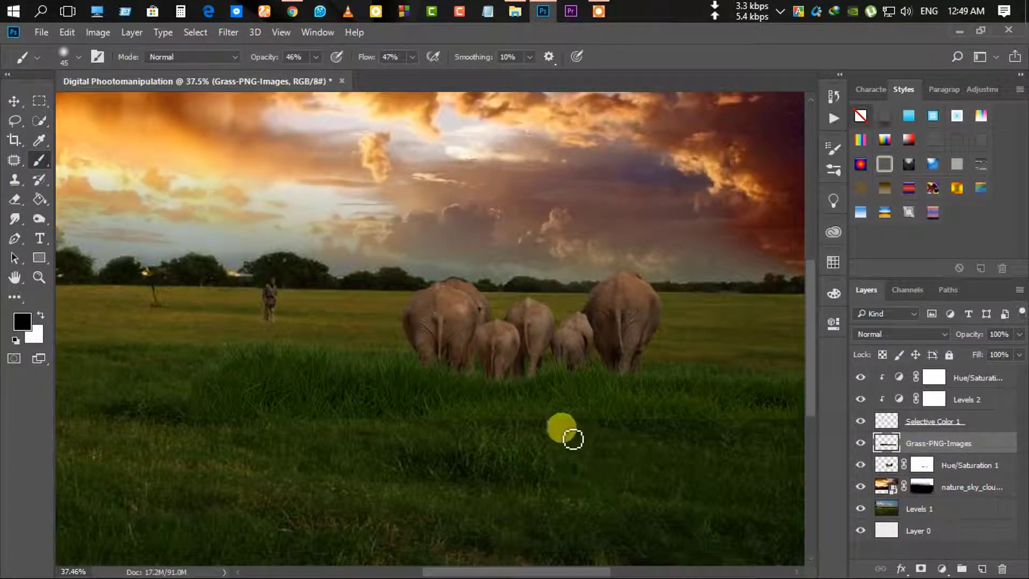
scroll(557, 423, "down", 1)
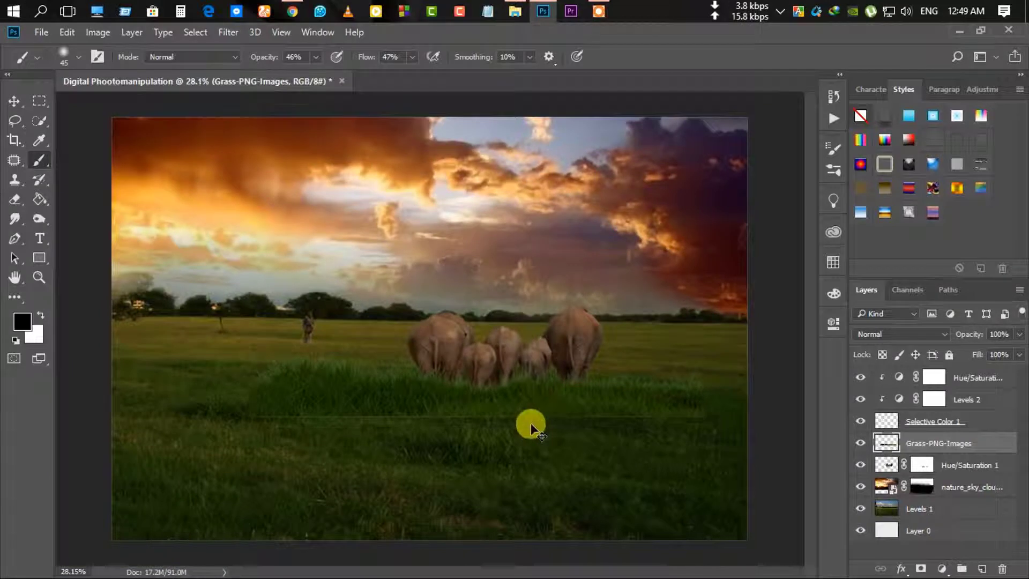
key("ctrl+t")
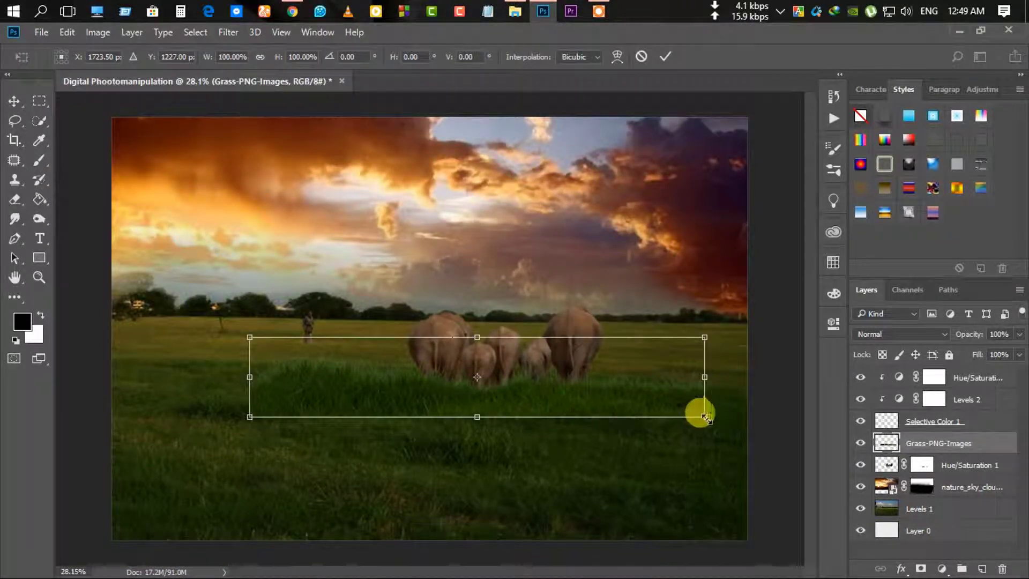
Resize the grass patch to about 103% wide and 121% tall across the elephants' feet.
mouse_move(706, 416)
left_mouse_down()
mouse_move(631, 416)
mouse_move(640, 389)
left_mouse_up()
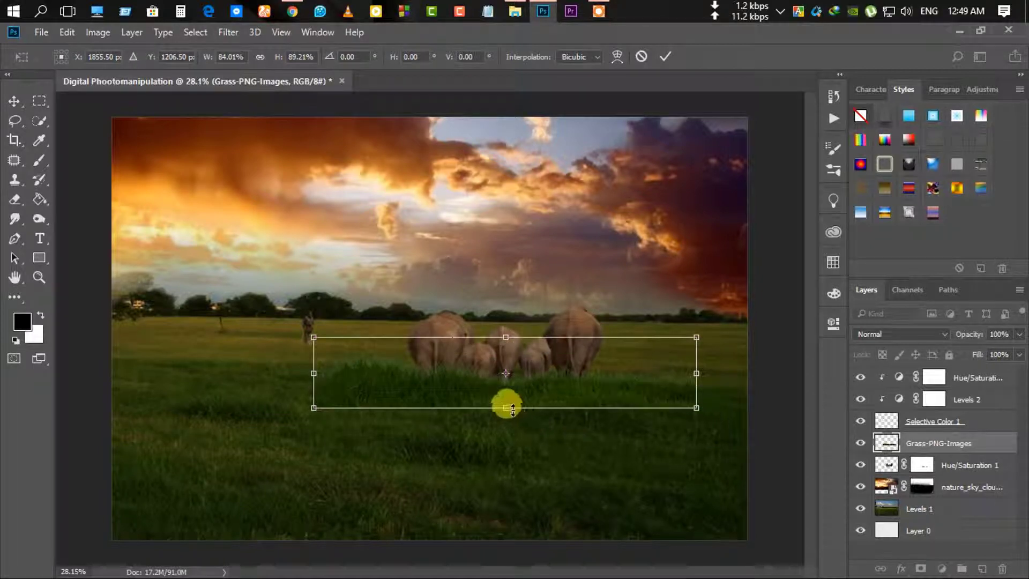
left_click_drag(697, 408, 746, 432)
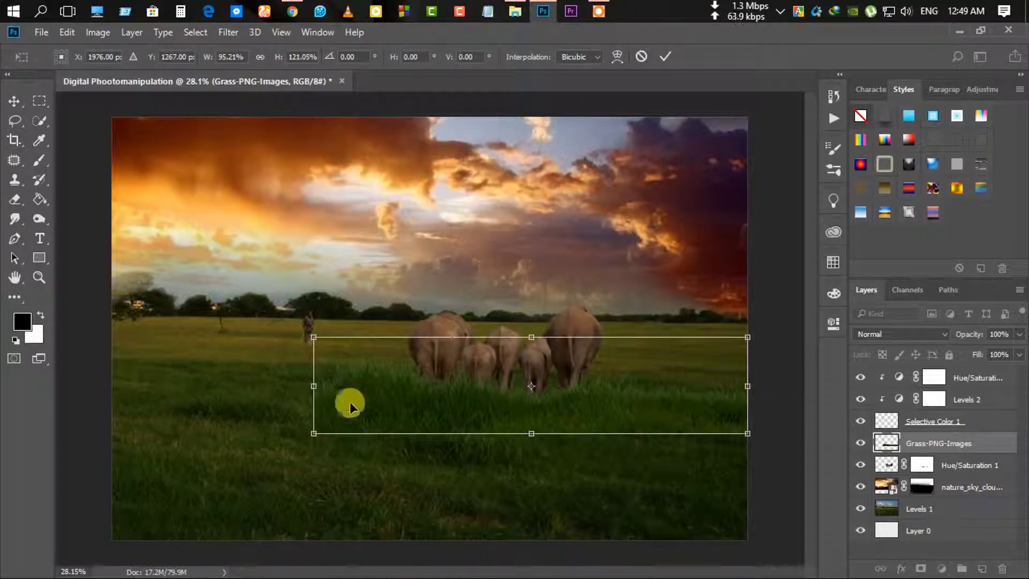
left_click_drag(313, 386, 279, 386)
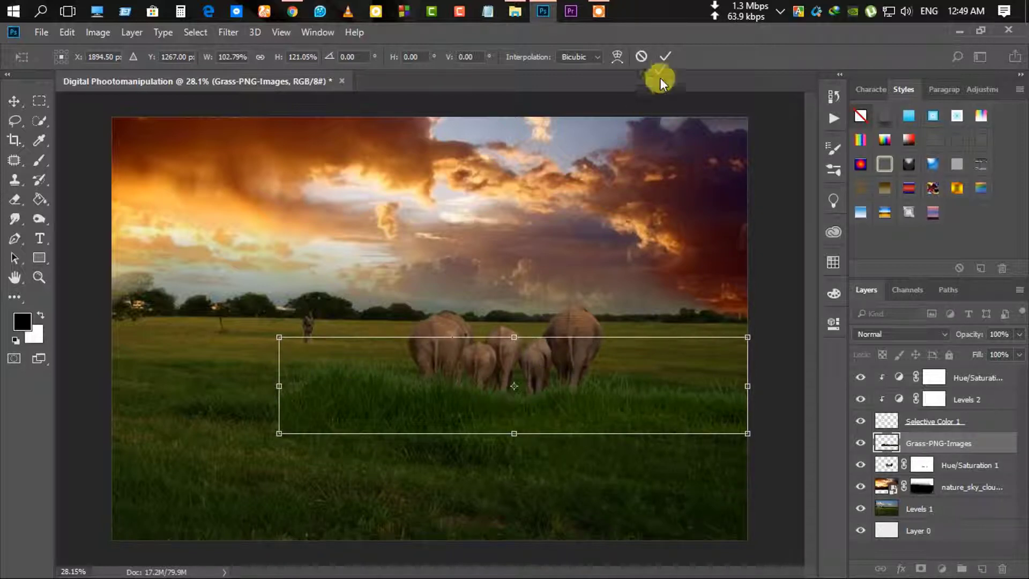
left_click(665, 56)
Add a mask to Grass-PNG-Images and brush its edge around the elephants' feet.
key("b")
left_click(921, 569)
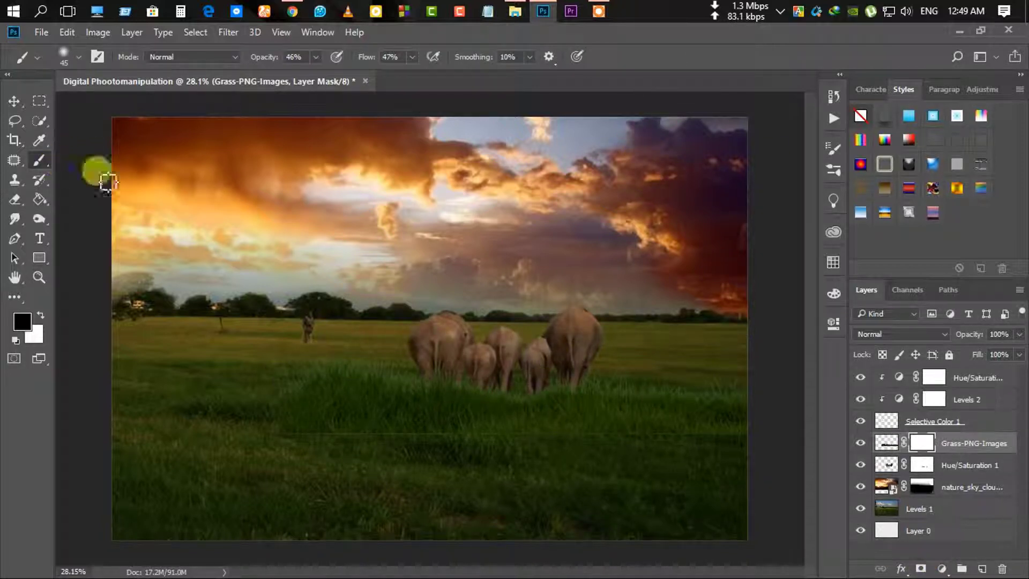
key("bracketright")
scroll(311, 359, "up", 3)
key("bracketright")
key("bracketright")
key("bracketright")
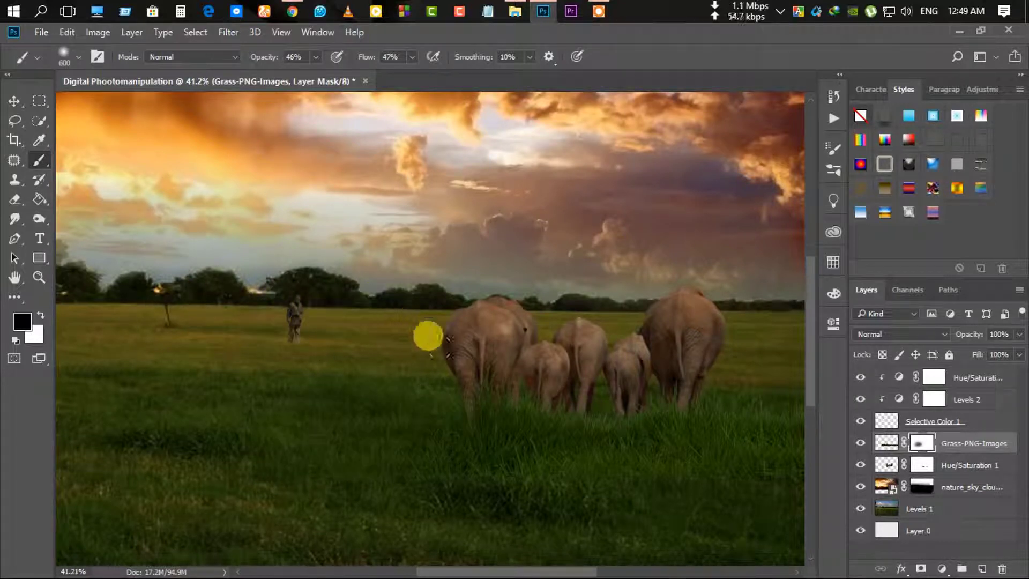
left_click_drag(569, 390, 690, 368)
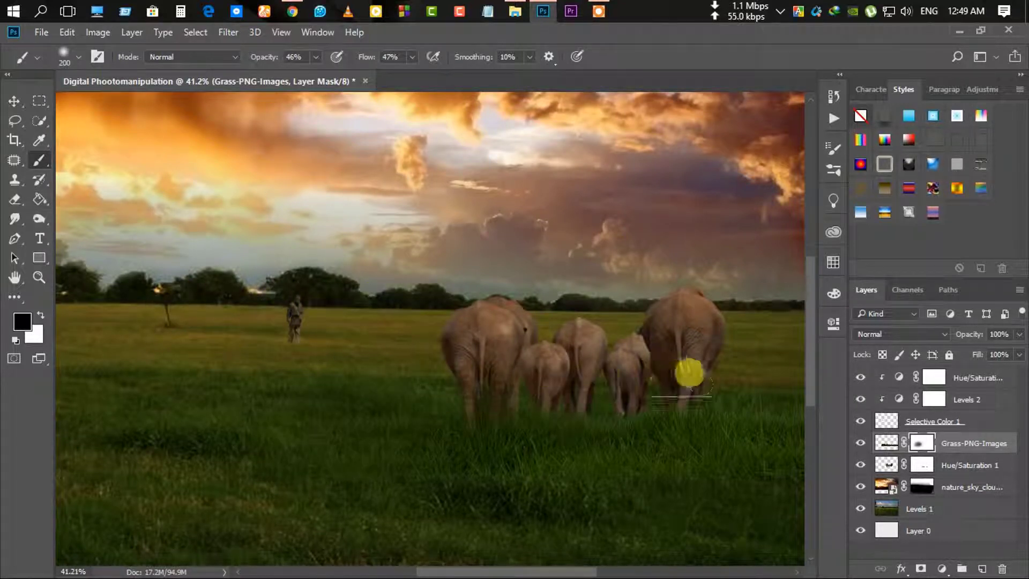
key("bracketleft")
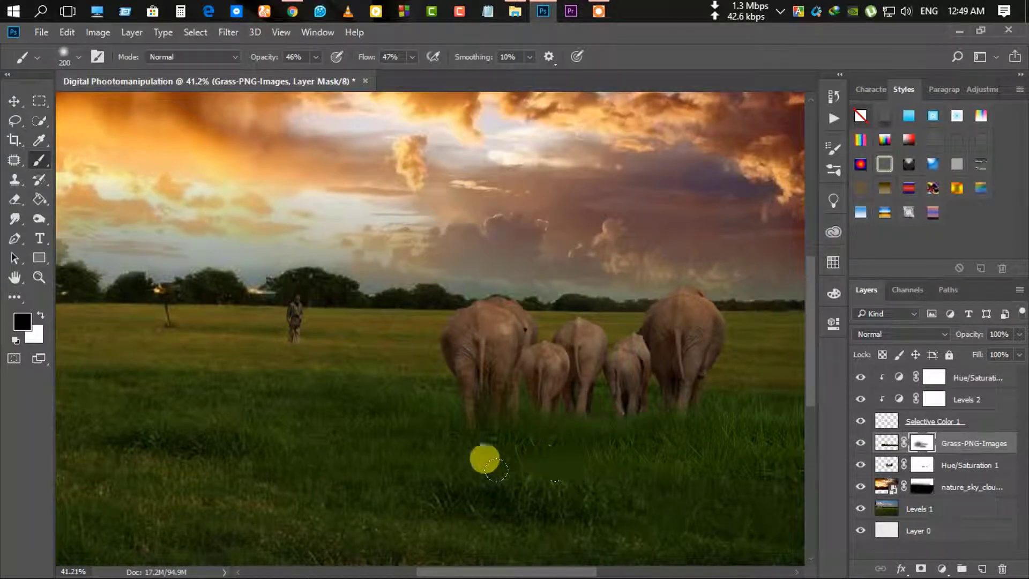
scroll(565, 465, "right", 5)
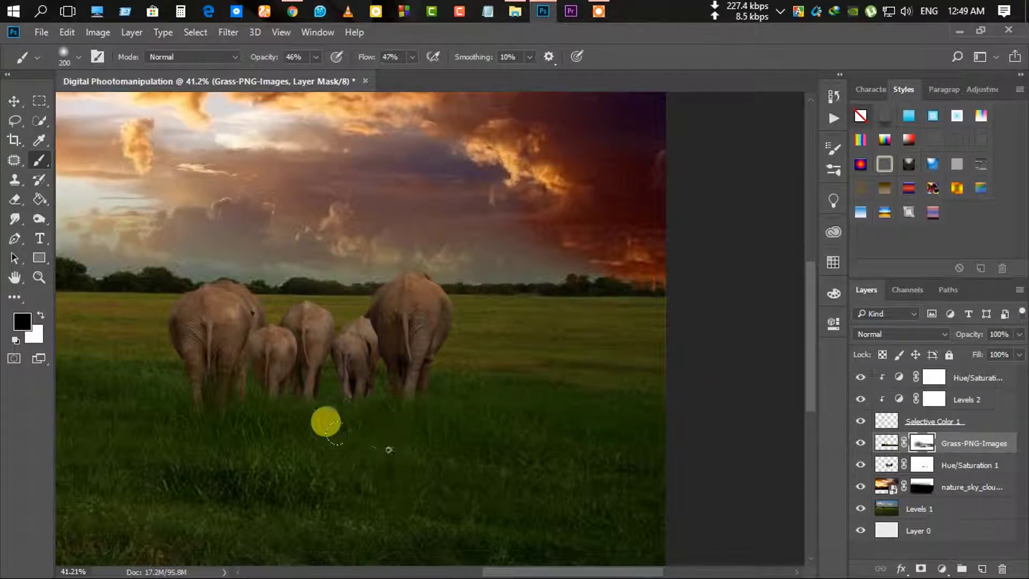
scroll(225, 432, "down", 2)
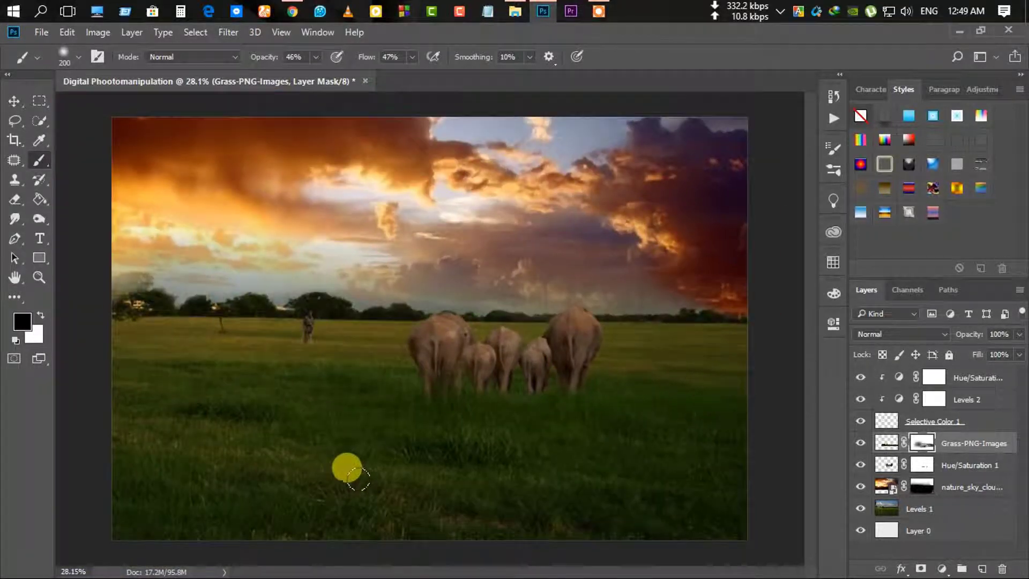
scroll(561, 444, "up", 2)
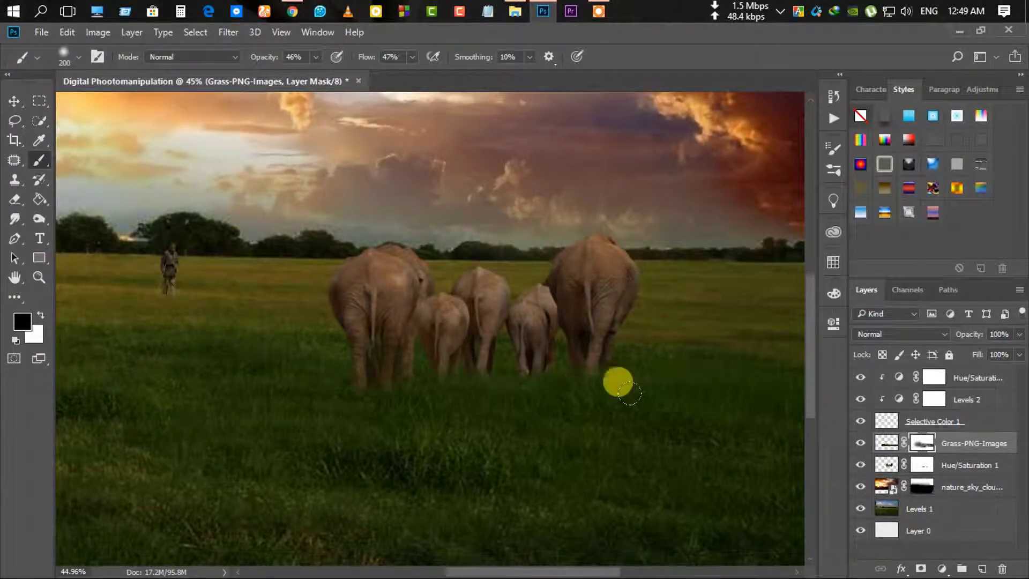
scroll(347, 457, "down", 1)
scroll(429, 461, "down", 1)
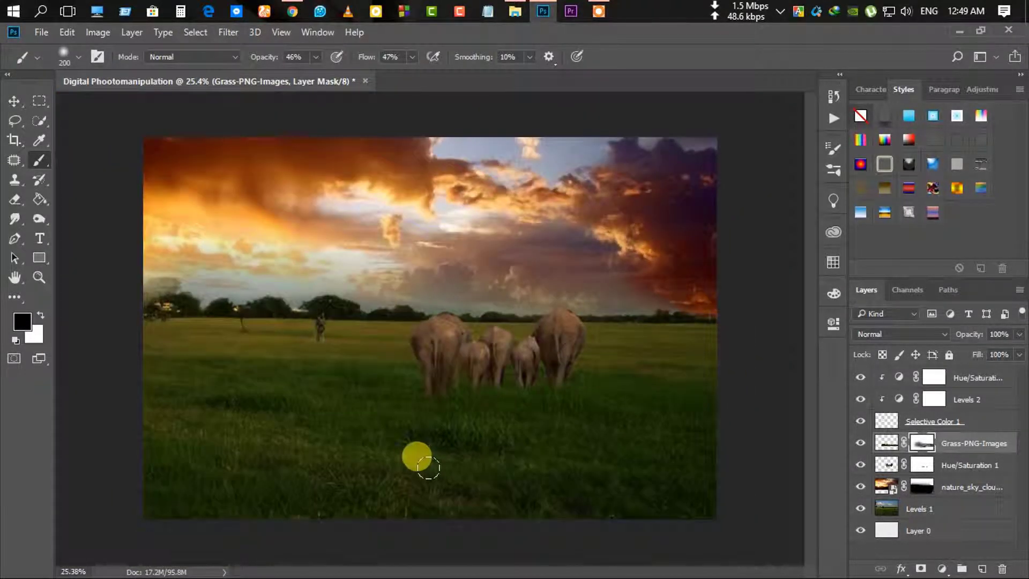
scroll(423, 447, "up", 1)
Retarget the grass layer's mask and paint out grass along the elephants' feet.
left_click(957, 463)
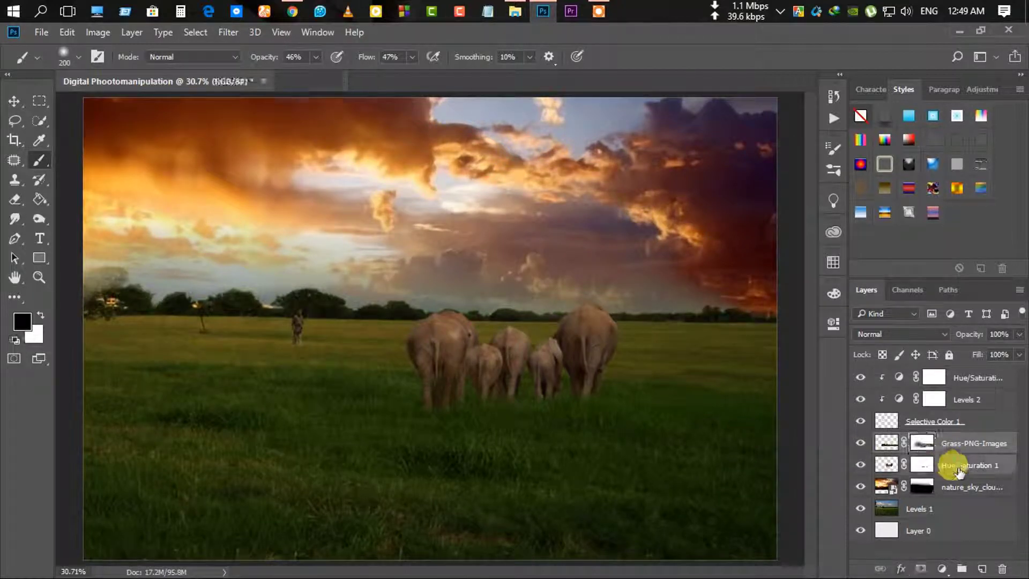
left_click(942, 450)
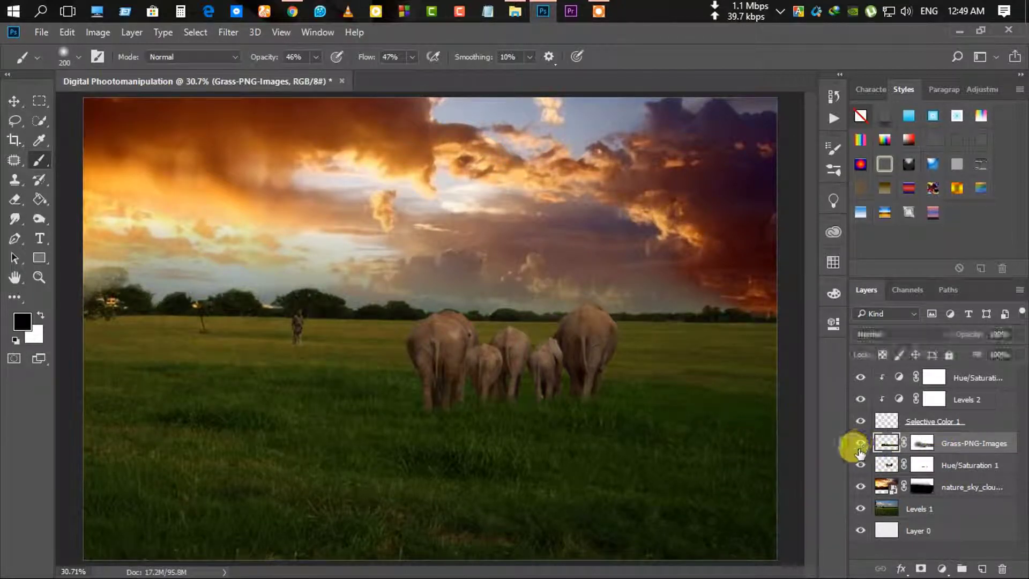
scroll(582, 462, "up", 1)
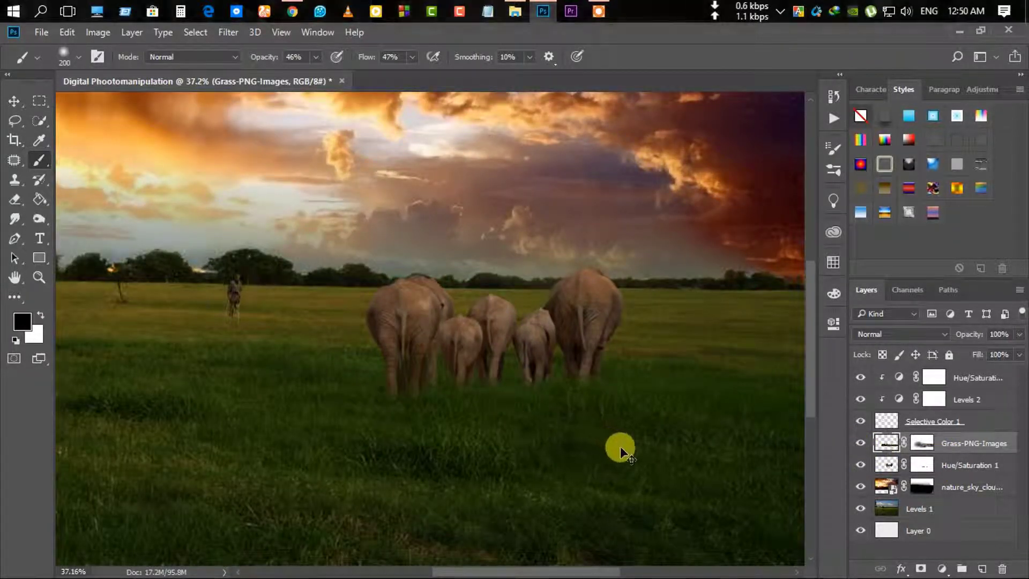
left_click(926, 449)
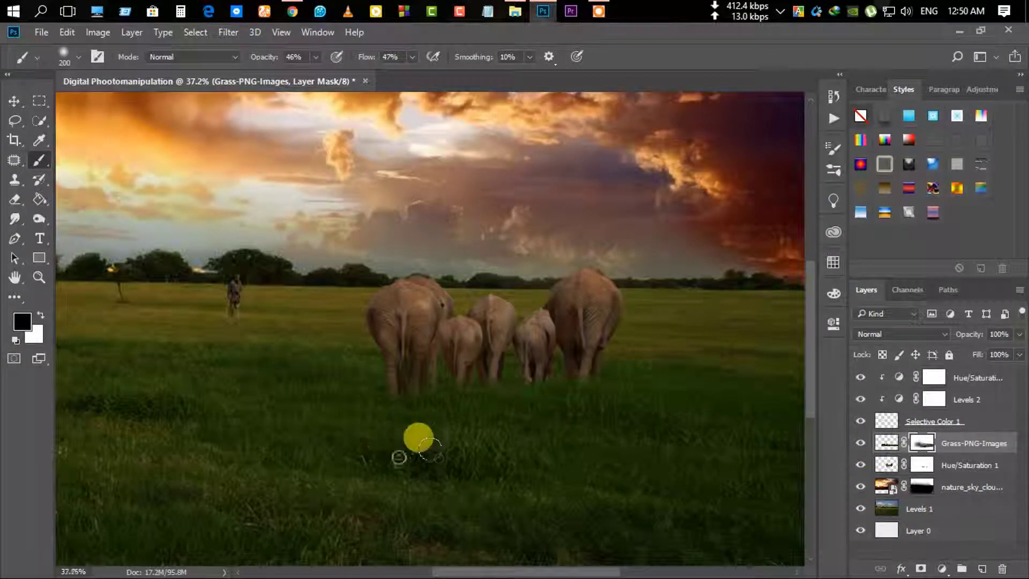
scroll(741, 445, "down", 2)
scroll(396, 377, "up", 1)
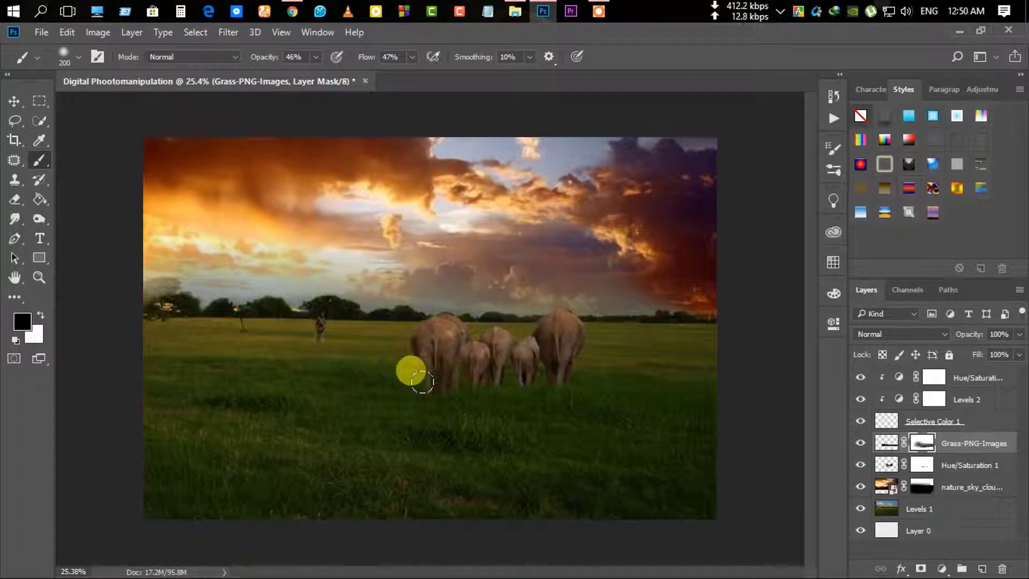
mouse_move(422, 382)
left_mouse_down()
mouse_move(448, 373)
mouse_move(542, 380)
left_mouse_up()
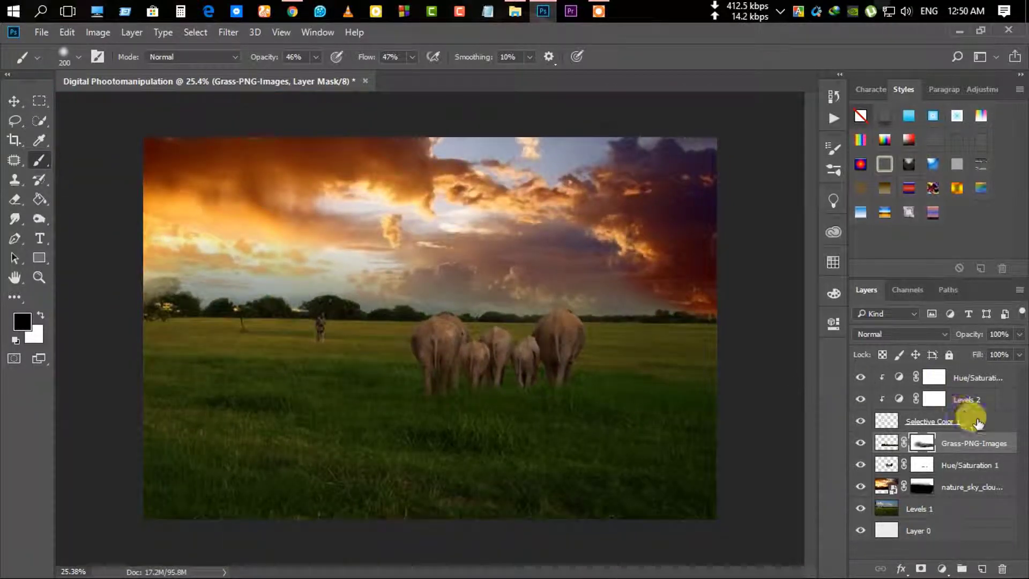
Merge Selective Color 1, Levels 2 and the top Hue/Saturation into Hue/Saturation 2.
left_click(976, 423)
left_click(975, 402)
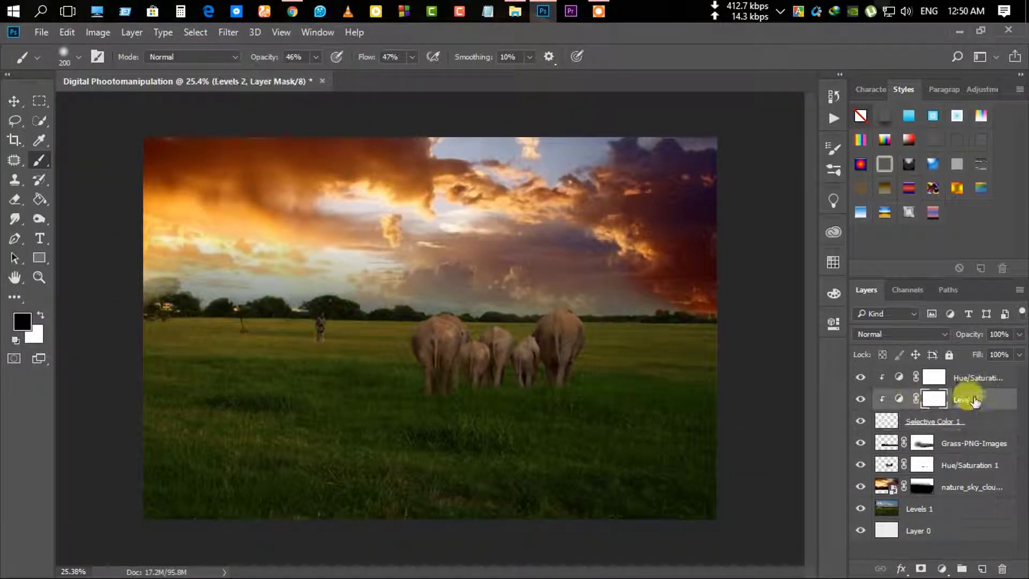
left_click(958, 424, "shift")
left_click(970, 386, "shift")
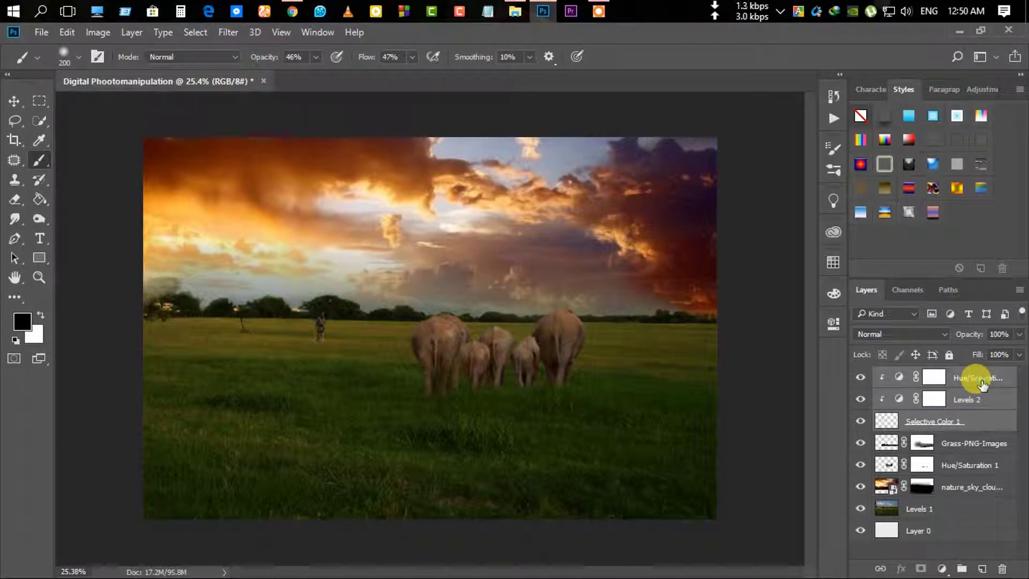
key("ctrl+e")
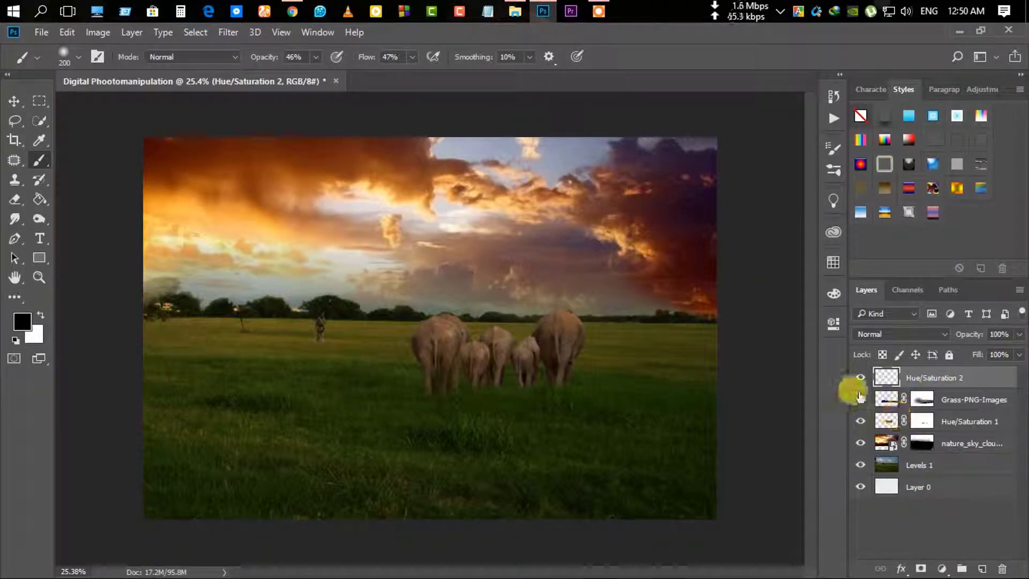
Check the grass against the hidden elephants, then permanently apply the grass layer mask.
left_click(860, 421)
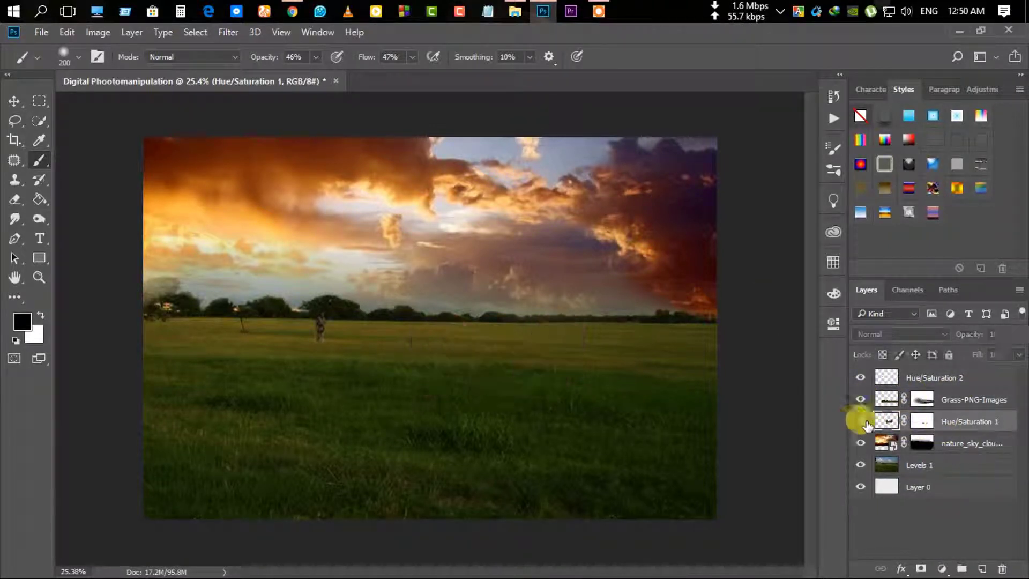
left_click(927, 407)
right_click(928, 408)
left_click(928, 400)
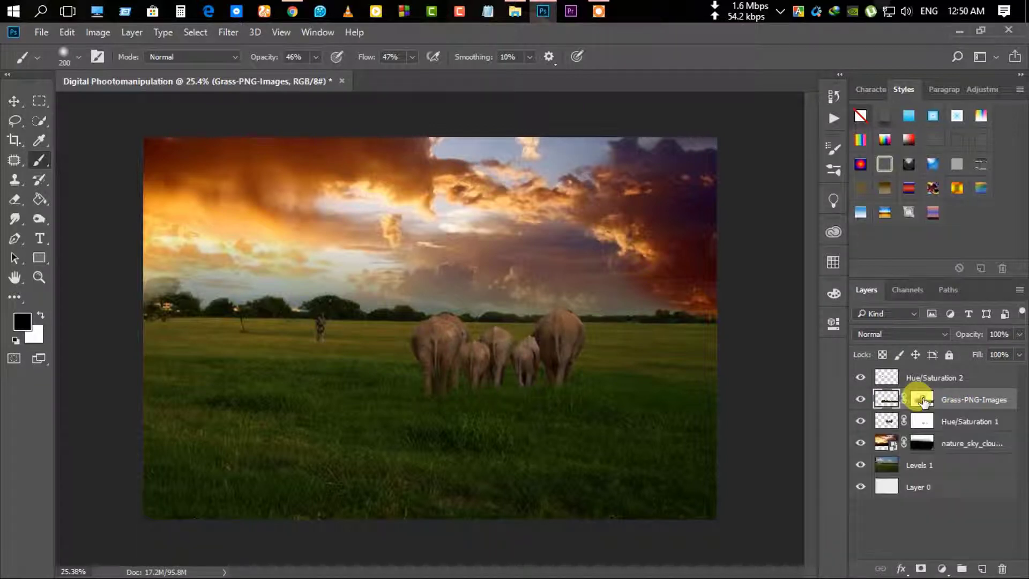
right_click(928, 400)
left_click(915, 446)
Rename the elephant layer to 'Ele' and apply its layer mask.
double_click(969, 421)
type("Ele")
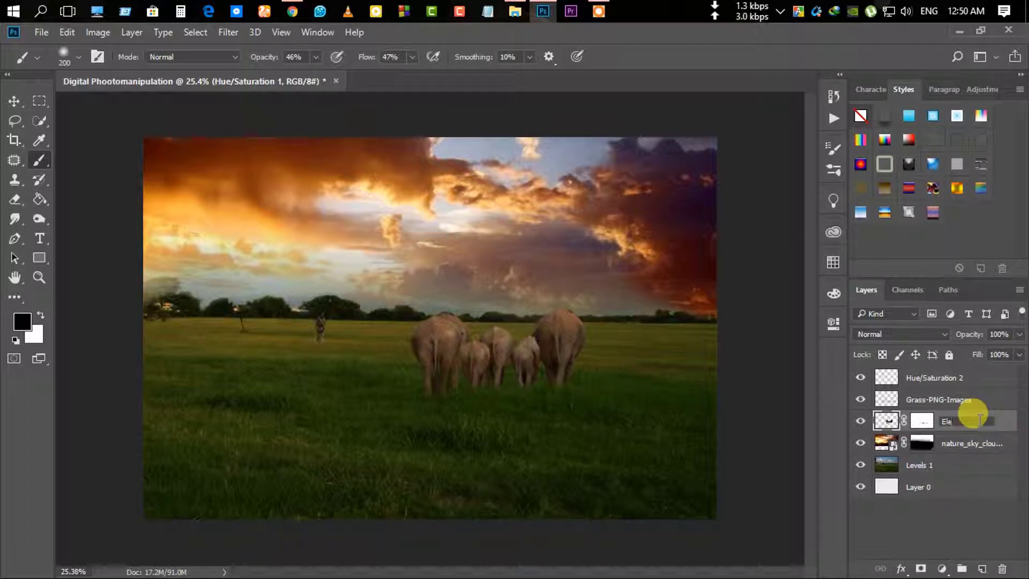
key("Return")
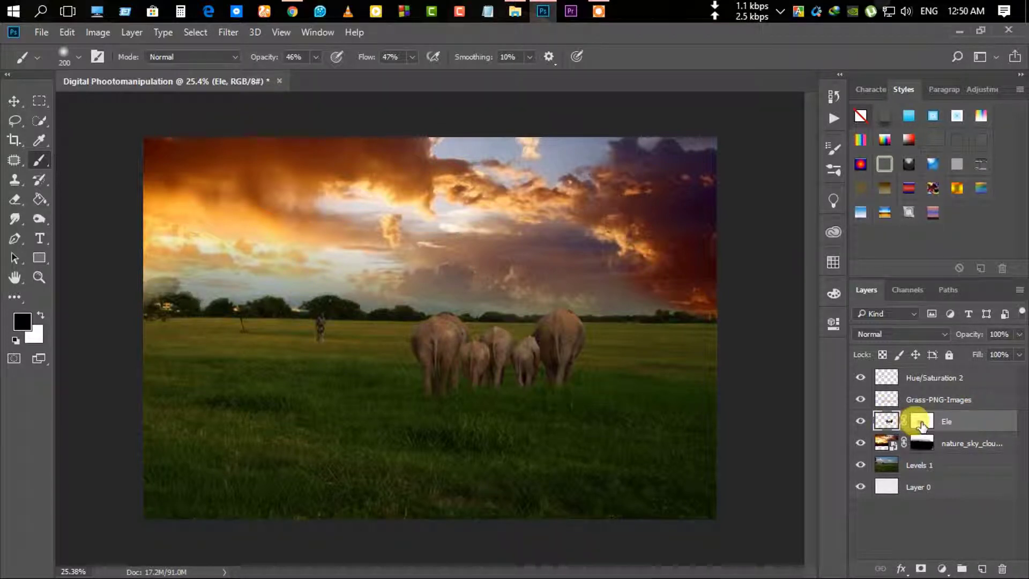
right_click(921, 426)
left_click(884, 315)
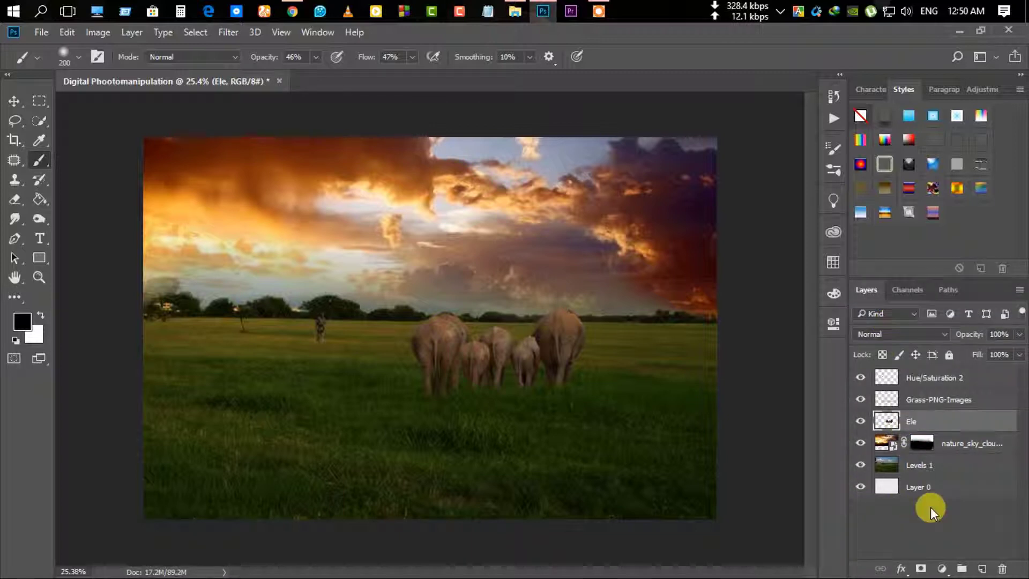
Toggle the sky layer's visibility and review its mask and layer options.
left_click(861, 443)
right_click(921, 443)
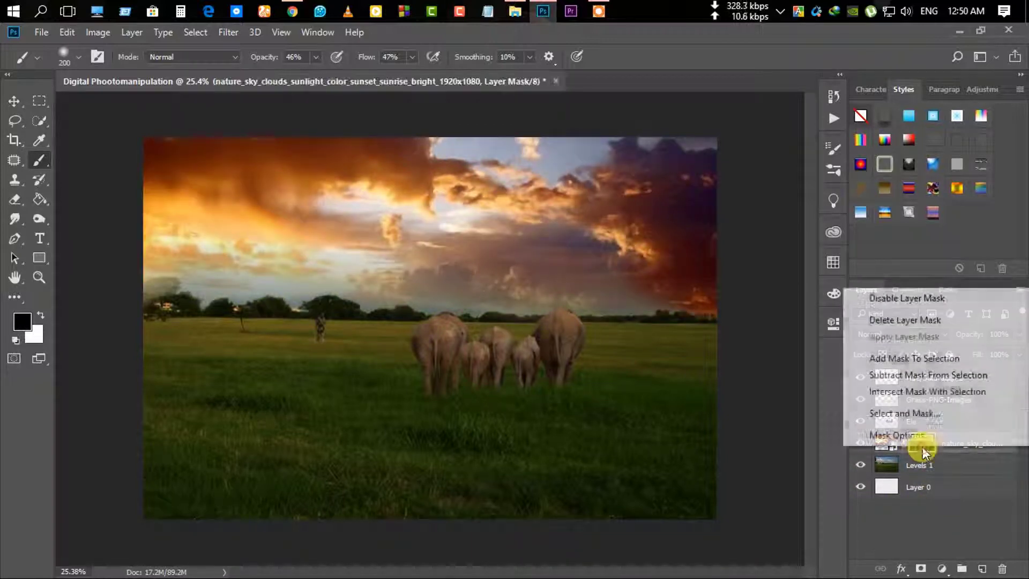
left_click(915, 359)
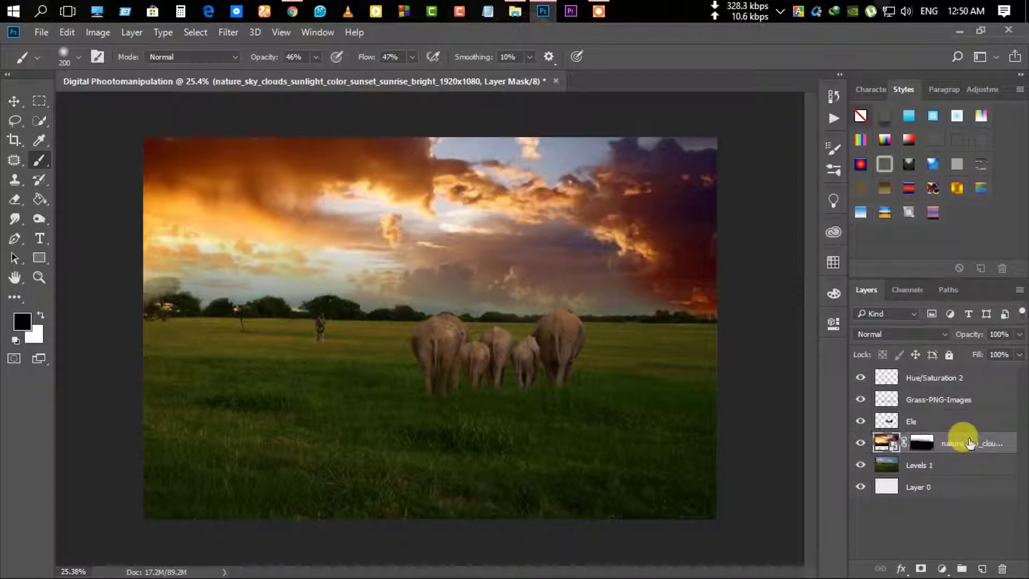
right_click(959, 444)
left_click(766, 381)
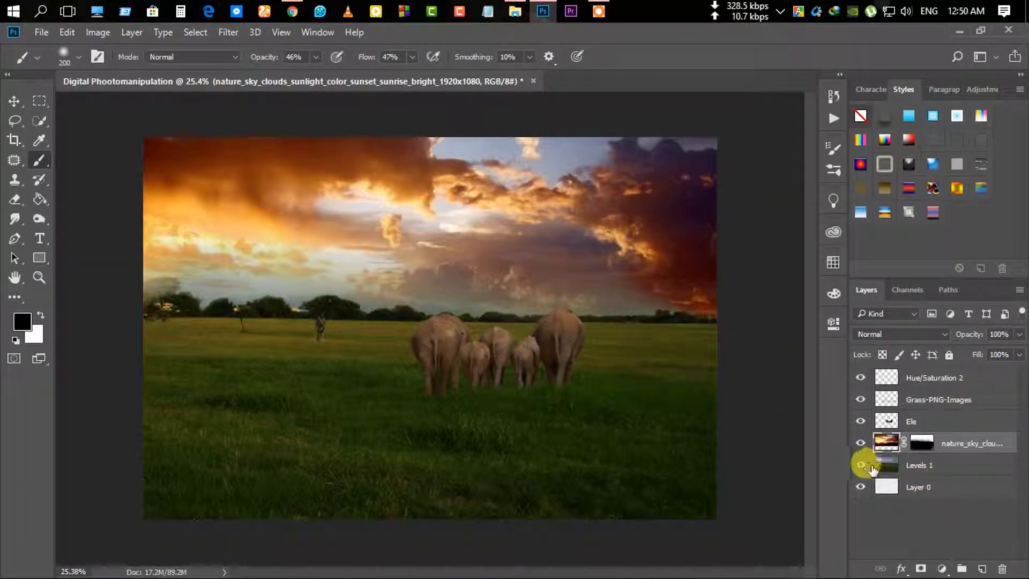
Place the bare tree PNG, scaled to about 24.5%, on the left horizon.
left_click(515, 11)
left_click_drag(719, 127, 386, 307)
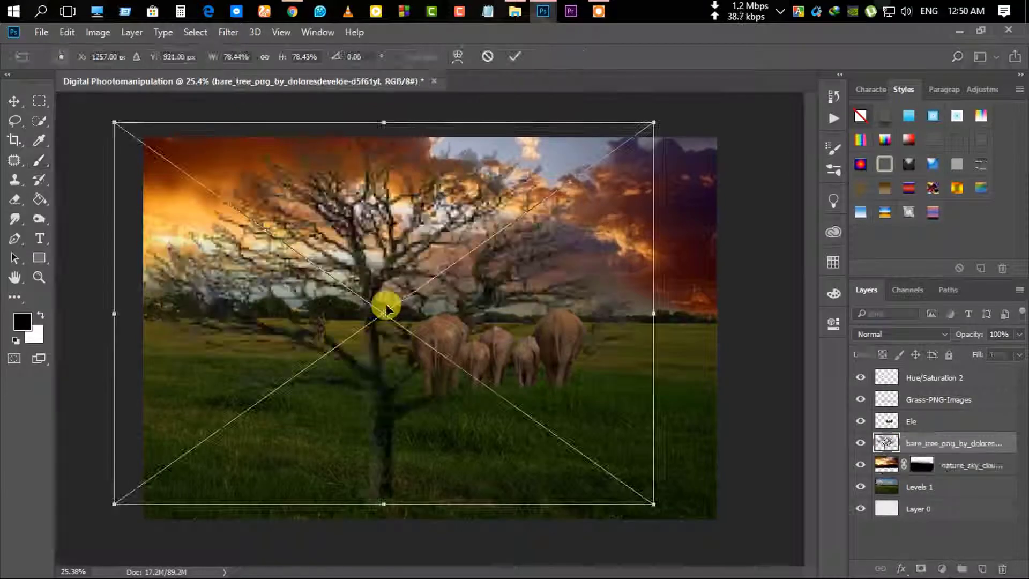
scroll(385, 306, "down", 2)
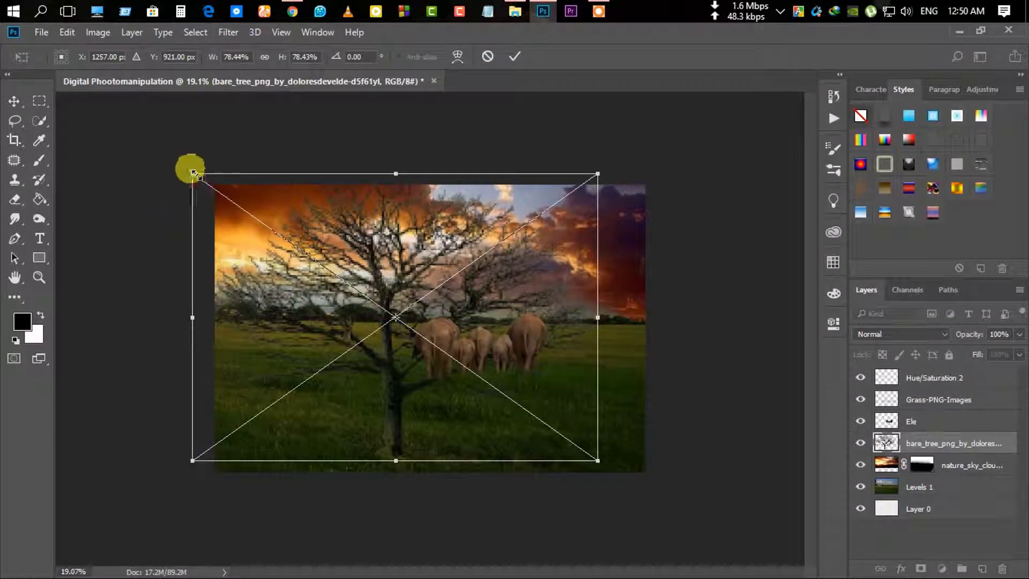
left_click_drag(194, 173, 409, 321)
left_click_drag(471, 386, 379, 262)
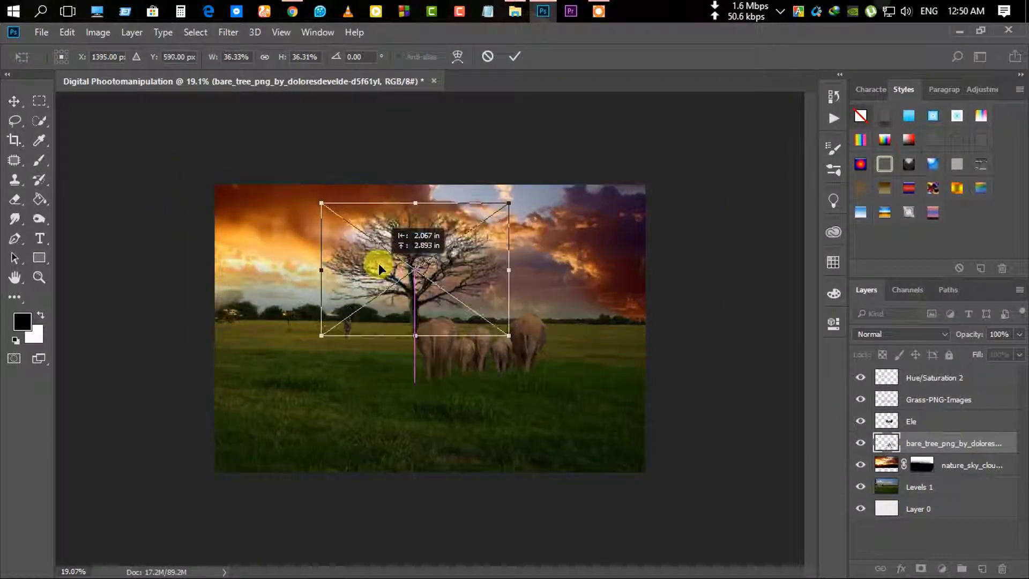
left_click_drag(322, 203, 383, 247)
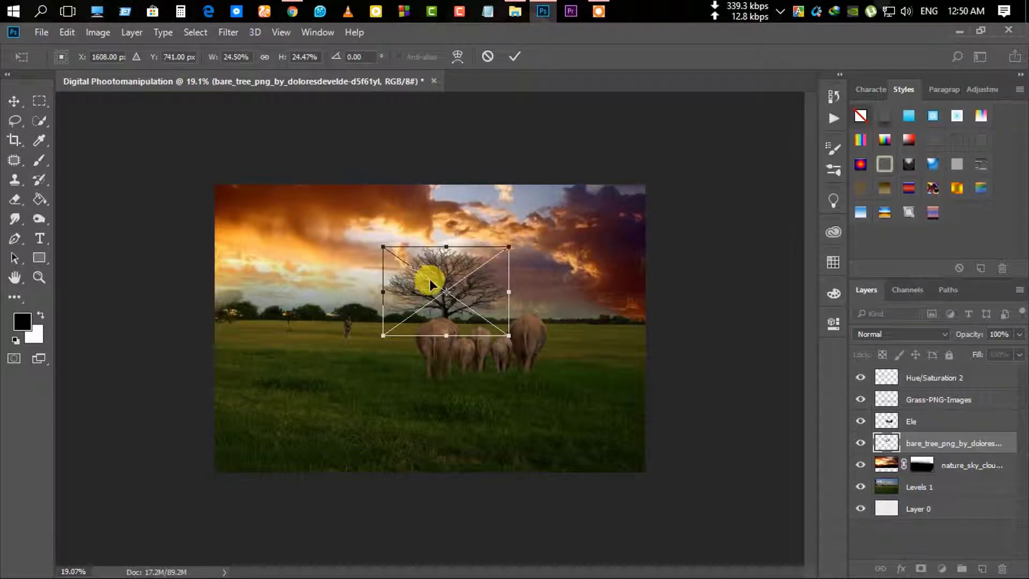
left_click_drag(429, 278, 303, 271)
scroll(343, 261, "up", 2)
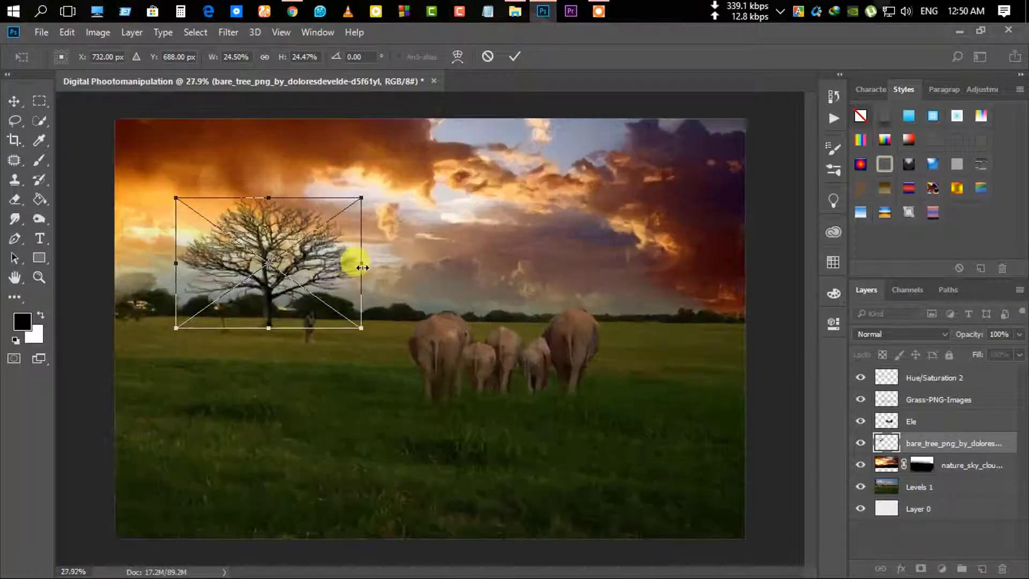
scroll(329, 282, "up", 2)
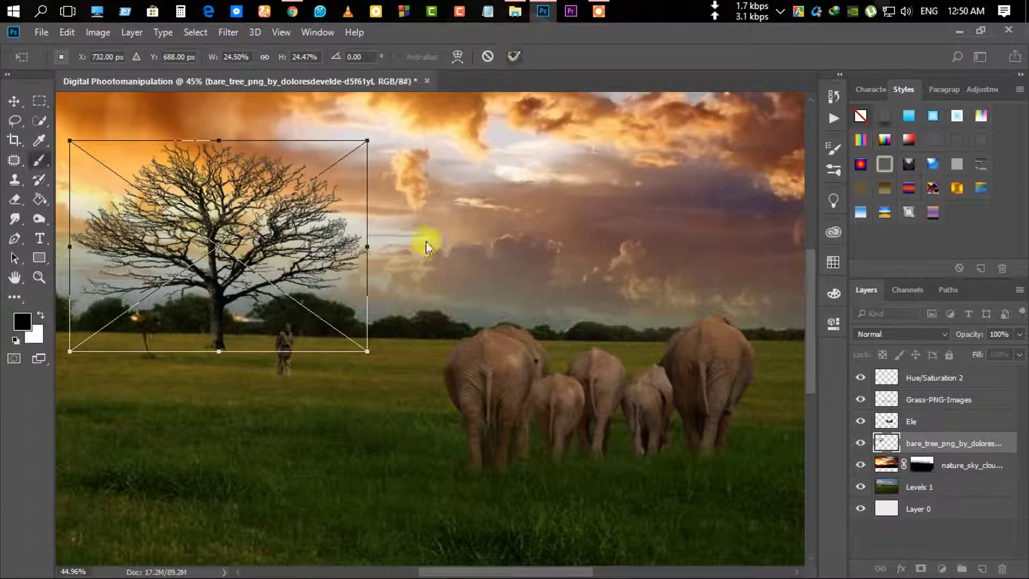
key("Return")
Move the bare tree layer to the top of the layer stack.
scroll(306, 340, "down", 1)
left_click_drag(911, 443, 915, 375)
scroll(350, 379, "up", 2)
Mask the tree layer and paint its trunk base into the grass with a small soft brush.
left_click(921, 569)
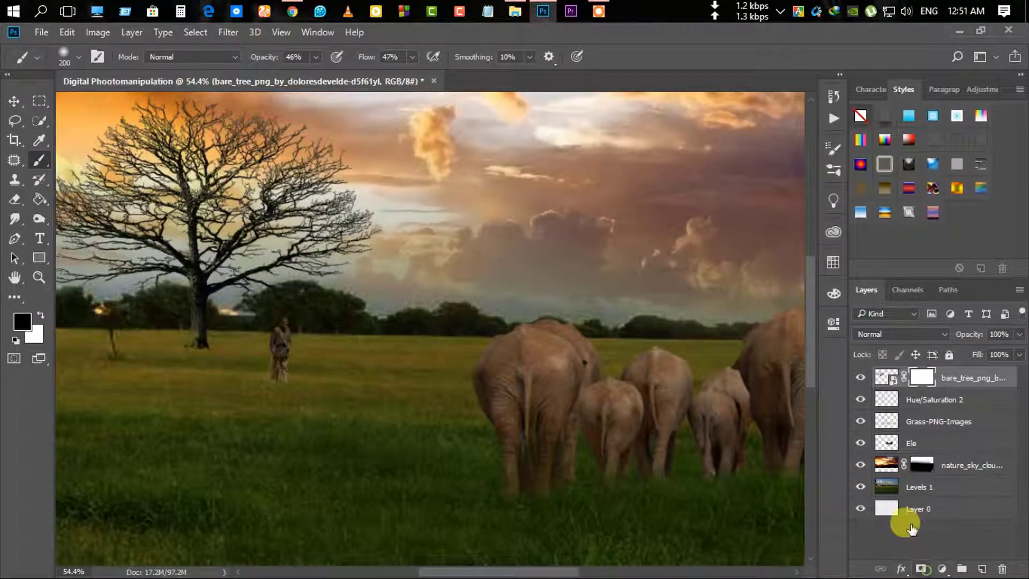
left_click_drag(193, 352, 208, 352)
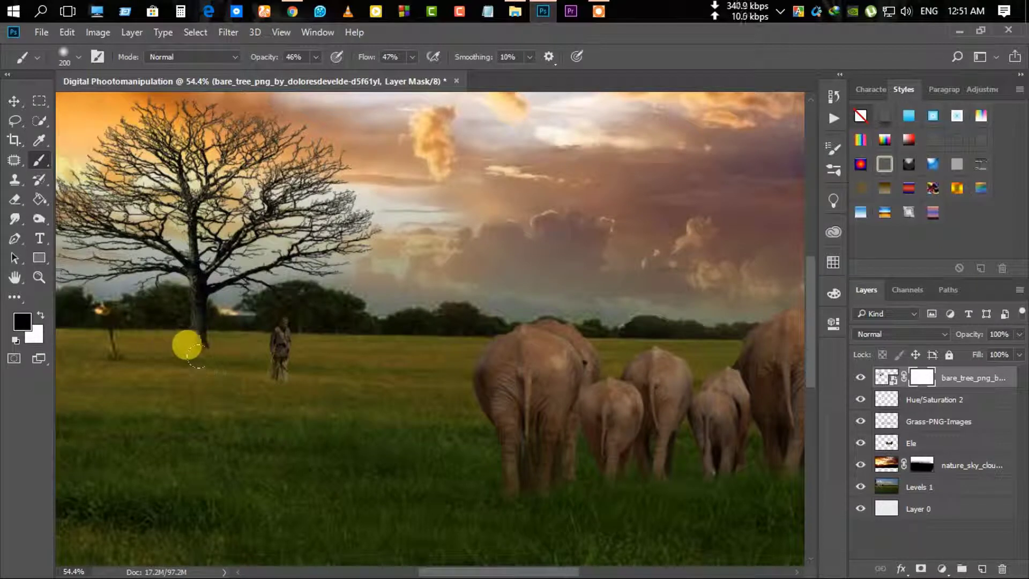
scroll(171, 370, "up", 1)
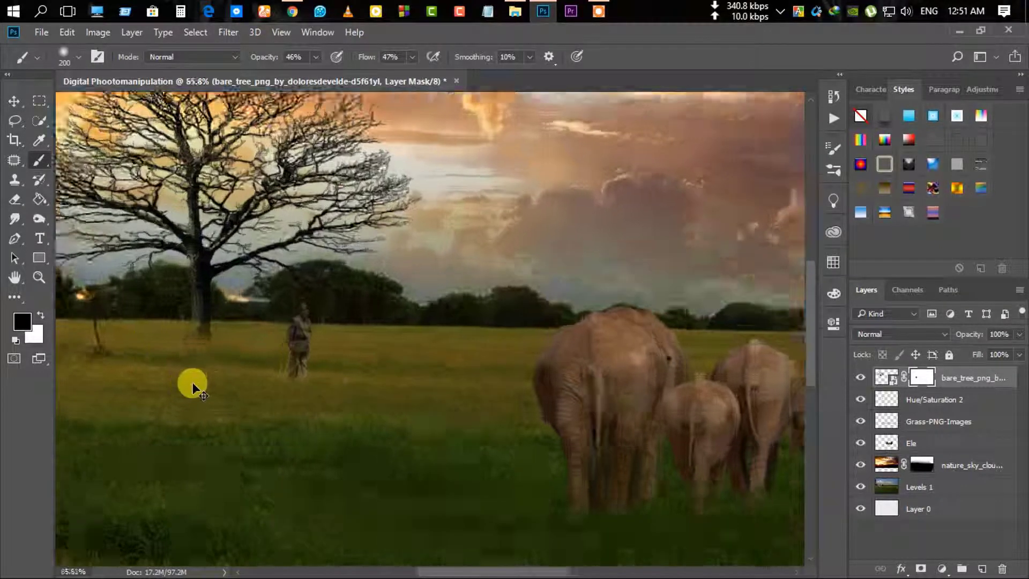
scroll(161, 333, "up", 3)
scroll(124, 263, "up", 1)
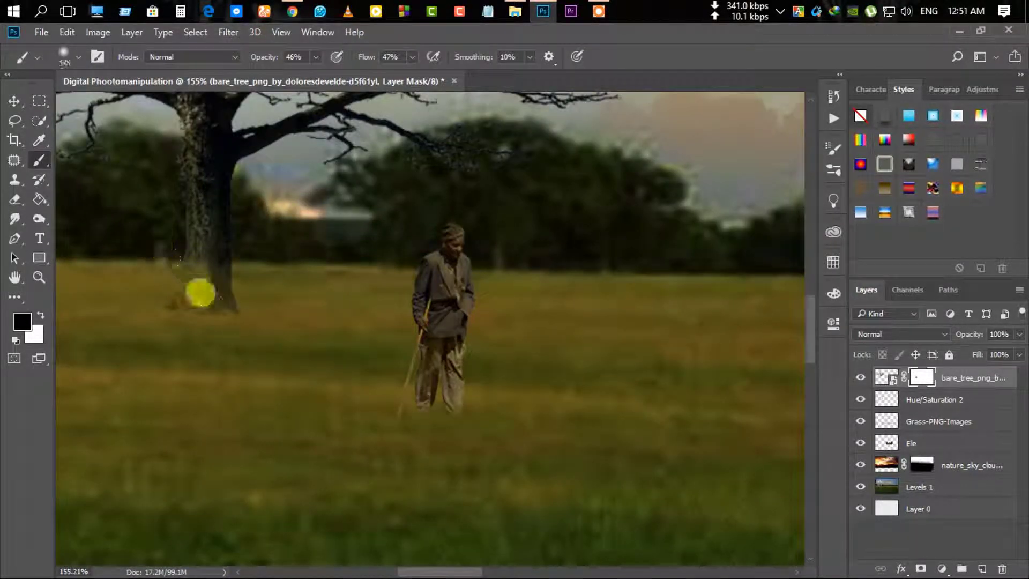
left_click(102, 306)
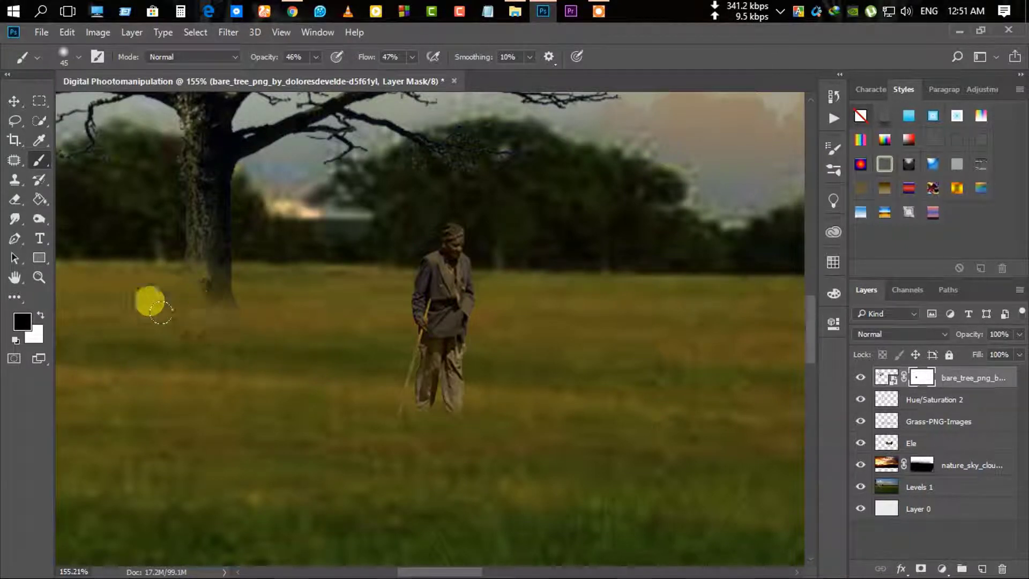
mouse_move(209, 274)
left_mouse_down()
mouse_move(195, 287)
mouse_move(209, 235)
mouse_move(183, 264)
mouse_move(202, 258)
mouse_move(225, 281)
mouse_move(225, 308)
mouse_move(194, 323)
left_mouse_up()
key("x")
Drag the Grass-PNG-Images file from the source folder into the composition.
scroll(195, 324, "down", 5)
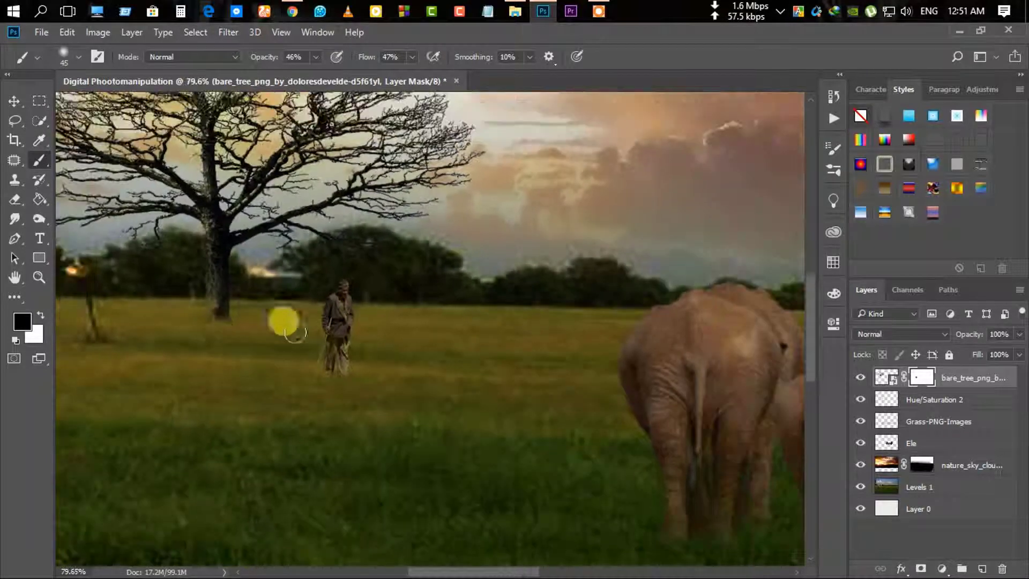
left_click(515, 11)
left_click_drag(831, 180, 613, 57)
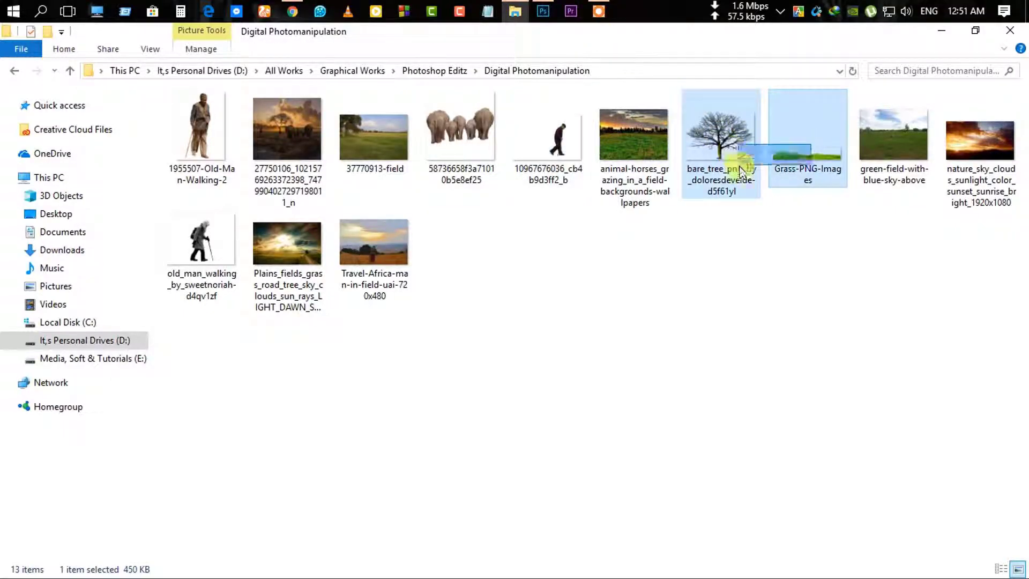
left_click(798, 179)
left_click_drag(798, 179, 369, 294)
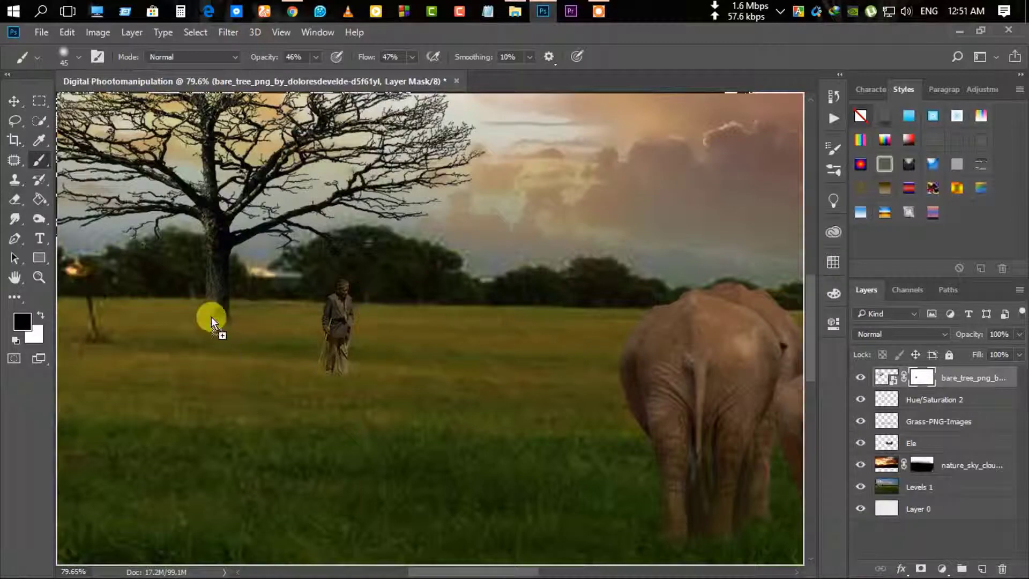
Place the Grass-PNG-Images photo as a new layer.
left_click_drag(212, 317, 214, 320)
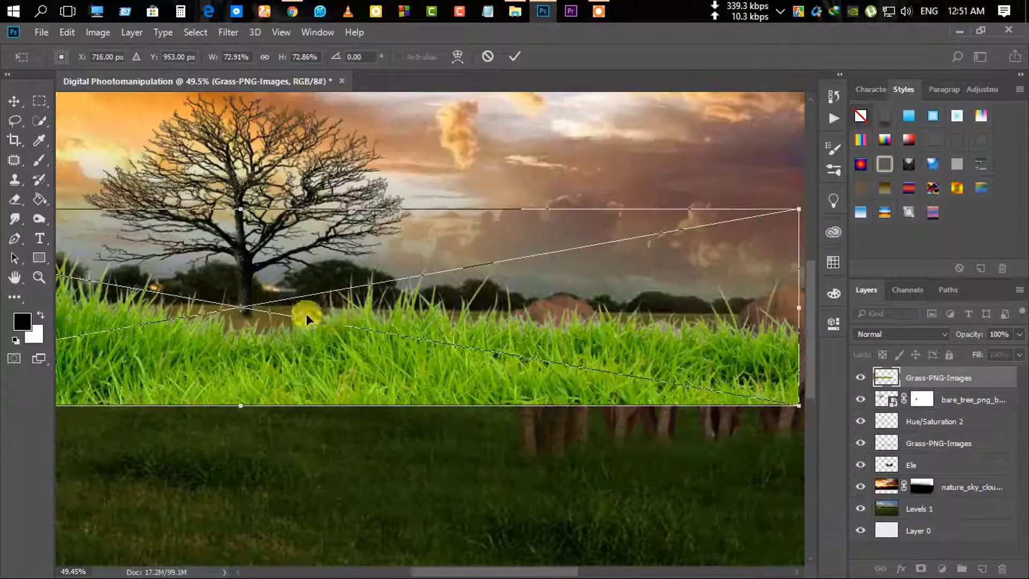
scroll(337, 321, "down", 4)
scroll(368, 326, "down", 1)
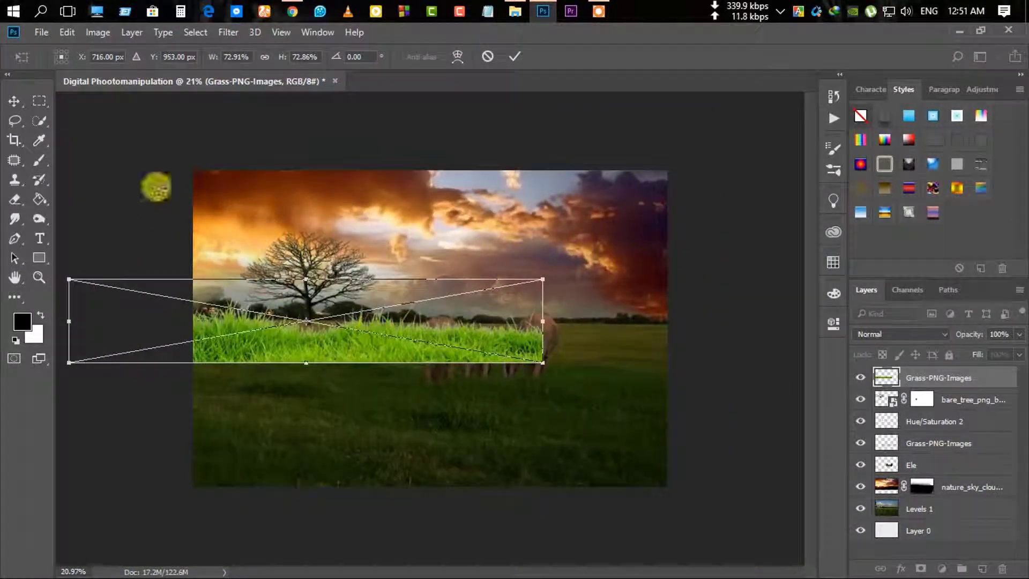
left_click(509, 63)
Copy a traced grass patch onto new Layer 1 and hide the original grass strip.
key("ctrl+Return")
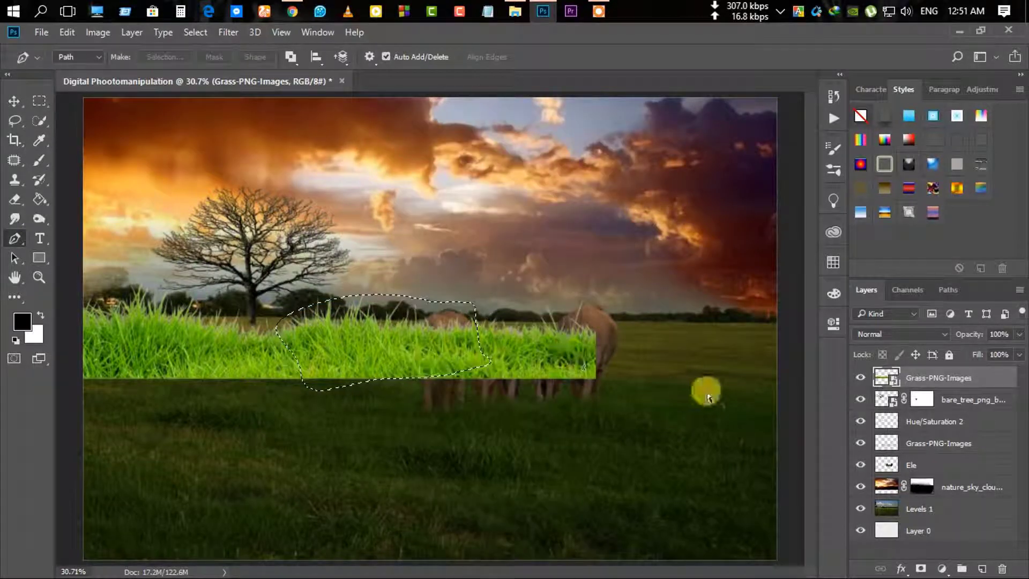
key("ctrl+j")
left_click(12, 101)
left_click(861, 399)
Shrink the grass patch into a small clump at the tree base.
key("ctrl+t")
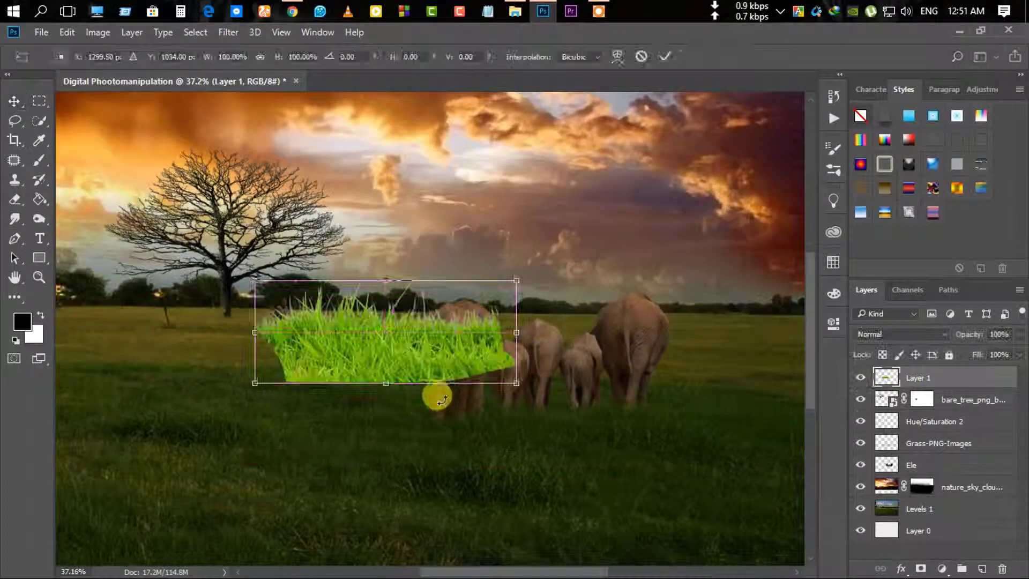
left_click_drag(516, 383, 204, 354)
scroll(120, 157, "up", 3)
mouse_move(655, 152)
left_mouse_down()
mouse_move(333, 264)
mouse_move(404, 218)
left_mouse_up()
key("Return")
key("alt+i")
Confirm the -136 brightness on the grass clump and add a layer mask.
type("ac")
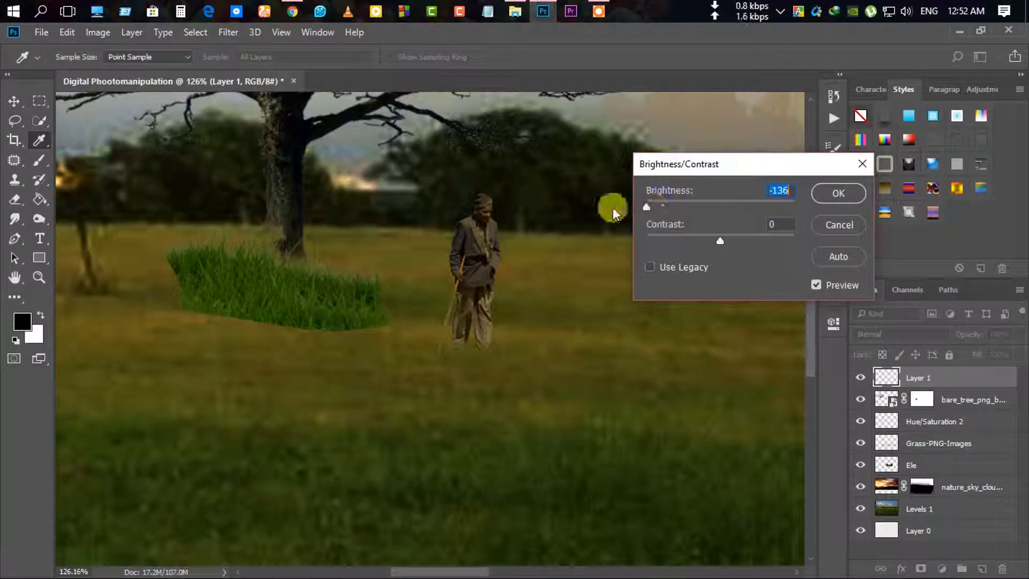
type("11")
key("Tab")
key("Return")
left_click_drag(968, 334, 940, 333)
left_click(921, 568)
Paint away the clump's edges in black and set its opacity to 71%.
key("b")
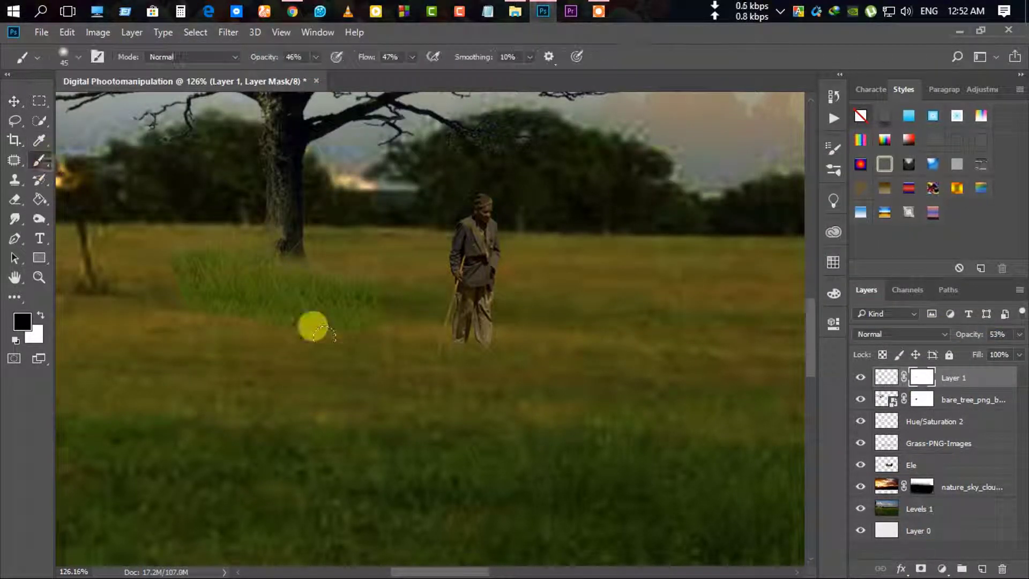
left_click_drag(324, 335, 137, 314)
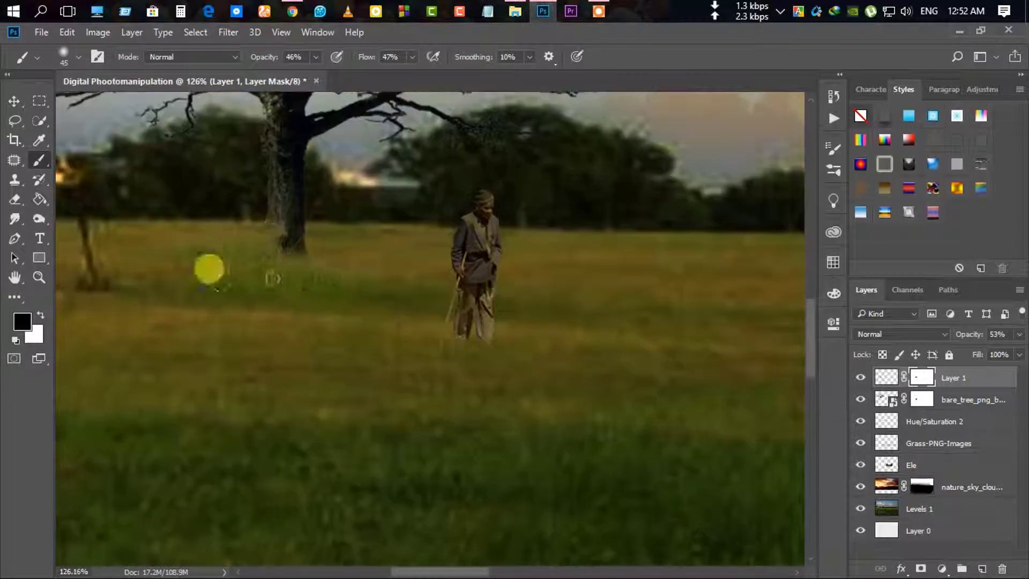
left_click_drag(968, 333, 981, 334)
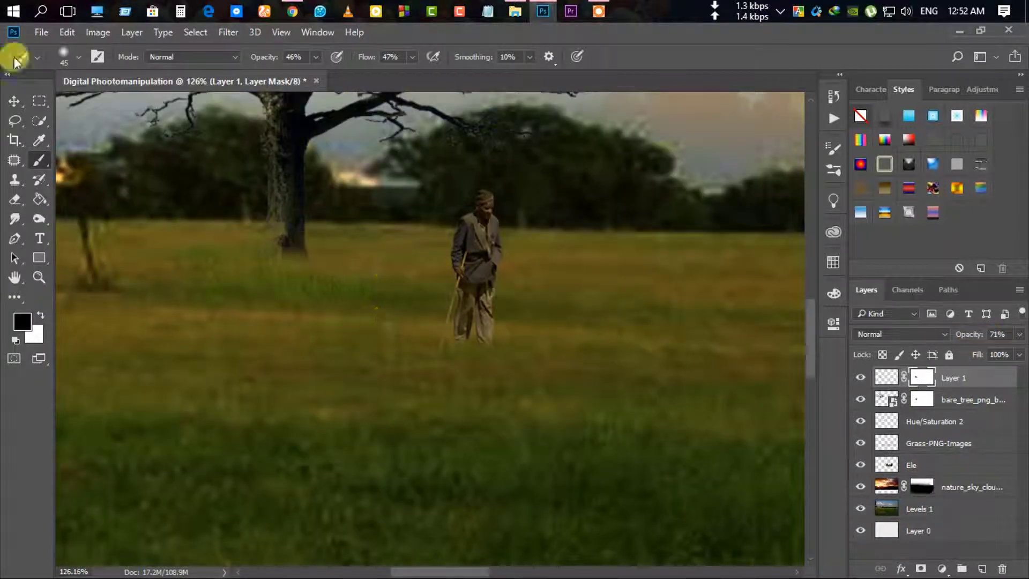
left_click(14, 100)
key("b")
left_click_drag(180, 306, 231, 298)
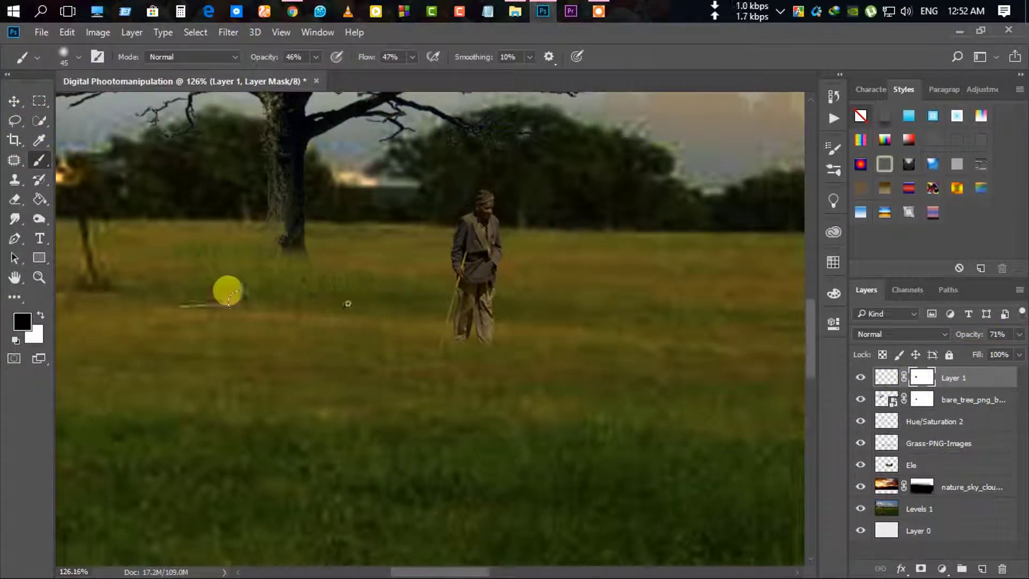
key("ctrl+0")
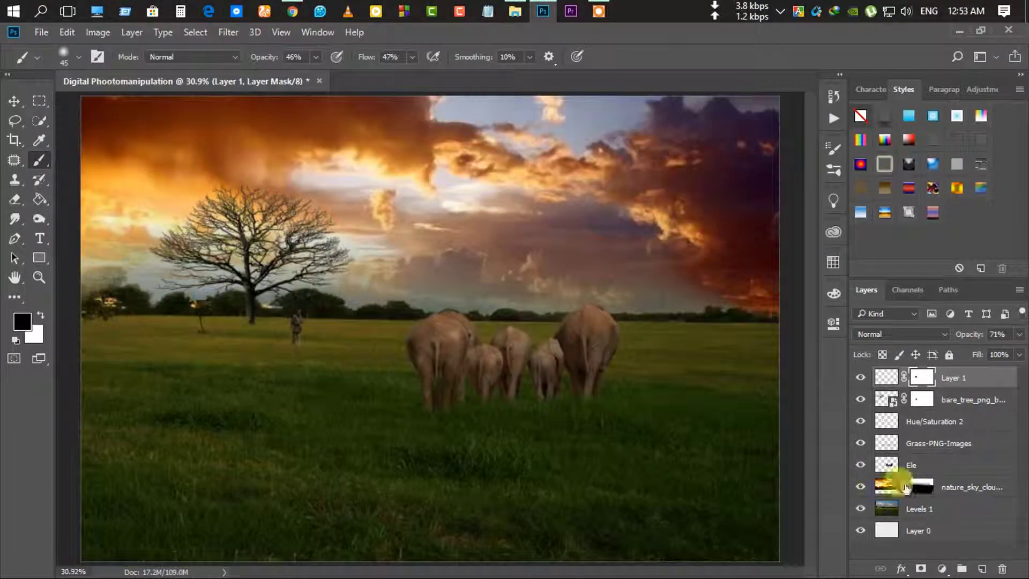
Merge the grass clump Layer 1 with the bare_tree layer.
left_click(946, 400)
left_click(886, 400)
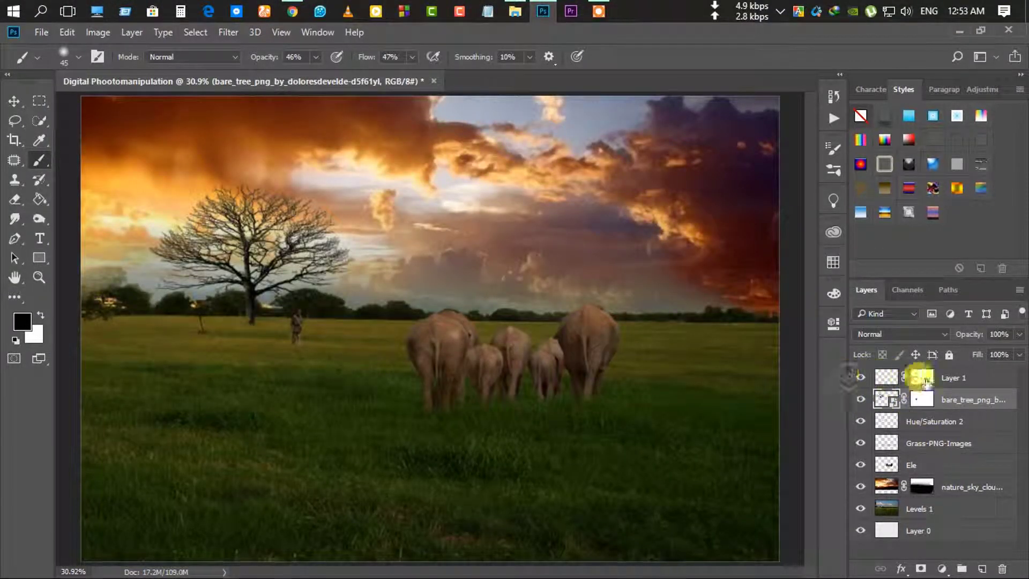
left_click(965, 385, "shift")
key("ctrl+e")
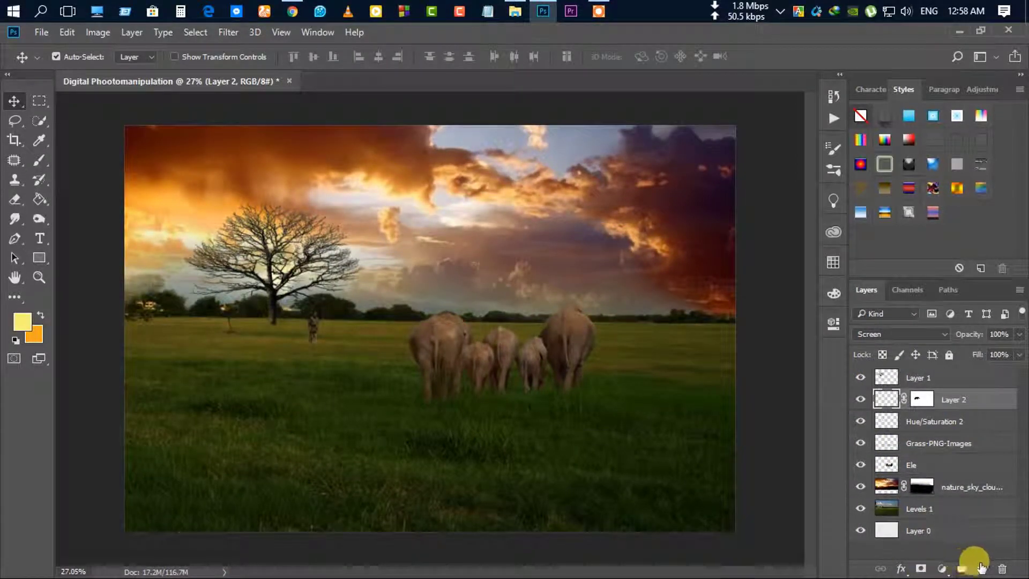
Create a new glow layer and switch to a soft round brush tip.
left_click(982, 568)
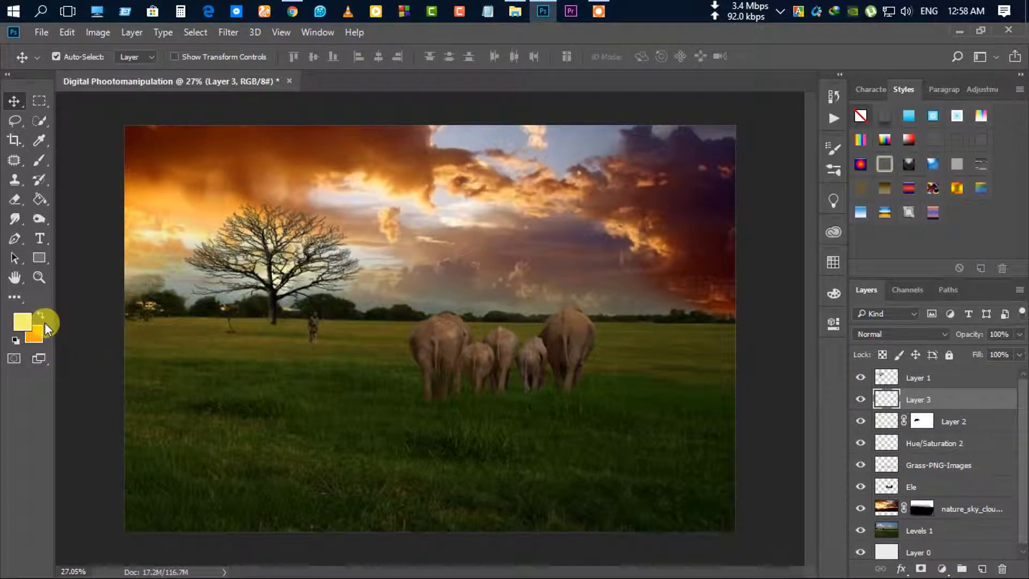
scroll(289, 297, "up", 3)
left_click(39, 160)
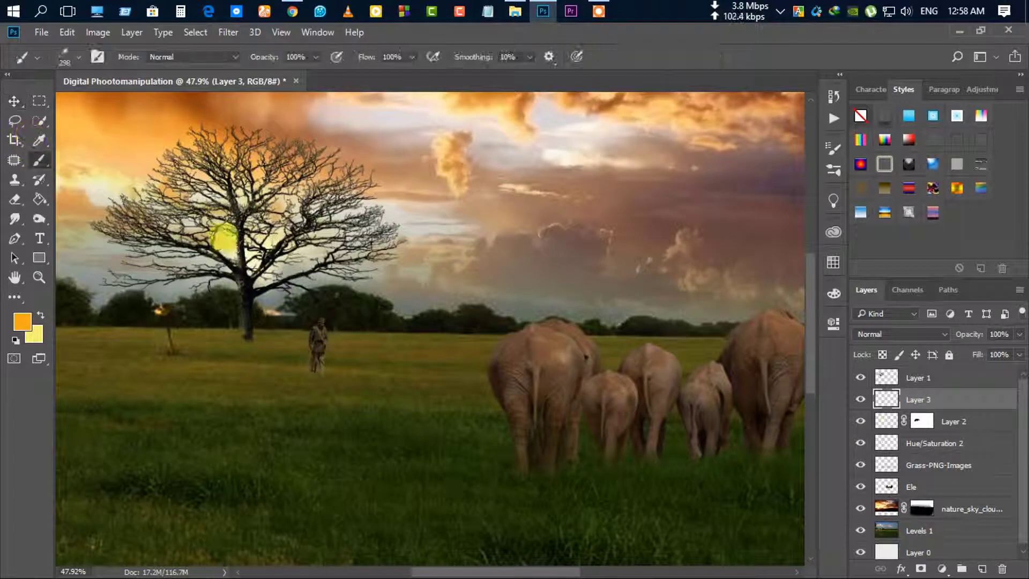
left_click_drag(217, 311, 161, 418)
key("ctrl+z")
key("ctrl+minus")
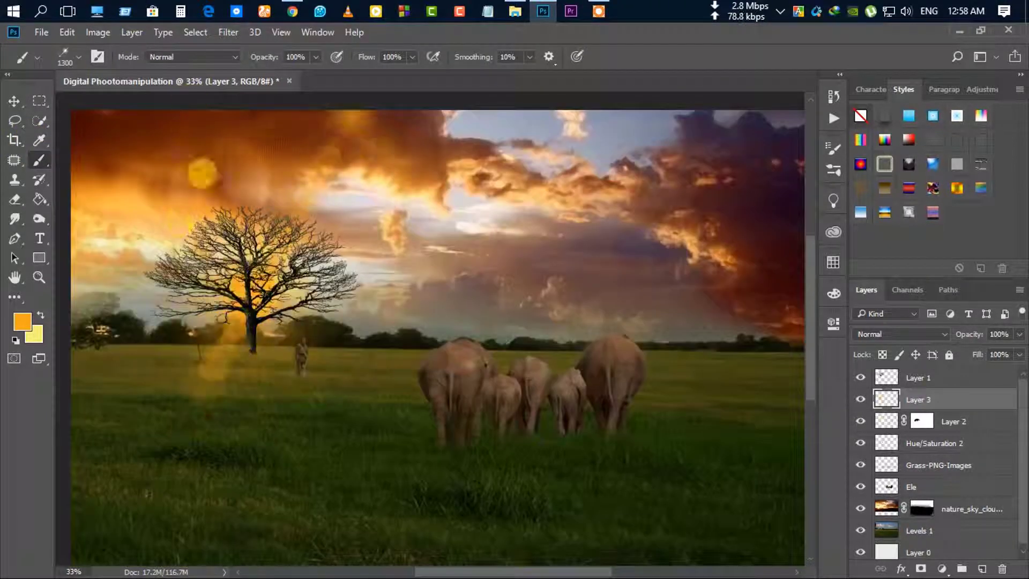
left_click(833, 148)
left_click(670, 177)
left_click(225, 332)
Paint a yellow-orange and light cream sun glow behind the tree.
scroll(237, 344, "up", 2)
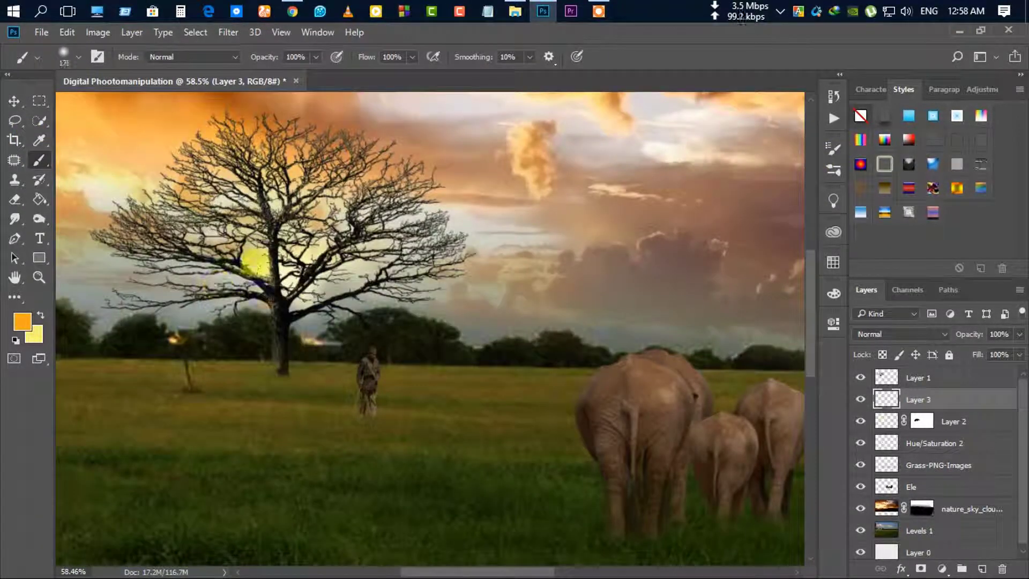
left_click_drag(252, 290, 279, 322)
scroll(268, 300, "up", 5)
key("bracketleft")
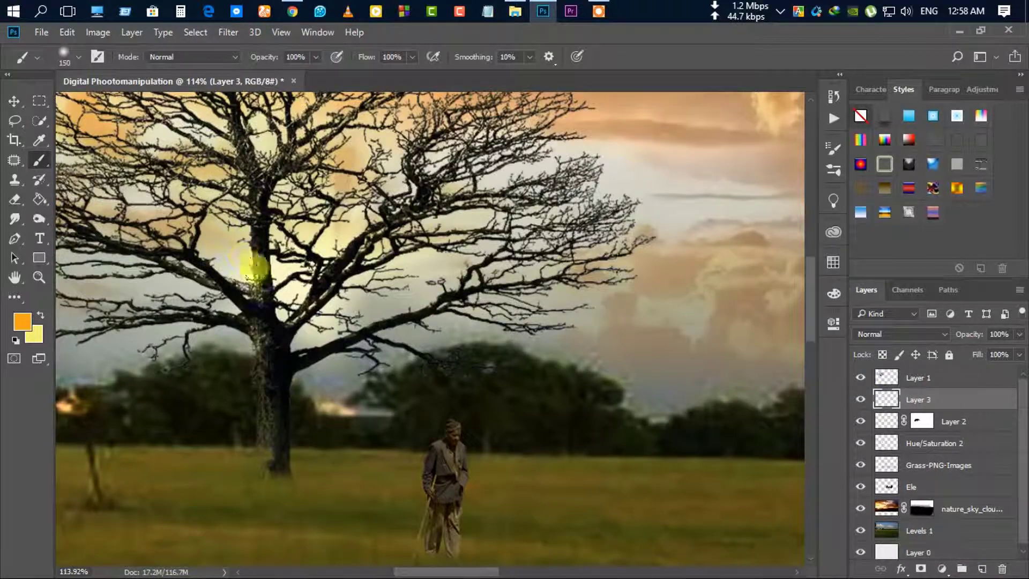
scroll(279, 300, "down", 3)
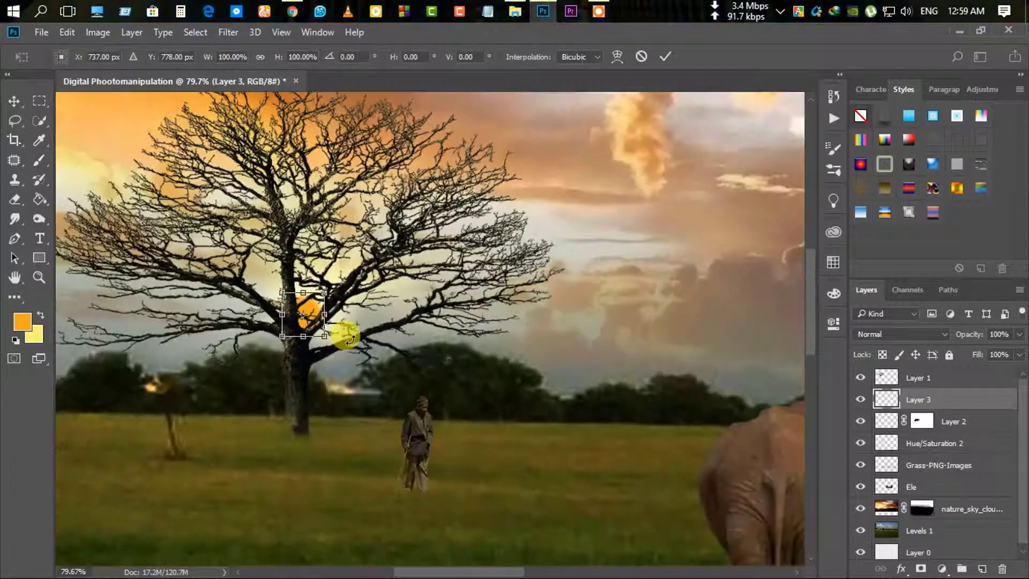
scroll(244, 284, "down", 3)
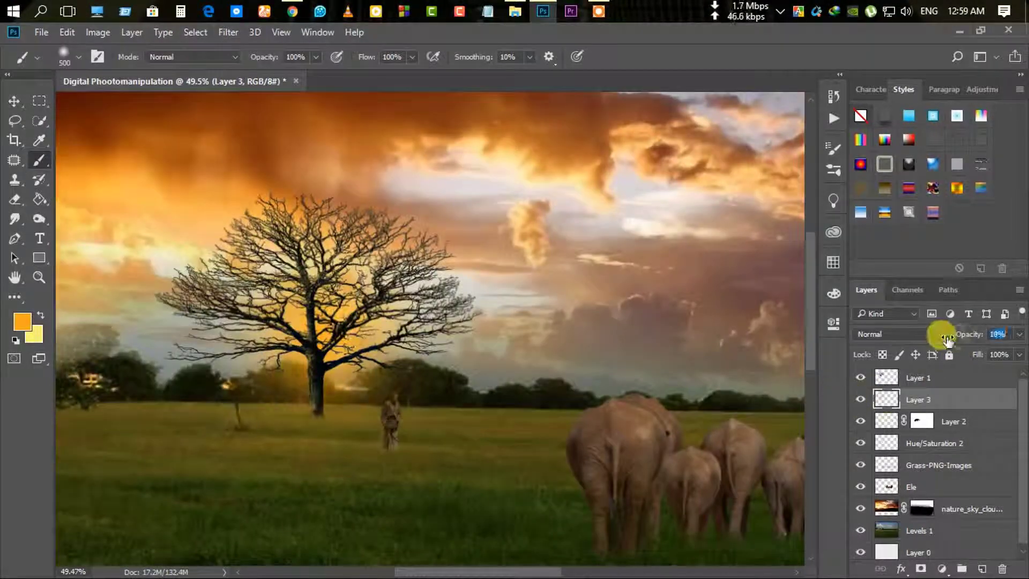
scroll(287, 276, "up", 2)
left_click(22, 321)
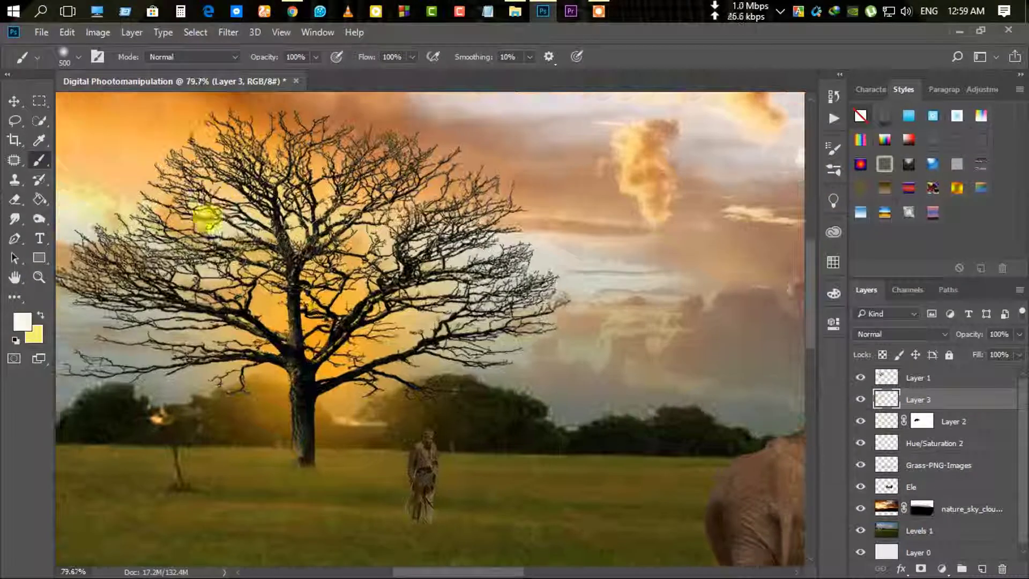
left_click_drag(252, 284, 290, 332)
scroll(274, 316, "up", 1)
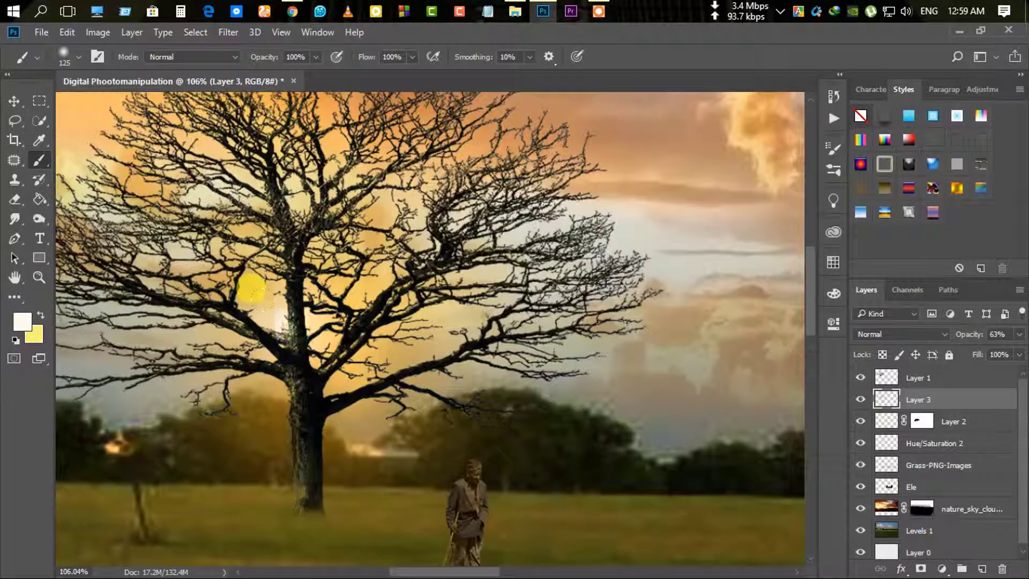
left_click(833, 149)
Choose the spiky 2490 brush preset and sample a dark olive foreground colour.
scroll(707, 232, "down", 1)
left_click(765, 181)
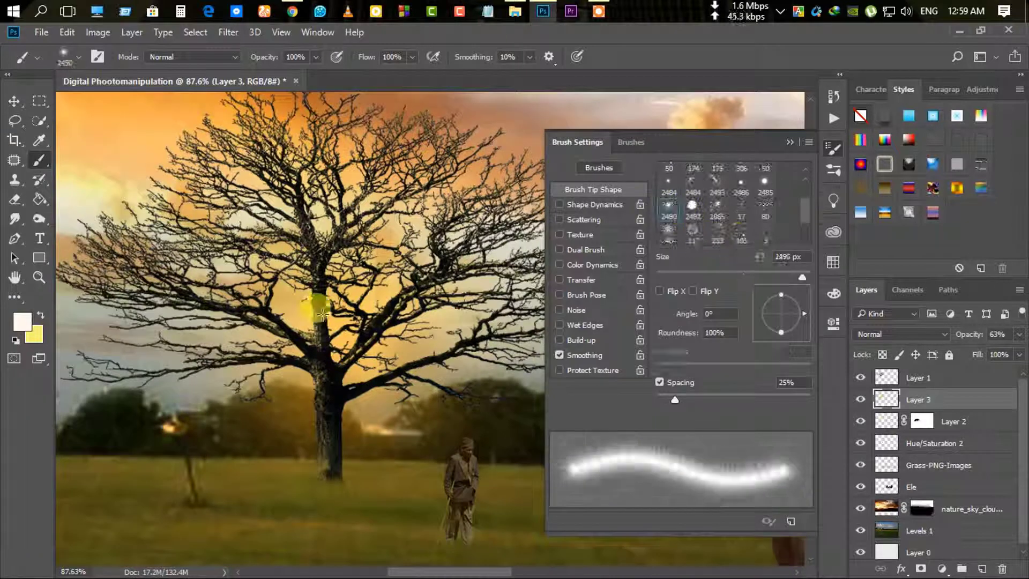
left_click(668, 205)
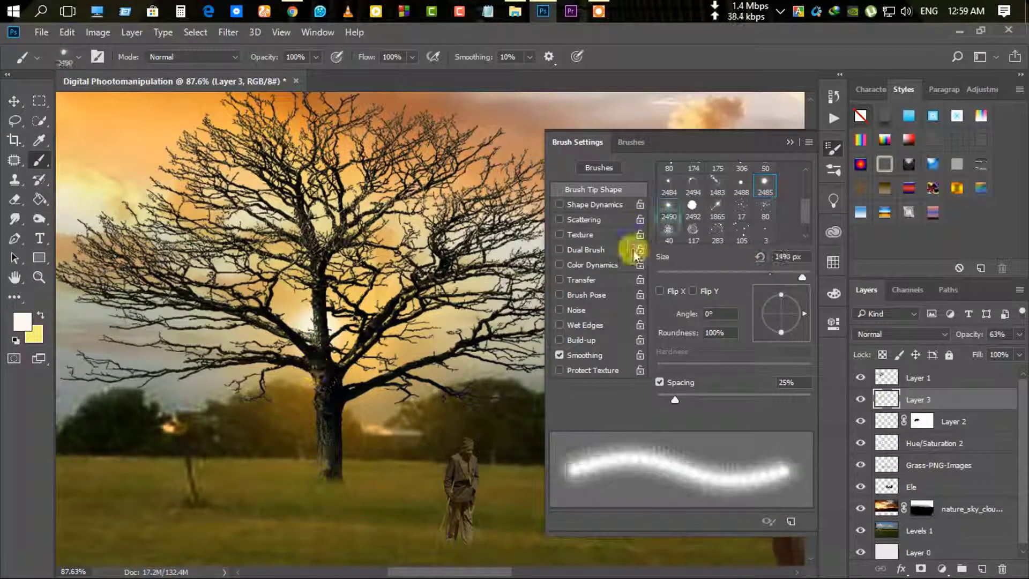
scroll(308, 312, "down", 5)
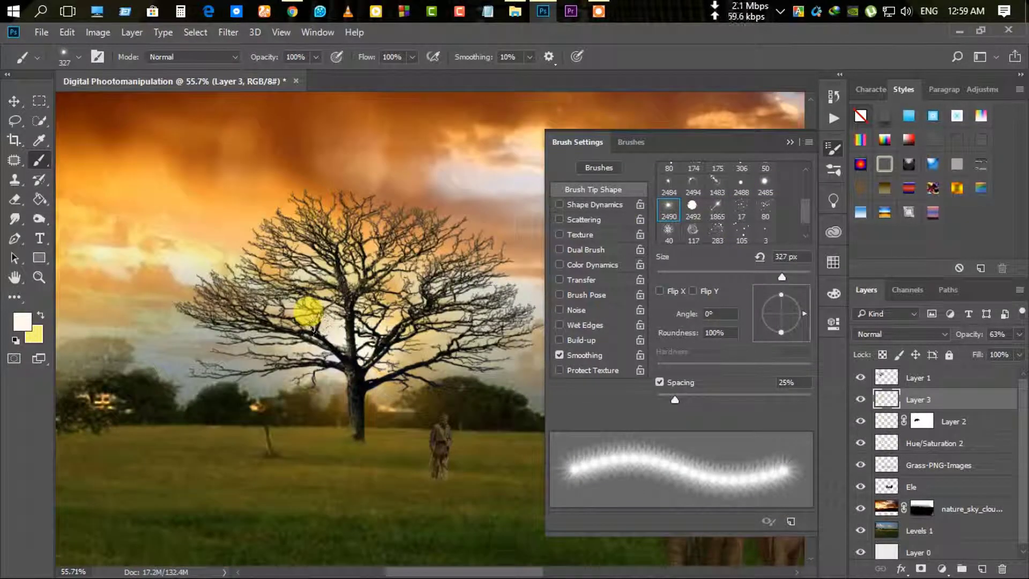
left_click(41, 315)
left_click(23, 322)
scroll(295, 375, "up", 5)
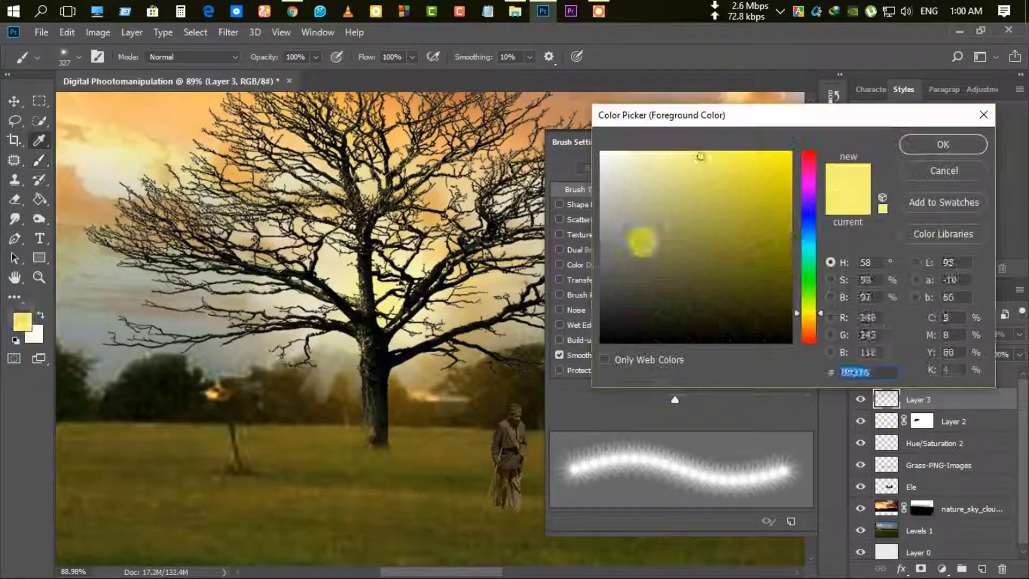
left_click(250, 375)
key("Return")
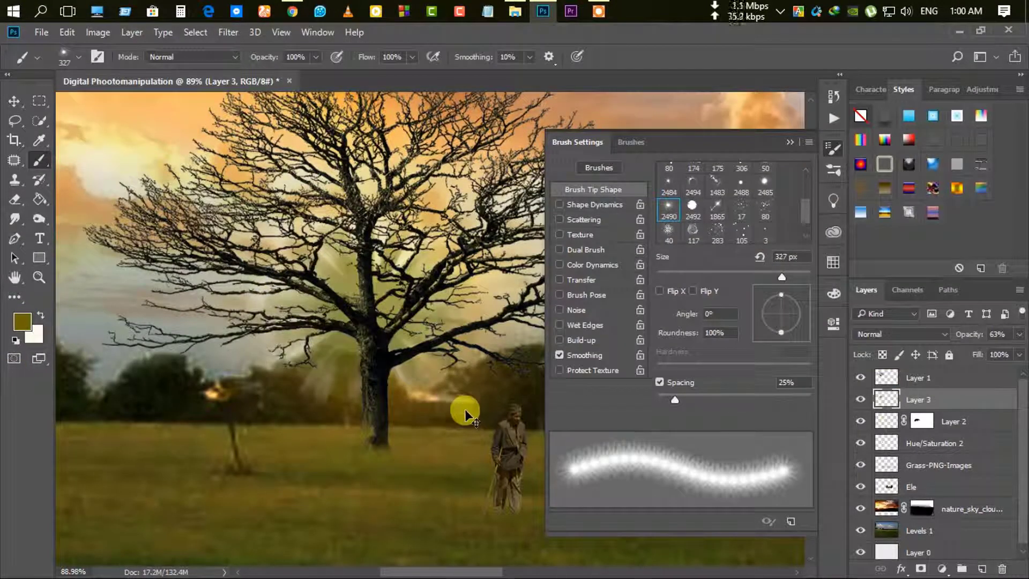
left_click(834, 147)
Lower the yellow glow on Layer 3 to 50% opacity.
scroll(425, 413, "down", 3)
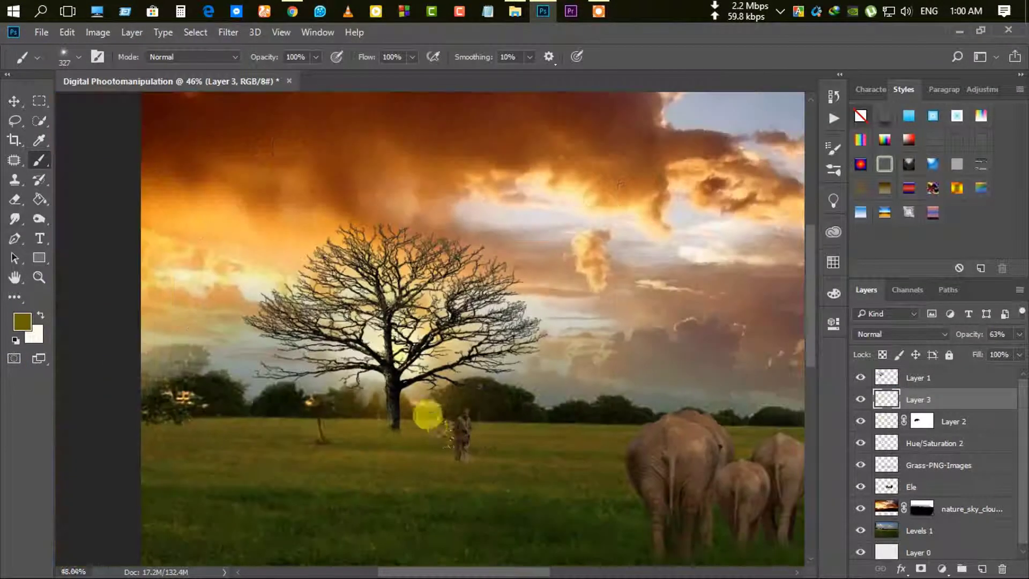
scroll(298, 341, "down", 2)
scroll(358, 268, "up", 6)
scroll(300, 236, "down", 2)
scroll(258, 258, "down", 1)
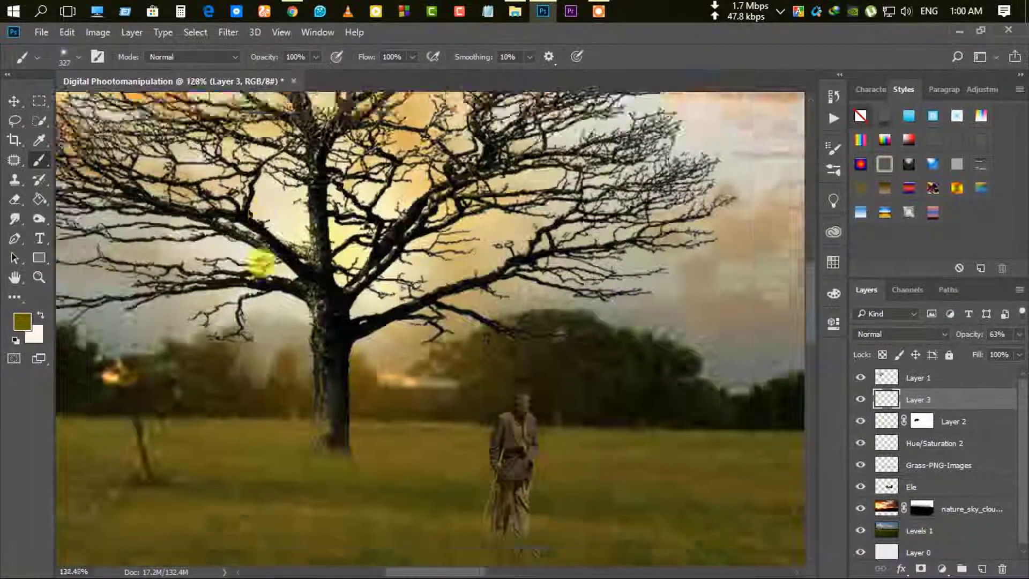
scroll(258, 257, "down", 1)
left_click_drag(969, 337, 962, 340)
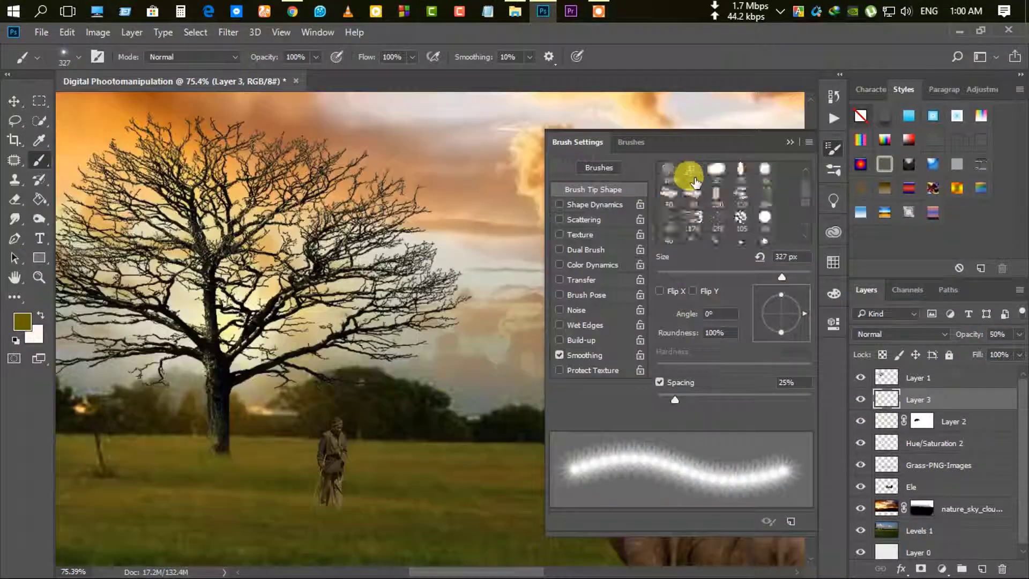
Stretch the Layer 3 glow wider across the scene with Free Transform.
scroll(391, 384, "down", 1)
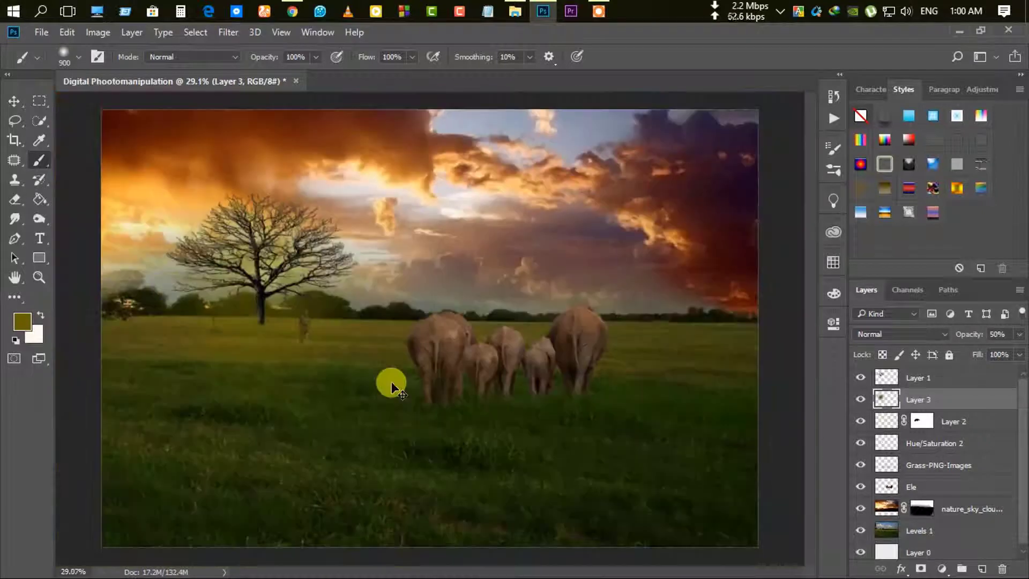
key("ctrl+t")
left_click_drag(446, 285, 499, 290)
left_click(664, 57)
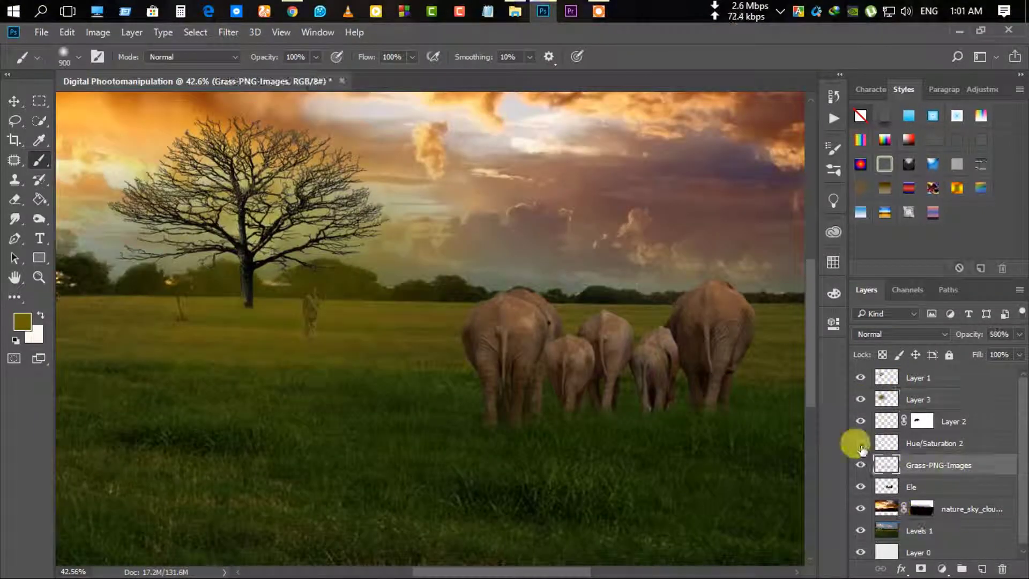
Move Hue/Saturation 2 above Layer 3 and shrink the yellow glow behind the tree.
left_click_drag(855, 441, 919, 399)
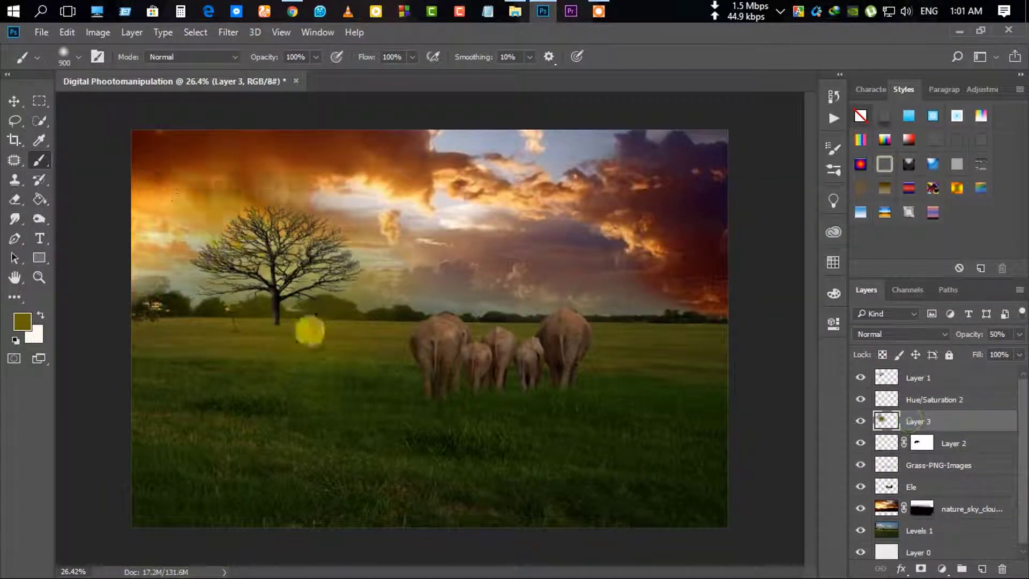
key("Return")
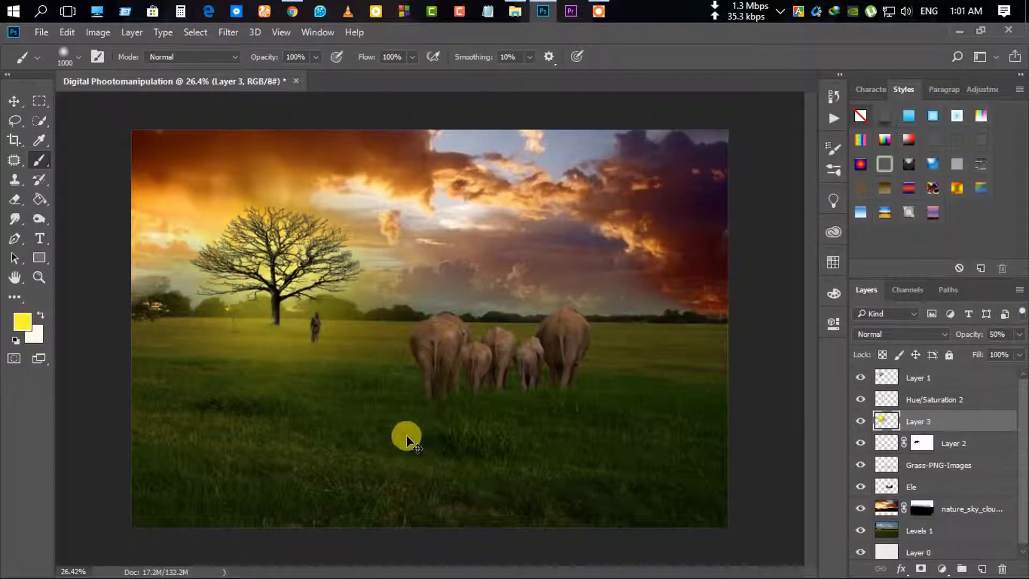
key("ctrl+t")
mouse_move(544, 333)
left_mouse_down()
mouse_move(559, 392)
mouse_move(356, 327)
left_mouse_up()
key("Return")
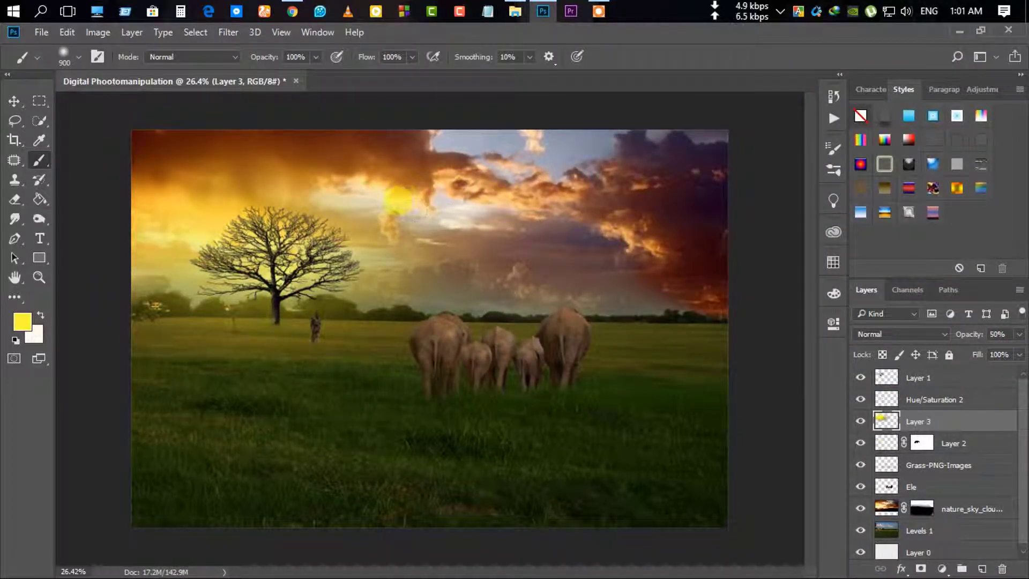
Select the Ele layer in the Layers panel.
scroll(209, 284, "down", 2)
scroll(348, 338, "up", 1)
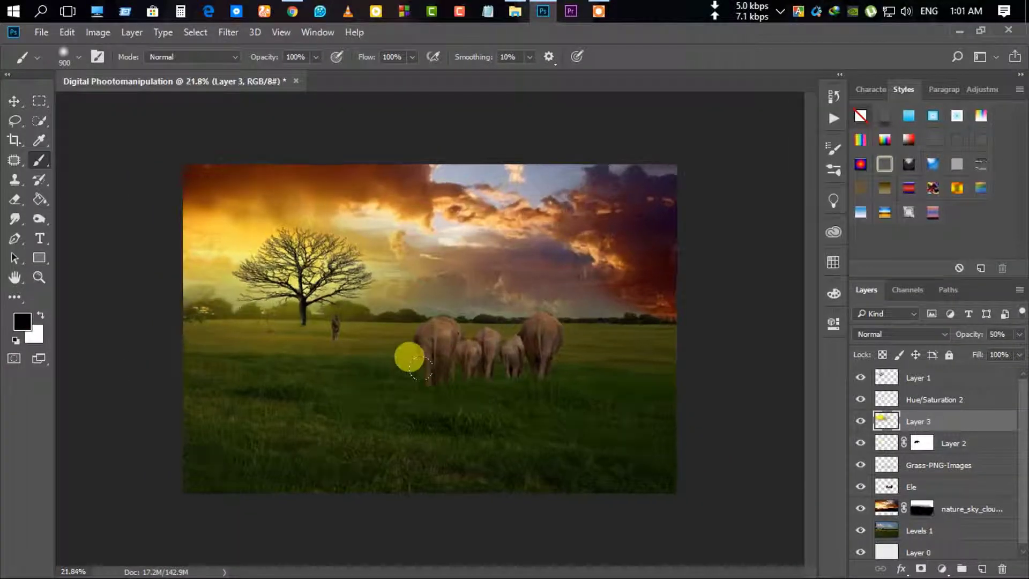
scroll(429, 348, "up", 1)
scroll(394, 311, "up", 1)
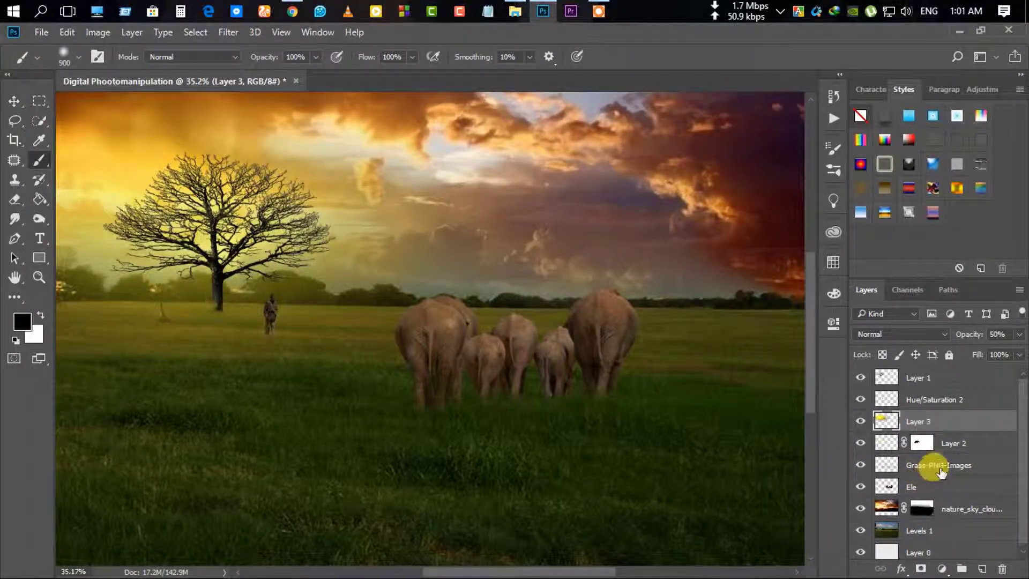
left_click(942, 467)
left_click(929, 489)
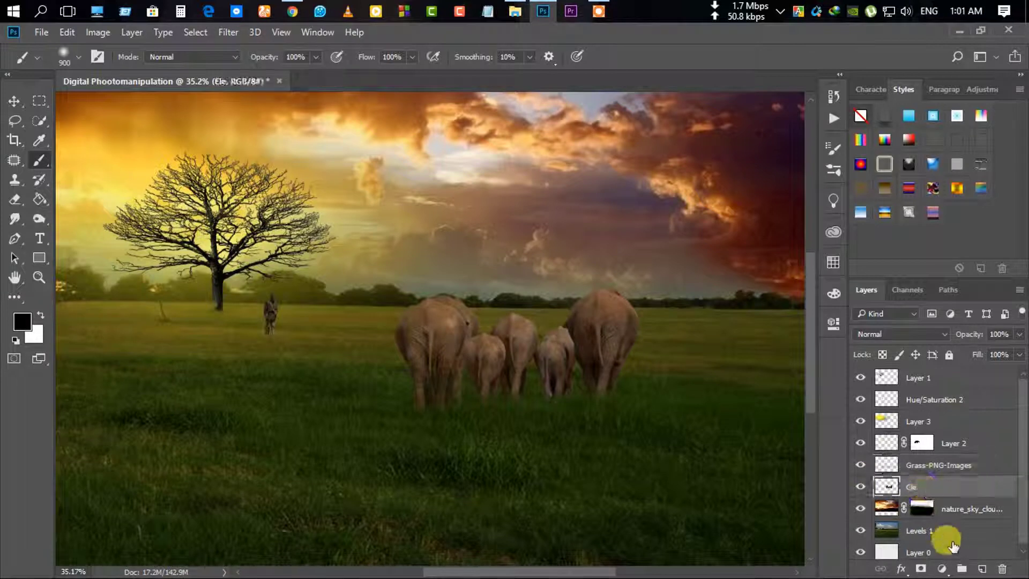
Add a new layer above Ele, test light green paint on the left elephant, then undo it.
left_click(977, 571)
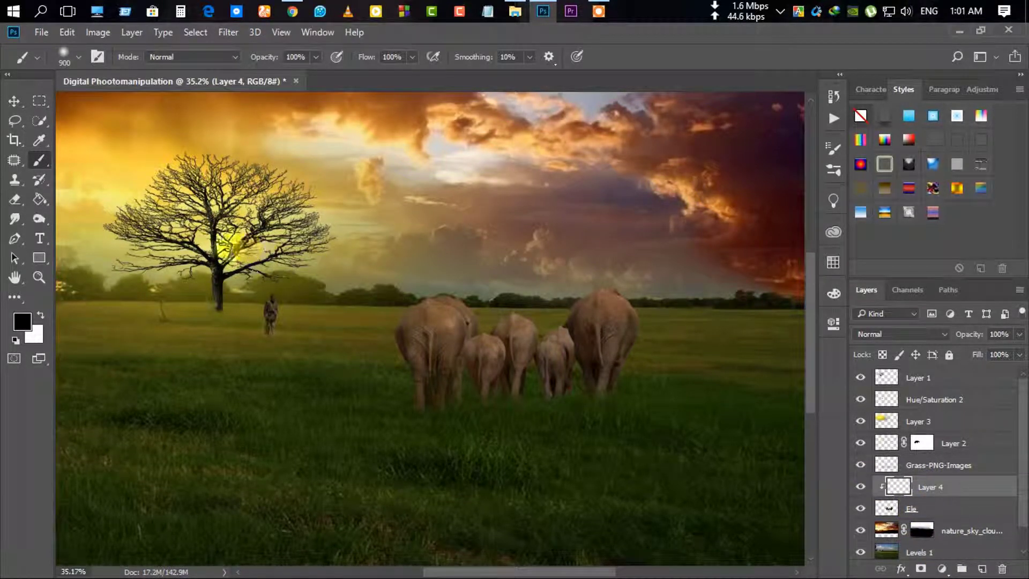
left_click(19, 320)
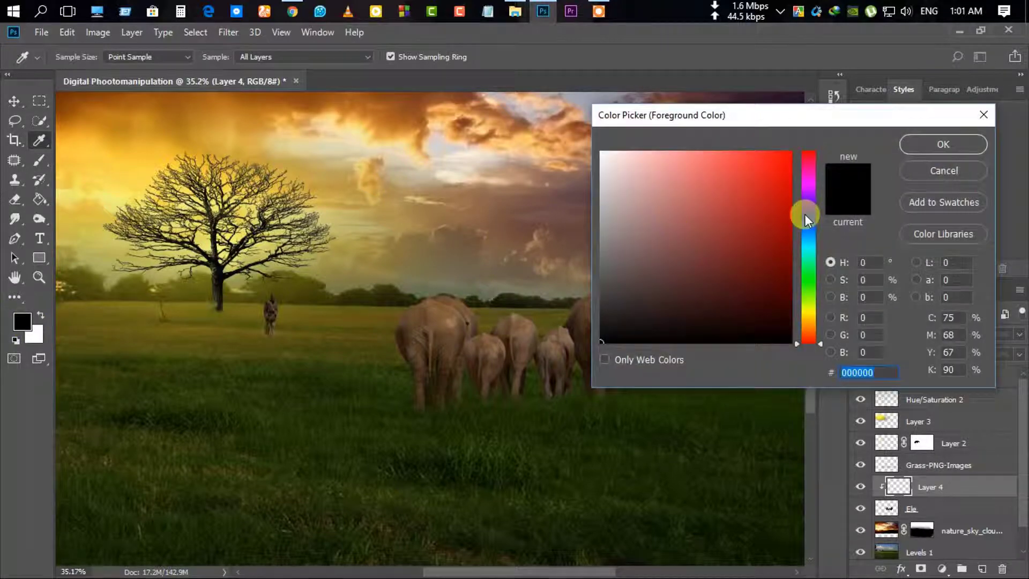
left_click_drag(795, 284, 798, 294)
left_click_drag(751, 202, 722, 138)
left_click(944, 144)
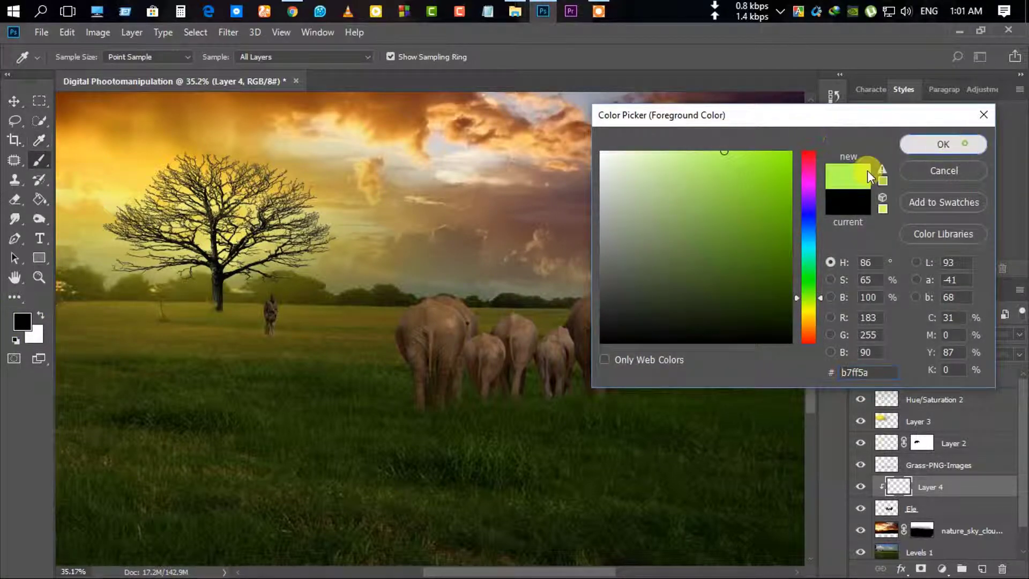
key("b")
left_click_drag(261, 228, 328, 317)
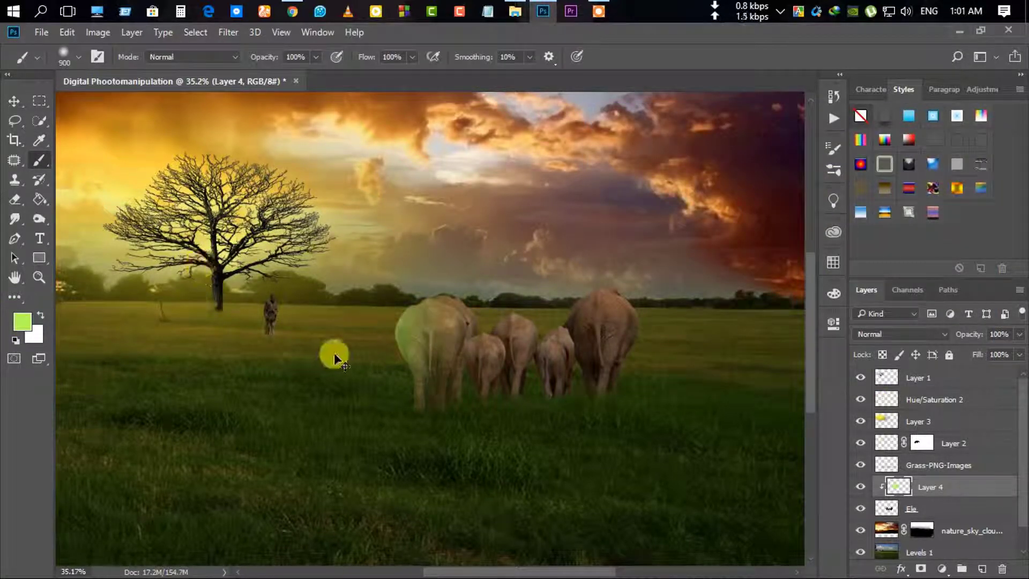
key("ctrl+z")
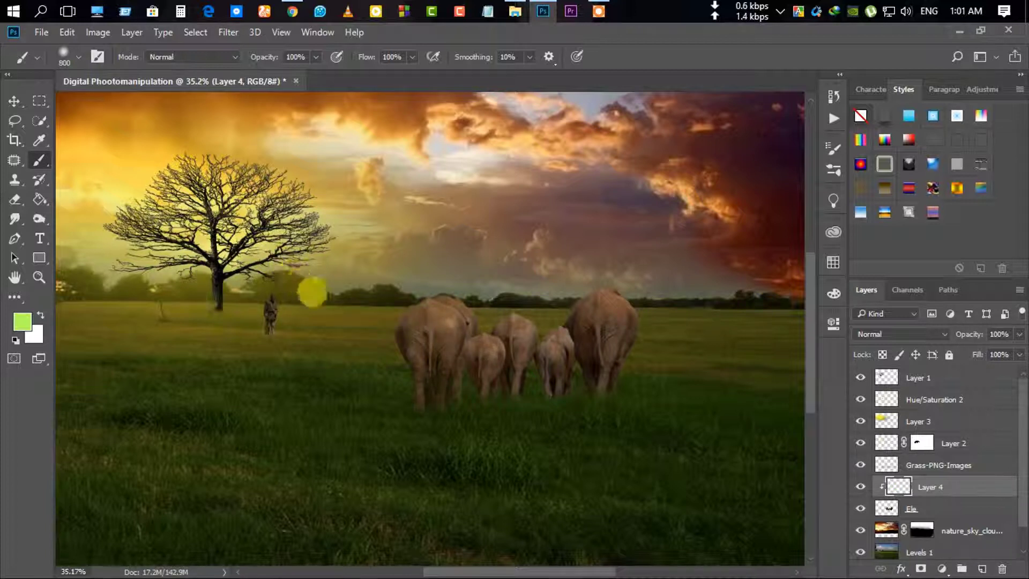
Lower the brush opacity and paint soft orange light over the elephants' backs.
left_click_drag(265, 64, 243, 60)
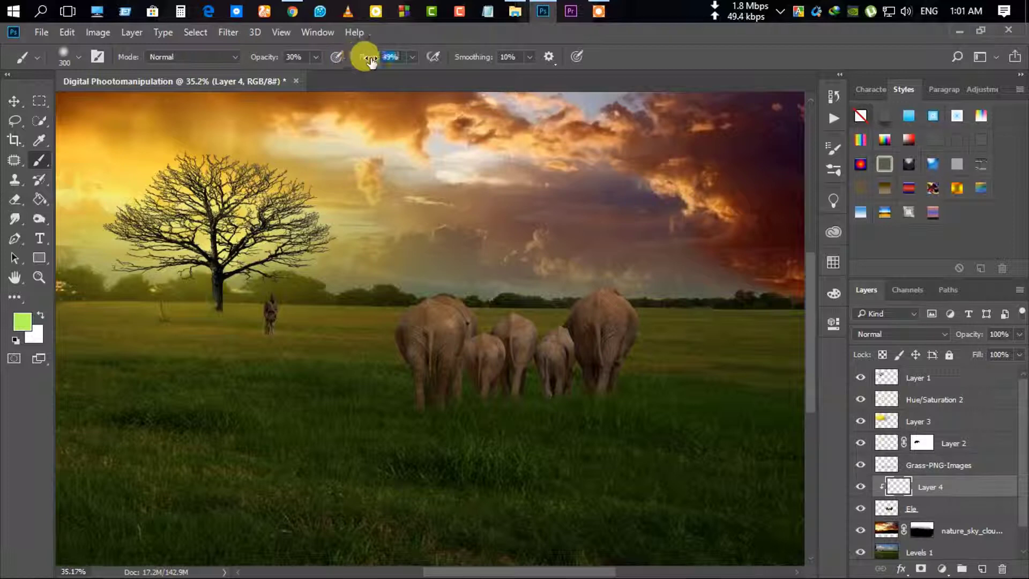
left_click(22, 320)
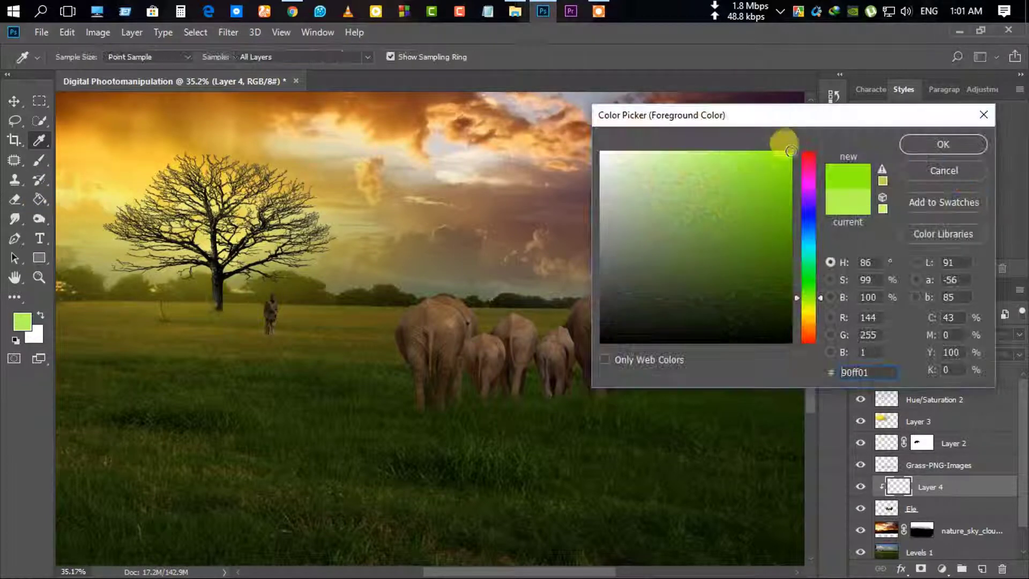
left_click_drag(804, 143, 802, 328)
left_click(717, 138)
left_click(942, 142)
left_click_drag(304, 300, 407, 341)
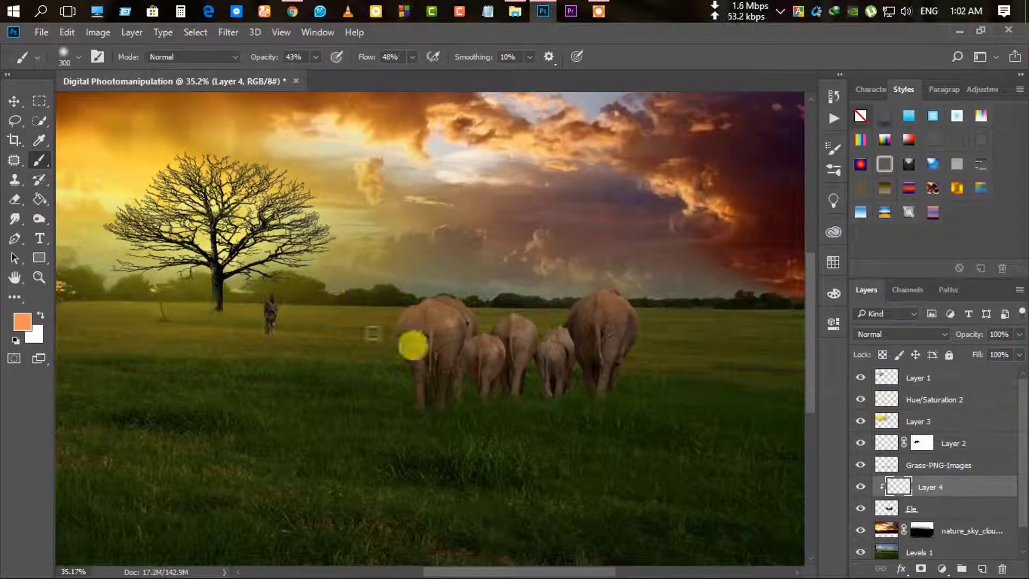
Shrink the brush to 70 px and add Layer 5 clipped to Ele.
scroll(450, 348, "up", 1)
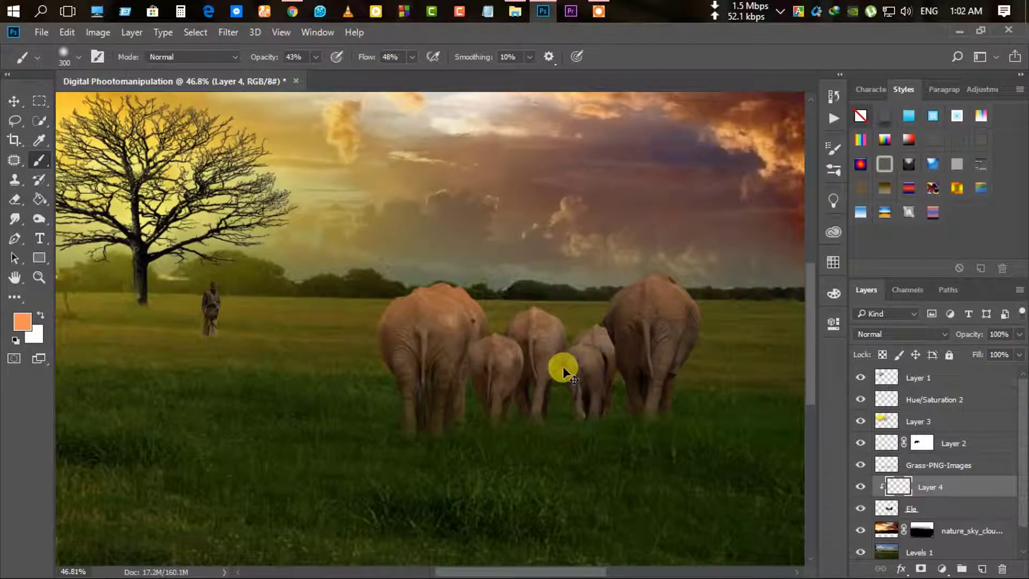
key("bracketleft")
key("bracketleft")
key("bracketleft")
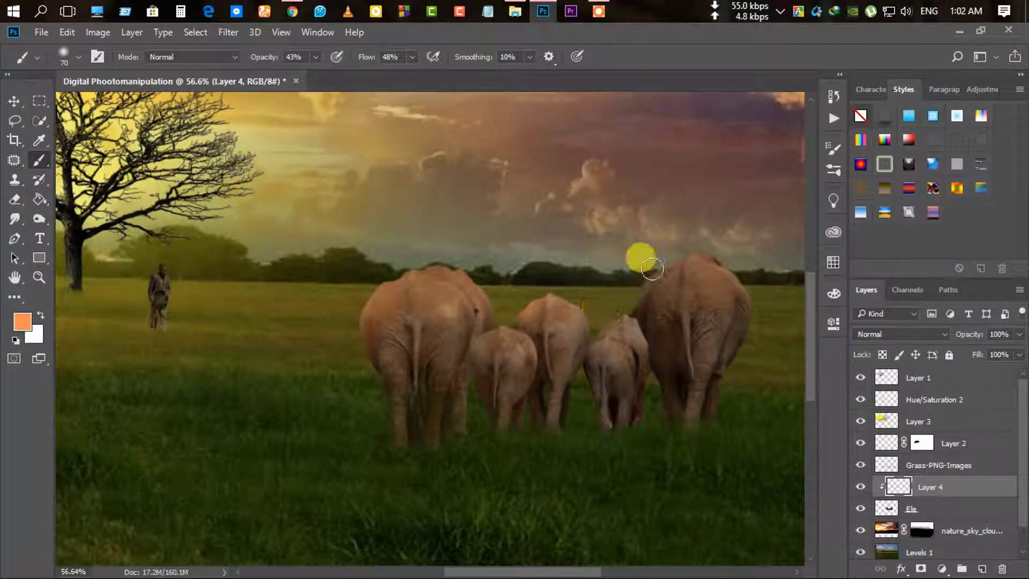
scroll(595, 330, "down", 2)
scroll(429, 397, "down", 2)
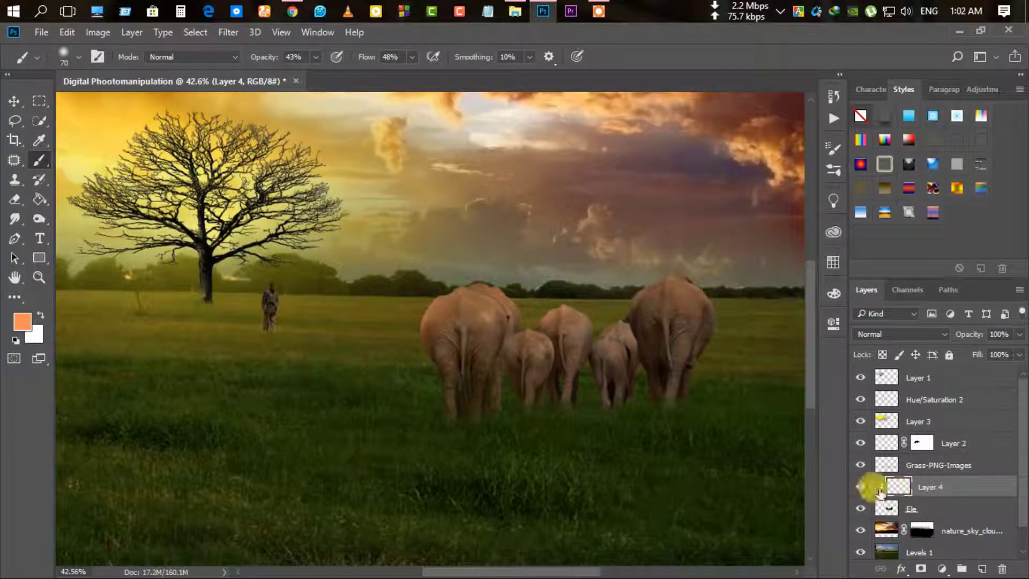
left_click(982, 568)
Dodge the Ele layer to lighten the legs of the left and right-hand elephants.
left_click(40, 219)
key("alt+bracketleft")
key("alt+bracketleft")
scroll(536, 375, "up", 4)
left_click_drag(587, 378, 491, 406)
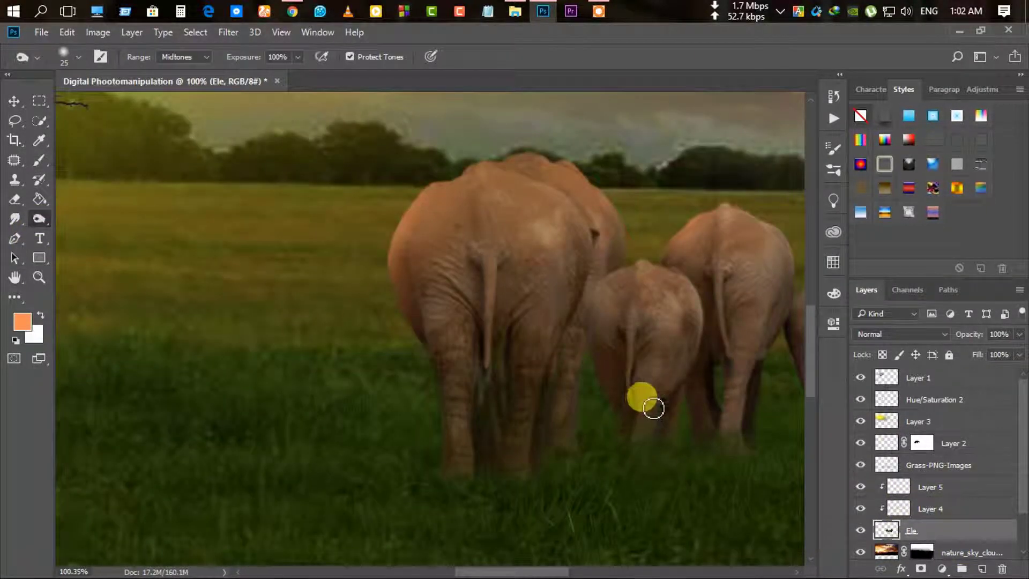
scroll(490, 405, "right", 5)
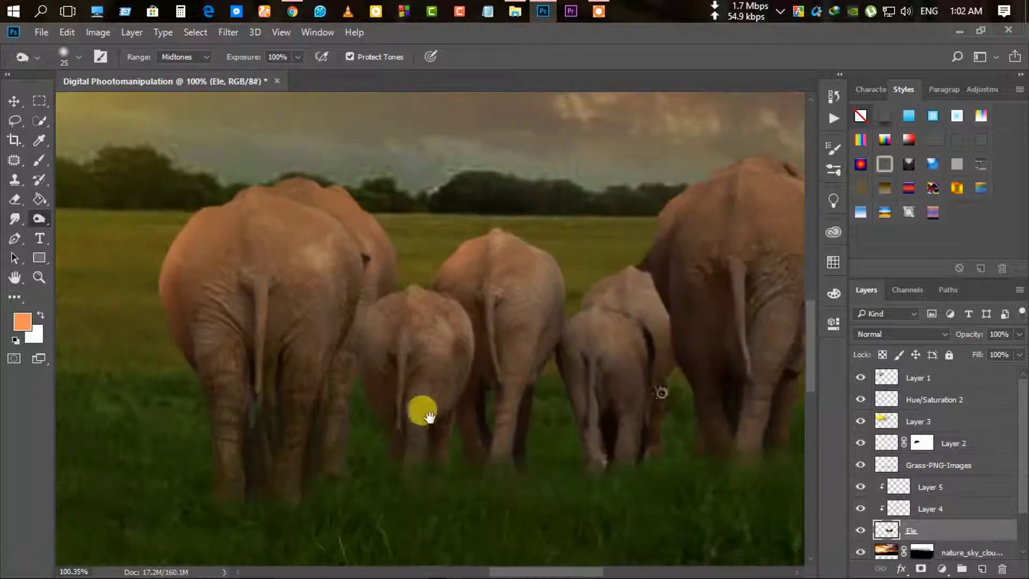
left_click_drag(593, 427, 715, 453)
scroll(714, 453, "down", 2)
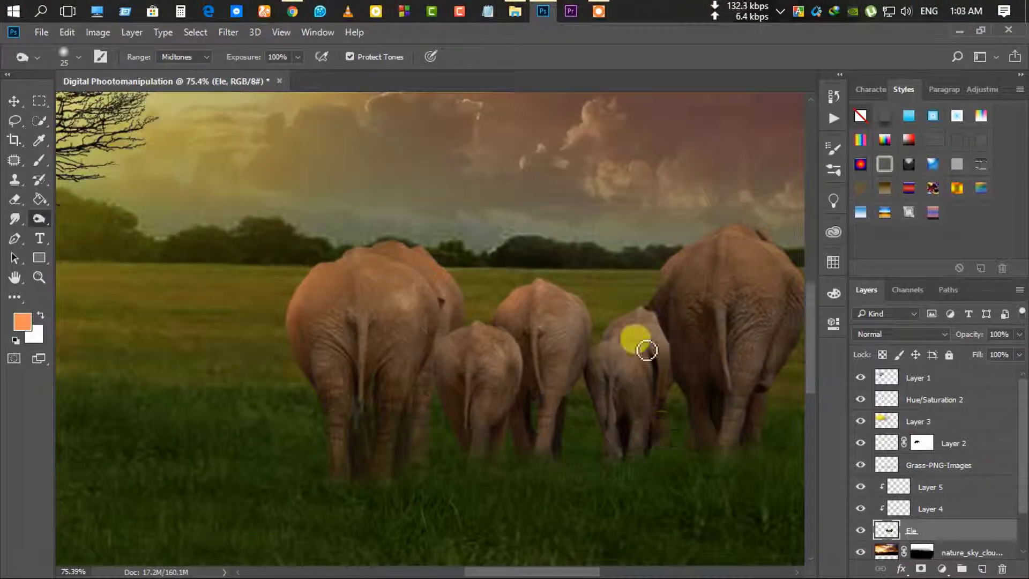
scroll(639, 345, "down", 4)
scroll(300, 398, "down", 2)
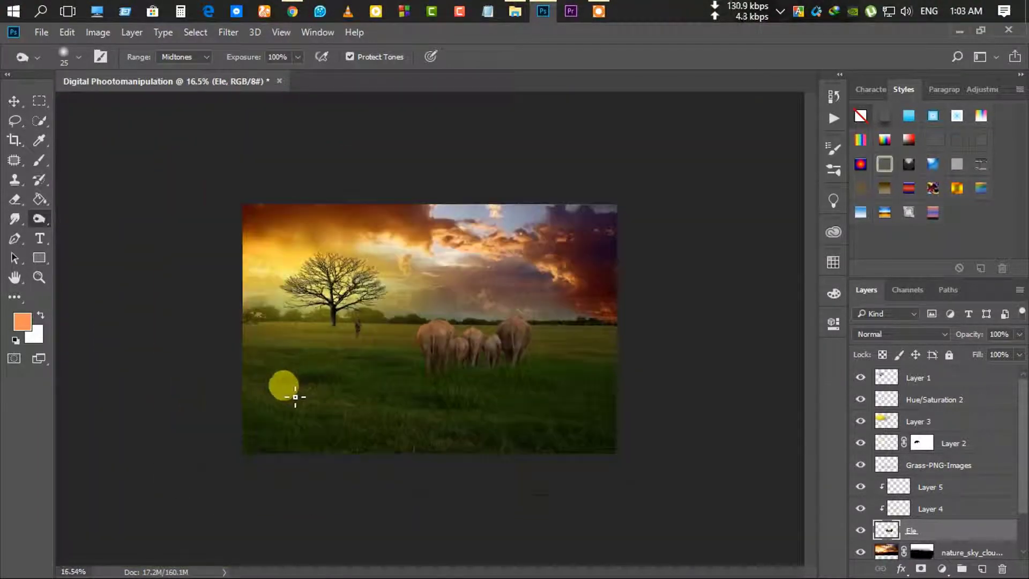
scroll(391, 372, "up", 1)
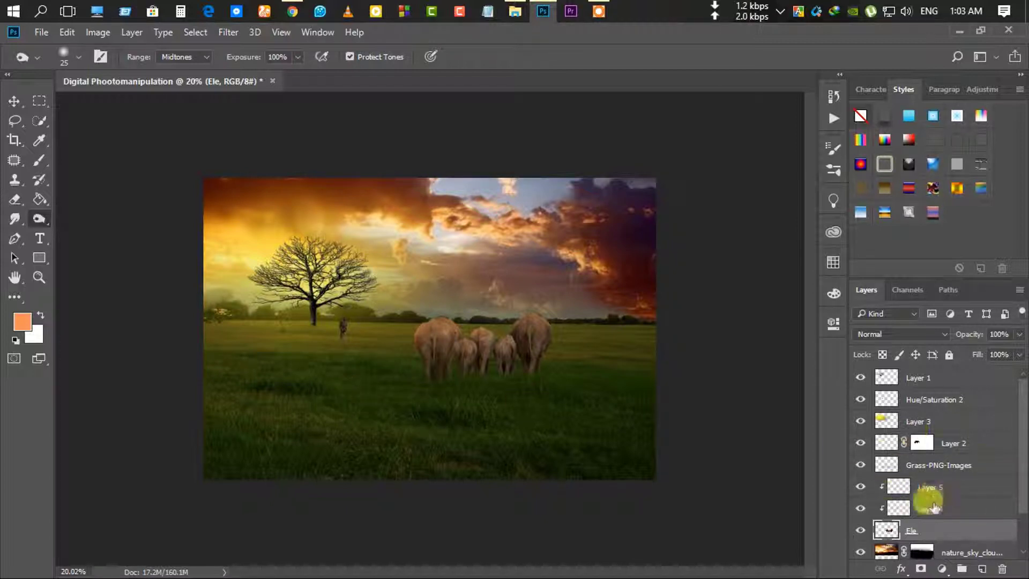
Merge the elephant and lighting layers into Layer 5 and add a Color Balance adjustment.
left_click(930, 487, "shift")
key("ctrl+e")
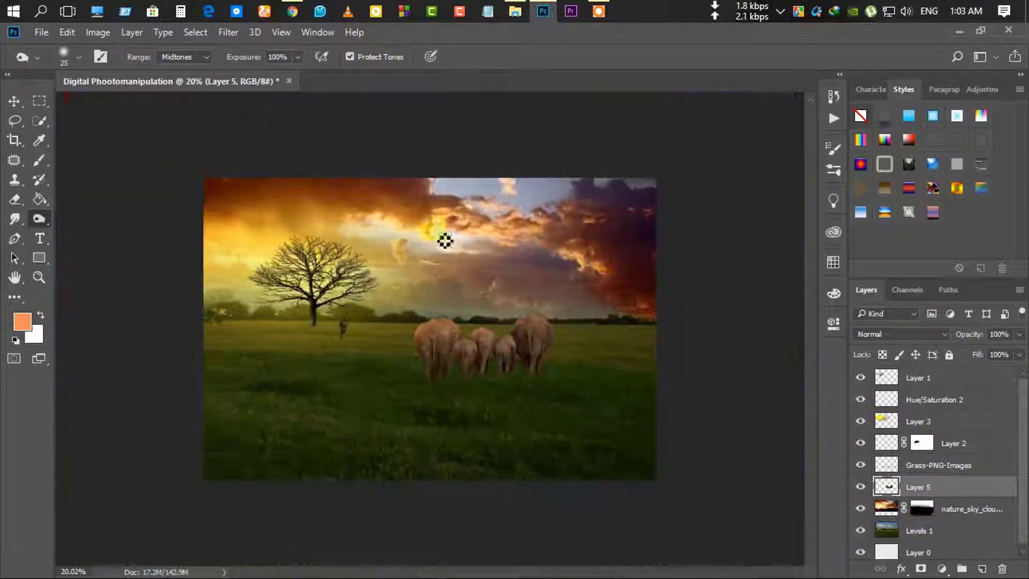
left_click(943, 569)
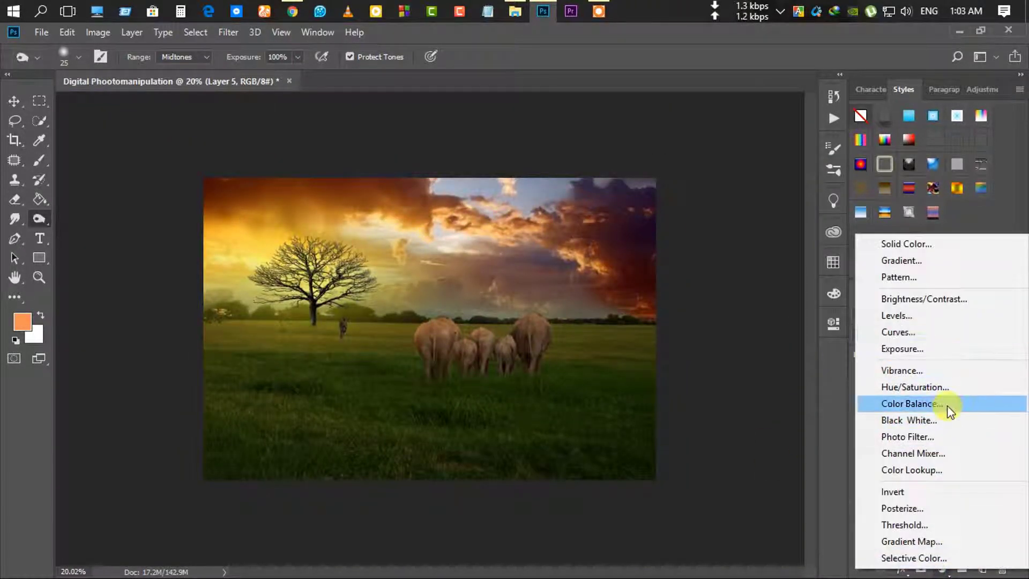
left_click(947, 406)
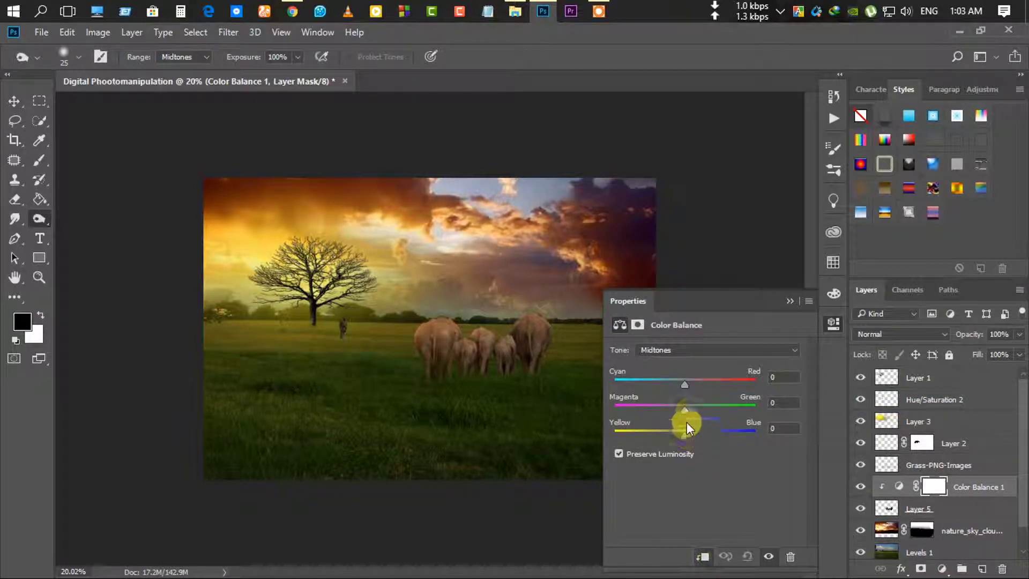
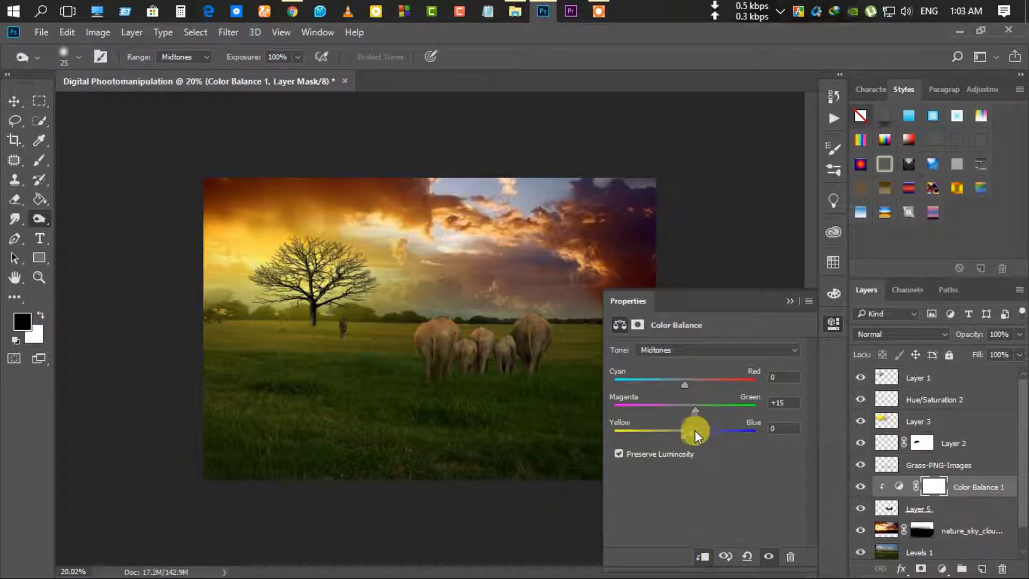
Tune Color Balance 1: midtones toward yellow, shadows toward yellow and magenta, highlights toward red.
left_click_drag(694, 430, 683, 435)
left_click(661, 349)
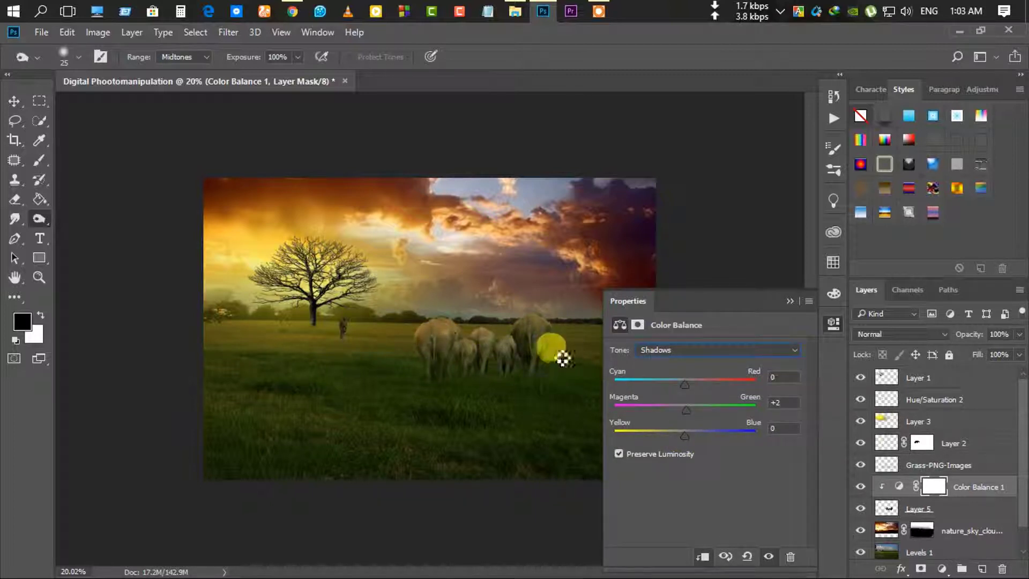
key("v")
scroll(429, 329, "up", 3)
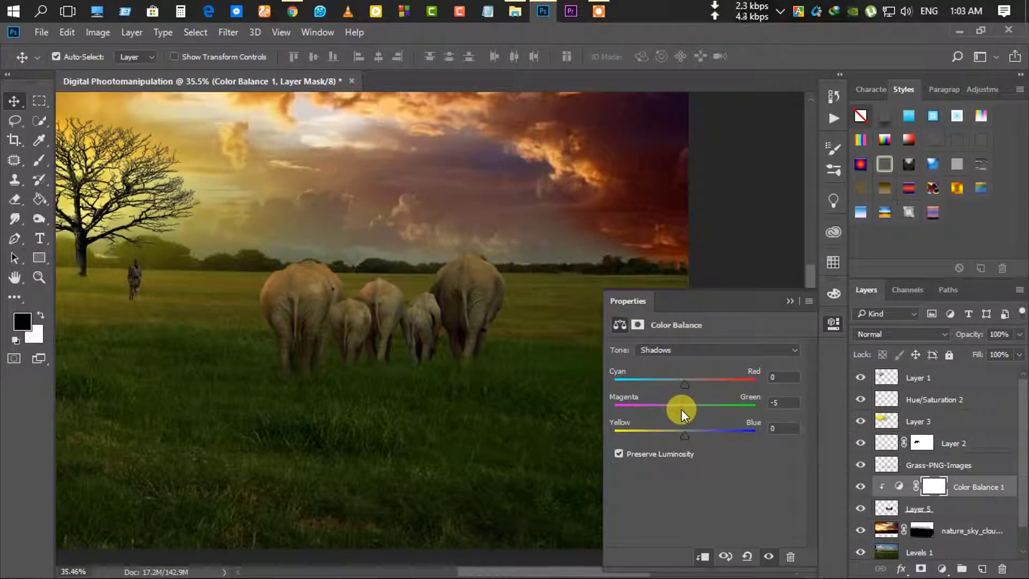
left_click_drag(674, 430, 670, 436)
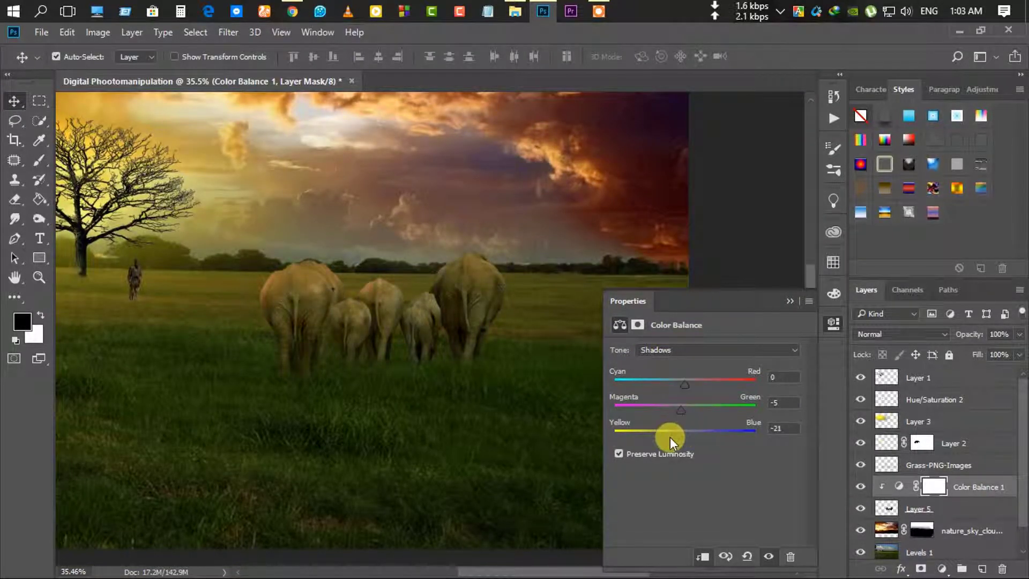
left_click(670, 349)
left_click(671, 383)
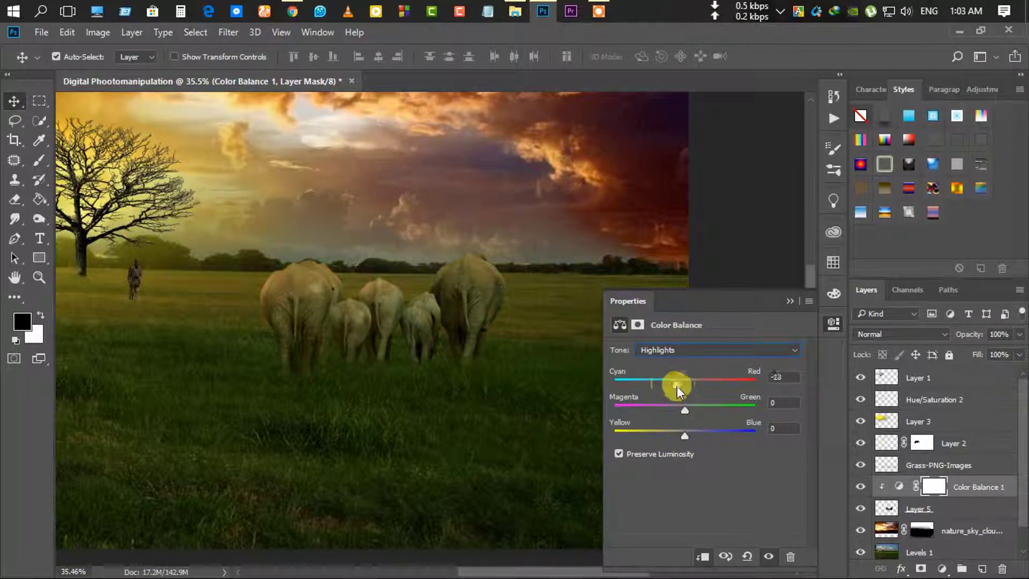
left_click(787, 305)
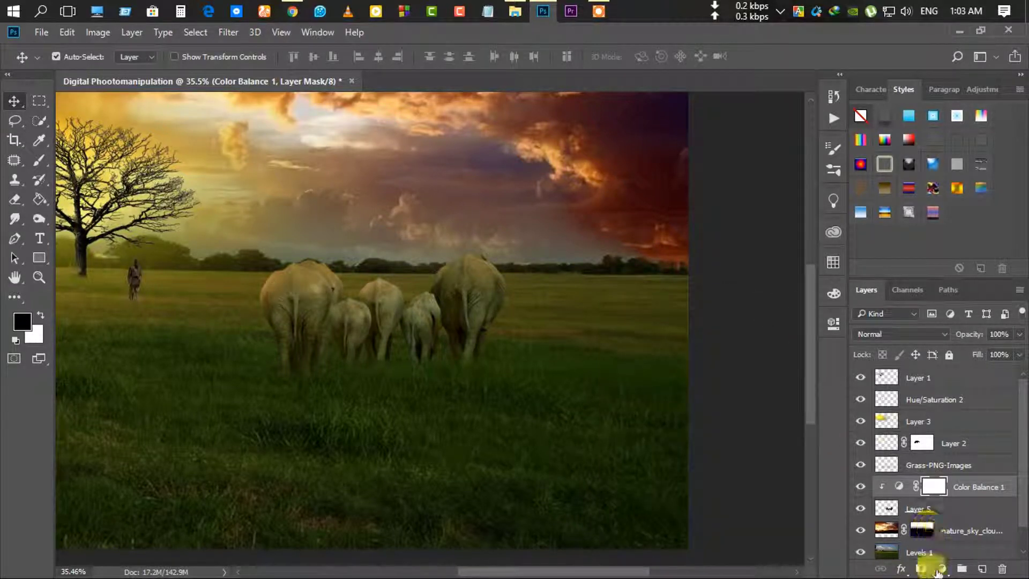
left_click(942, 568)
Add a clipped Brightness/Contrast layer at brightness 6, contrast 54.
left_click(916, 297)
left_click_drag(704, 382, 715, 382)
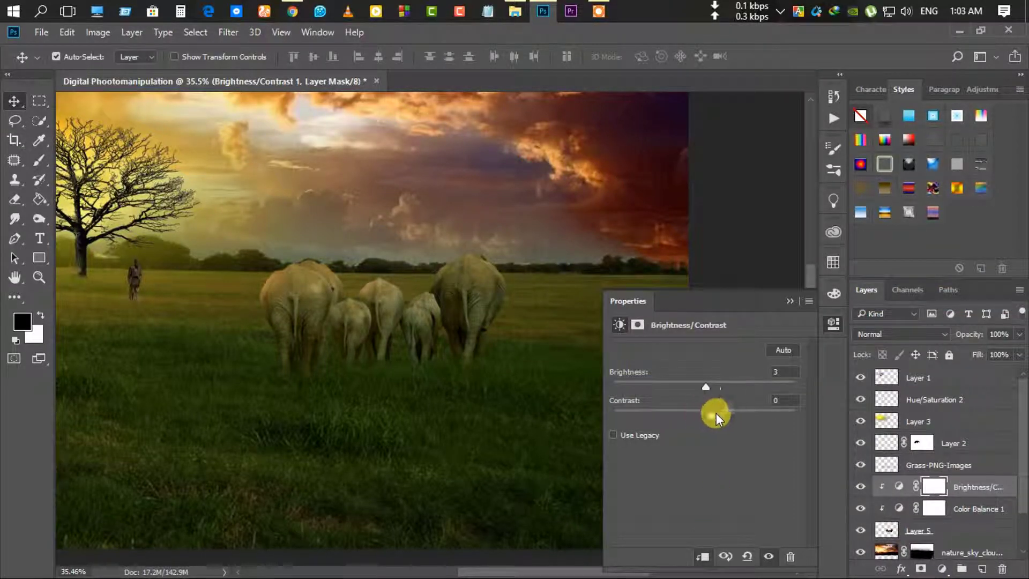
left_click_drag(704, 385, 696, 388)
left_click(790, 301)
scroll(241, 298, "down", 2)
scroll(299, 345, "up", 2)
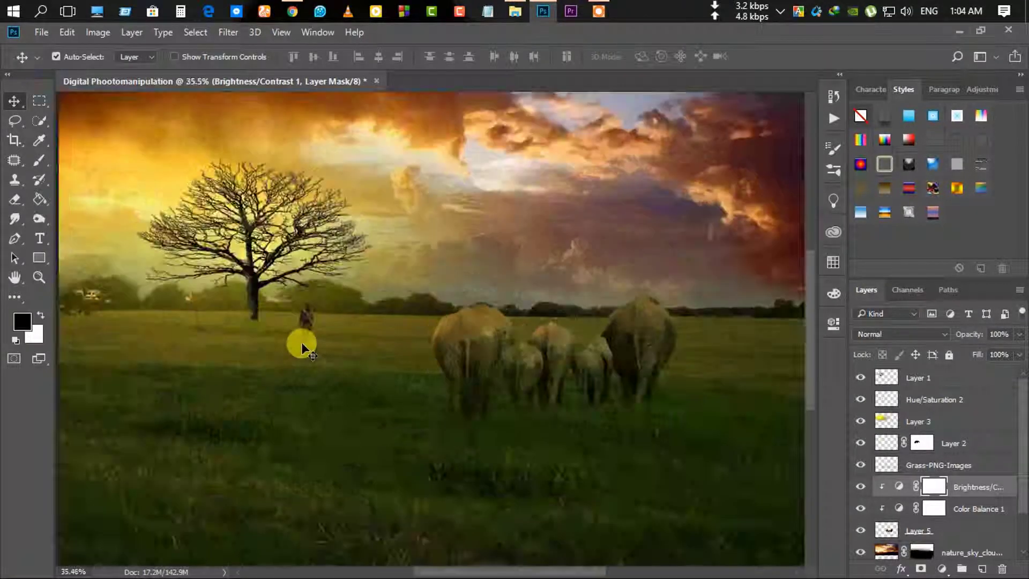
scroll(310, 349, "down", 1)
scroll(303, 341, "up", 1)
scroll(300, 335, "up", 2)
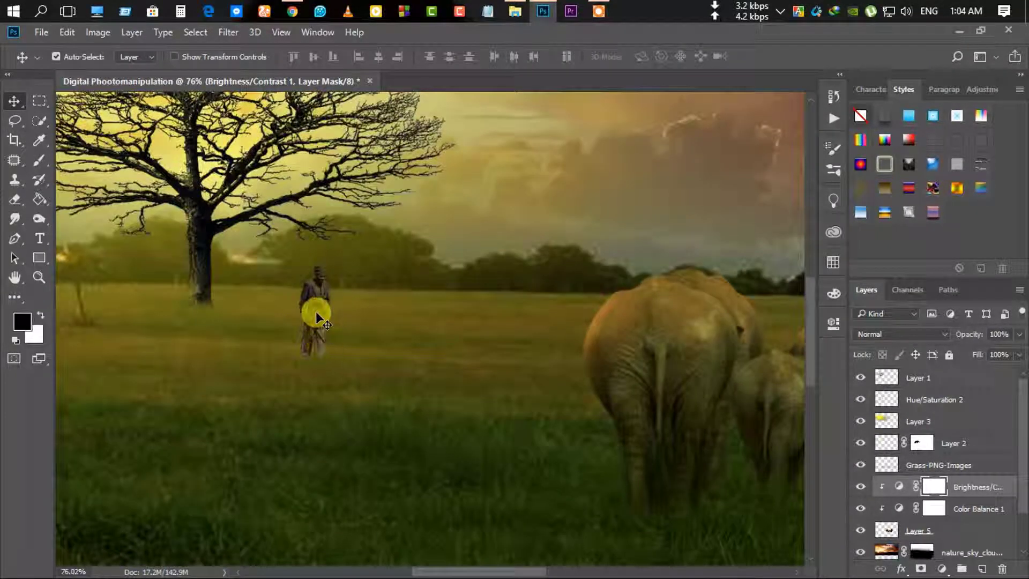
scroll(314, 310, "up", 2)
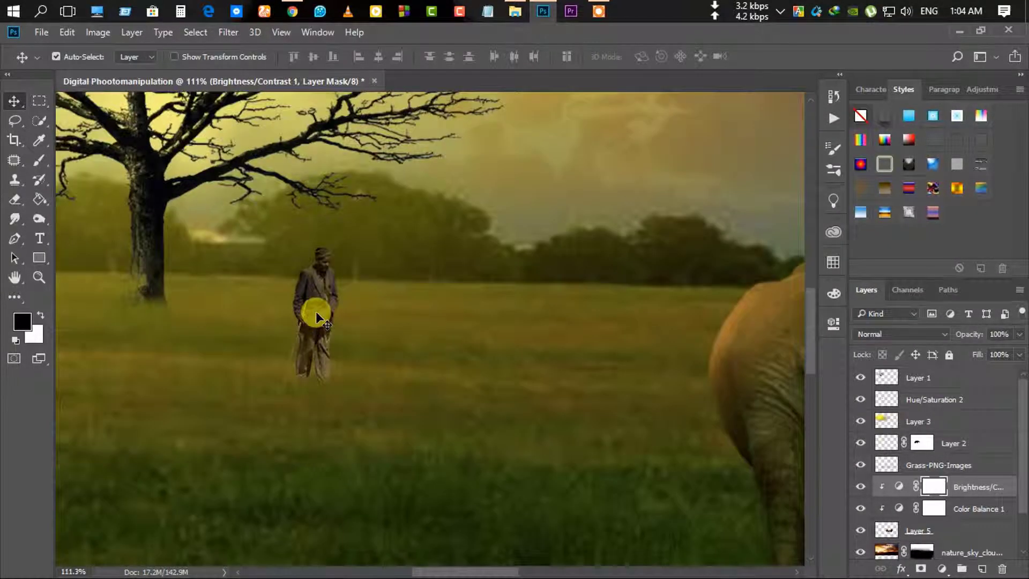
Compare Hue/Saturation 2, then try a clipped Levels darkening on the man and delete it.
left_click(964, 394)
left_click(861, 399)
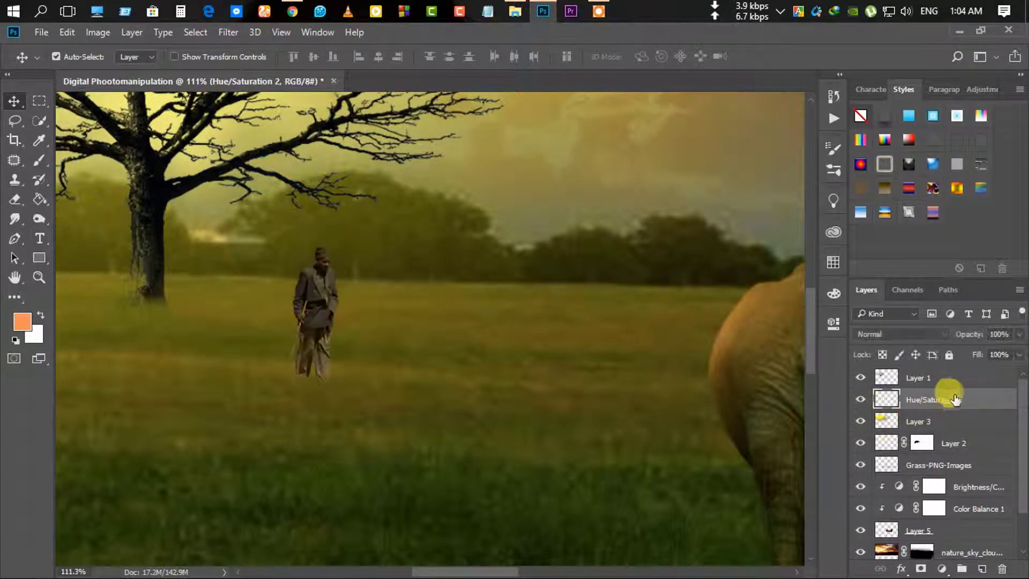
left_click(944, 571)
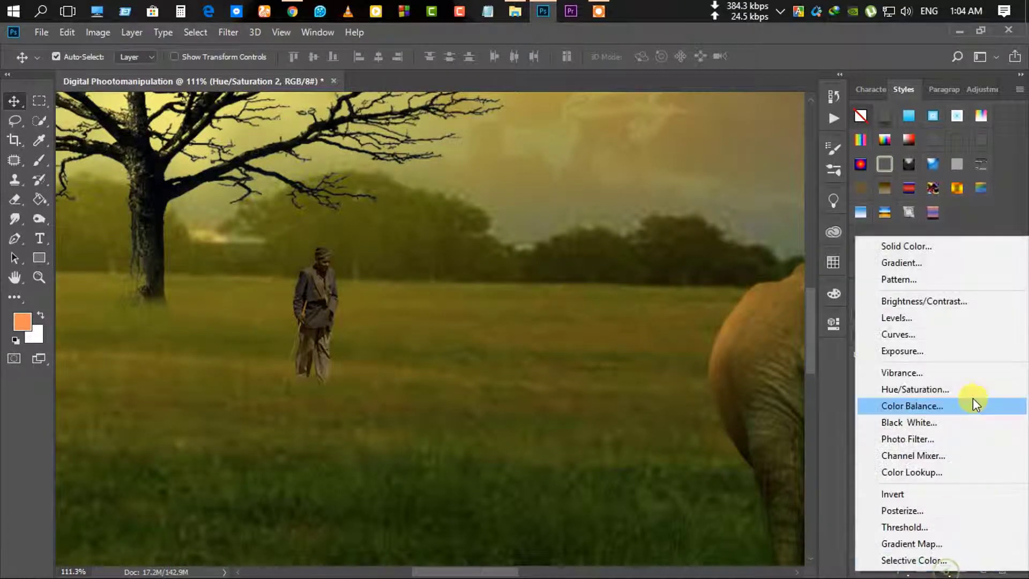
left_click(976, 315)
left_click(703, 556)
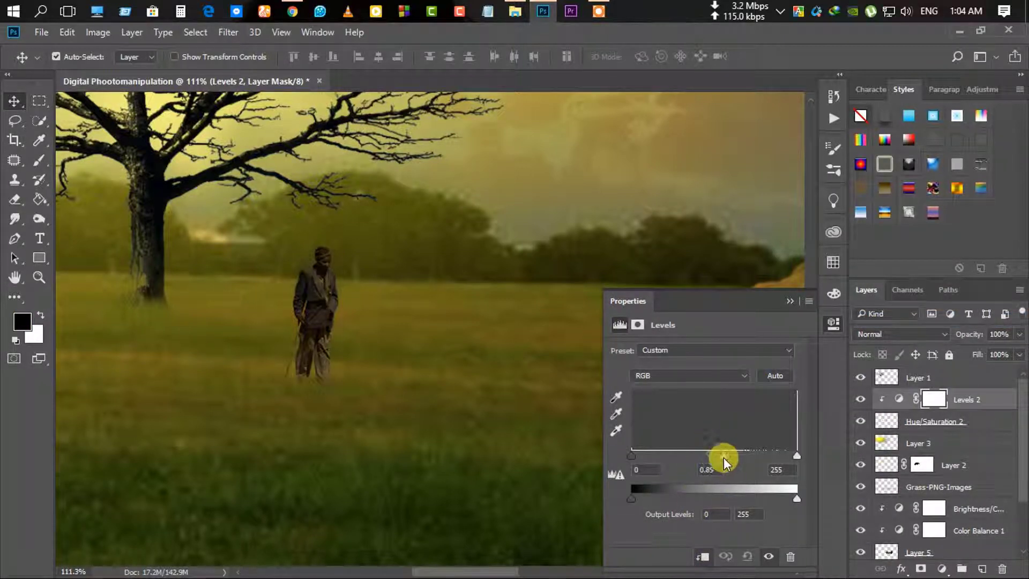
left_click_drag(718, 455, 717, 455)
left_click_drag(639, 454, 685, 414)
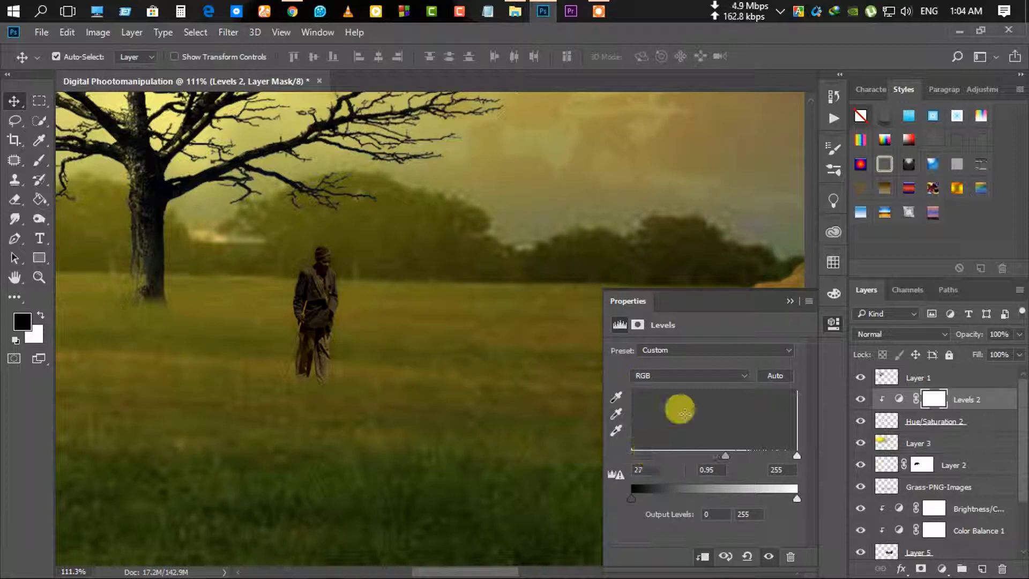
left_click(791, 302)
key("Delete")
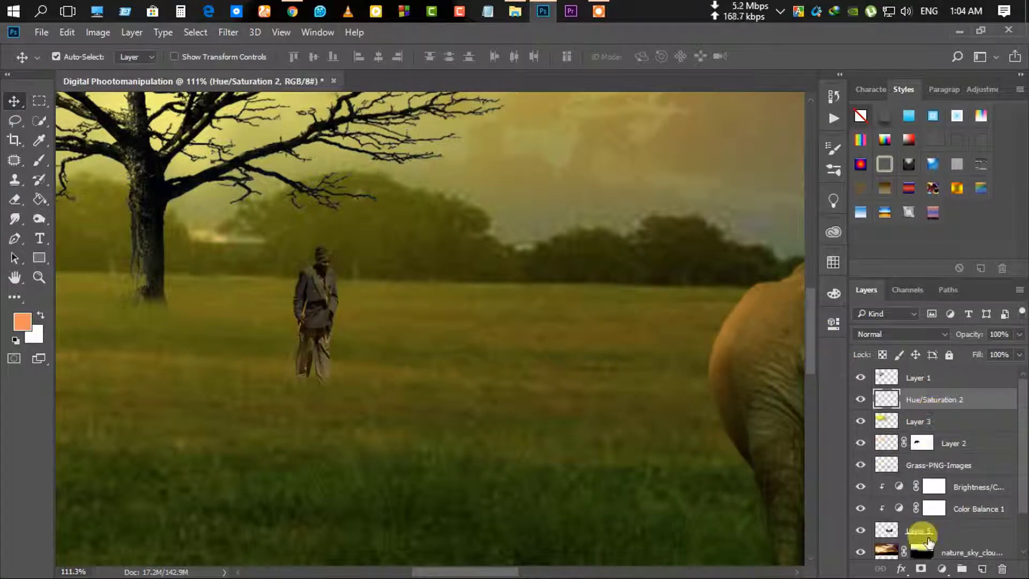
Add a clipped Hue/Saturation layer with Hue +21 for the man.
left_click(922, 570)
left_click(931, 383)
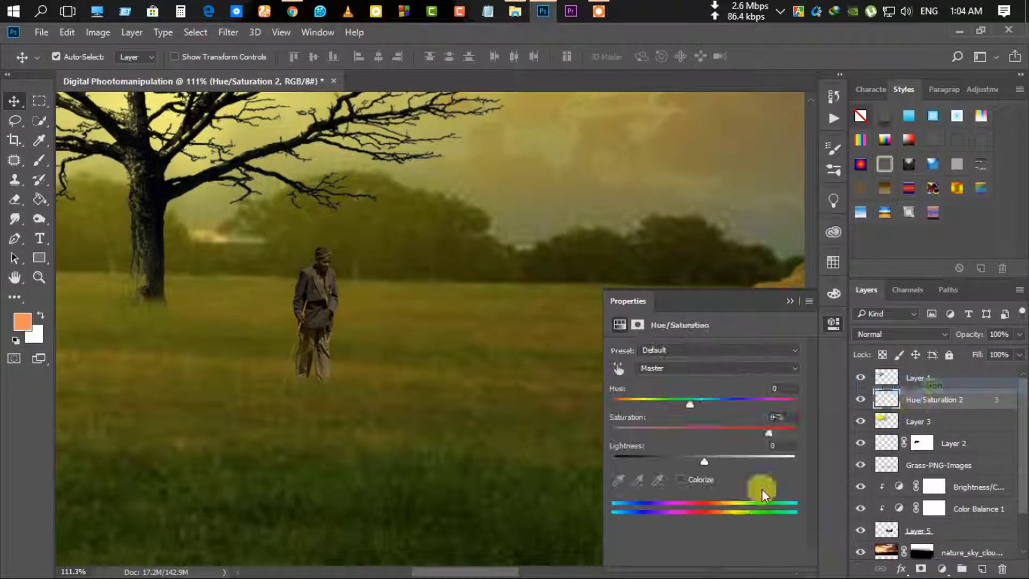
left_click(703, 554)
mouse_move(687, 403)
left_mouse_down()
mouse_move(724, 404)
mouse_move(701, 461)
left_mouse_up()
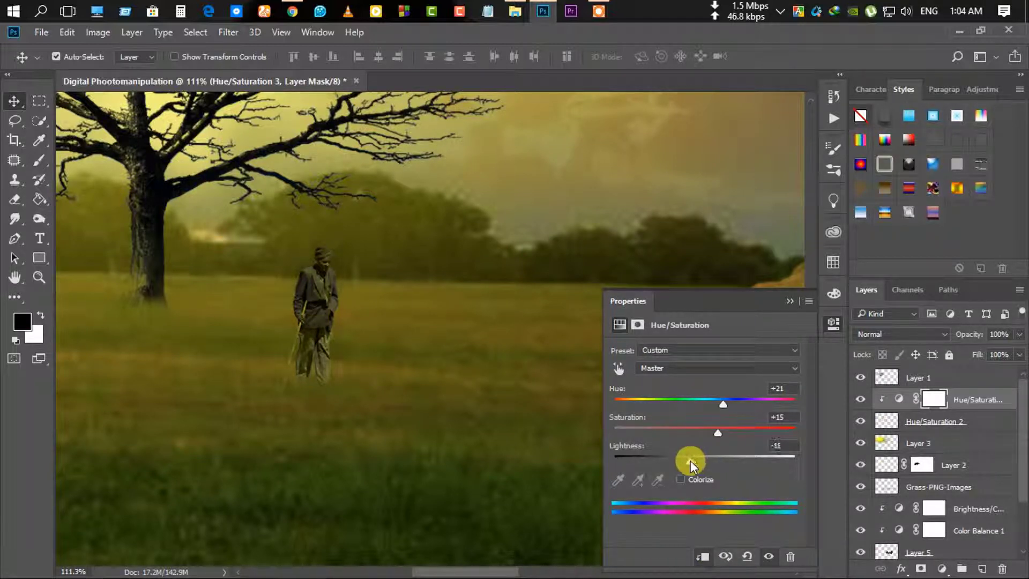
left_click(789, 301)
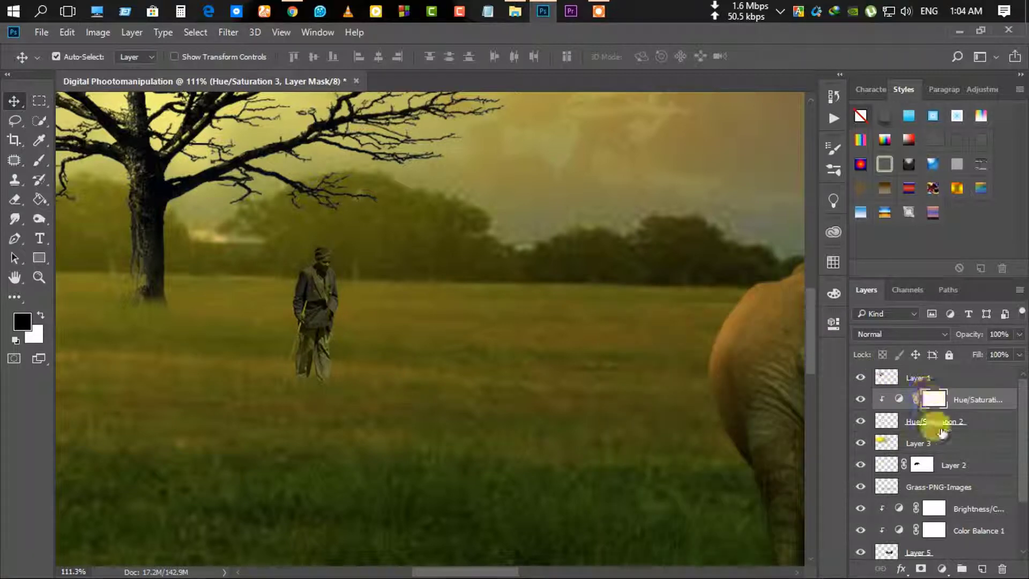
Save the document and select both Hue/Saturation layers together.
left_click(940, 423)
key("ctrl+s")
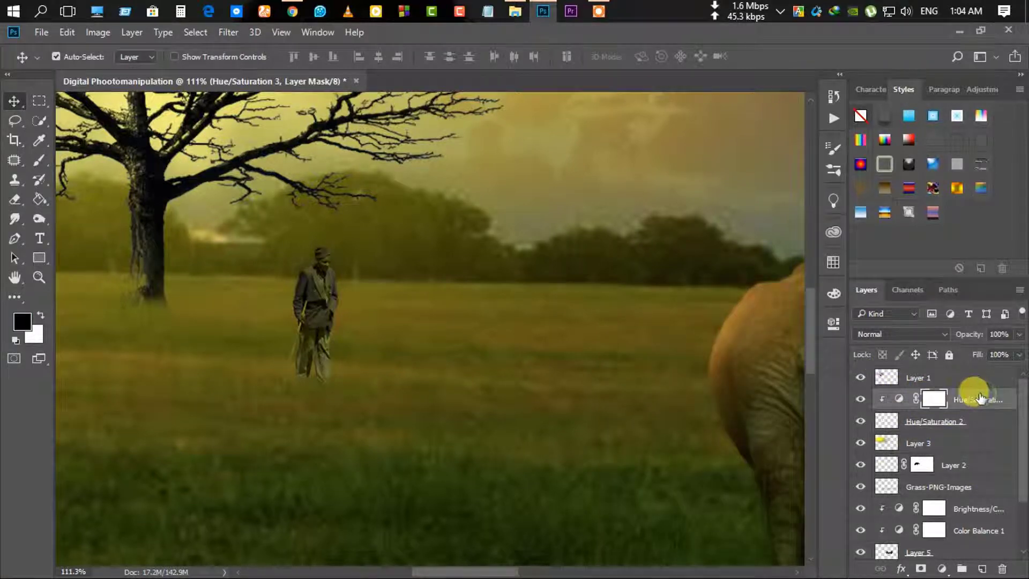
key("ctrl+0")
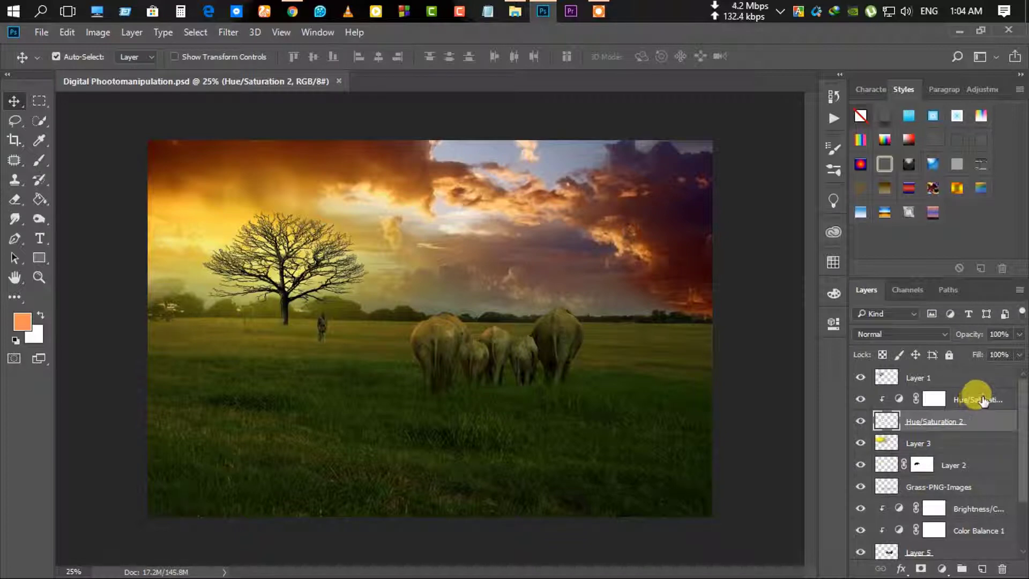
left_click(984, 401, "ctrl")
Merge the two Hue/Saturation layers into a single Hue/Saturation 3 layer.
key("ctrl+e")
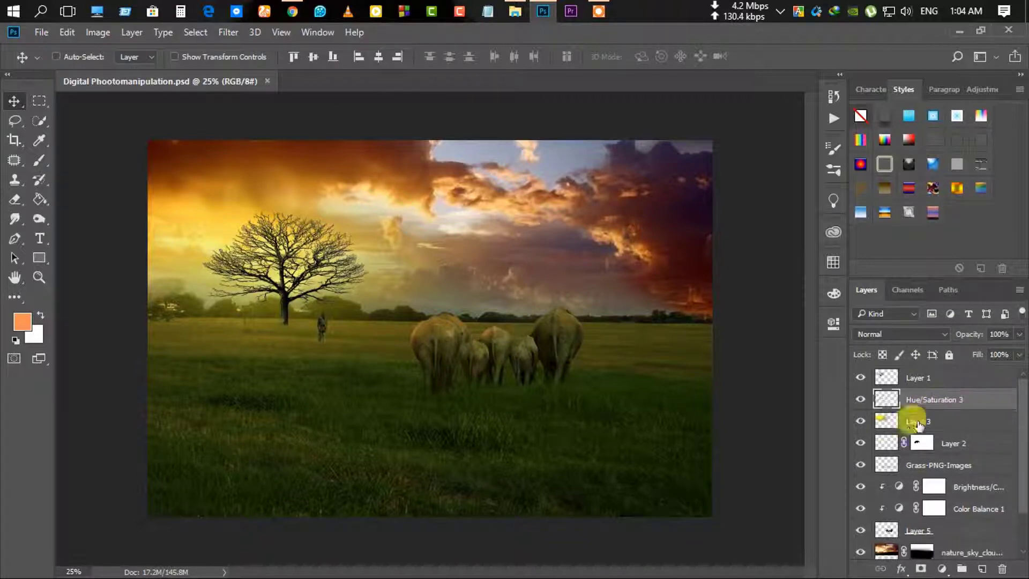
scroll(362, 384, "up", 1)
scroll(335, 348, "up", 1)
scroll(335, 347, "up", 1)
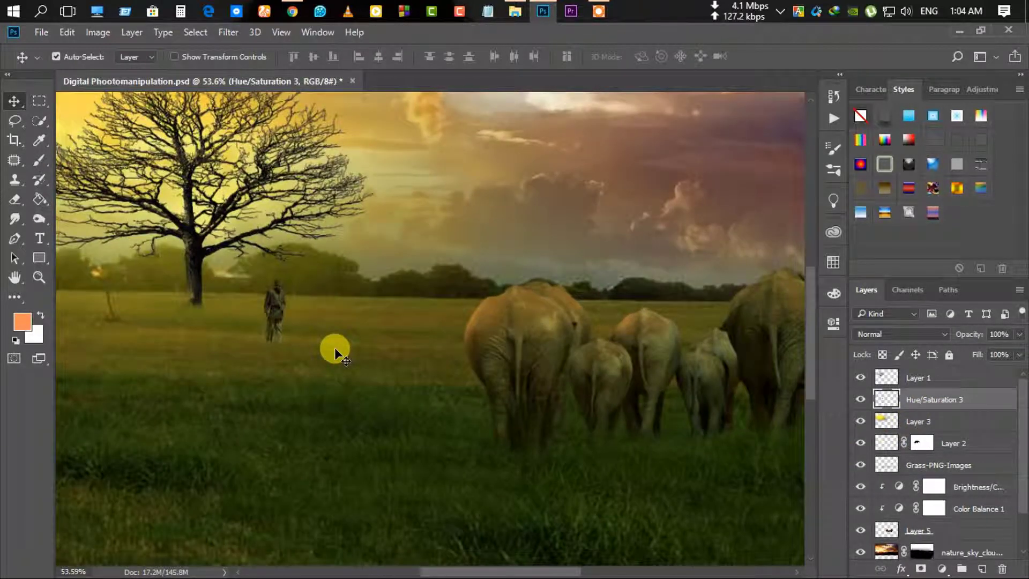
scroll(335, 348, "up", 1)
scroll(335, 347, "down", 2)
scroll(387, 362, "down", 2)
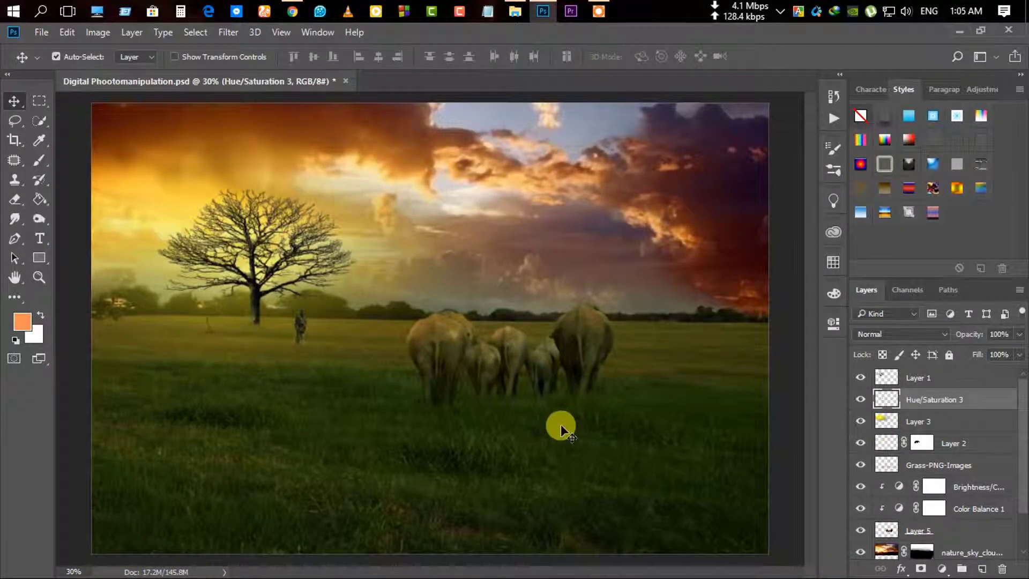
scroll(561, 424, "down", 1)
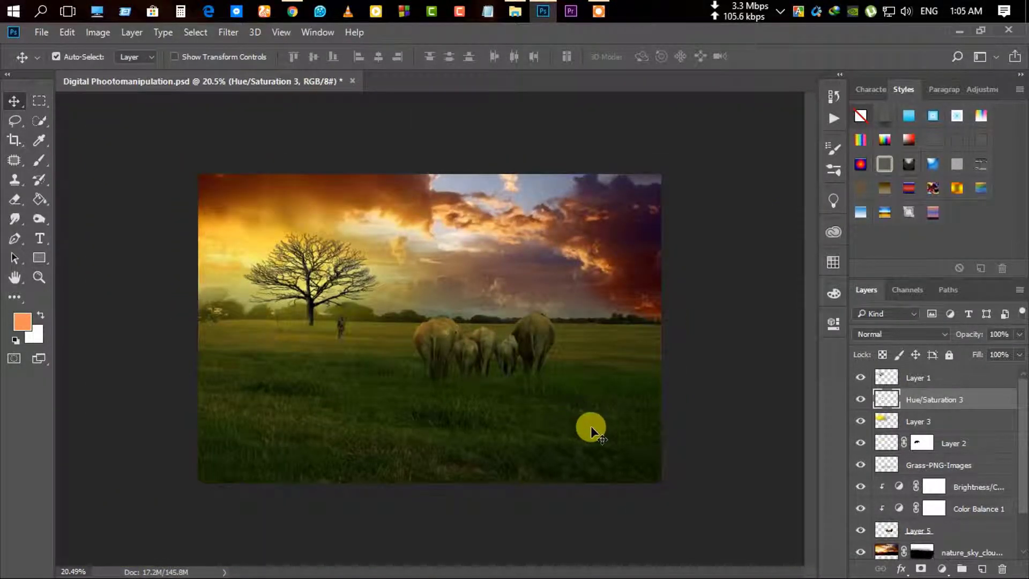
Place the flying-bird image, scaled to about 42%, in the sky above the tree.
left_click(519, 10)
mouse_move(892, 134)
left_mouse_down()
mouse_move(646, 27)
mouse_move(461, 287)
left_mouse_up()
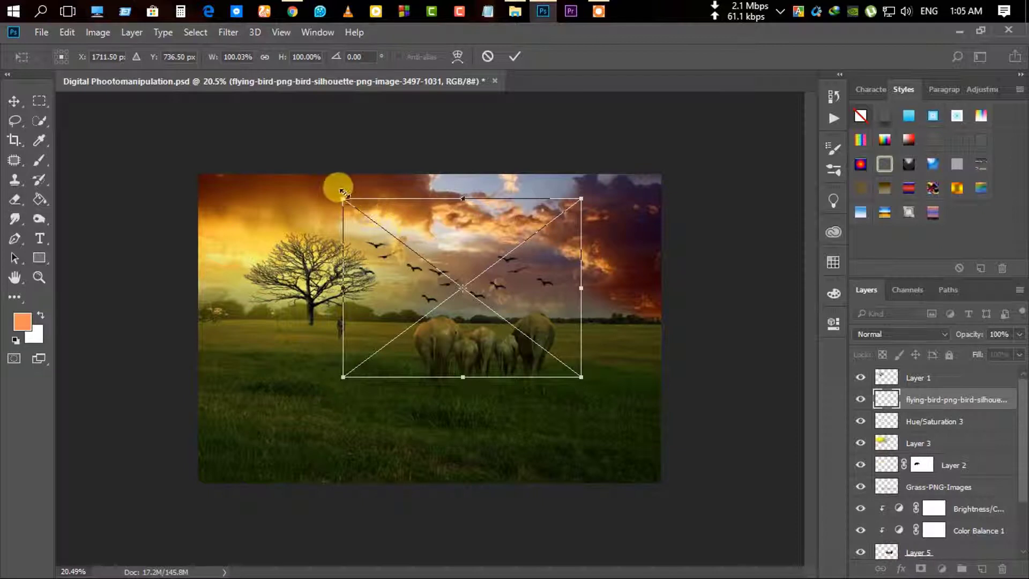
left_click_drag(342, 192, 460, 280)
left_click_drag(491, 319, 343, 225)
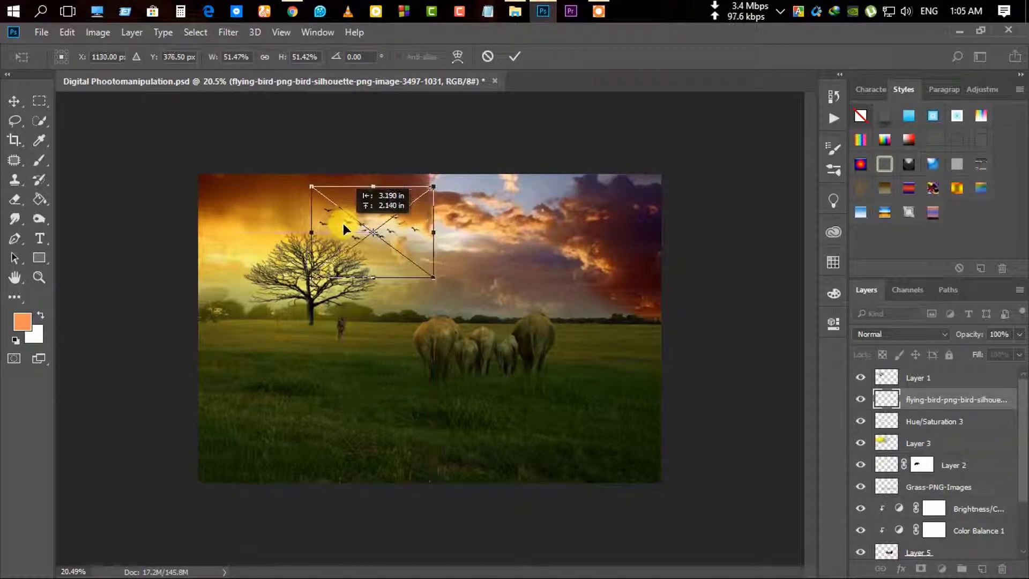
left_click_drag(312, 186, 322, 200)
left_click_drag(371, 226, 383, 232)
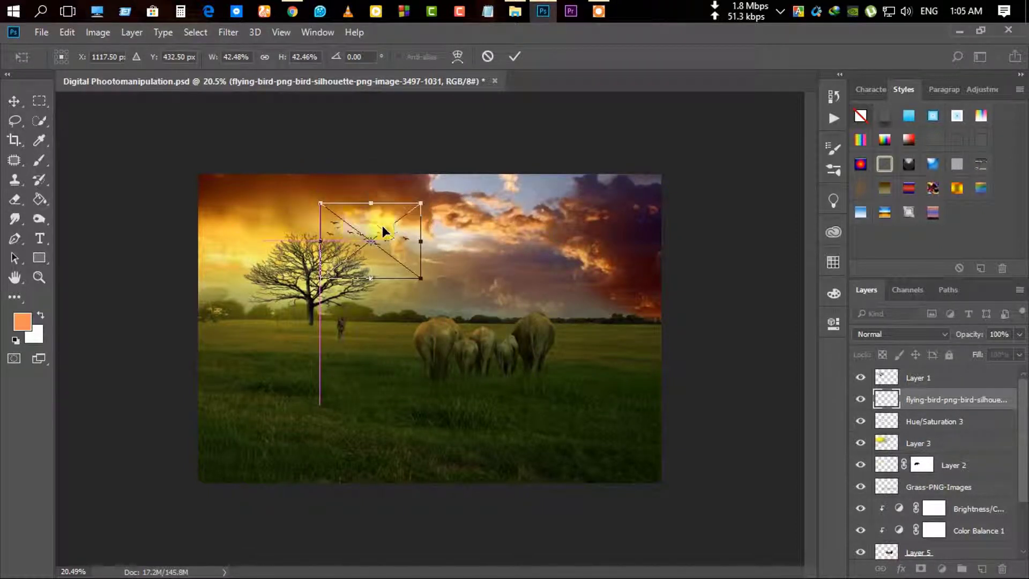
left_click(508, 63)
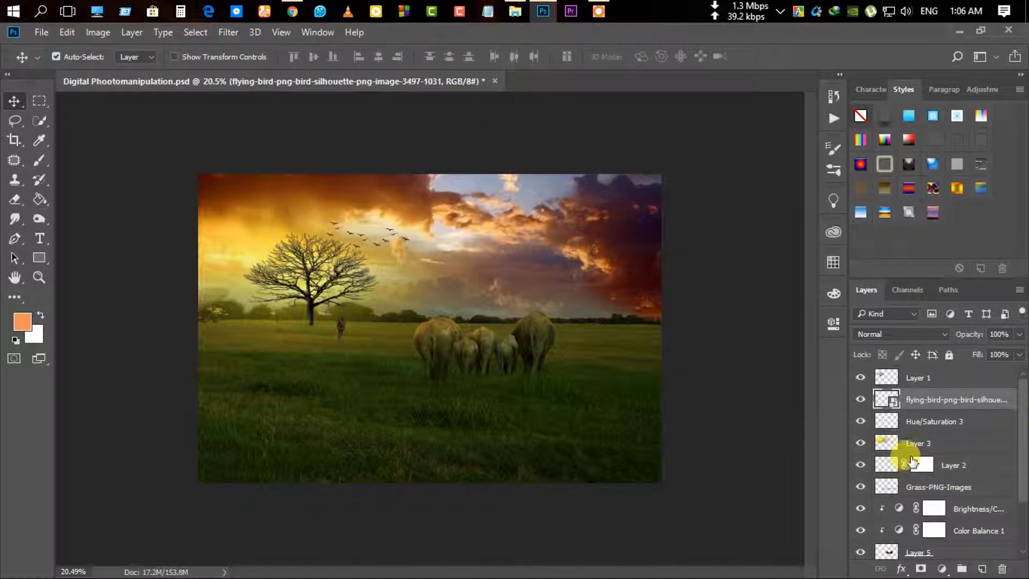
Rasterize the bird layer.
right_click(916, 398)
left_click(738, 359)
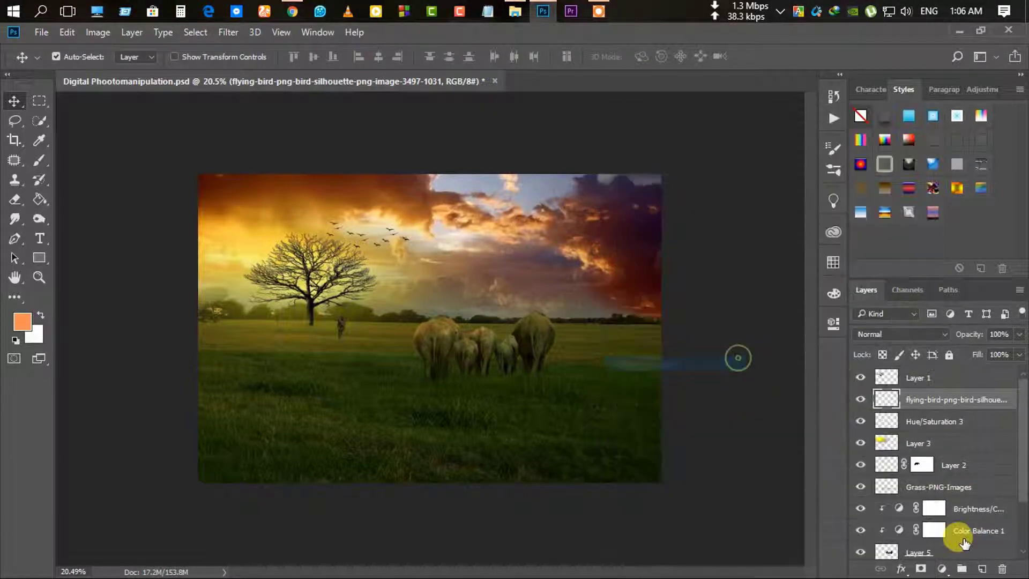
left_click(515, 10)
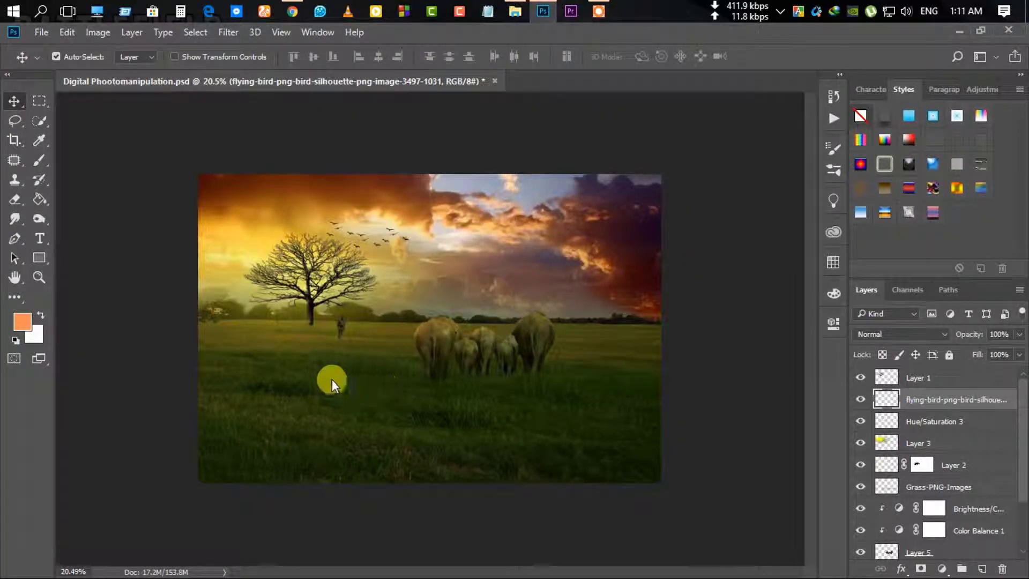
Place the rusty car image, shrunk onto the field left of the tree.
left_click_drag(580, 36, 330, 378)
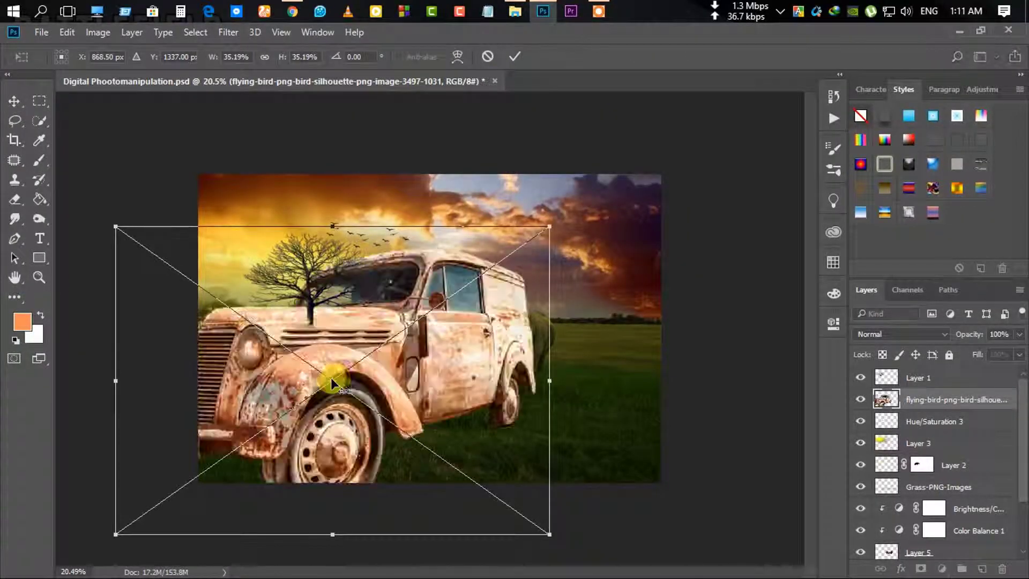
mouse_move(144, 236)
left_mouse_down()
mouse_move(395, 421)
mouse_move(285, 337)
mouse_move(317, 354)
mouse_move(471, 354)
left_mouse_up()
scroll(321, 362, "up", 5)
left_click_drag(423, 435, 221, 339)
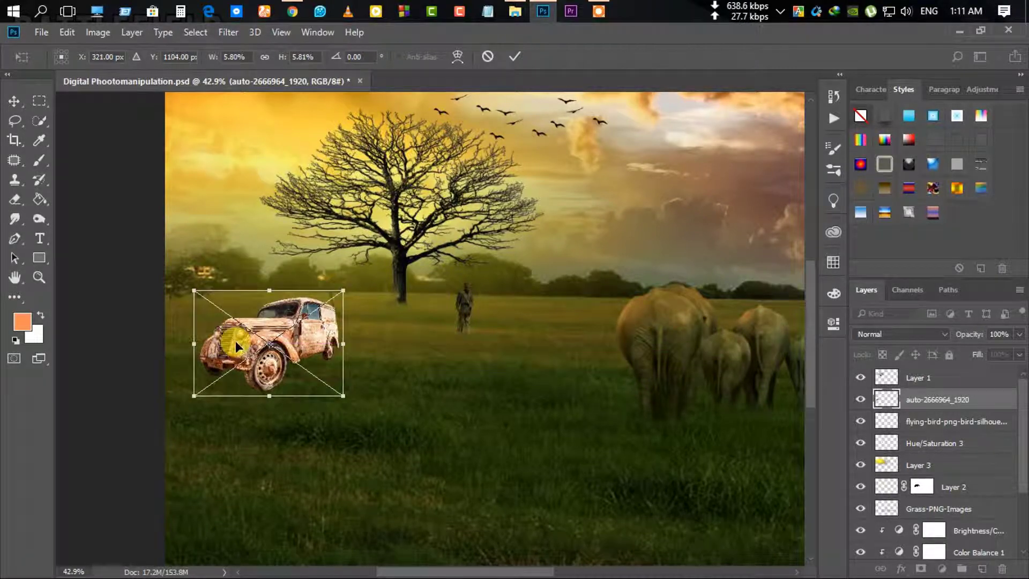
left_click_drag(193, 291, 229, 314)
mouse_move(278, 348)
left_mouse_down()
mouse_move(231, 317)
mouse_move(244, 318)
left_mouse_up()
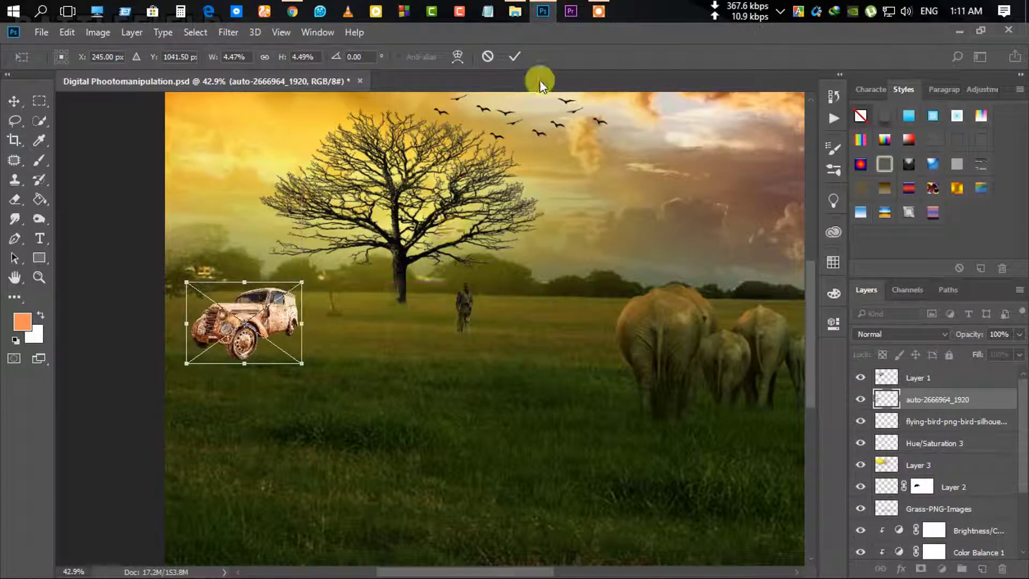
left_click(512, 59)
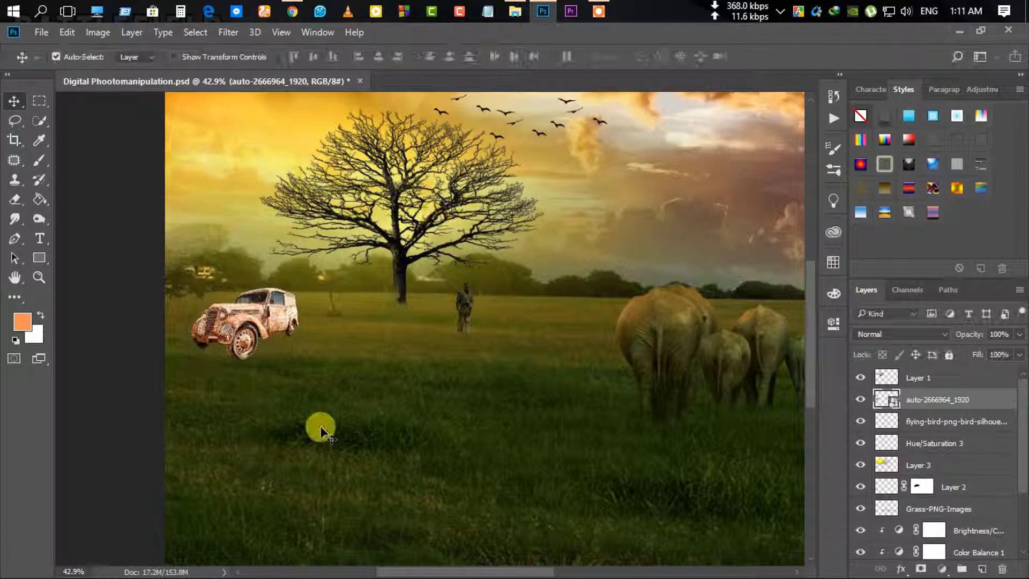
Mask the car layer and brush black along its base to fade the wheels into grass.
left_click(923, 570)
left_click(50, 160)
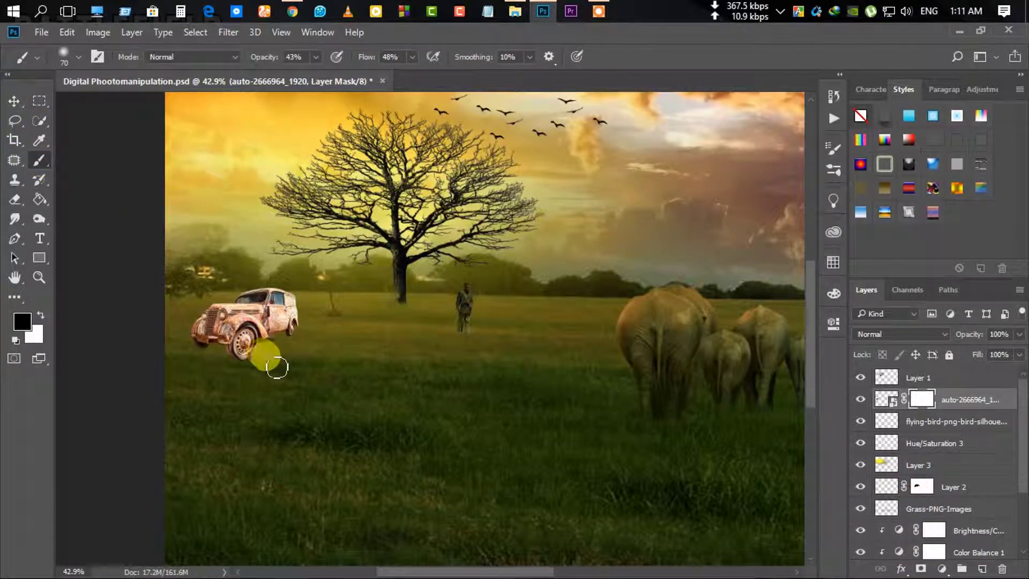
mouse_move(244, 351)
left_mouse_down()
mouse_move(232, 343)
mouse_move(322, 333)
left_mouse_up()
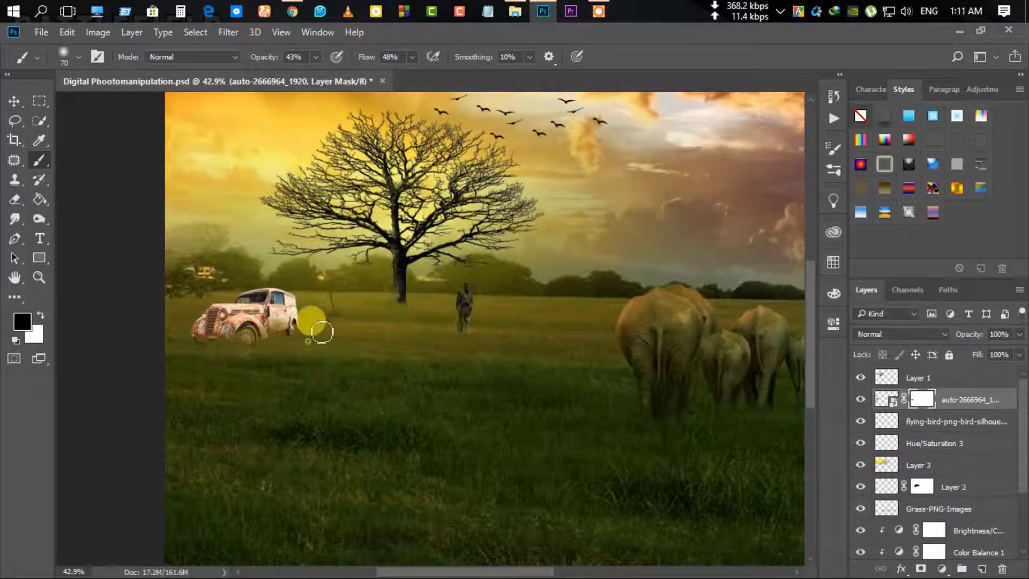
left_click_drag(269, 352, 214, 356)
scroll(206, 340, "up", 5, "alt")
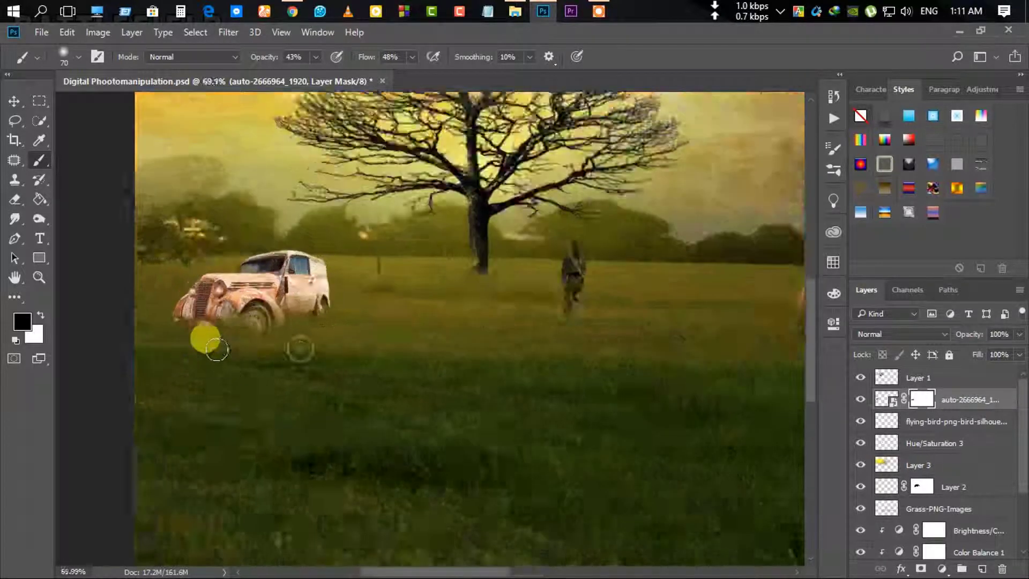
mouse_move(351, 309)
left_mouse_down()
mouse_move(298, 303)
mouse_move(333, 316)
left_mouse_up()
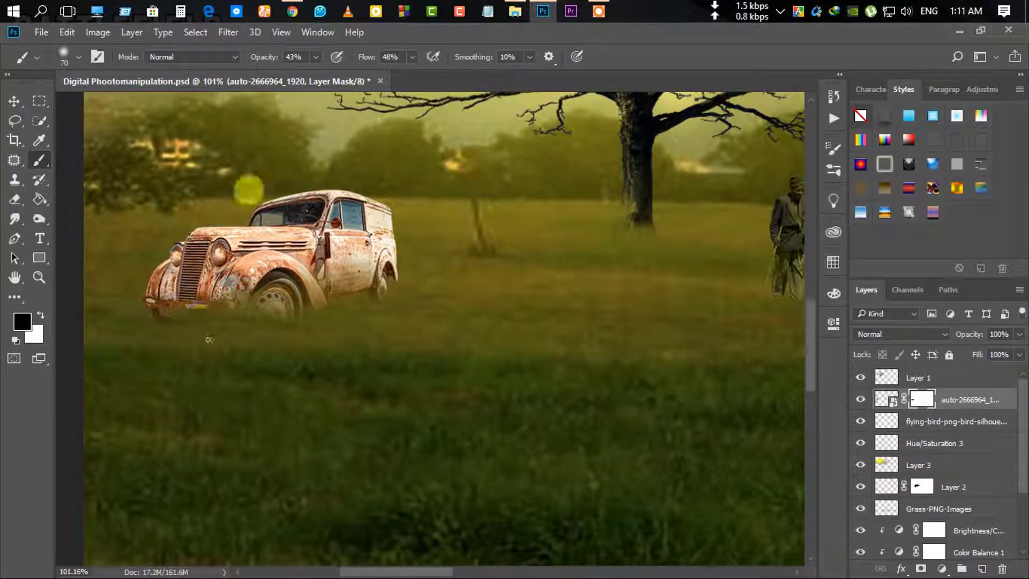
left_click(382, 51)
left_click_drag(268, 64, 276, 63)
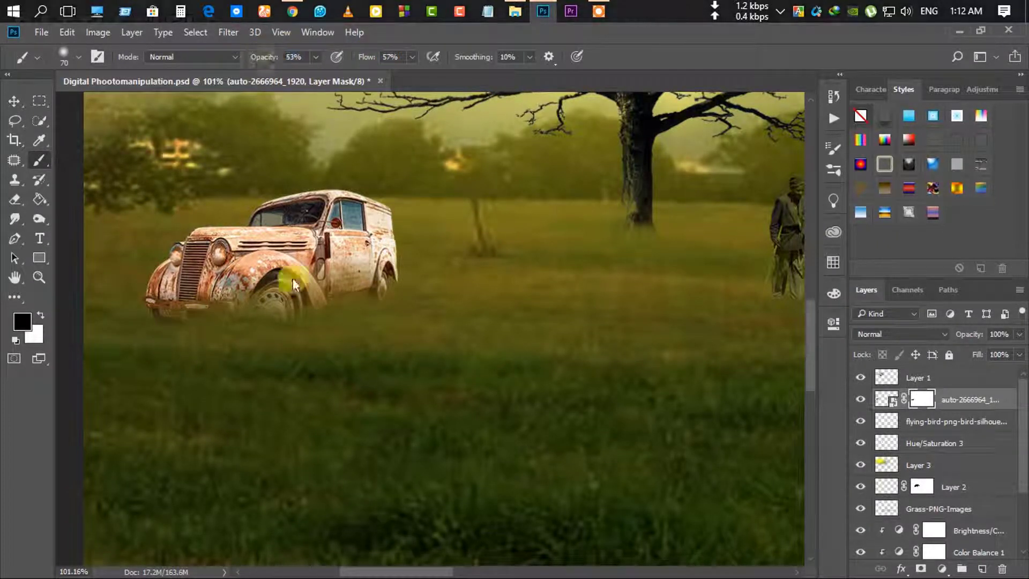
mouse_move(276, 288)
left_mouse_down()
mouse_move(211, 305)
mouse_move(287, 294)
left_mouse_up()
Drag the Grass-PNG-Images file into the composition.
scroll(308, 340, "down", 3, "alt")
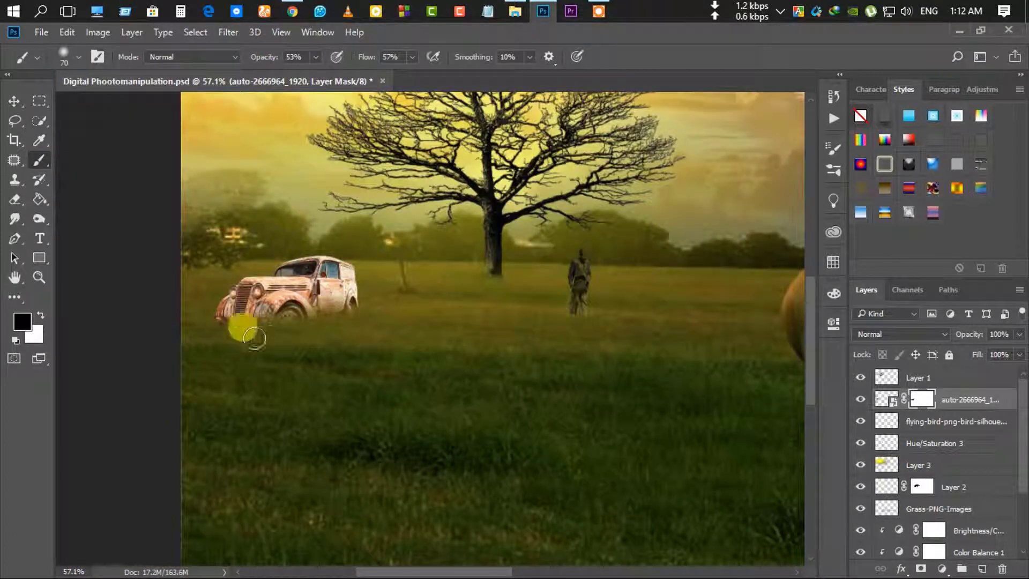
left_click(516, 11)
left_click_drag(201, 241, 320, 330)
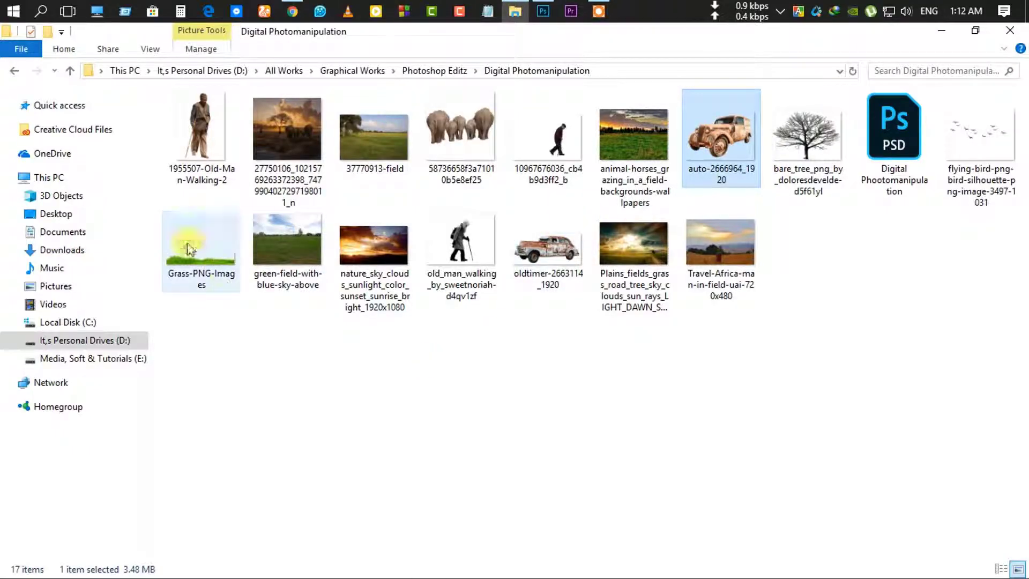
Scale the grass patch down and position it in front of the car.
scroll(321, 330, "down", 3, "alt")
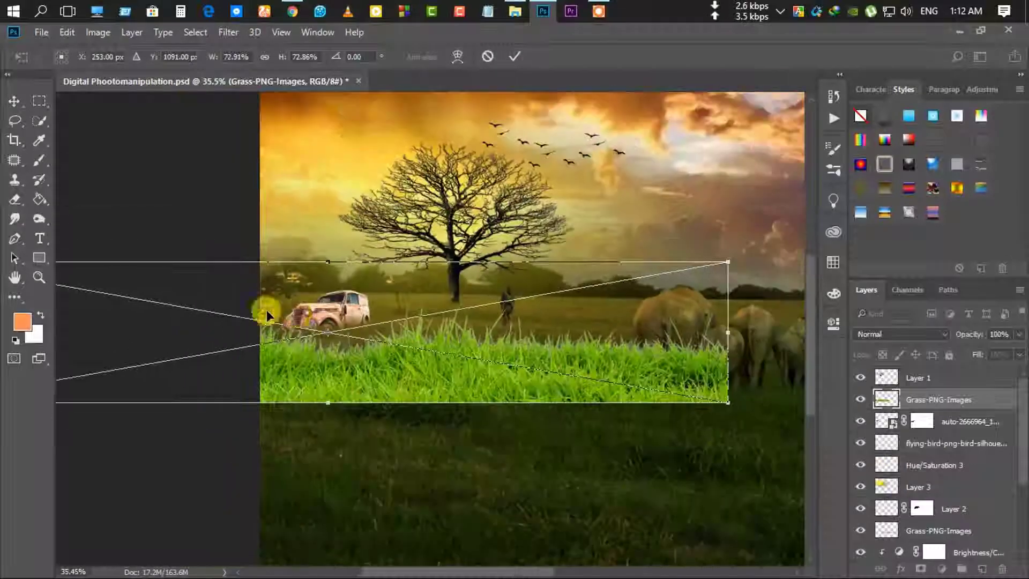
scroll(265, 309, "down", 2, "alt")
left_click_drag(370, 348, 260, 355)
scroll(201, 354, "up", 4)
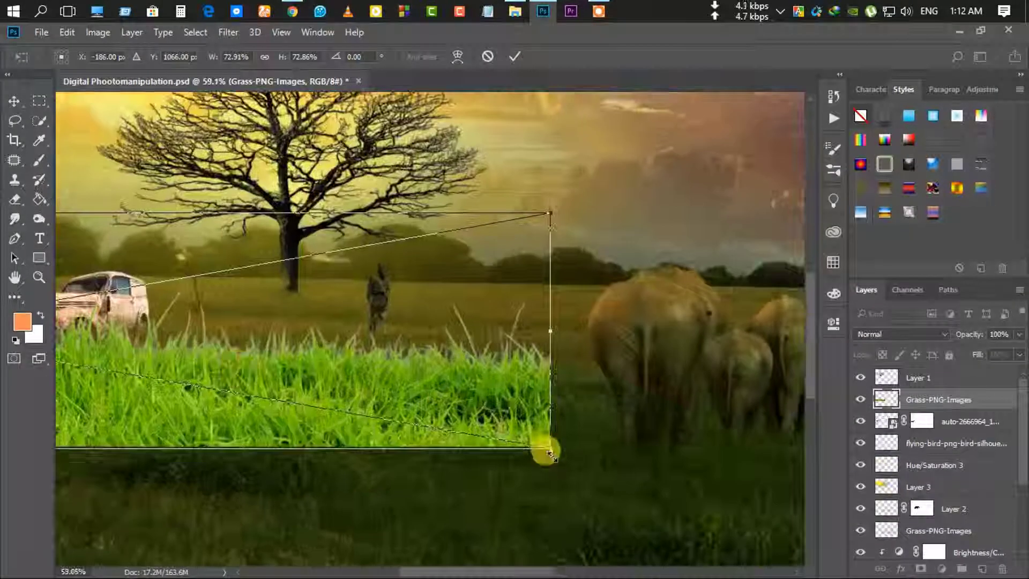
mouse_move(558, 345)
left_mouse_down()
mouse_move(551, 354)
mouse_move(657, 376)
left_mouse_up()
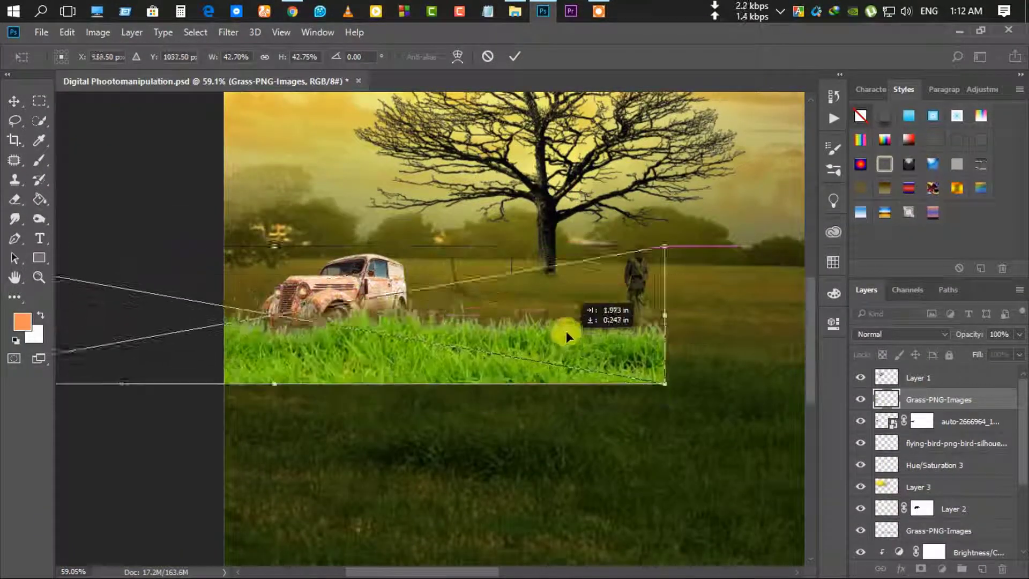
left_click(514, 56)
Mask the grass layer and softly hide its right edge with a large brush.
left_click(922, 567)
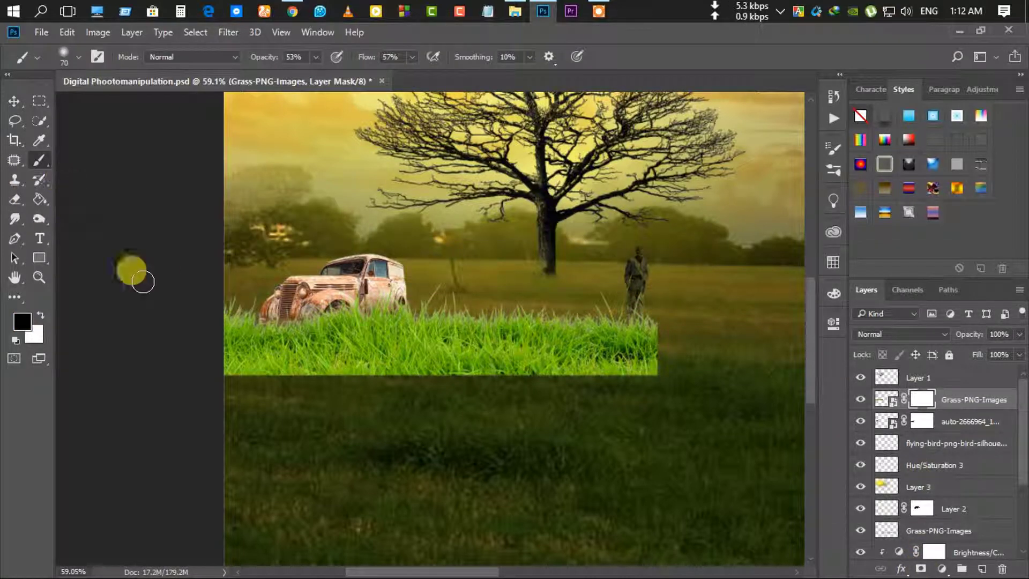
scroll(170, 363, "down", 2)
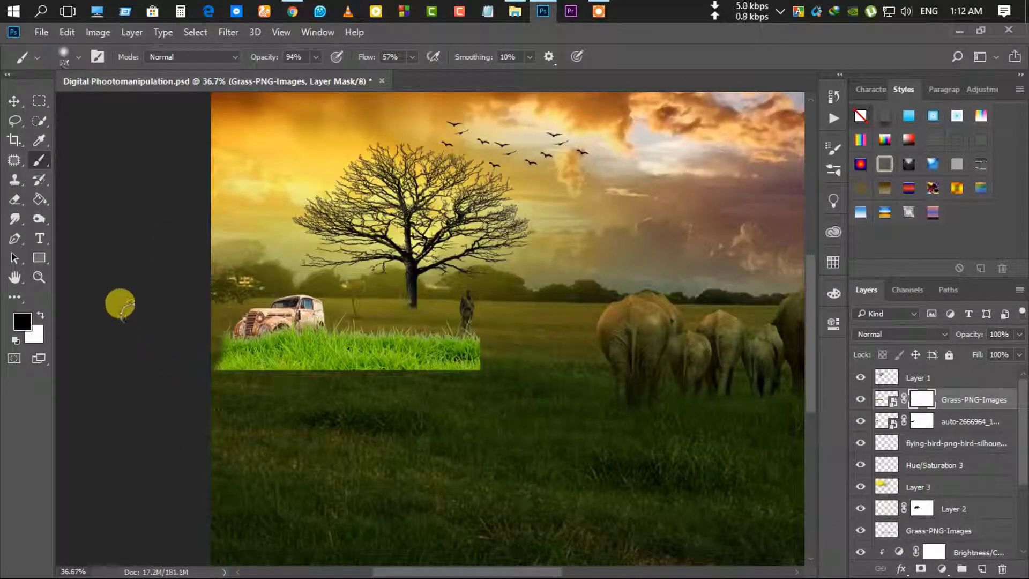
scroll(140, 309, "down", 2)
key("bracketright")
key("bracketright")
scroll(127, 315, "up", 2)
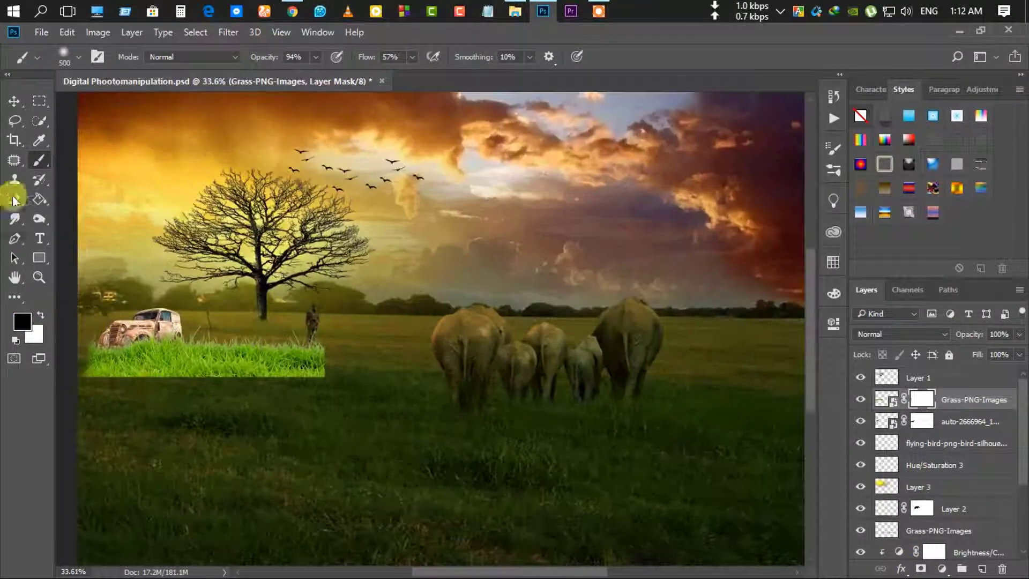
left_click_drag(322, 343, 248, 321)
With a smaller brush, fade the grass right of and in front of the car.
scroll(80, 369, "up", 2)
scroll(221, 351, "up", 2)
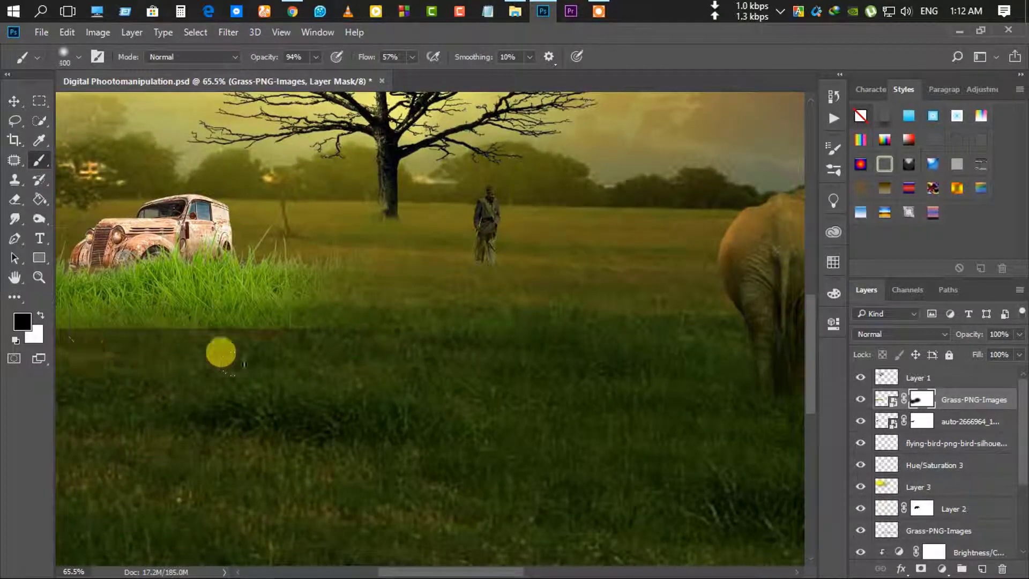
key("bracketleft")
key("bracketleft")
key("bracketleft")
mouse_move(489, 241)
left_mouse_down()
mouse_move(196, 258)
mouse_move(319, 263)
mouse_move(451, 302)
left_mouse_up()
left_click_drag(259, 57, 204, 63)
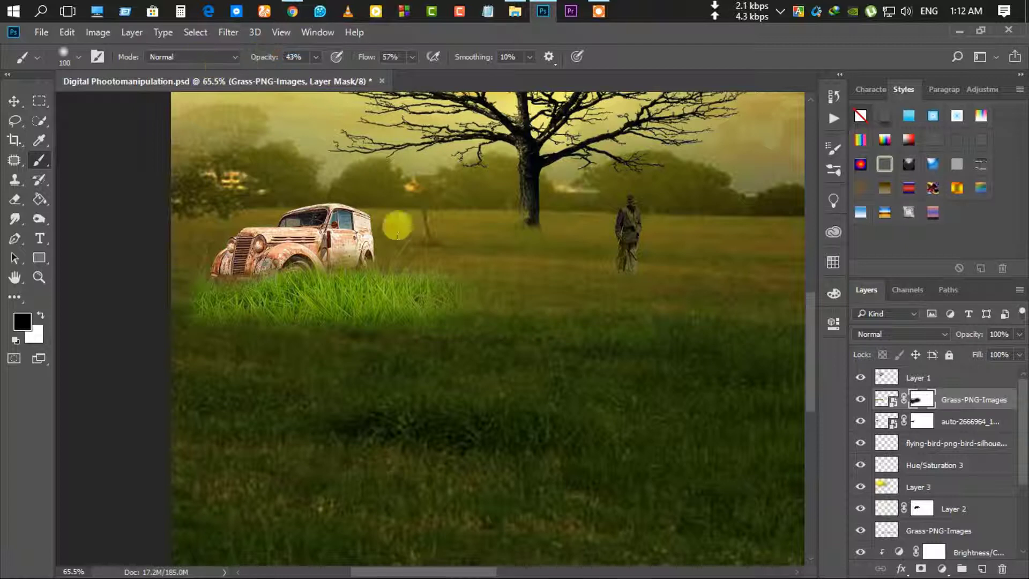
left_click_drag(465, 254, 160, 288)
left_click_drag(378, 293, 254, 295)
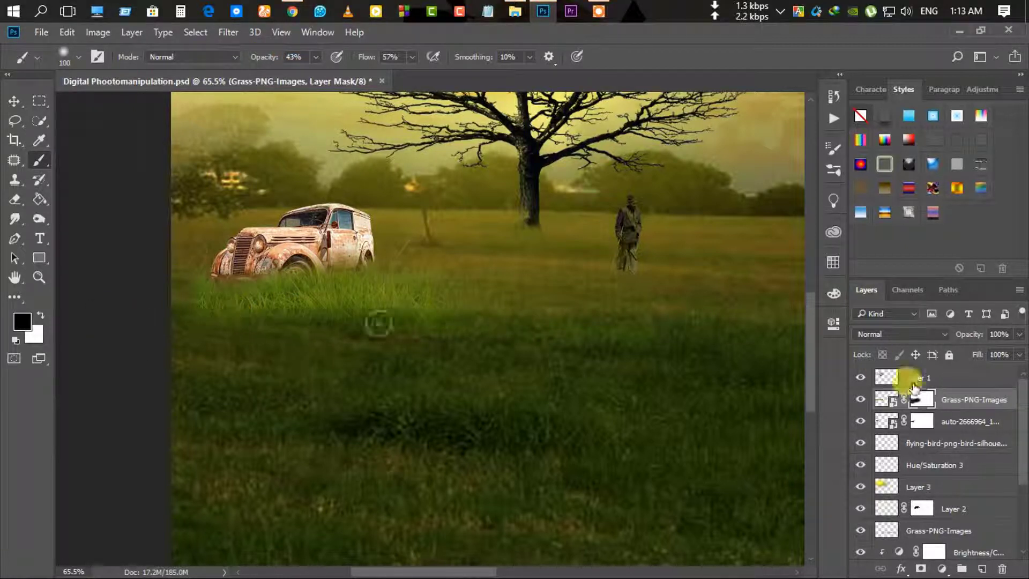
Select the Move tool and bring up the grass layer's context menu.
left_click(14, 103)
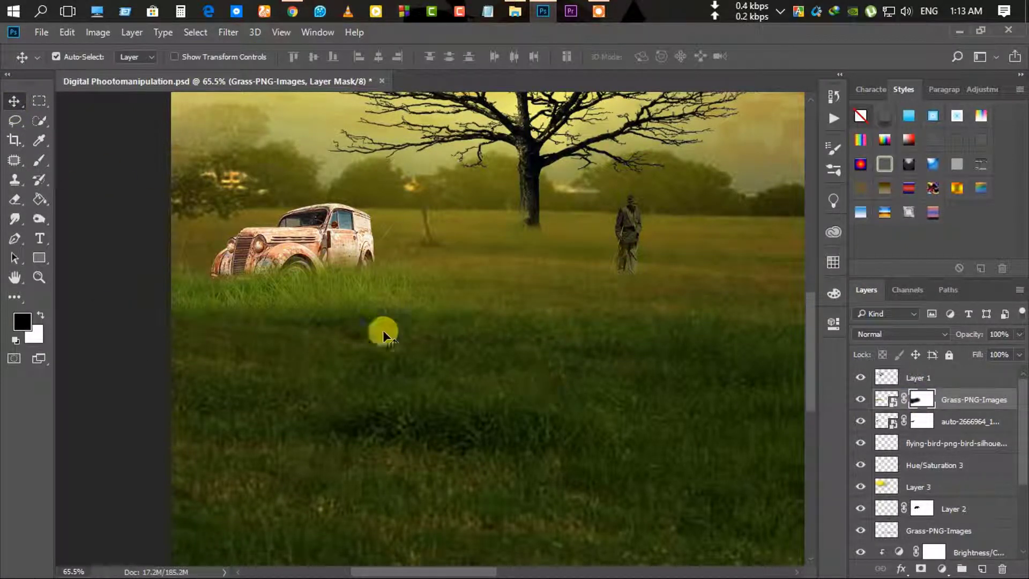
right_click(927, 401)
right_click(971, 400)
Delete the grass layer's mask and darken the grass with Brightness/Contrast.
right_click(922, 399)
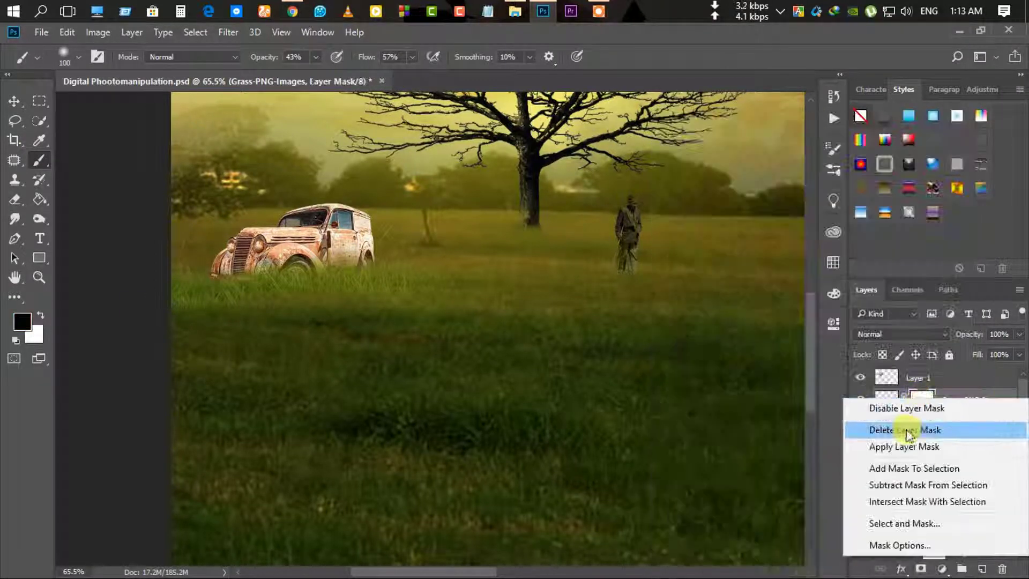
left_click(908, 431)
left_click(98, 32)
left_click(300, 60)
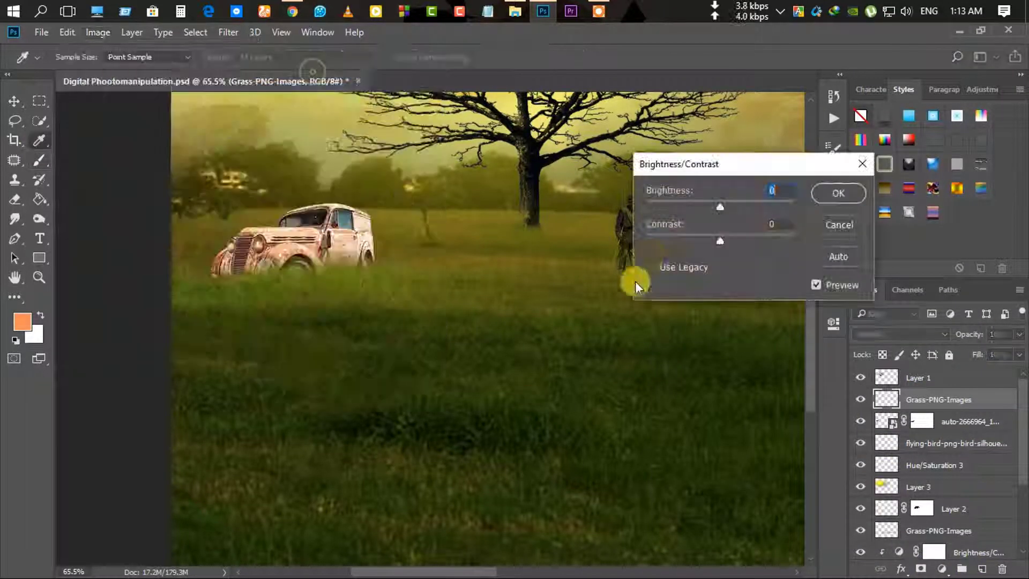
left_click_drag(720, 207, 681, 206)
left_click(838, 193)
Undo a stray stroke, re-mask the grass and hide it below the car.
key("b")
left_click_drag(391, 311, 161, 299)
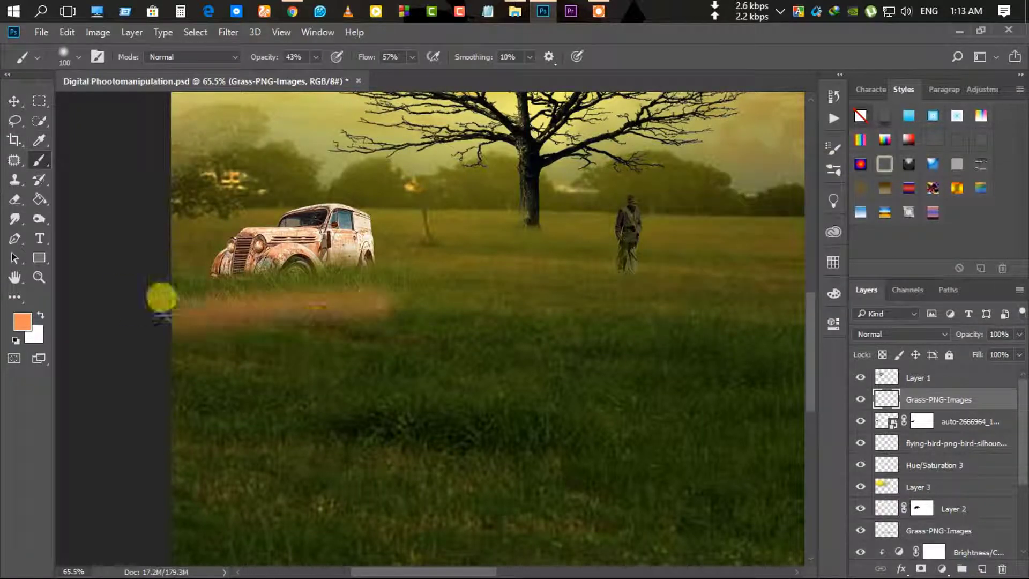
key("ctrl+z")
key("d")
left_click(921, 568)
left_click_drag(413, 306, 182, 296)
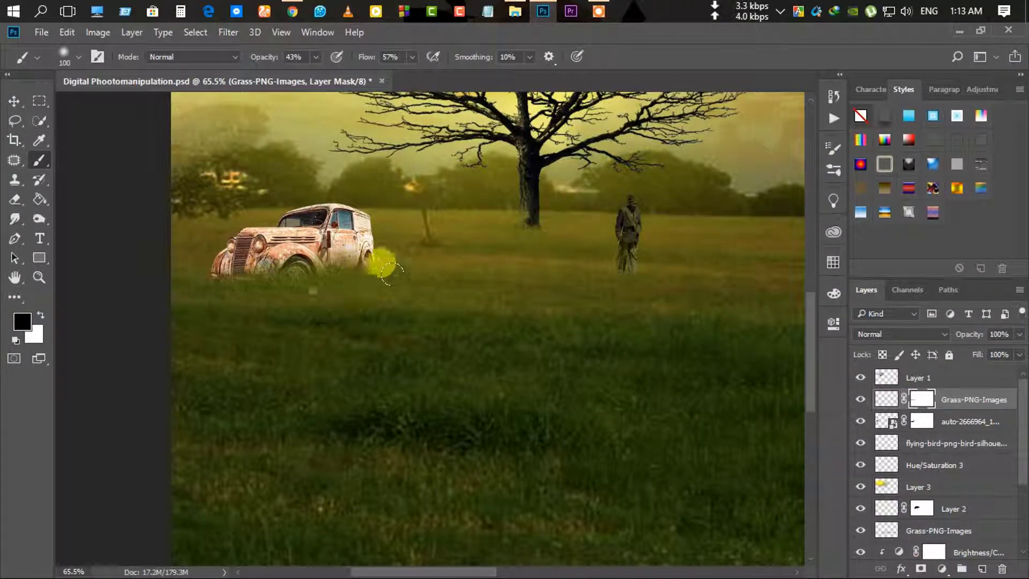
Delete the layer masks on both the grass and car layers.
scroll(235, 348, "up", 1)
right_click(922, 400)
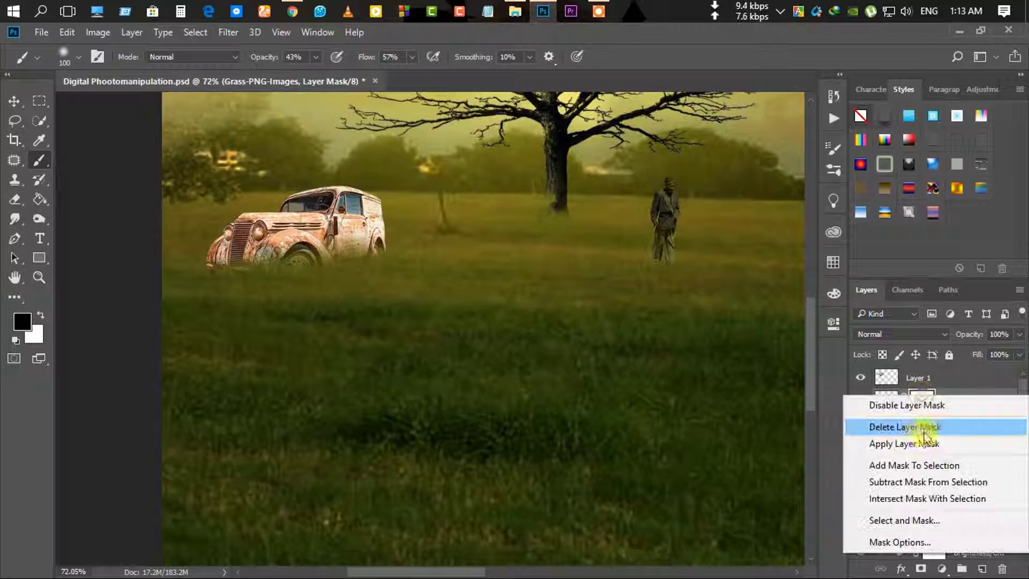
left_click(924, 428)
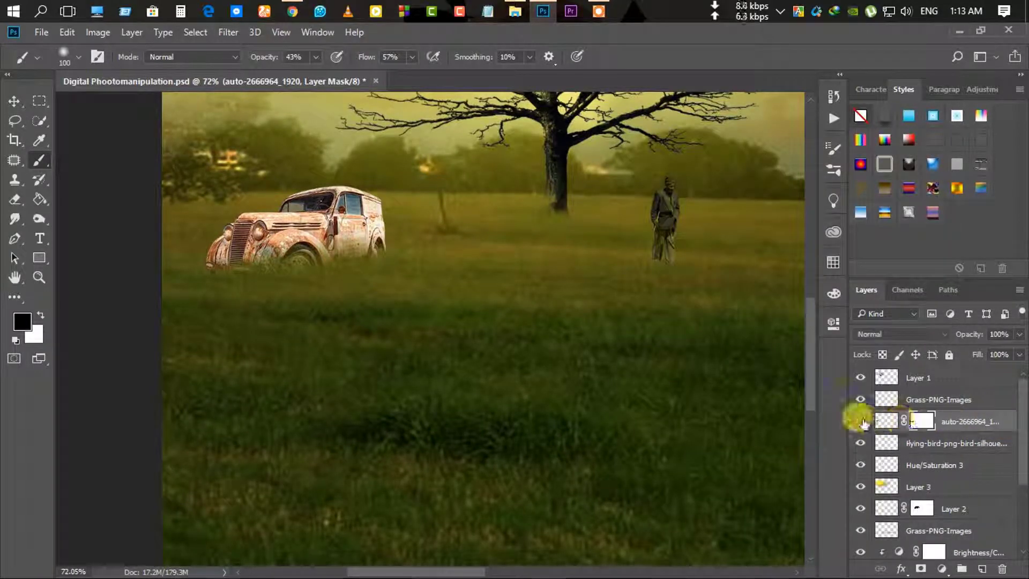
right_click(923, 421)
left_click(900, 464)
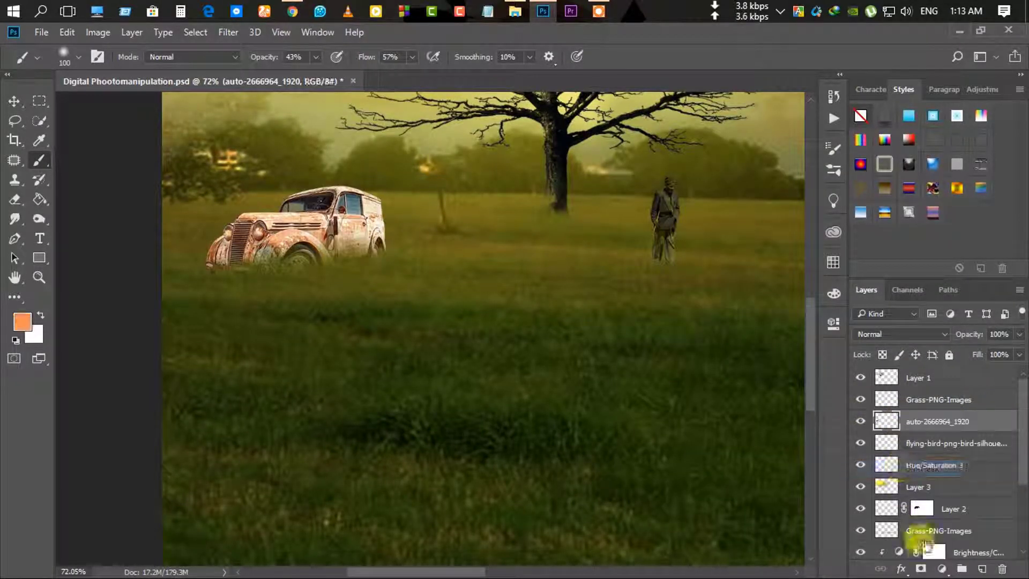
Darken the car with Brightness/Contrast at -109 brightness and 33 contrast.
left_click(101, 33)
left_click(313, 69)
mouse_move(720, 208)
left_mouse_down()
mouse_move(654, 209)
mouse_move(744, 243)
left_mouse_up()
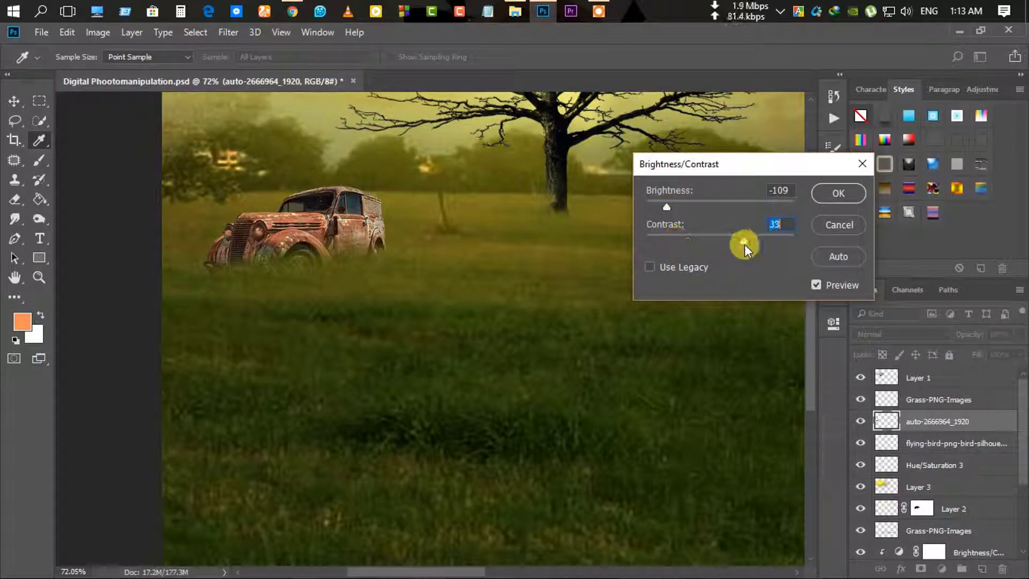
left_click(839, 193)
Add a clipped Hue/Saturation layer on the car: Hue +15, Saturation +21, Lightness -14.
left_click(942, 568)
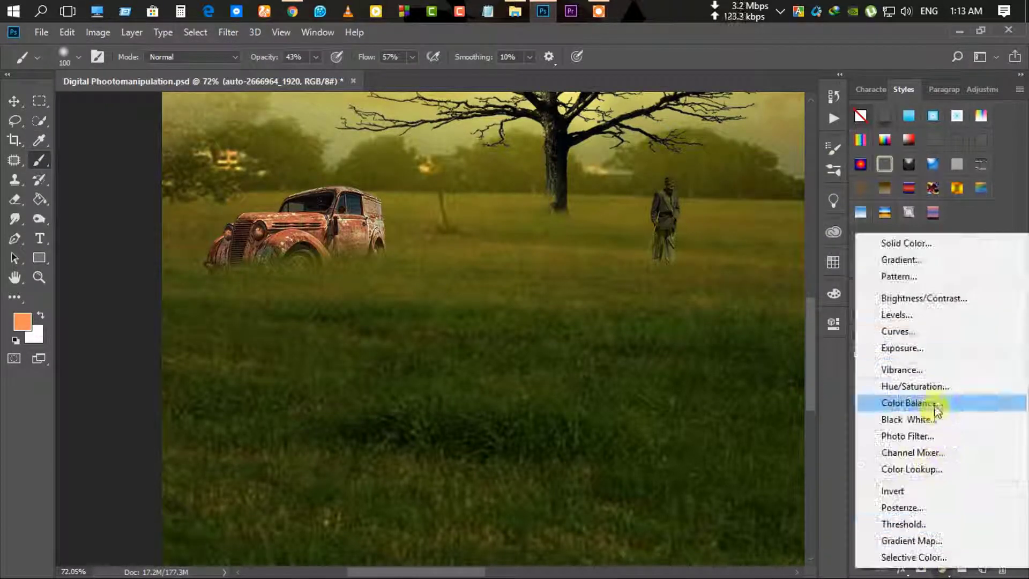
left_click(916, 387)
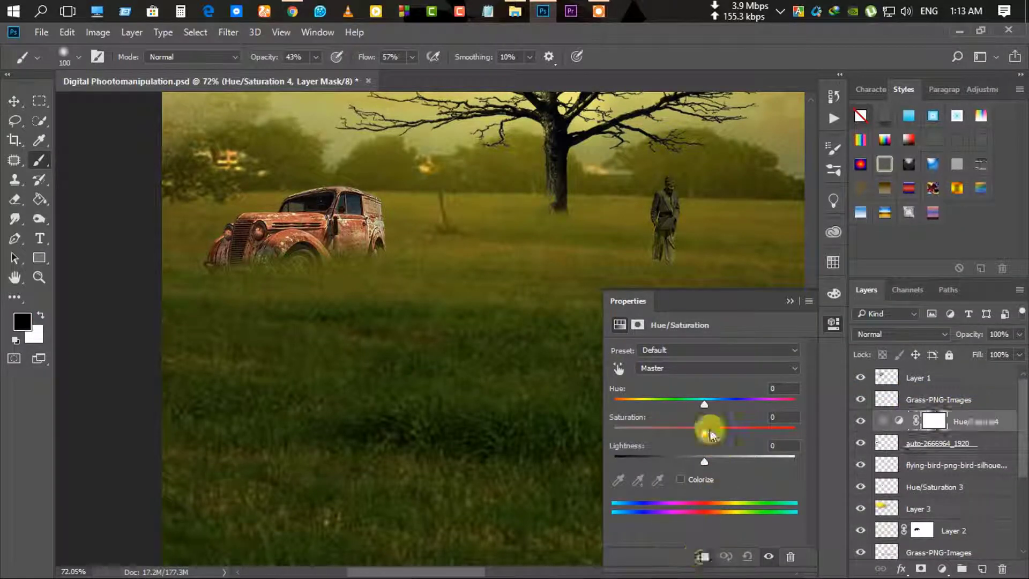
mouse_move(696, 404)
left_mouse_down()
mouse_move(723, 432)
mouse_move(694, 457)
left_mouse_up()
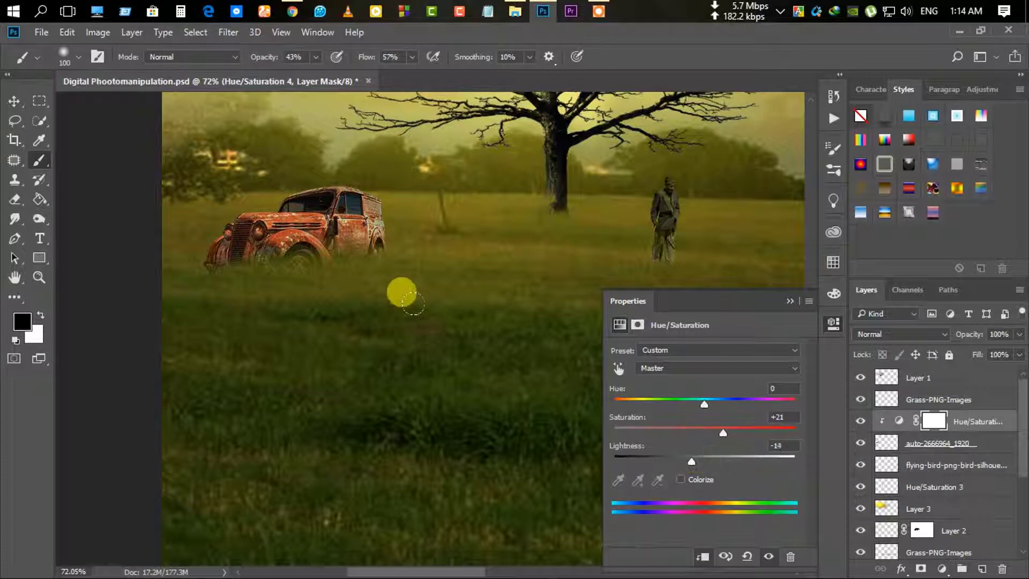
scroll(408, 289, "down", 5)
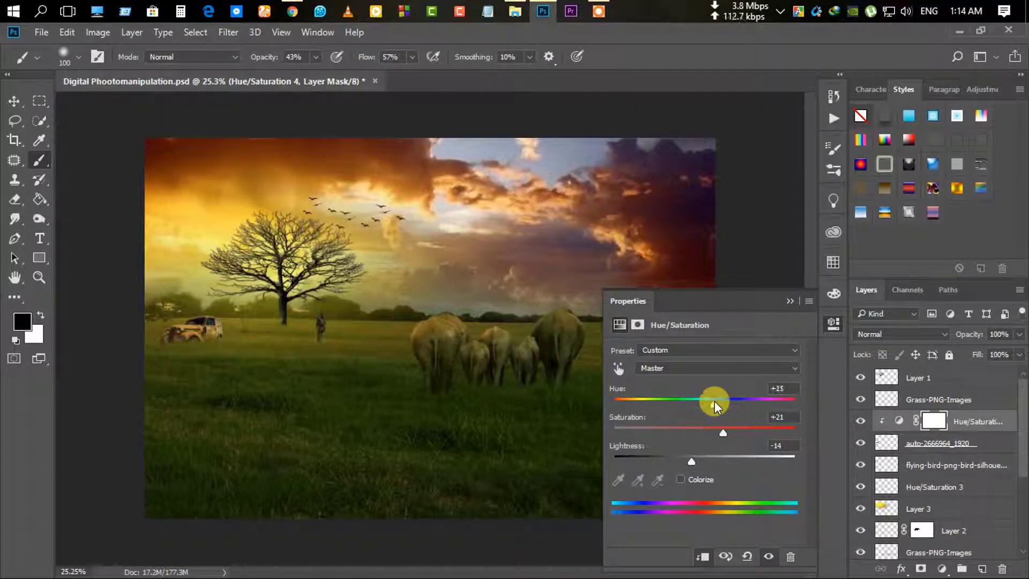
left_click(834, 323)
scroll(268, 354, "up", 3)
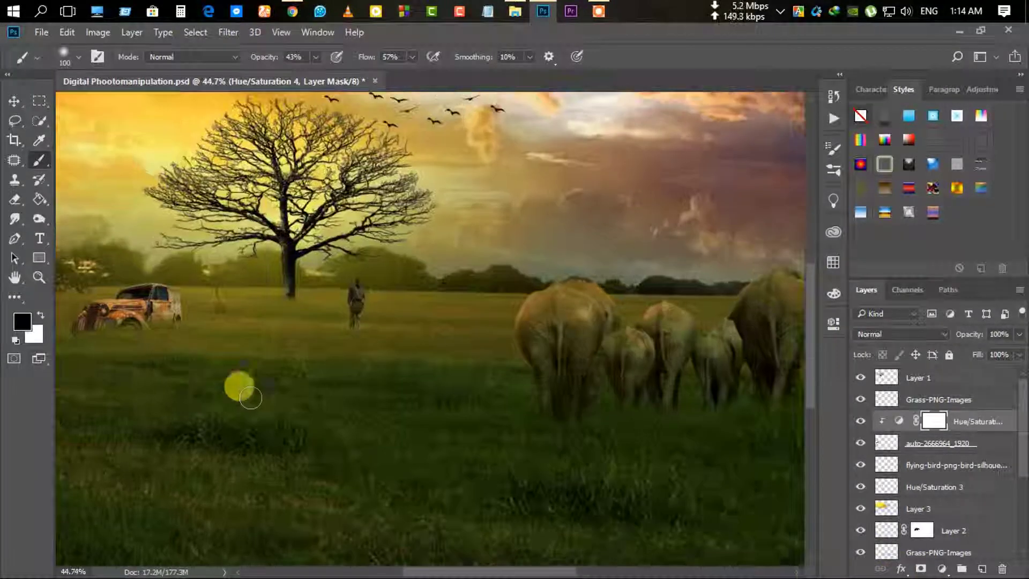
left_click(942, 569)
Set Color Balance 2 to midtones -18/+7/-13, shadows -41/+3/-9, highlights +33/+2/+3.
left_click(934, 406)
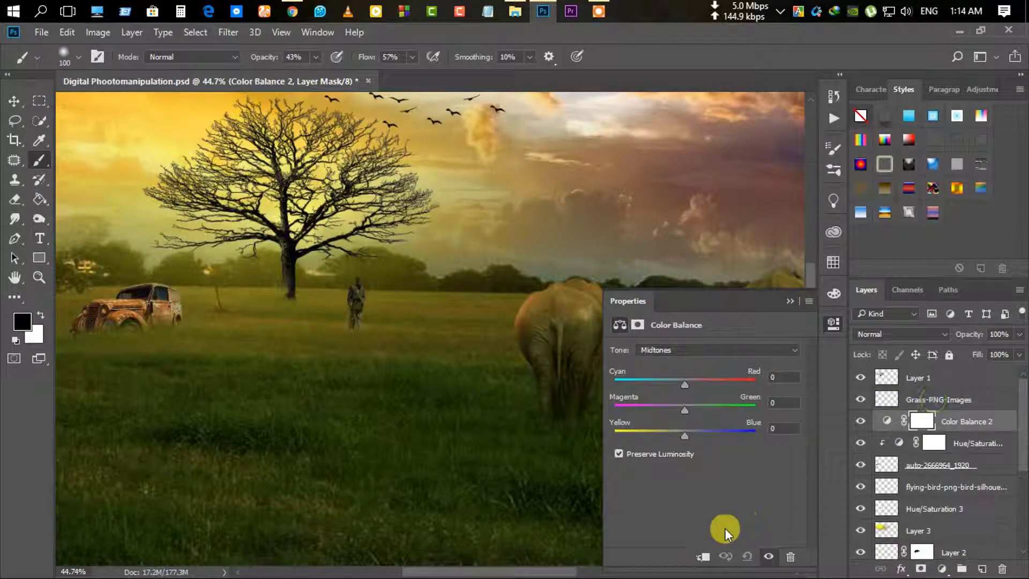
mouse_move(657, 381)
left_mouse_down()
mouse_move(673, 381)
mouse_move(690, 410)
mouse_move(661, 439)
left_mouse_up()
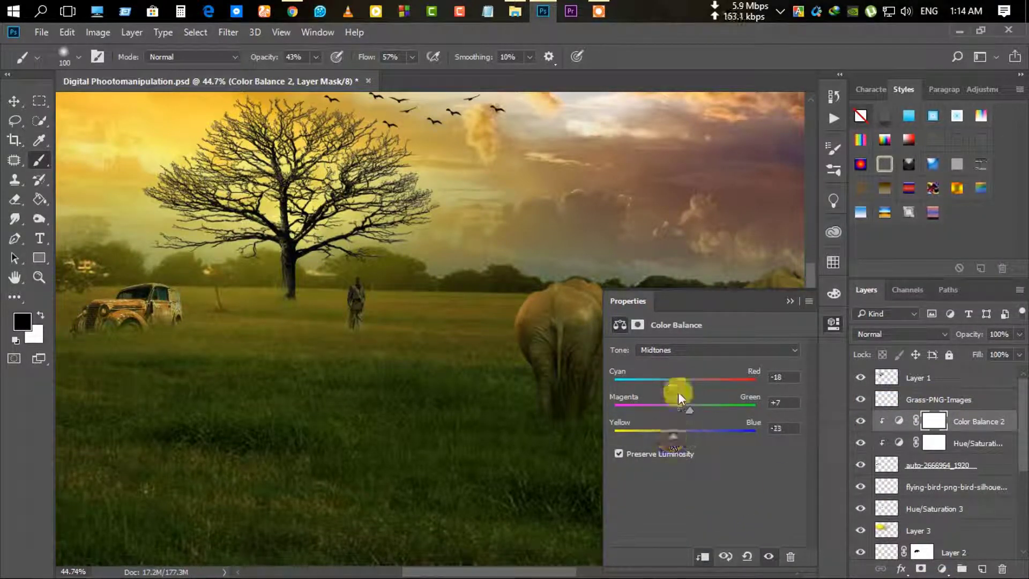
left_click(676, 350)
left_click(675, 356)
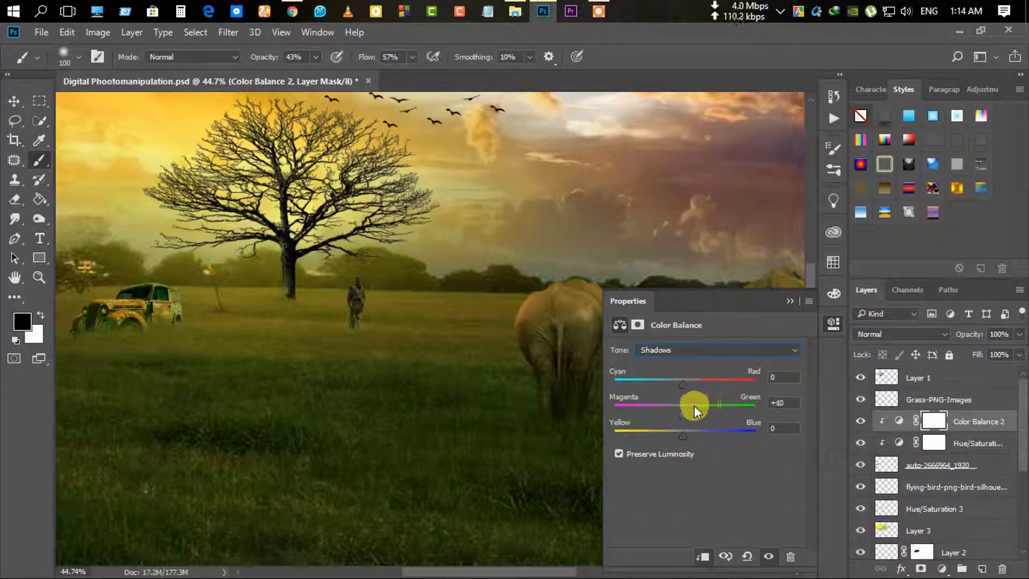
mouse_move(694, 405)
left_mouse_down()
mouse_move(644, 381)
mouse_move(655, 381)
left_mouse_up()
left_click_drag(678, 436, 711, 435)
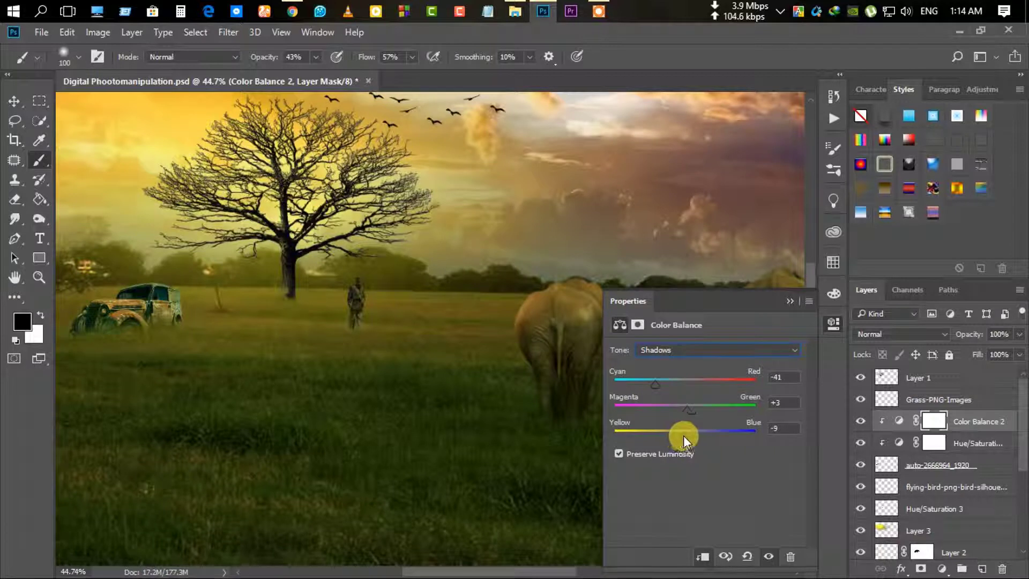
left_click(680, 349)
left_click(684, 375)
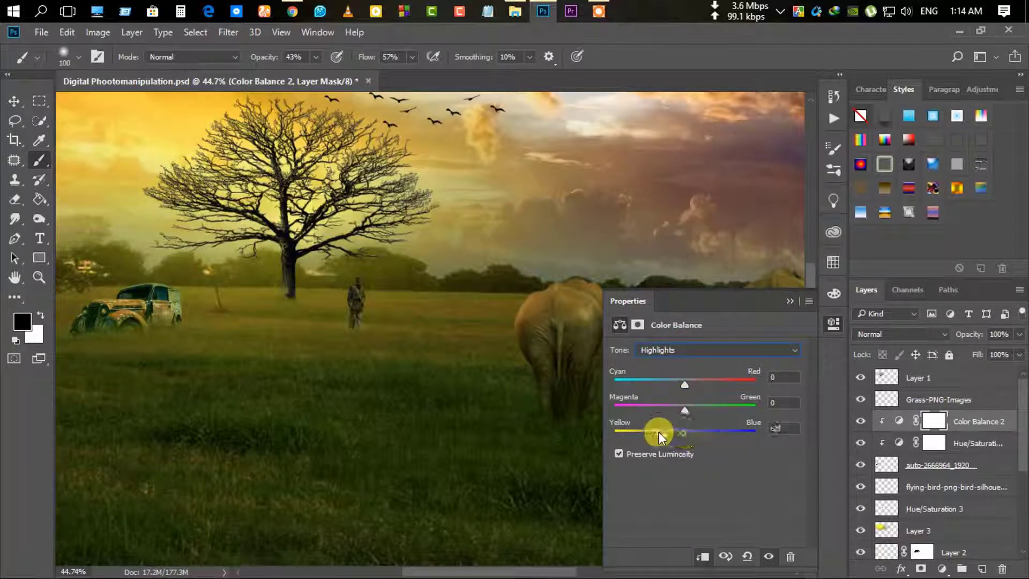
left_click_drag(685, 410, 709, 384)
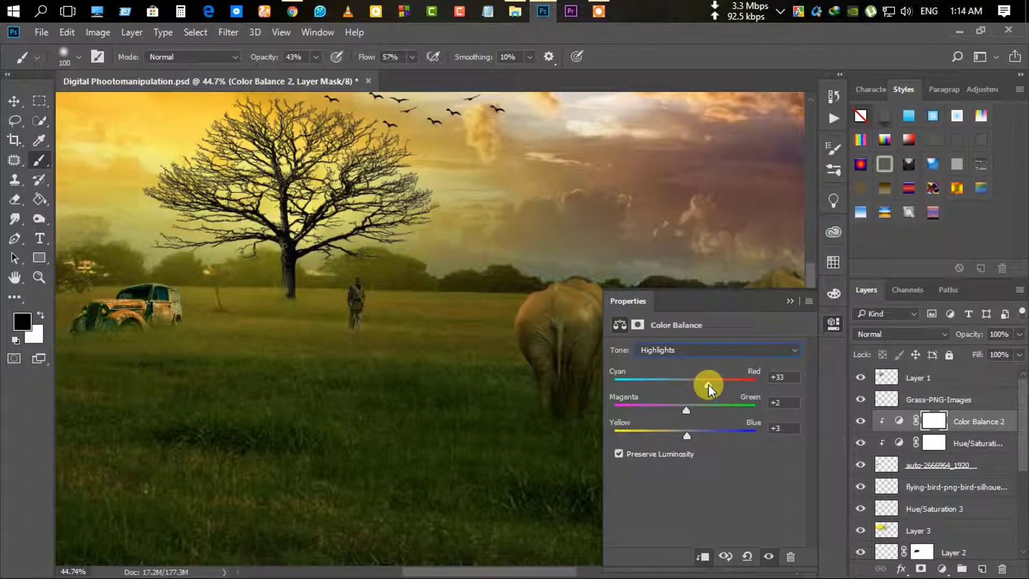
left_click(790, 301)
scroll(420, 387, "down", 3)
Crop with the bottom edge at the image bottom, then place nature_sky above Layer 1.
scroll(330, 379, "down", 1)
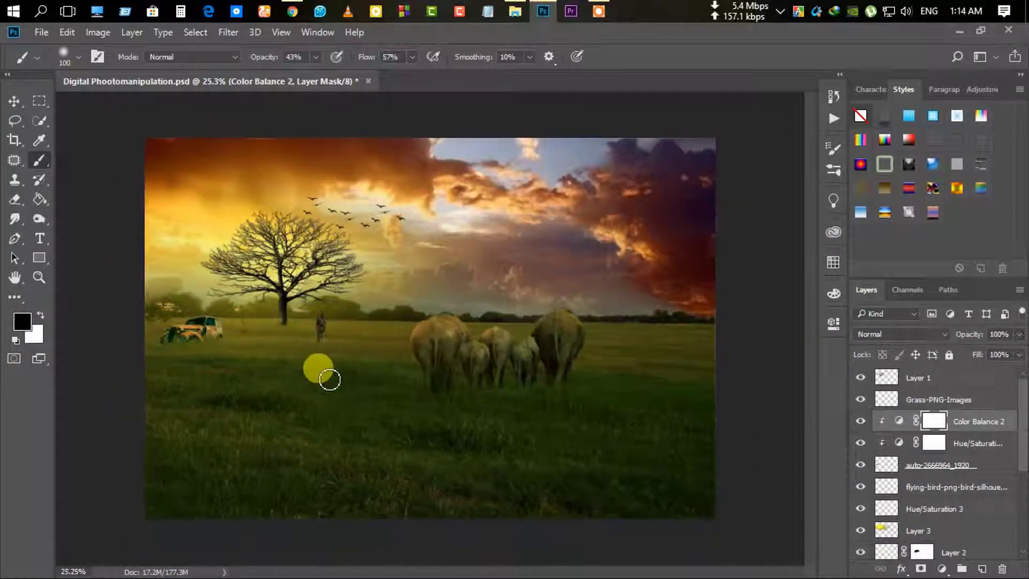
scroll(734, 425, "down", 2)
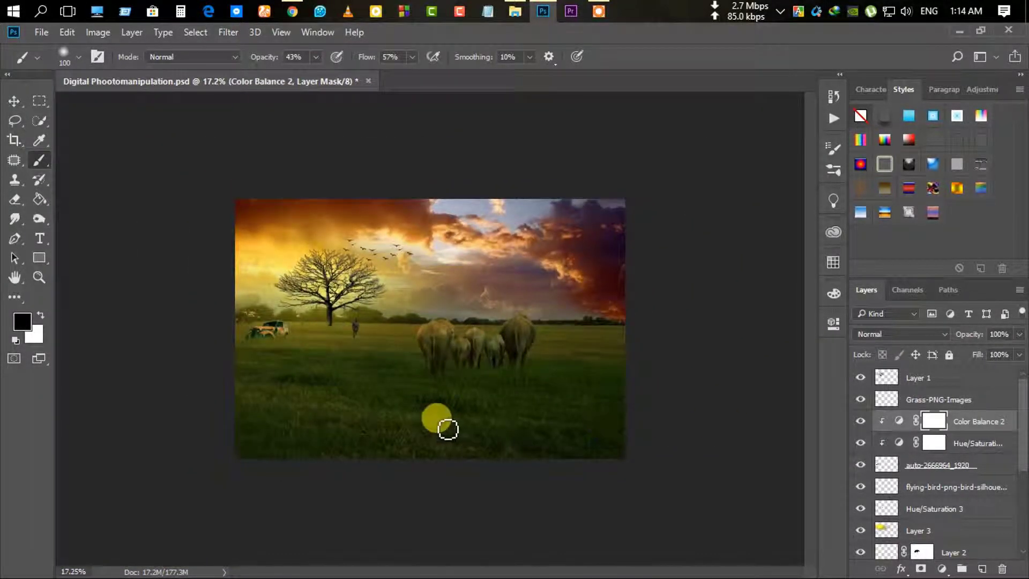
left_click(11, 141)
left_click(441, 385)
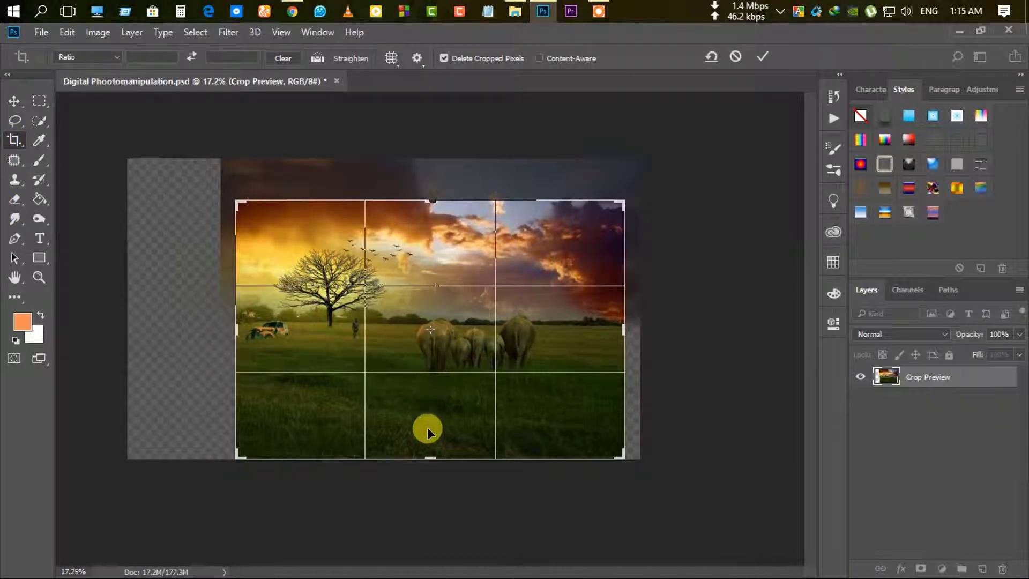
left_click_drag(429, 453, 426, 438)
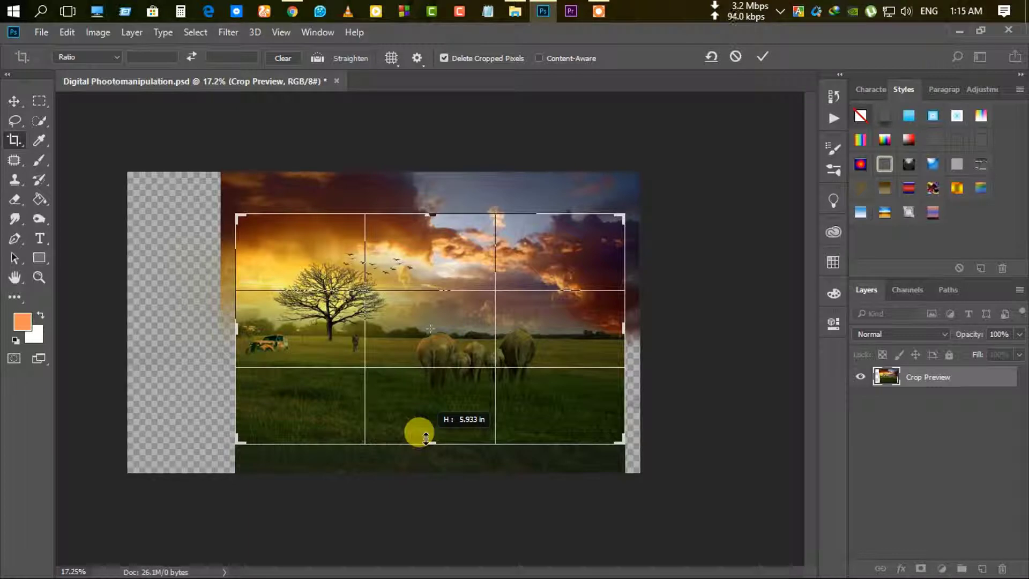
left_click_drag(427, 438, 420, 444)
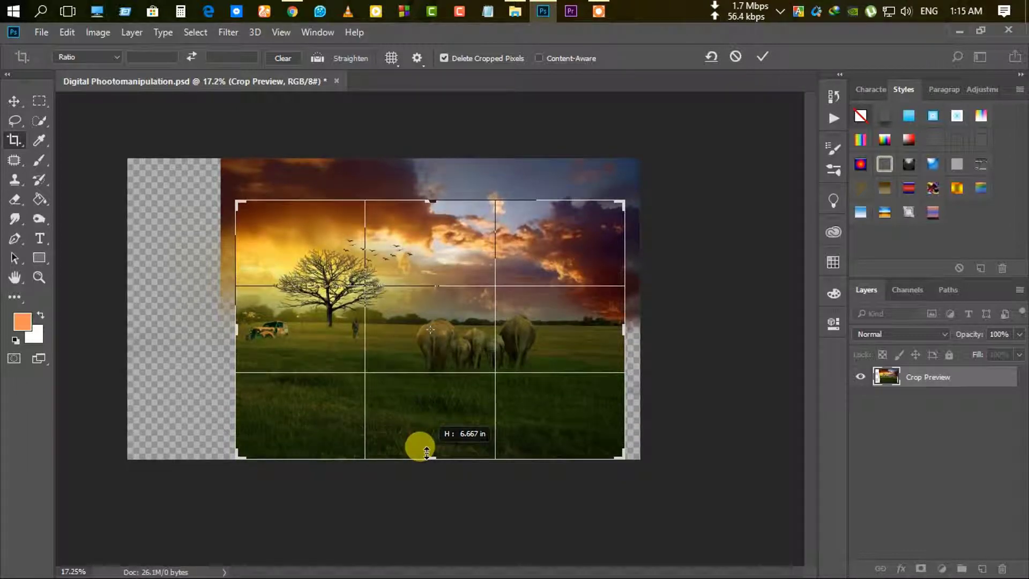
left_click(757, 55)
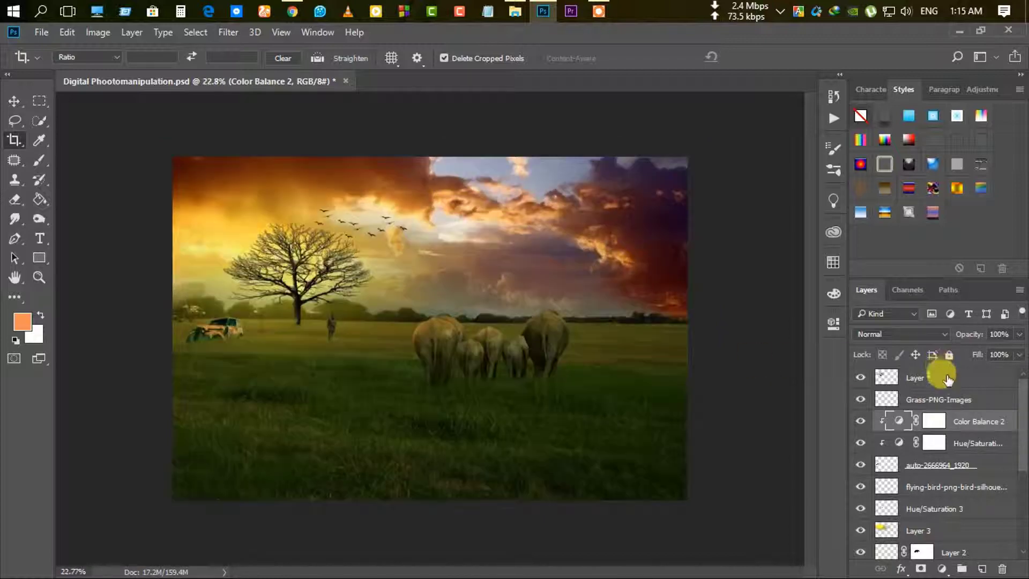
left_click(886, 377)
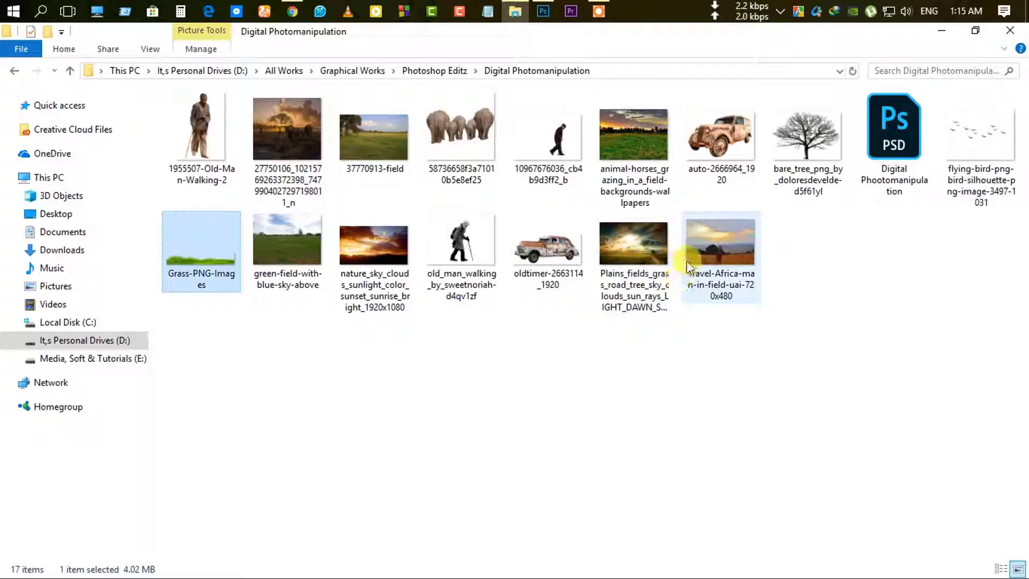
mouse_move(364, 268)
left_mouse_down()
mouse_move(407, 368)
mouse_move(476, 381)
left_mouse_up()
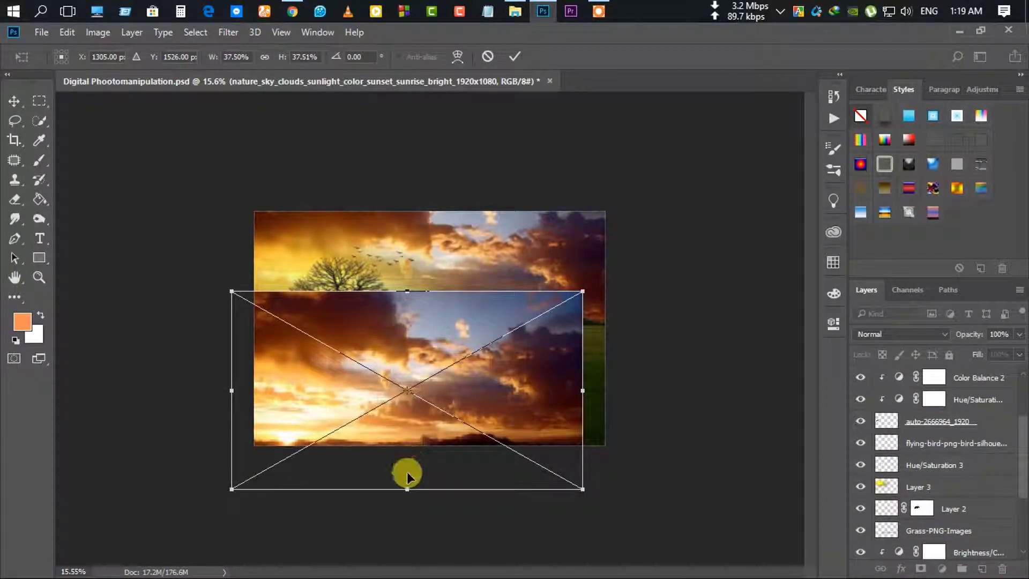
Flip the nature_sky photo upside down, then stretch and position it over the canvas.
left_click_drag(404, 489, 444, 164)
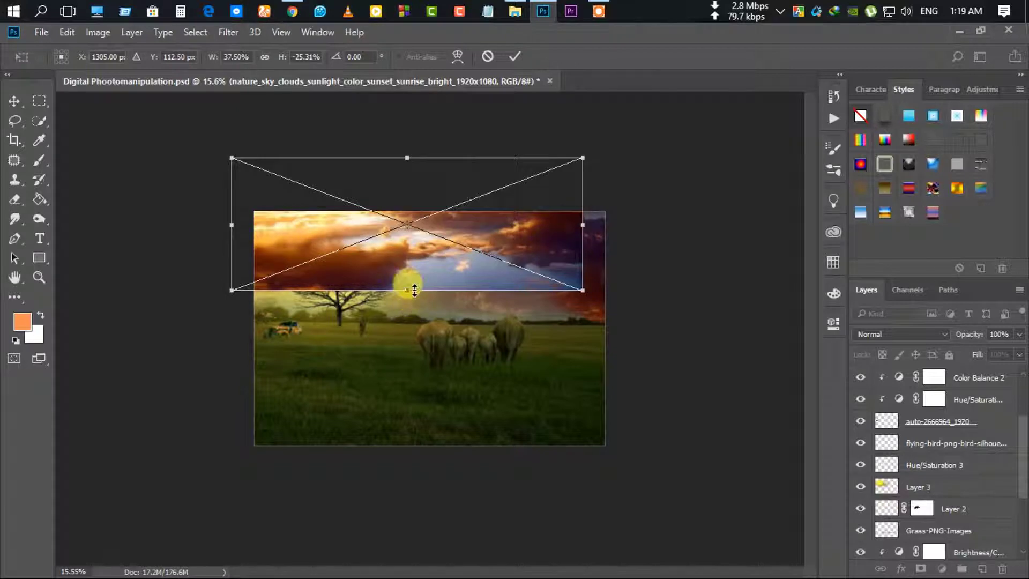
left_click_drag(409, 292, 410, 408)
mouse_move(435, 338)
left_mouse_down()
mouse_move(438, 452)
mouse_move(418, 444)
left_mouse_up()
left_click_drag(505, 407, 486, 402)
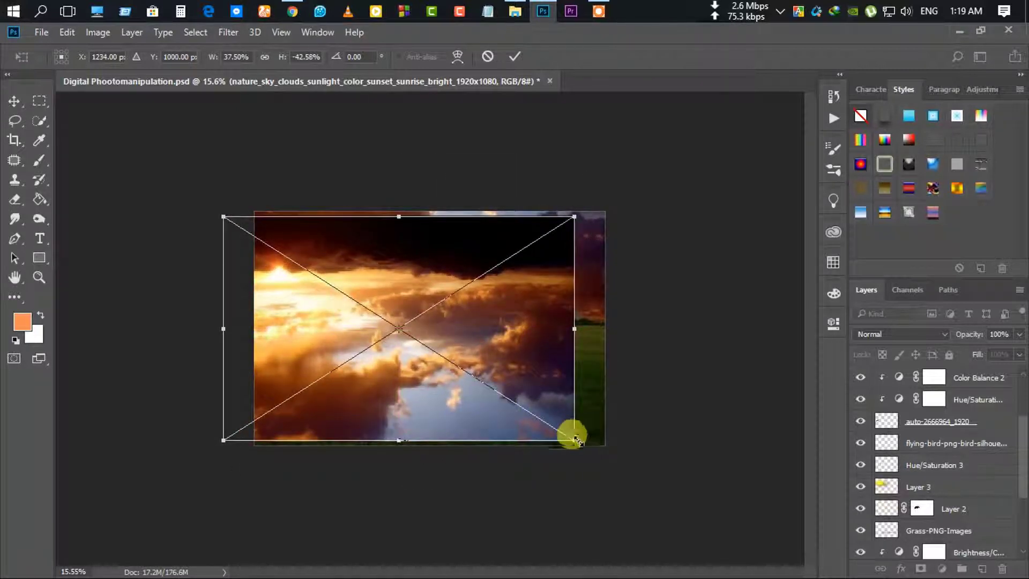
mouse_move(574, 439)
left_mouse_down()
mouse_move(555, 432)
mouse_move(598, 437)
mouse_move(561, 416)
left_mouse_up()
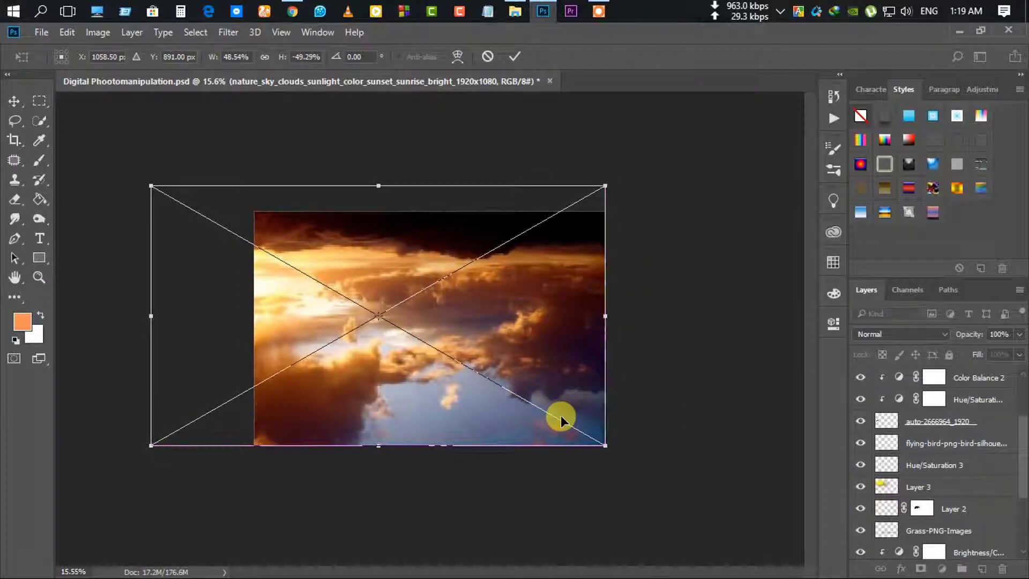
left_click(514, 56)
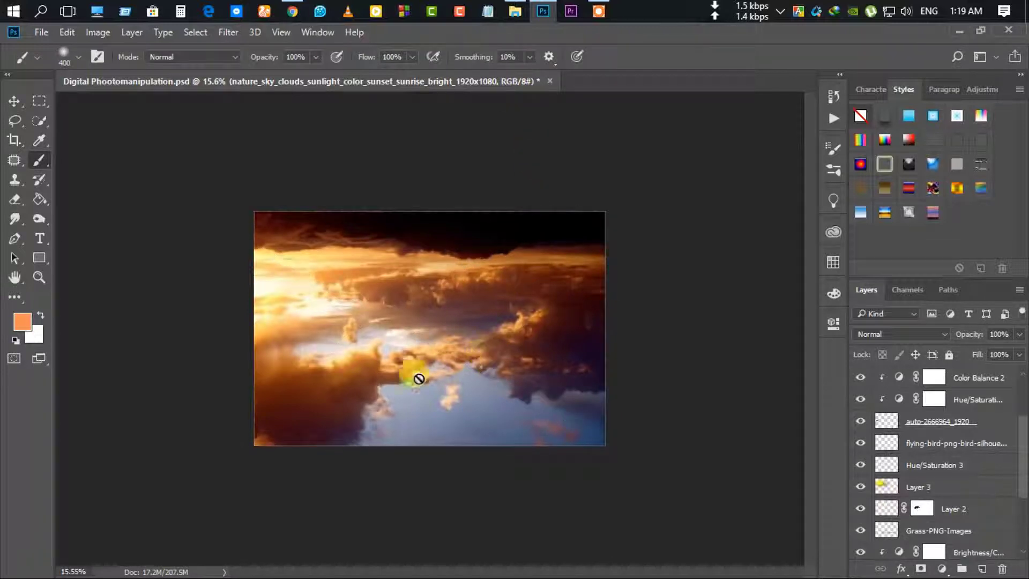
Draw a Pen path around the upper image and convert it to a selection.
left_click(22, 241)
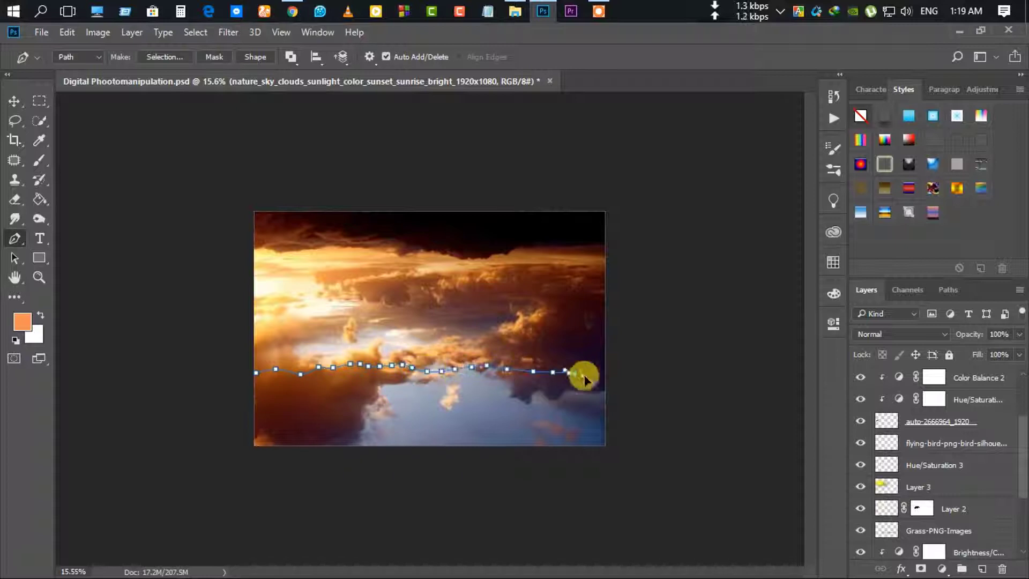
key("ctrl+minus")
left_click(680, 360)
left_click(344, 108)
left_click(120, 201)
left_click(311, 359)
right_click(328, 357)
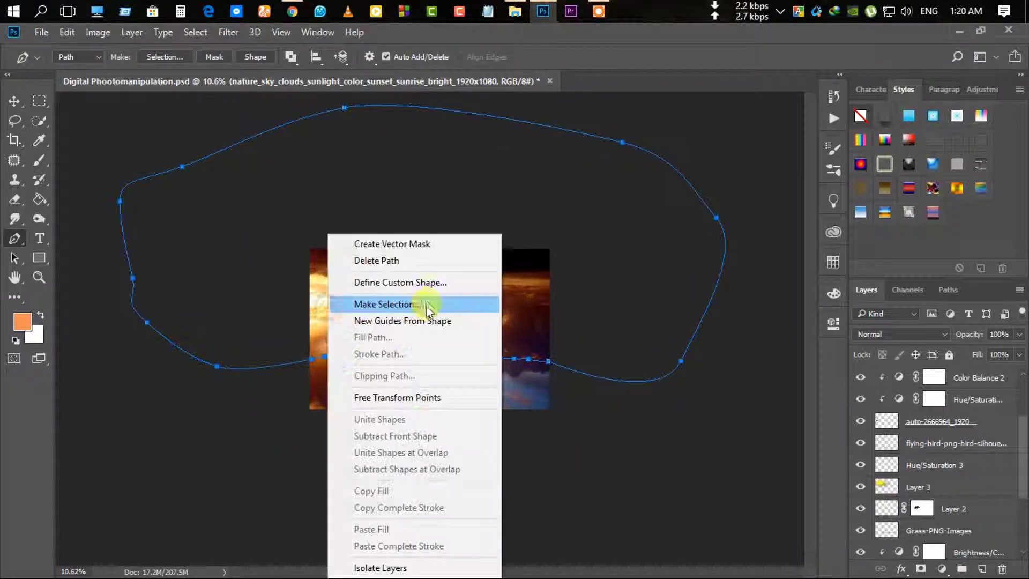
left_click(427, 309)
left_click(600, 155)
Rasterize the sky layer, delete its selected upper part, and move it slightly lower.
scroll(911, 434, "up", 2)
right_click(943, 377)
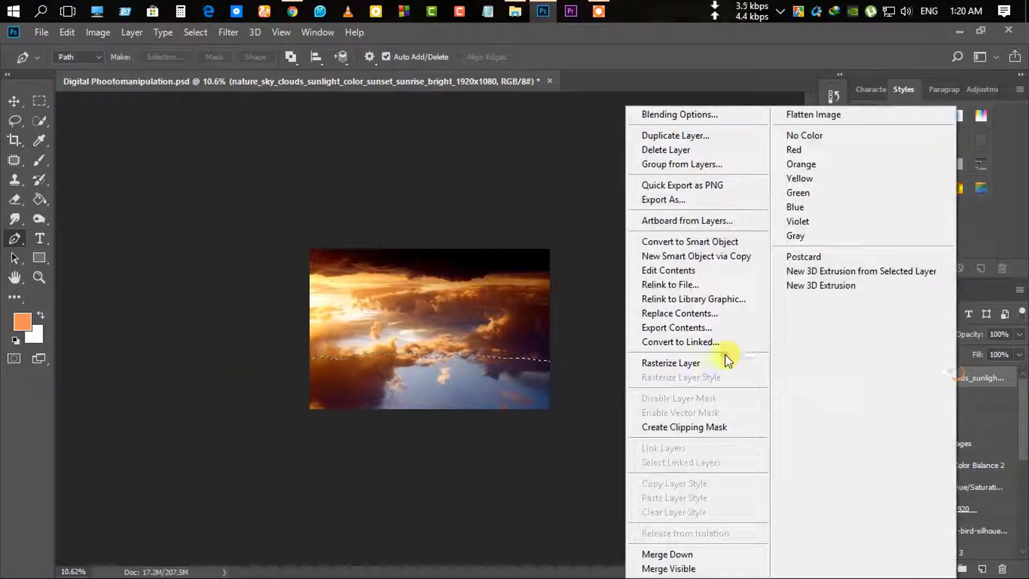
left_click(725, 359)
key("Delete")
scroll(429, 391, "up", 3)
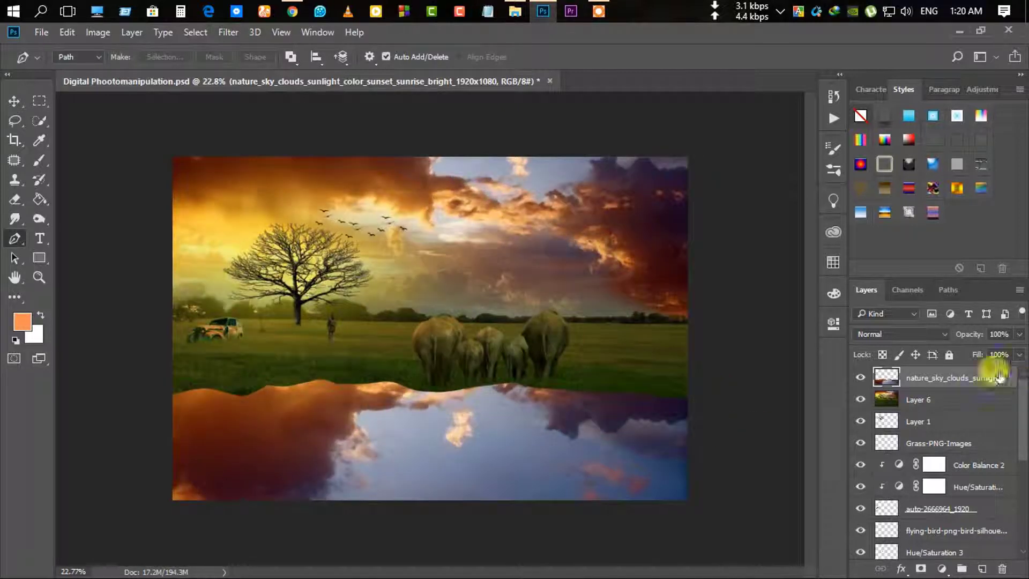
key("v")
mouse_move(471, 397)
left_mouse_down()
mouse_move(577, 423)
mouse_move(581, 435)
left_mouse_up()
Mask the reflection and paint black to blend the grass edge into it.
left_click(921, 568)
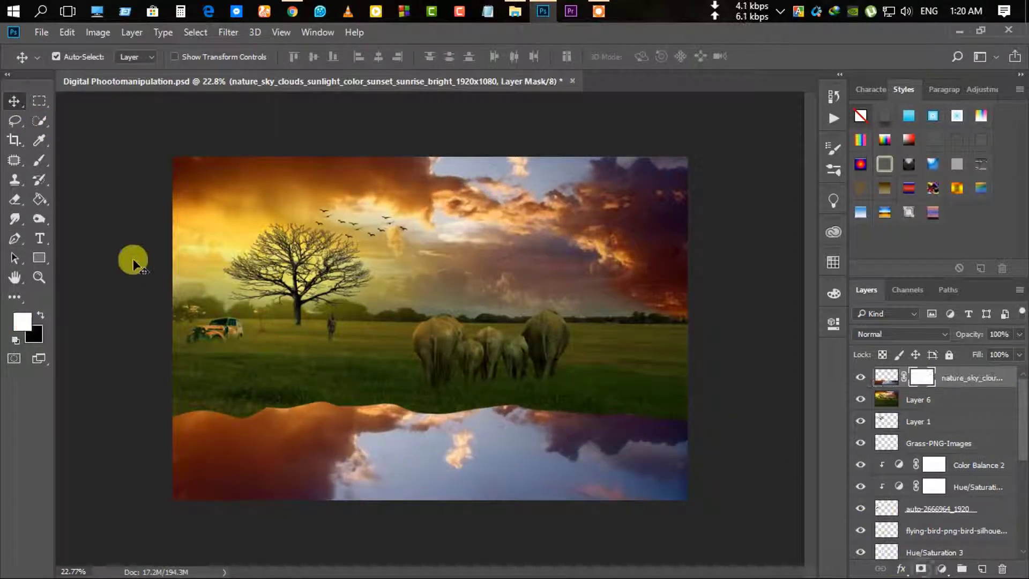
key("b")
key("x")
mouse_move(230, 322)
left_mouse_down()
mouse_move(229, 361)
mouse_move(191, 368)
mouse_move(633, 356)
mouse_move(299, 361)
mouse_move(358, 348)
mouse_move(453, 351)
left_mouse_up()
Clone the blue sky reflection over the reddish water.
key("s")
key("ctrl+2")
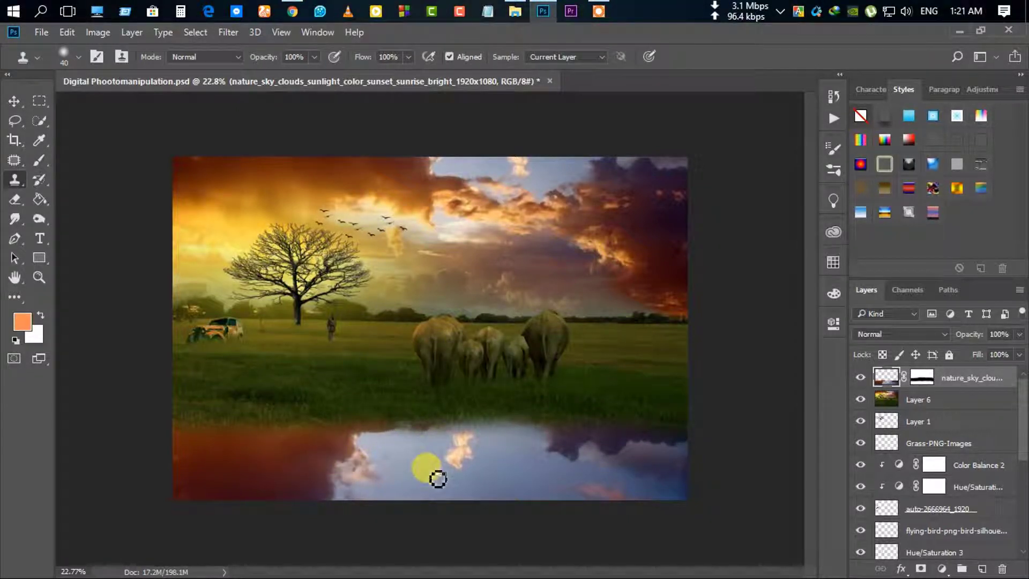
left_click_drag(384, 457, 276, 437)
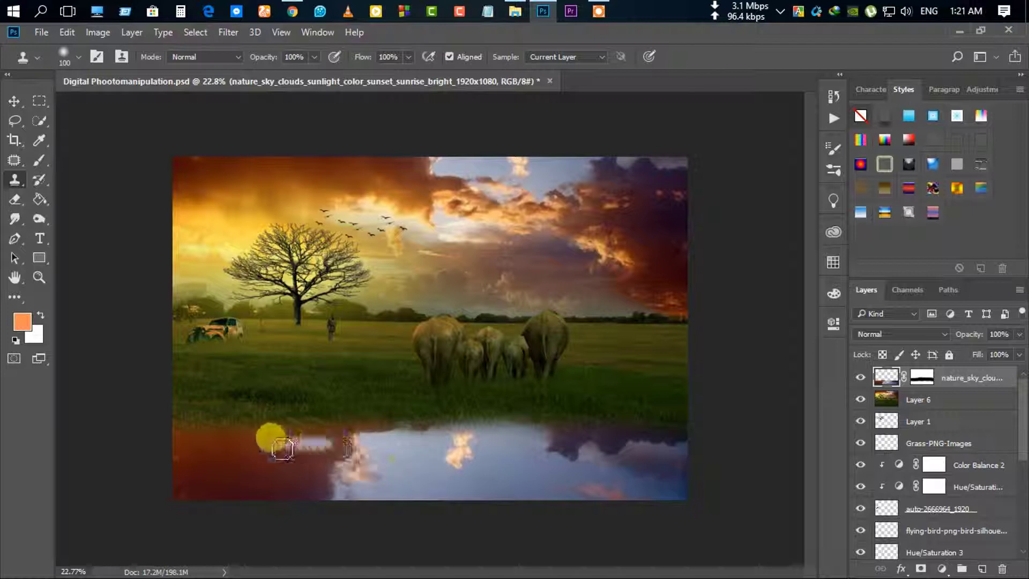
mouse_move(395, 452)
left_mouse_down()
mouse_move(223, 437)
mouse_move(351, 448)
mouse_move(232, 429)
mouse_move(207, 459)
mouse_move(271, 432)
mouse_move(405, 452)
mouse_move(283, 478)
mouse_move(416, 467)
mouse_move(259, 443)
mouse_move(409, 483)
mouse_move(398, 466)
mouse_move(437, 478)
mouse_move(278, 499)
mouse_move(253, 443)
mouse_move(306, 460)
left_mouse_up()
scroll(278, 487, "down", 2)
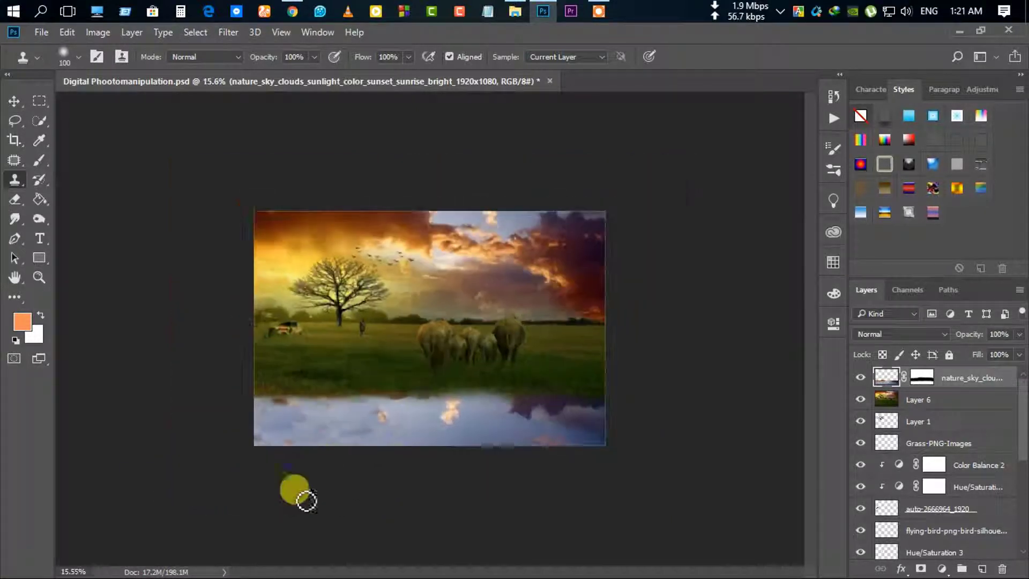
scroll(298, 494, "up", 1)
Add a mask to Layer 6, then drag tree_png_stock_photo onto the canvas.
left_click_drag(941, 340, 997, 338)
left_click(918, 399)
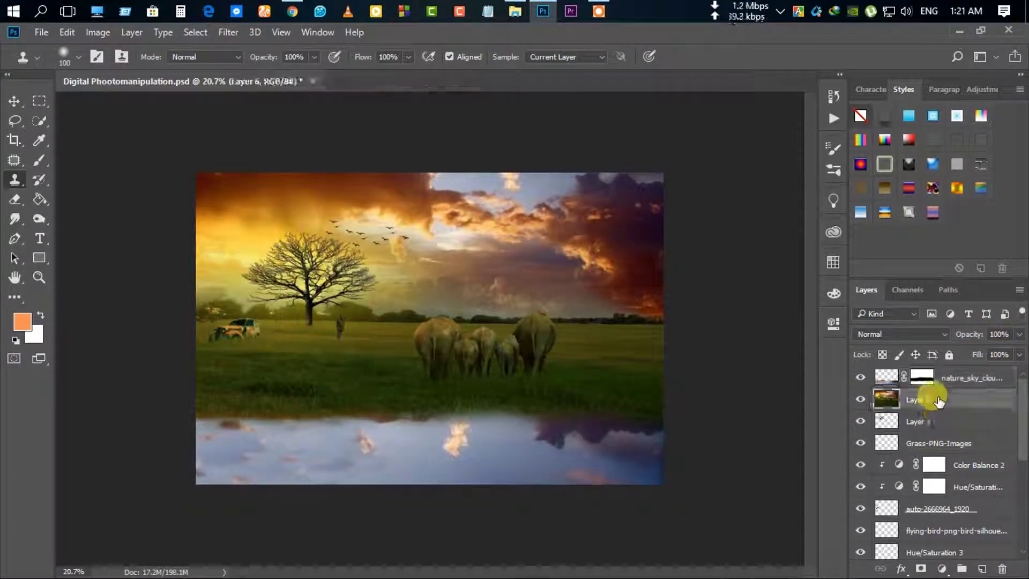
left_click(921, 569)
key("d")
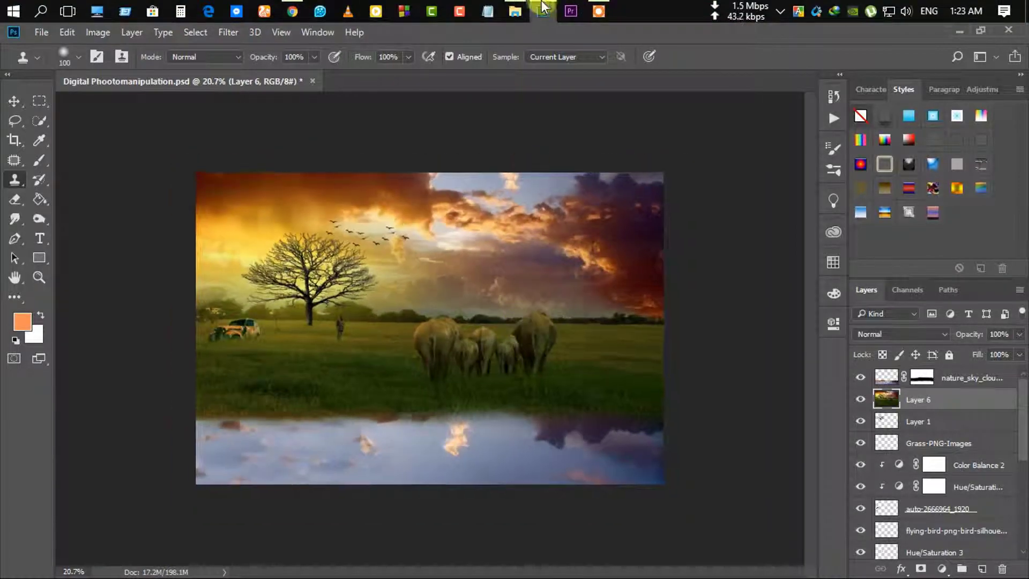
left_click(543, 10)
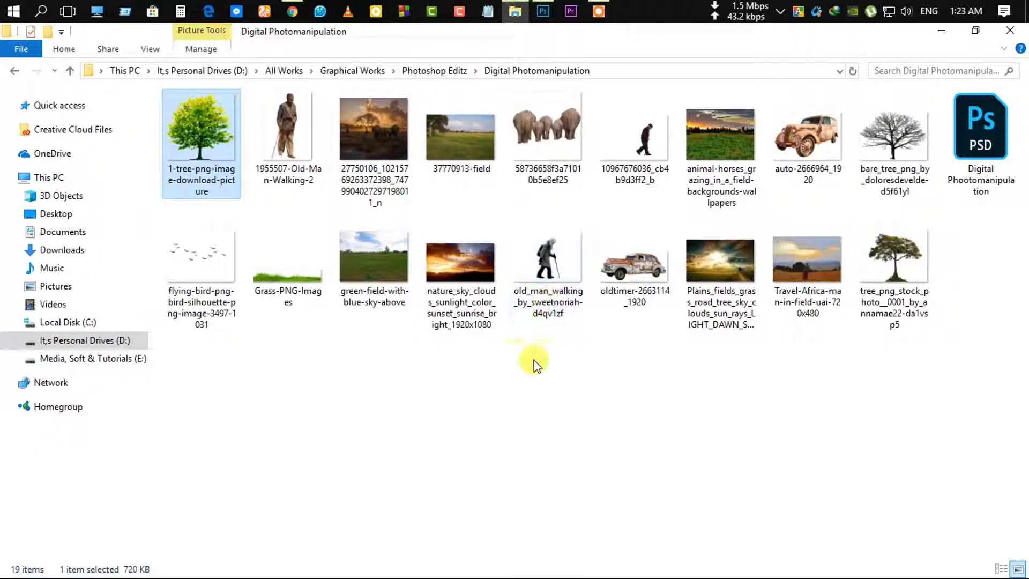
left_click_drag(894, 258, 632, 368)
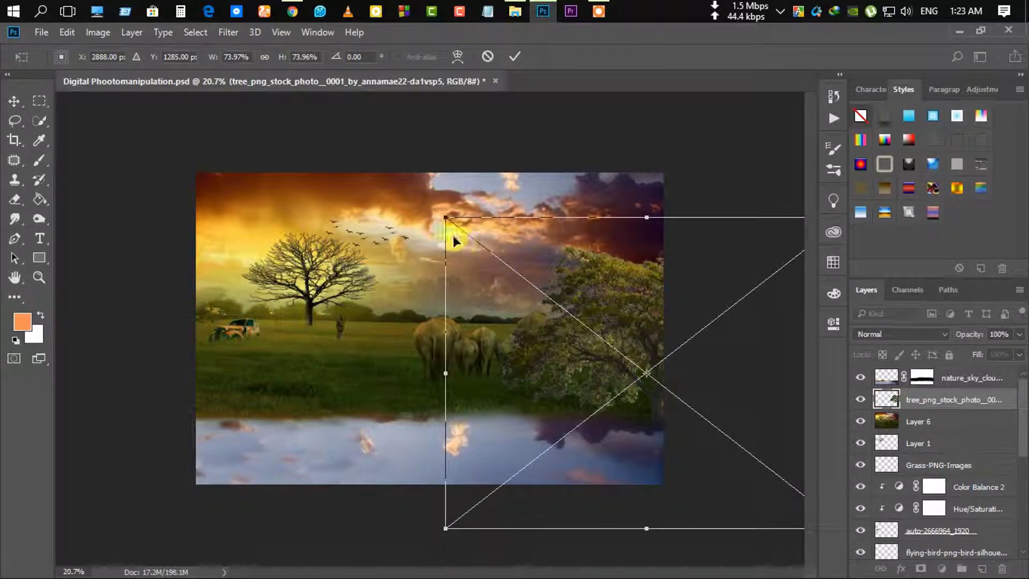
Shrink the tree onto the right side, commit it, and rasterize the layer.
mouse_move(466, 242)
left_mouse_down()
mouse_move(581, 332)
mouse_move(558, 292)
mouse_move(627, 337)
left_mouse_up()
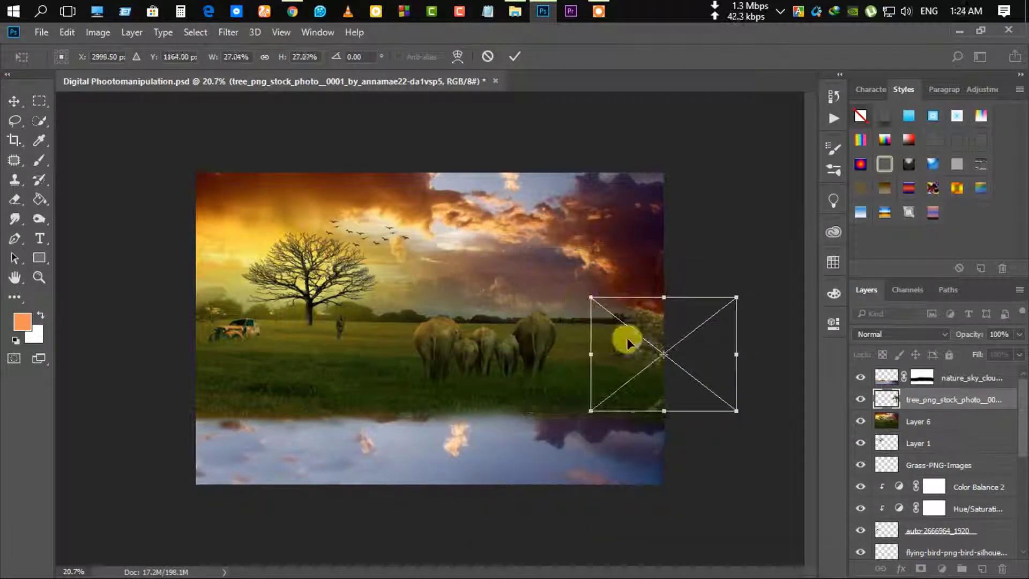
key("ctrl+plus")
left_click(515, 57)
right_click(952, 399)
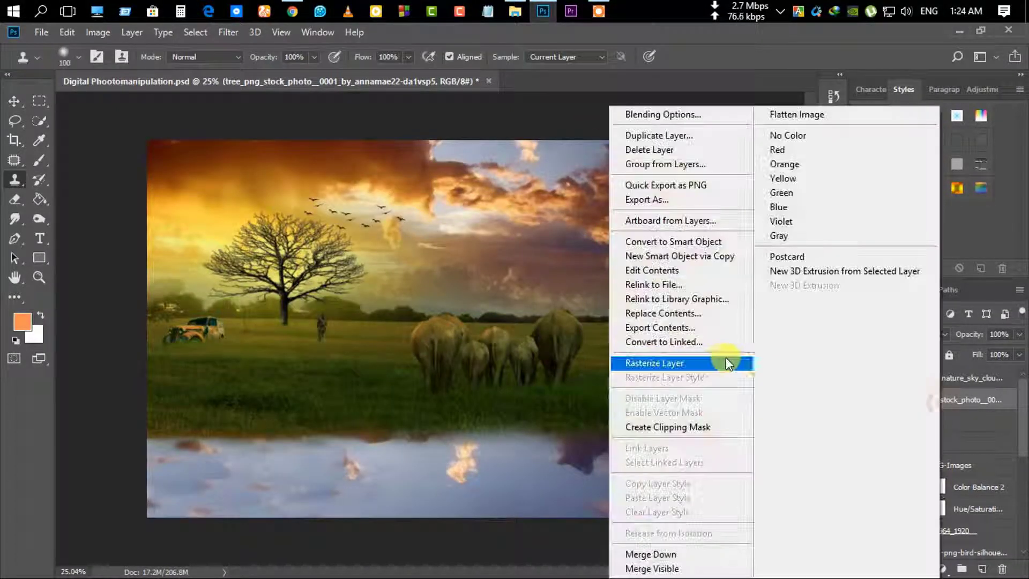
left_click(725, 357)
Darken the tree with Brightness/Contrast: brightness -81 and higher contrast.
left_click(97, 32)
left_click(310, 69)
left_click_drag(751, 163, 854, 149)
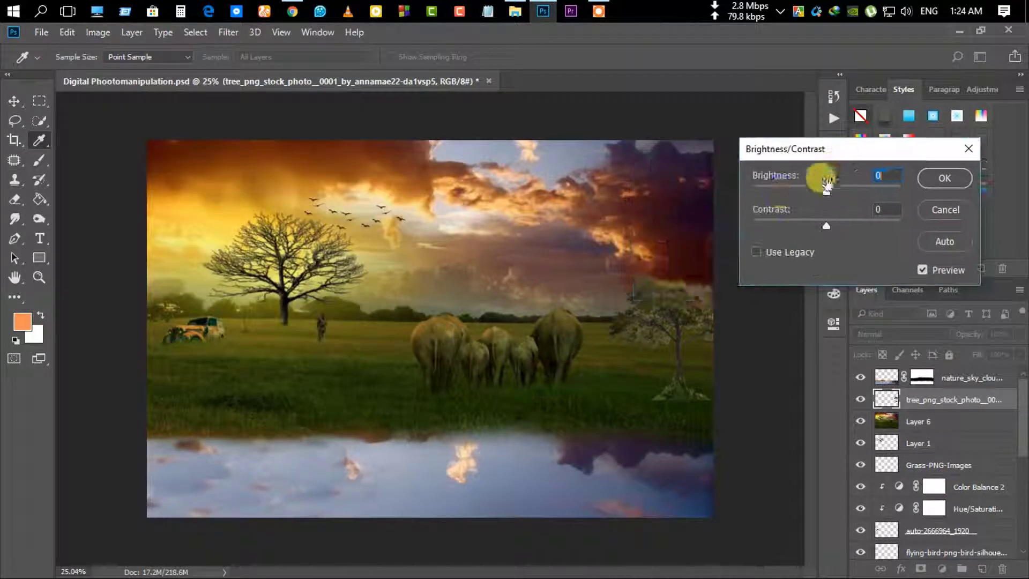
mouse_move(827, 192)
left_mouse_down()
mouse_move(765, 192)
mouse_move(786, 192)
left_mouse_up()
left_click_drag(816, 223, 854, 228)
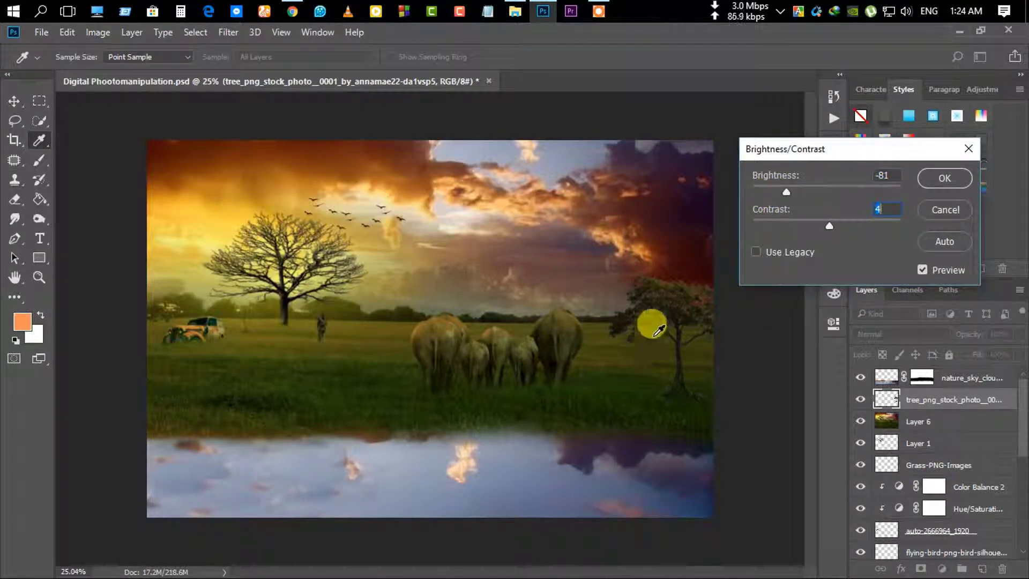
left_click(945, 178)
key("s")
Add a Hue/Saturation adjustment and shift the tree's hue.
left_click(942, 568)
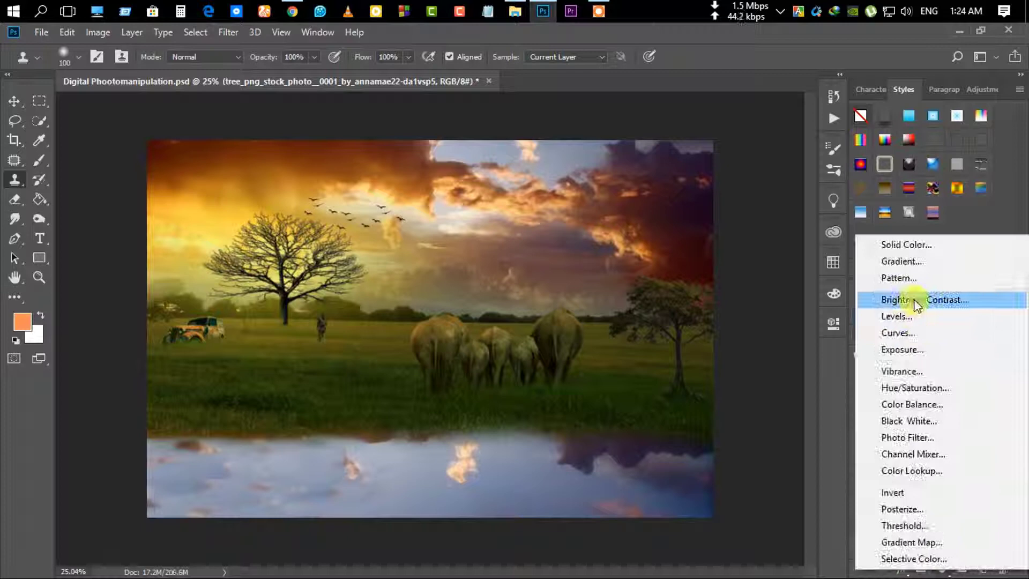
left_click(914, 386)
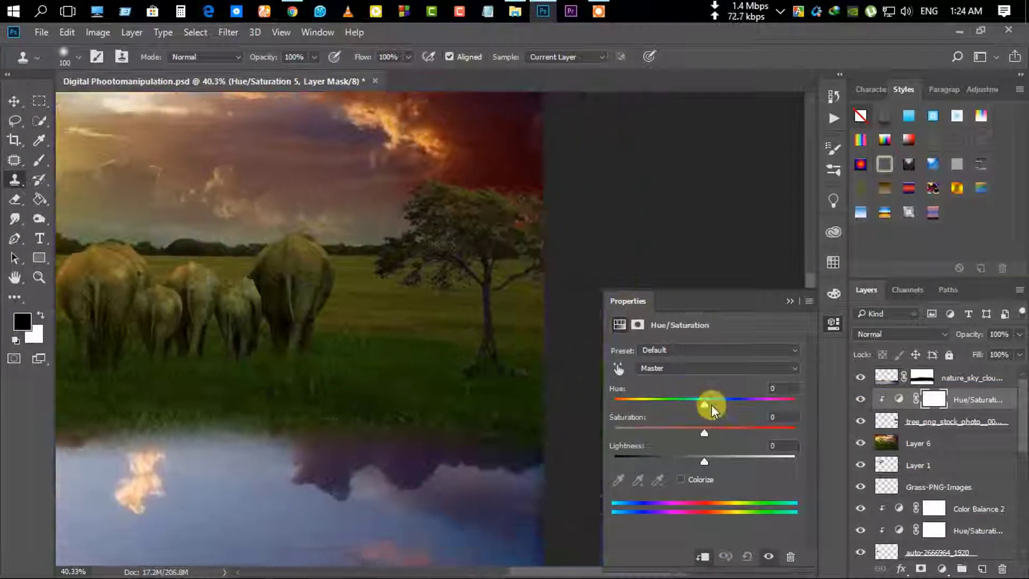
left_click_drag(712, 404, 709, 404)
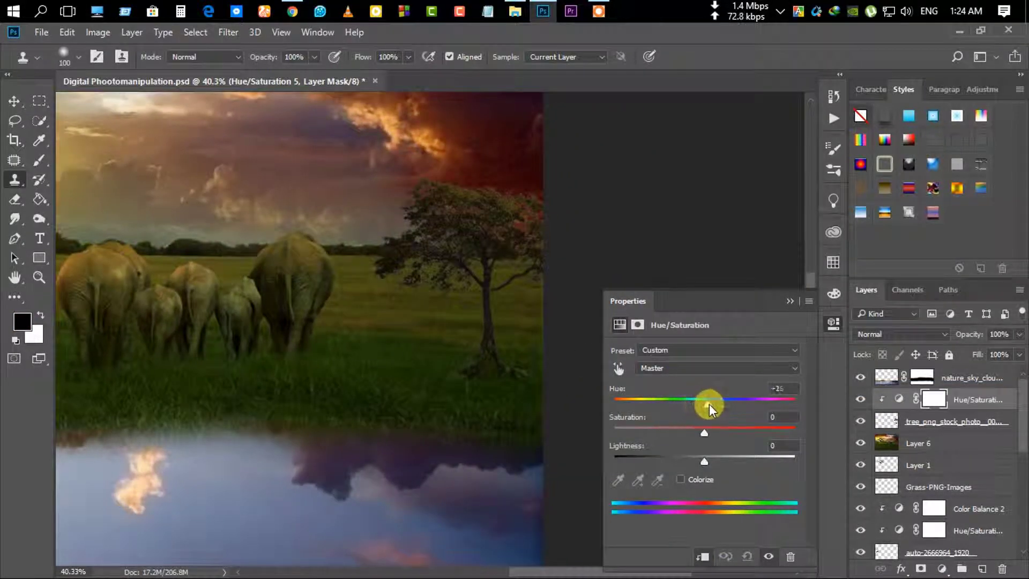
left_click(954, 421)
Add Color Balance: highlights toward red, shadows toward cyan/green with slight yellow.
left_click(942, 568)
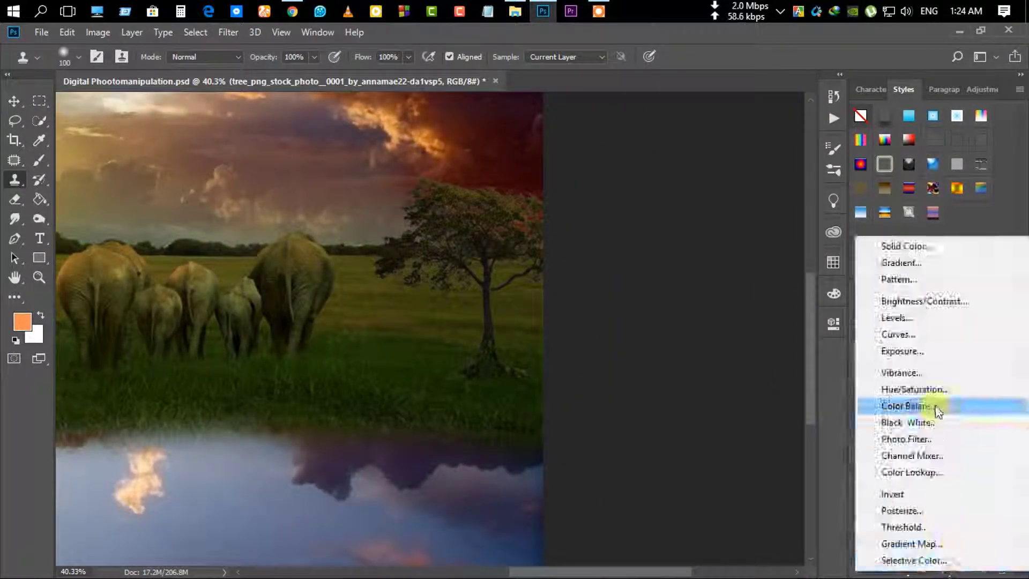
left_click(935, 405)
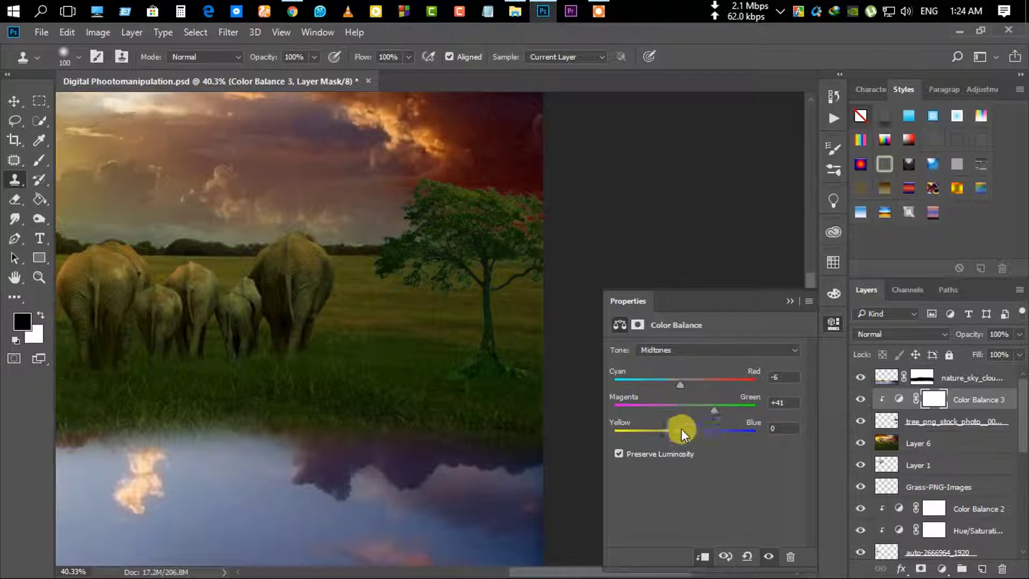
left_click(692, 349)
left_click(683, 381)
mouse_move(685, 385)
left_mouse_down()
mouse_move(709, 391)
mouse_move(697, 404)
left_mouse_up()
left_click(692, 350)
left_click_drag(685, 384, 655, 383)
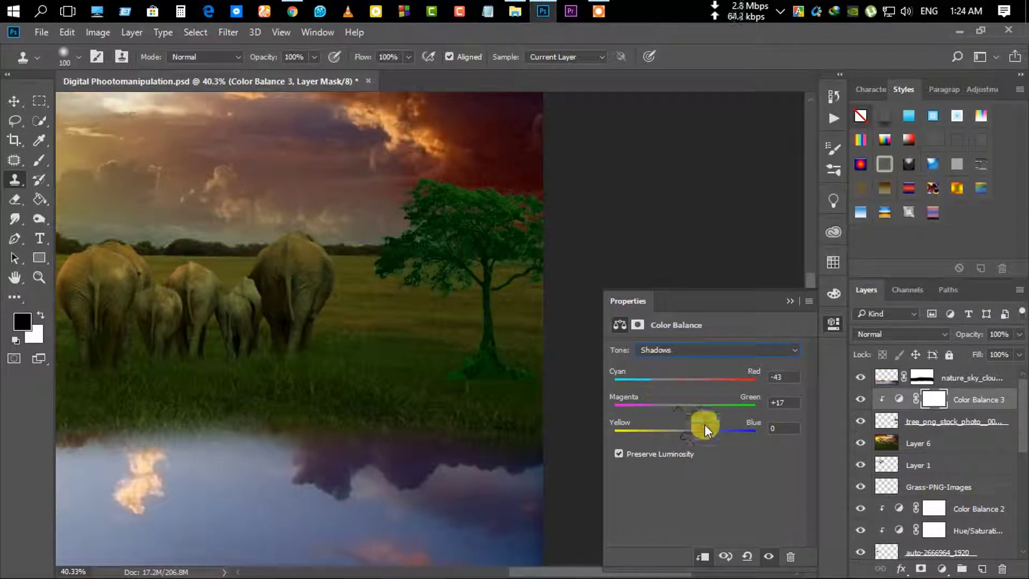
left_click_drag(705, 426, 676, 426)
mouse_move(655, 383)
left_mouse_down()
mouse_move(677, 384)
mouse_move(689, 407)
left_mouse_up()
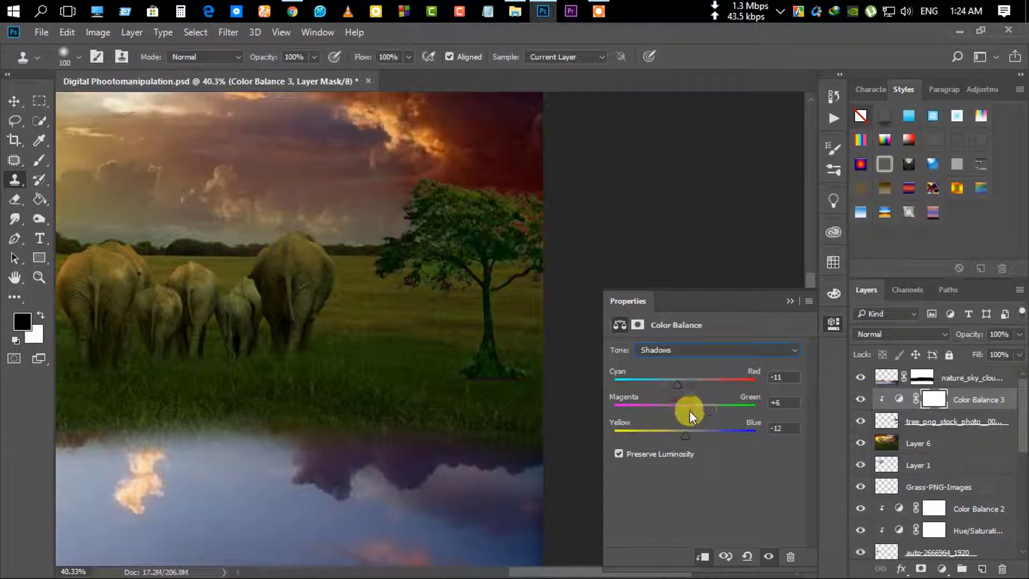
Merge the tree layer down with its colour adjustment.
left_click(437, 343)
key("ctrl+0")
key("alt+bracketleft")
left_click_drag(960, 338, 982, 338)
left_click(956, 400, "shift")
key("ctrl+e")
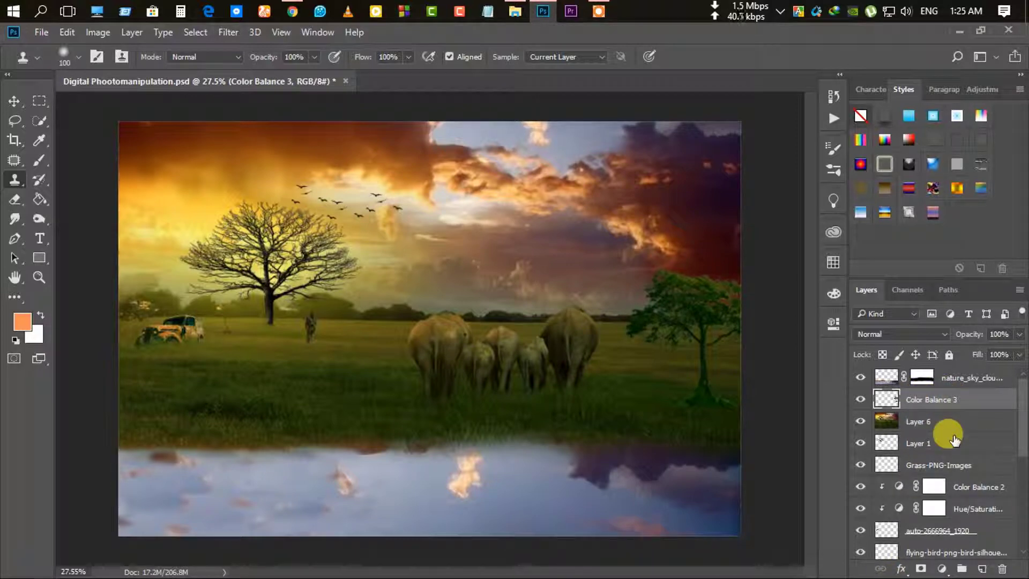
scroll(705, 322, "up", 1)
Add a mask to the merged tree, then undo an accidental merge and duplicate.
left_click(921, 568)
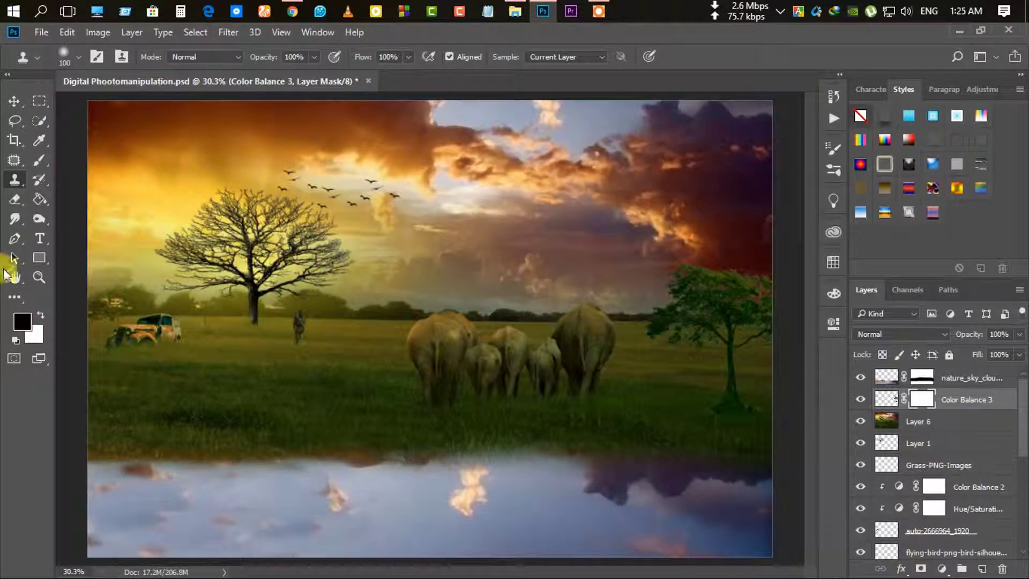
left_click(39, 160)
scroll(741, 448, "down", 1)
key("ctrl+e")
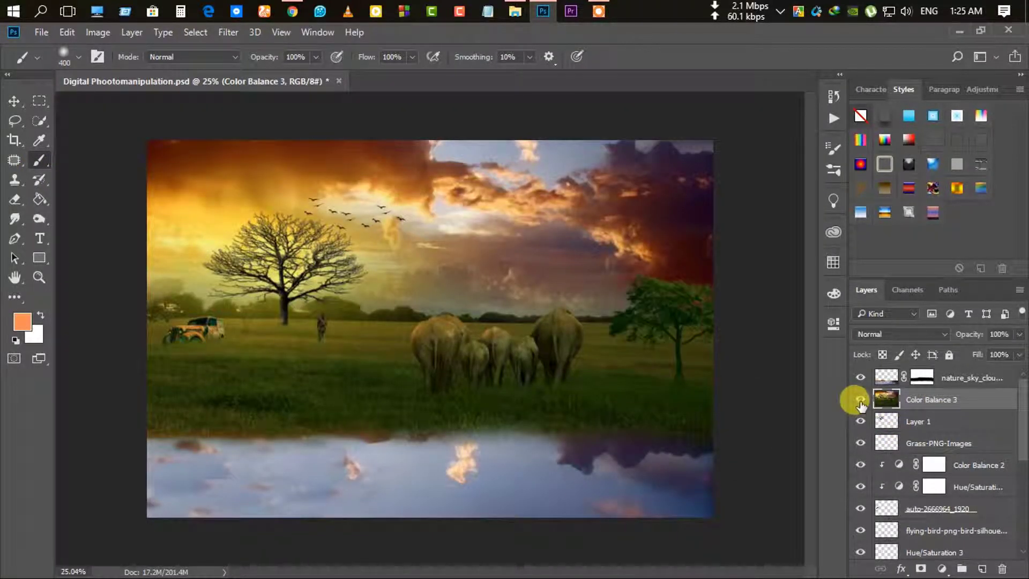
key("ctrl+j")
key("ctrl+t")
key("Escape")
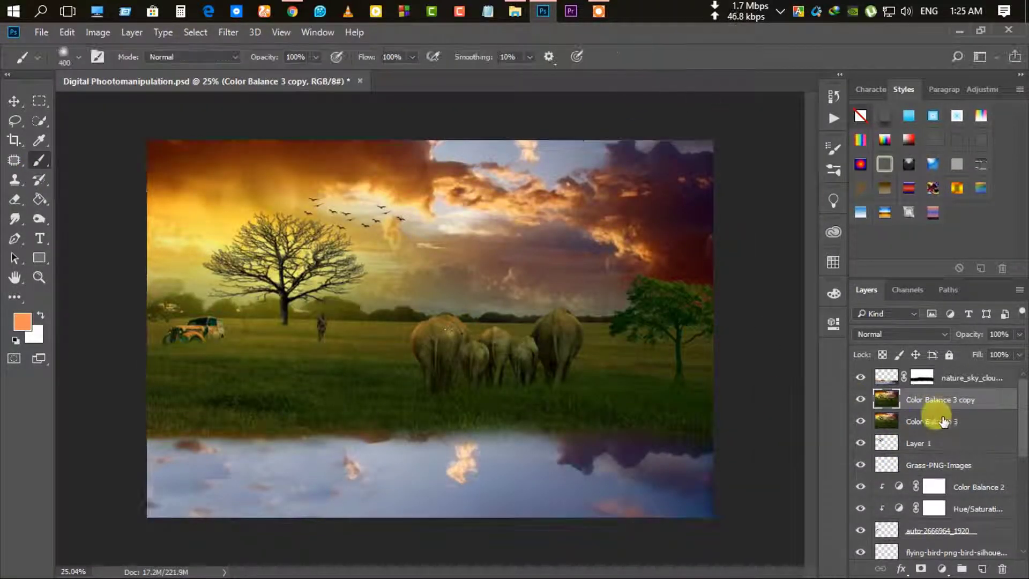
key("ctrl+alt+z")
key("ctrl+alt+z")
Apply the tree's mask permanently and duplicate the tree layer.
right_click(918, 405)
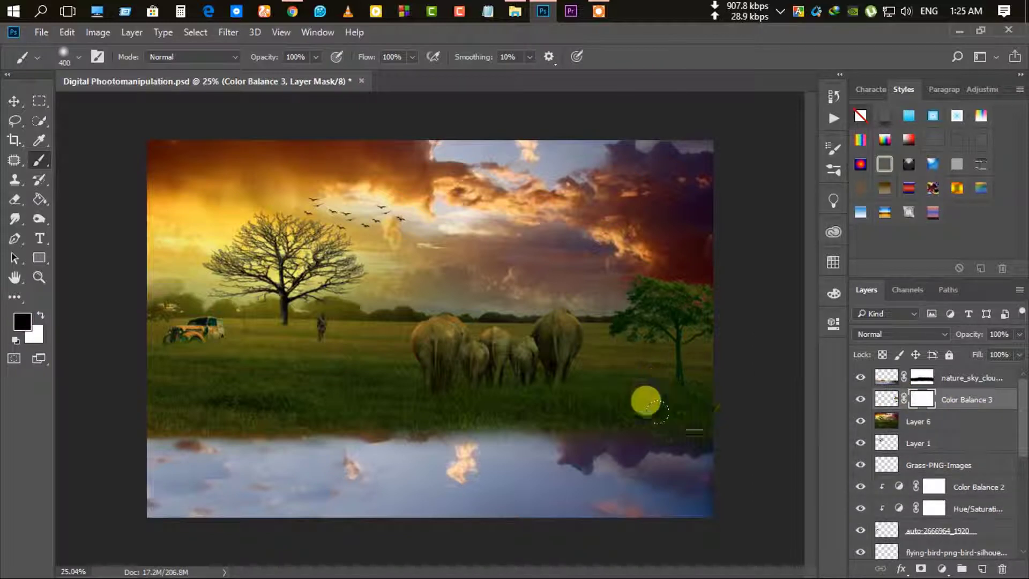
left_click(883, 453)
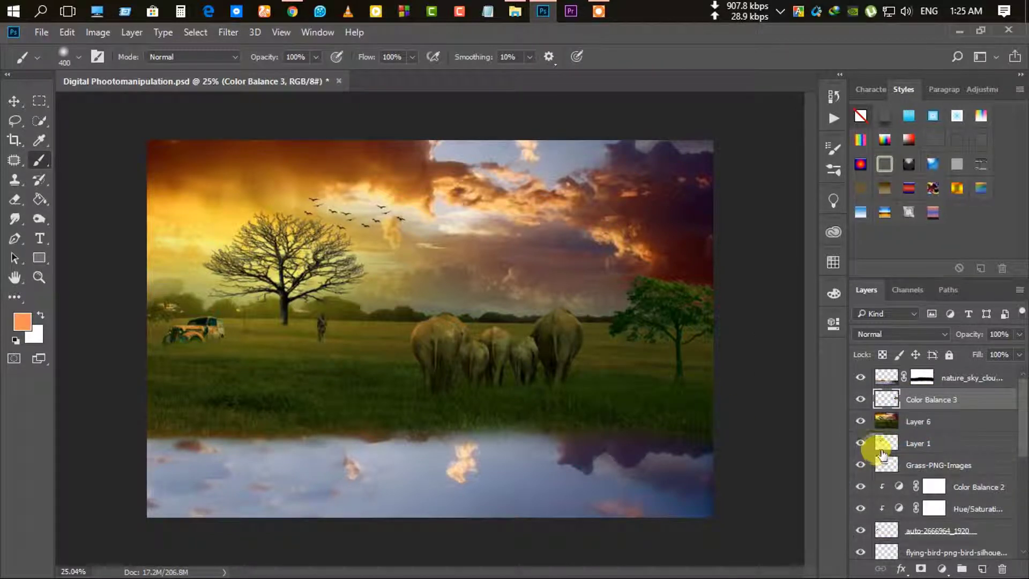
key("ctrl+j")
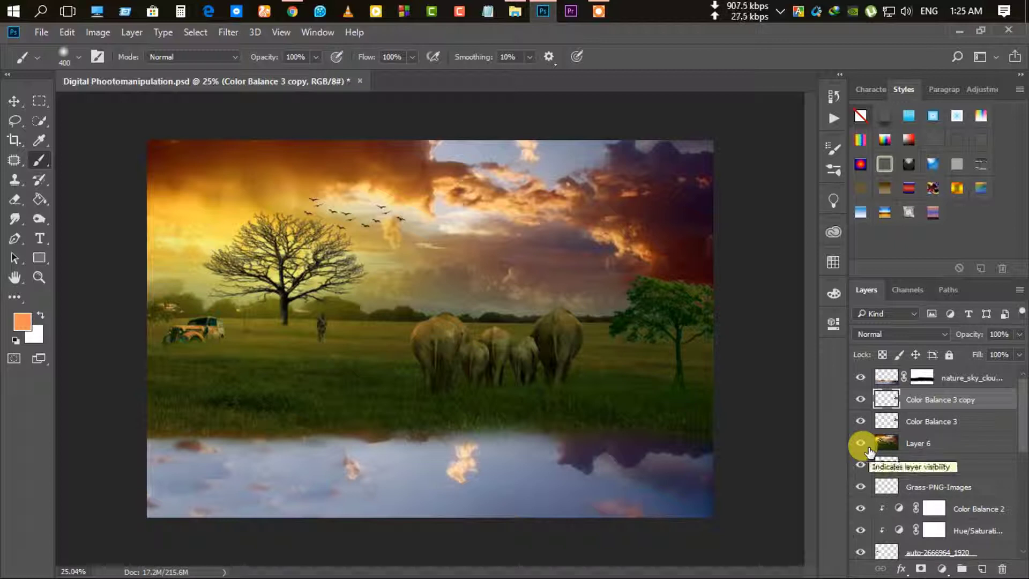
key("ctrl+t")
Flip the tree copy upside down into the water and move it above the sky layer.
mouse_move(680, 271)
left_mouse_down()
mouse_move(688, 485)
mouse_move(680, 541)
left_mouse_up()
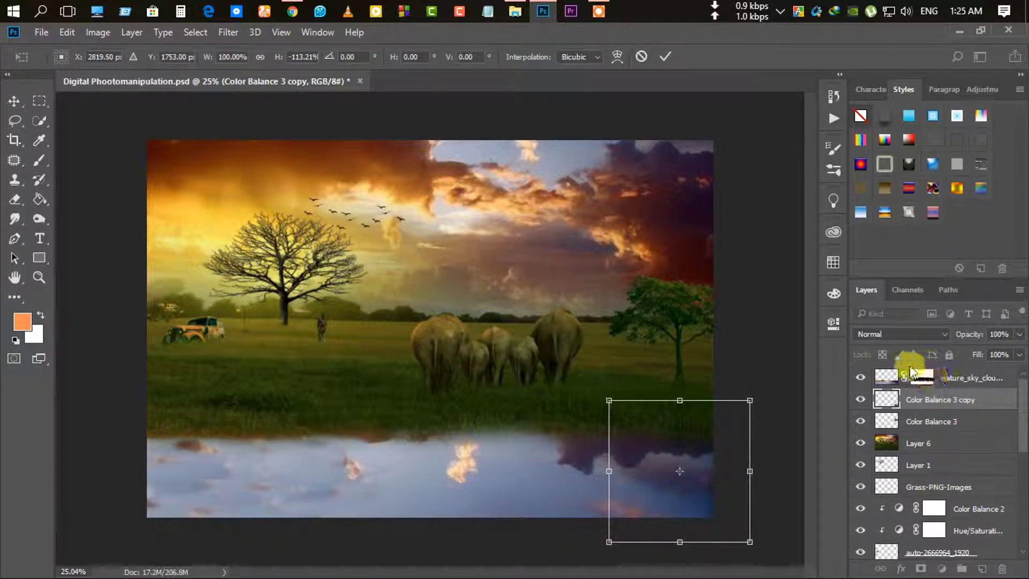
left_click(664, 58)
key("b")
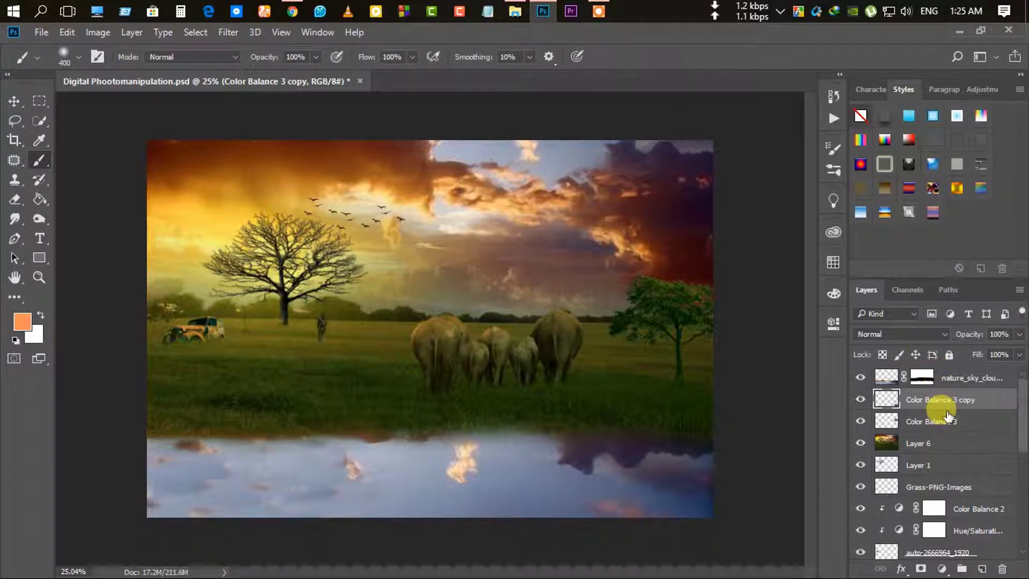
left_click_drag(947, 406, 929, 370)
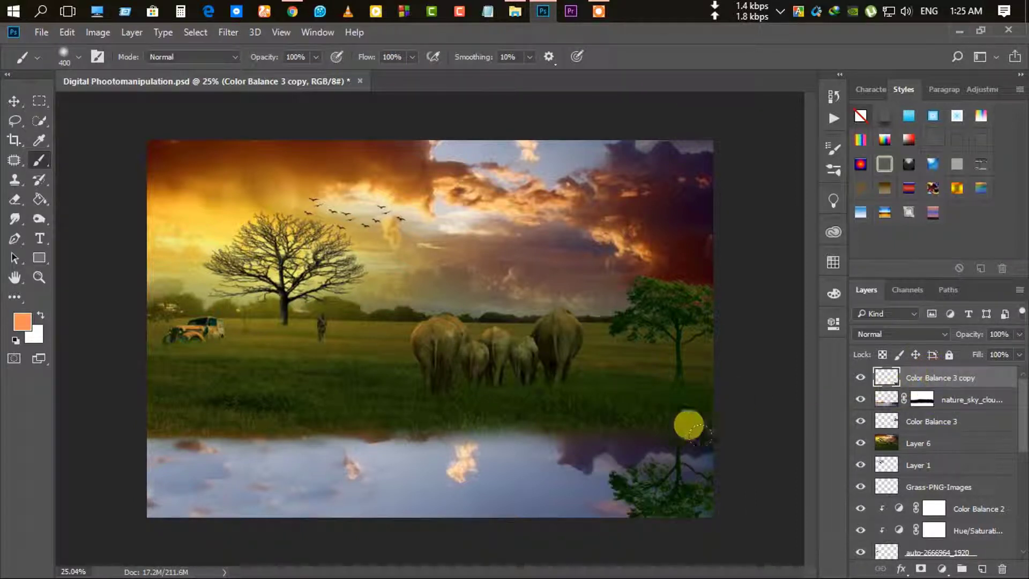
left_click(15, 103)
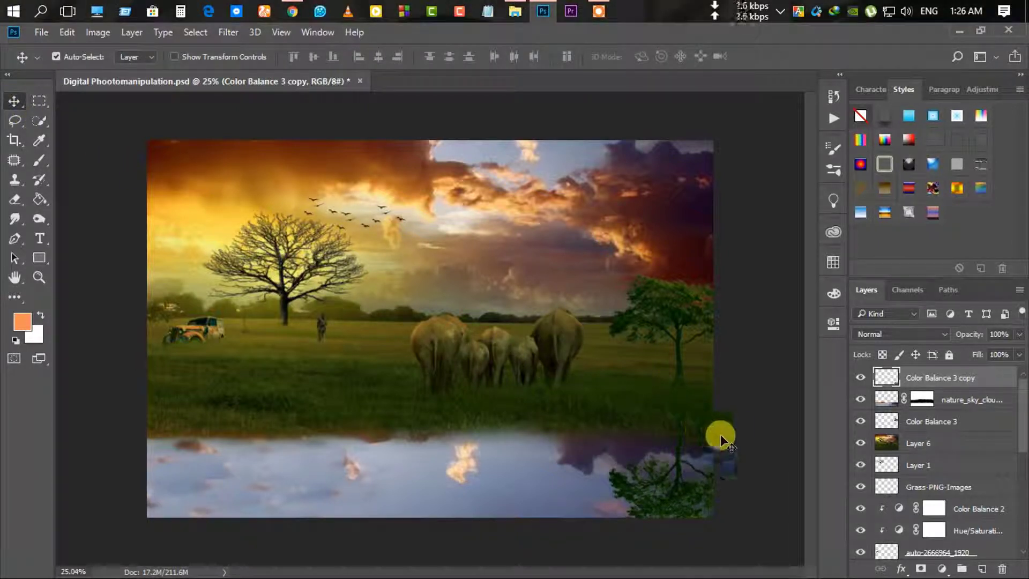
Add a mask to the tree reflection and switch between the sky and reflection masks.
left_click(921, 569)
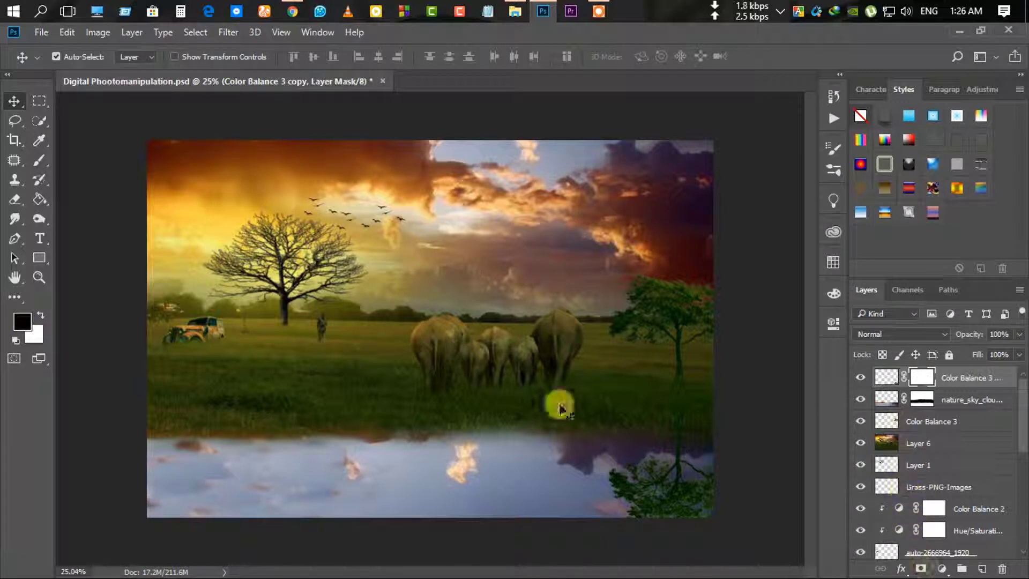
key("b")
key("alt+bracketleft")
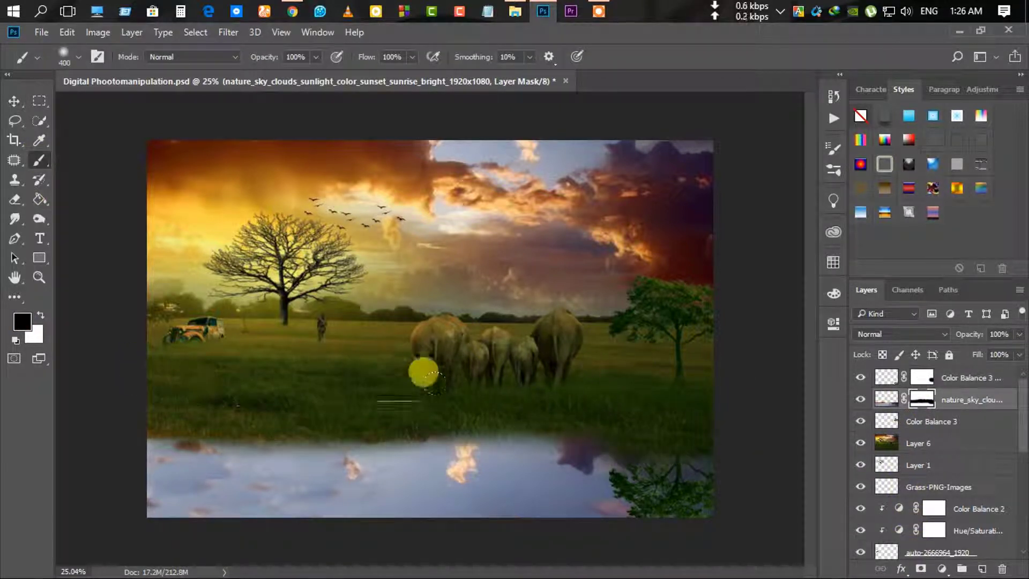
scroll(509, 456, "up", 2)
scroll(471, 482, "down", 1)
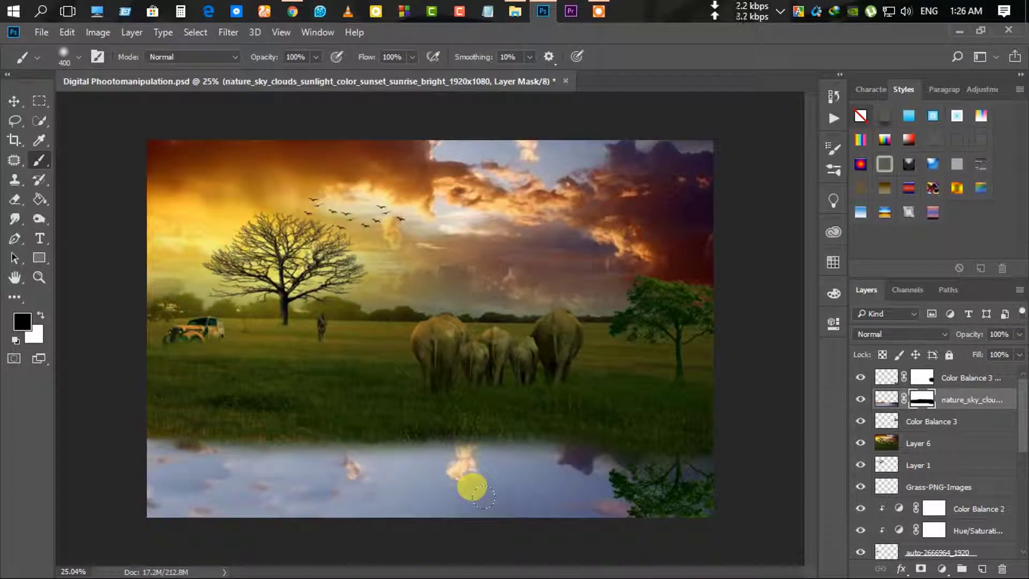
scroll(535, 459, "down", 1)
key("alt+bracketright")
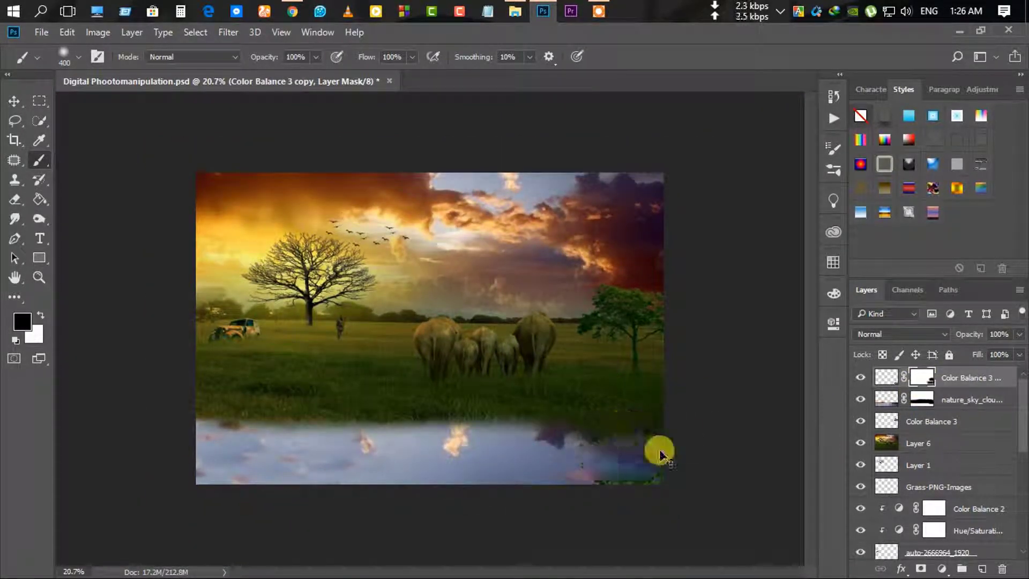
scroll(608, 421, "up", 2)
Lower the Color Balance 3 copy layer to 62% opacity, then pick up the sunset sky file.
left_click(922, 399)
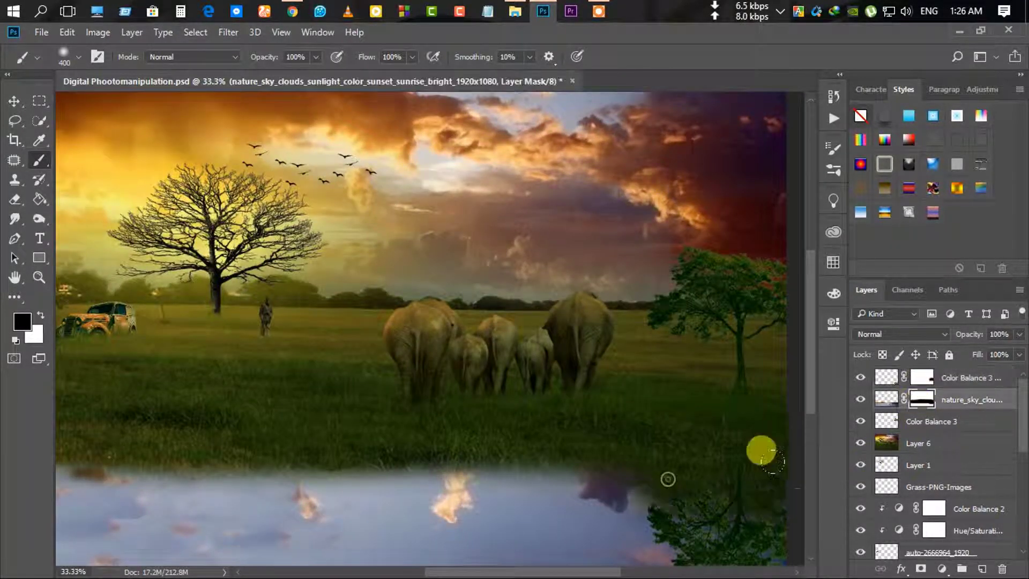
scroll(697, 402, "down", 1)
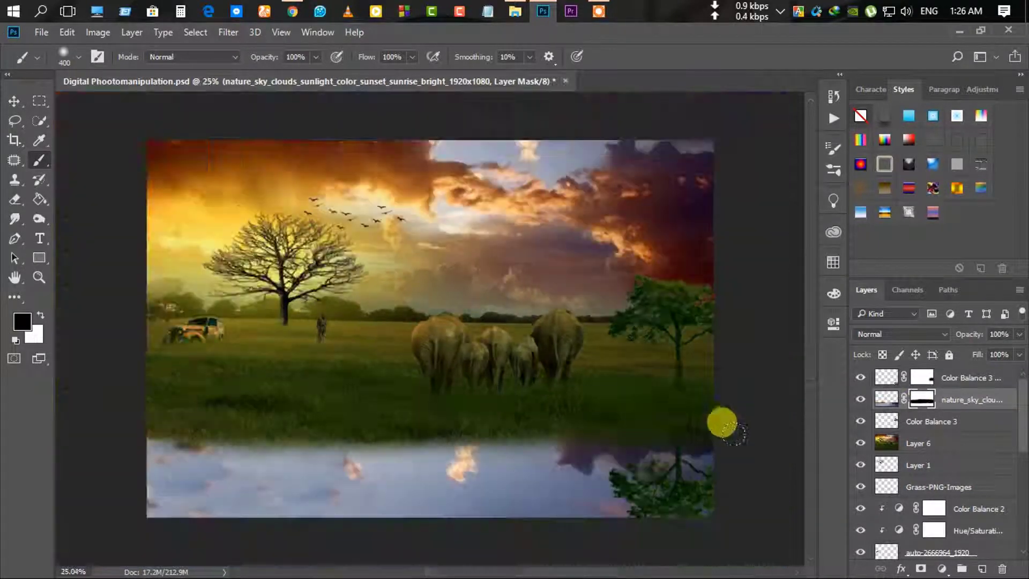
scroll(719, 420, "up", 1)
left_click(922, 377)
scroll(699, 402, "down", 1)
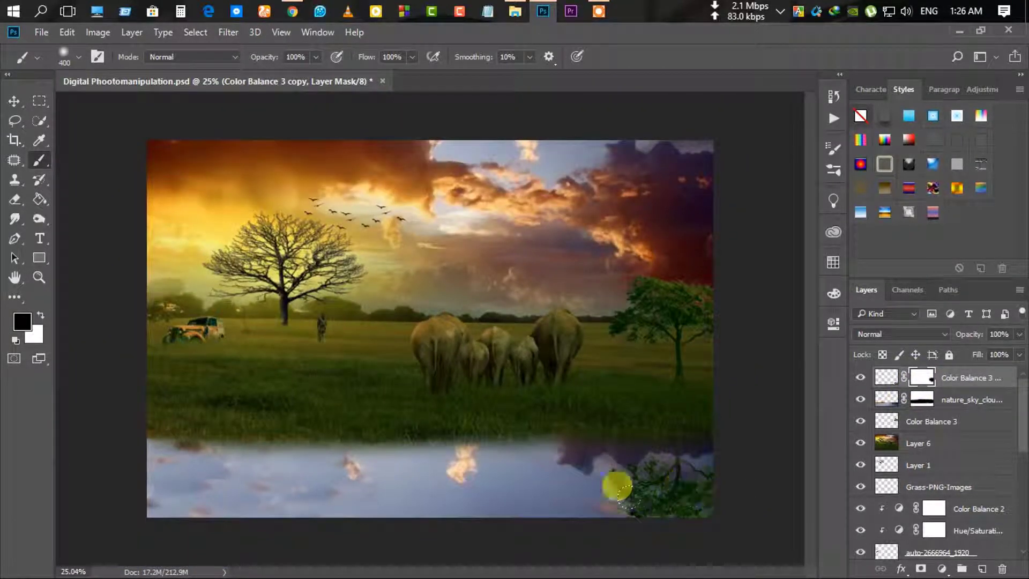
left_click(886, 422)
left_click(886, 400)
left_click(886, 378)
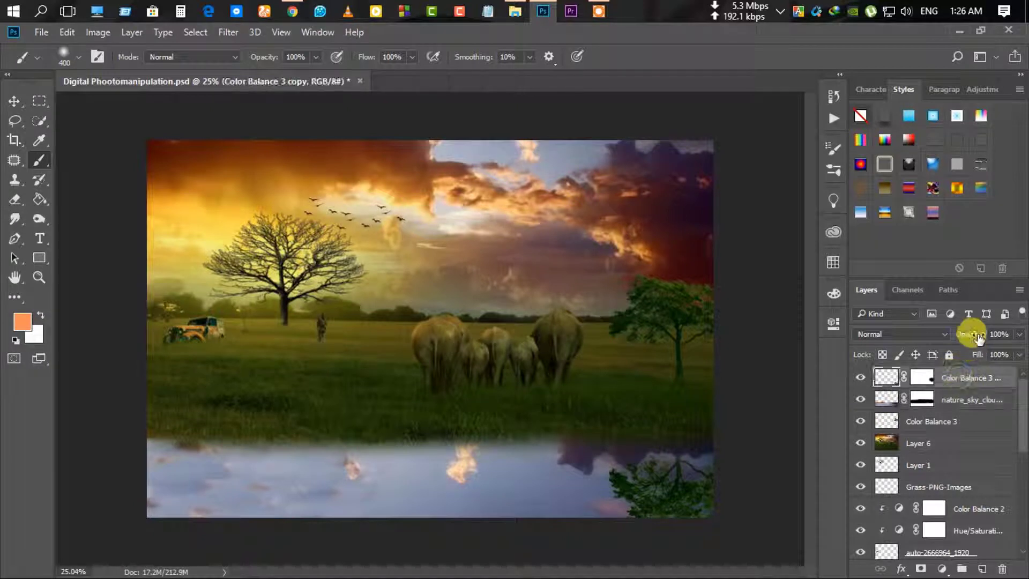
left_click(963, 334)
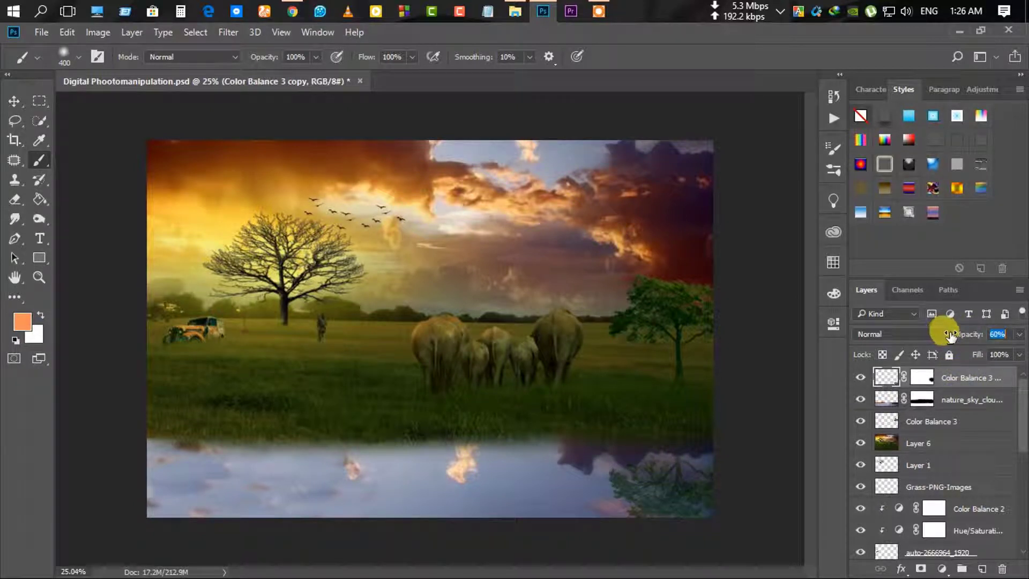
scroll(395, 459, "down", 1)
key("alt+Tab")
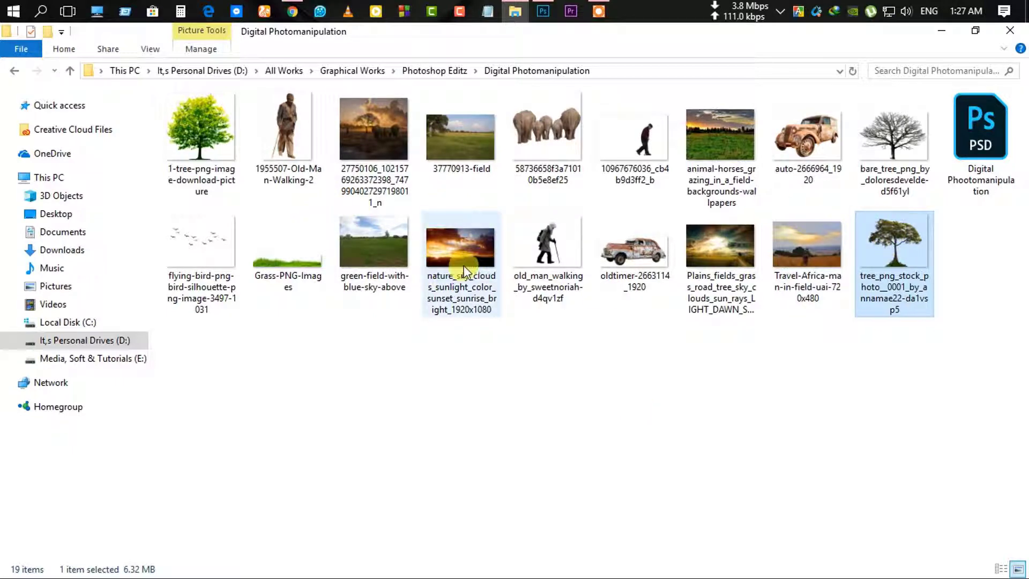
left_click_drag(464, 265, 533, 61)
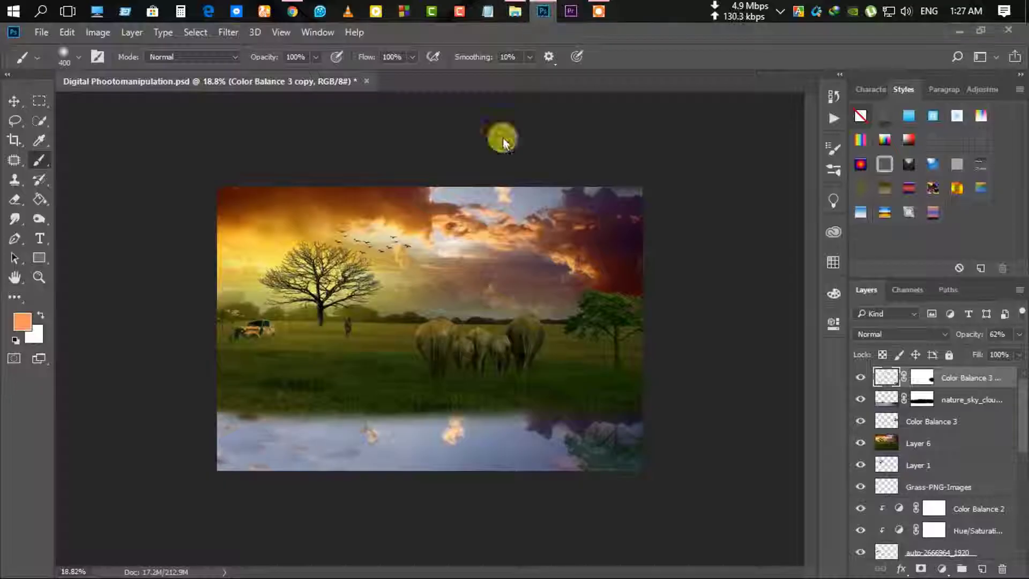
Place the flipped sunset sky copy over the water's left side and commit it.
left_click_drag(534, 62, 326, 432)
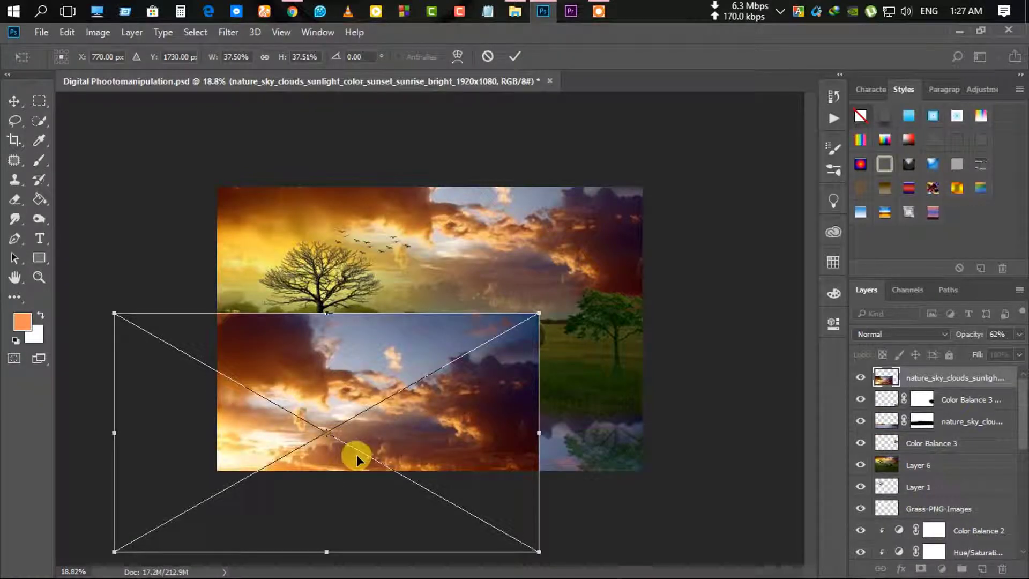
left_click_drag(420, 449, 330, 471)
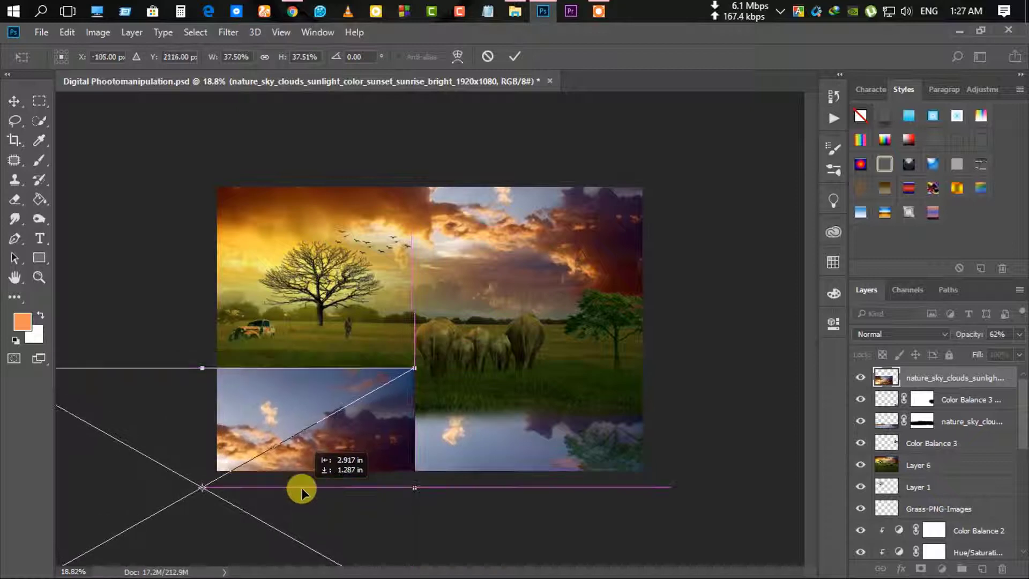
mouse_move(330, 472)
left_mouse_down()
mouse_move(409, 260)
mouse_move(397, 414)
left_mouse_up()
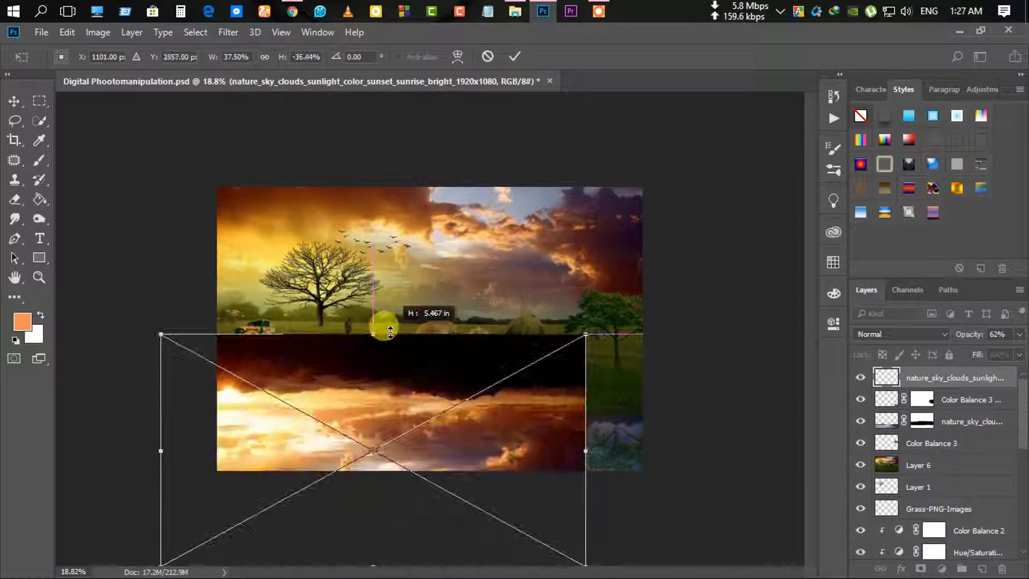
left_click_drag(397, 414, 182, 407)
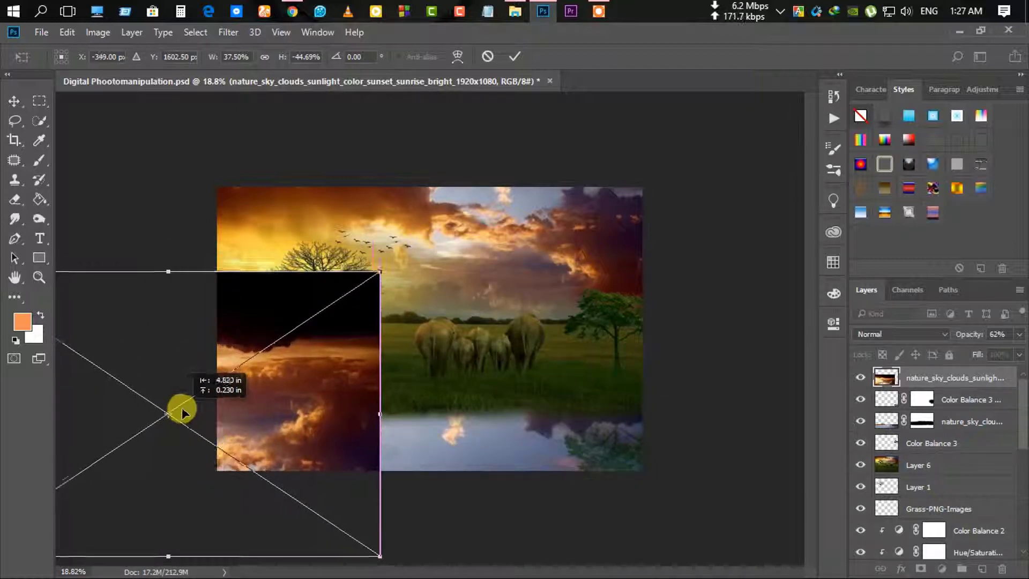
left_click(514, 56)
key("b")
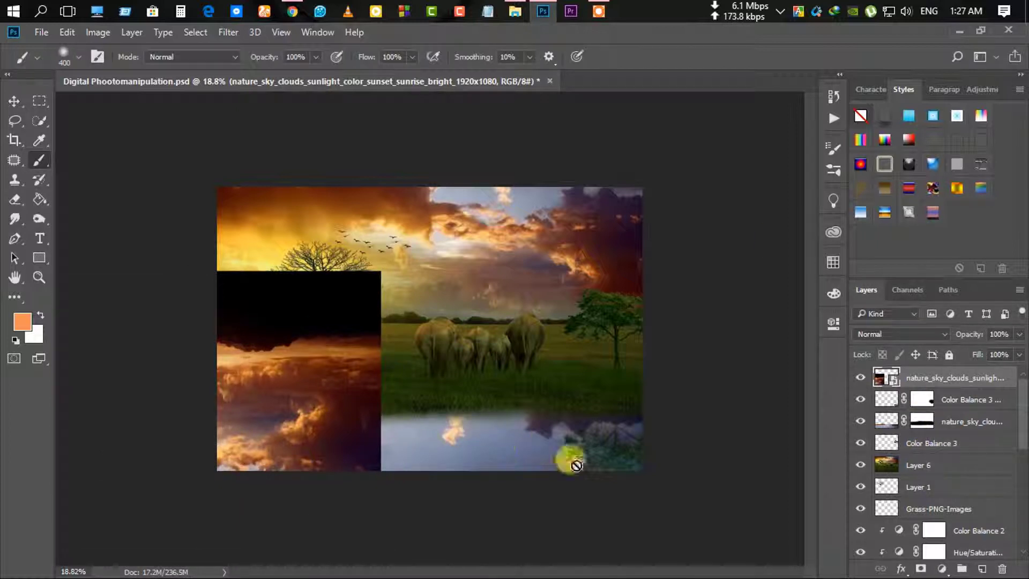
Mask the sky layer, painting black to hide it over the tree, grass and car.
left_click(921, 568)
key("d")
mouse_move(241, 301)
left_mouse_down()
mouse_move(117, 306)
mouse_move(310, 361)
mouse_move(239, 363)
mouse_move(367, 460)
mouse_move(509, 432)
mouse_move(502, 428)
mouse_move(506, 477)
left_mouse_up()
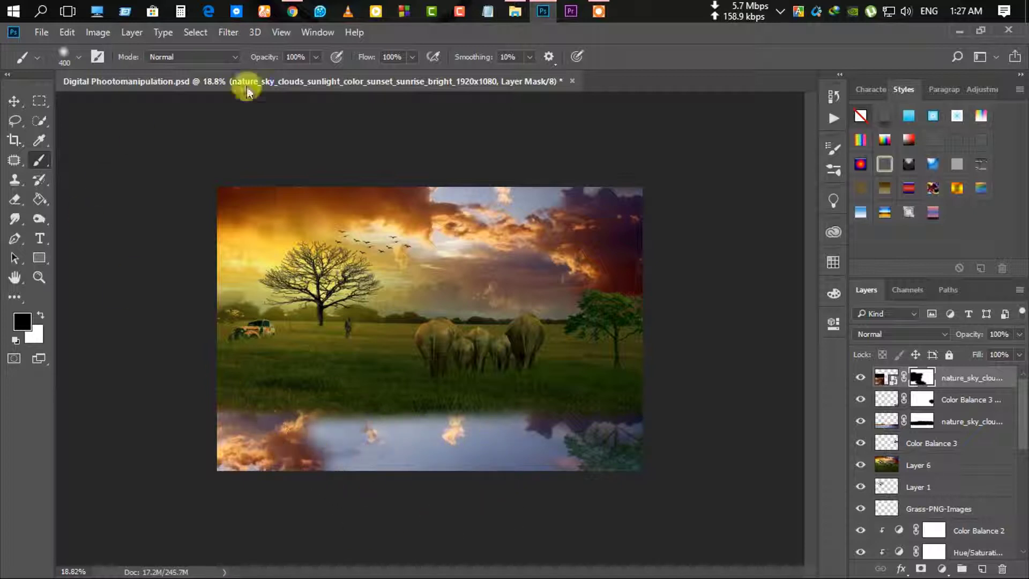
left_click_drag(278, 54, 229, 60)
mouse_move(300, 418)
left_mouse_down()
mouse_move(459, 477)
mouse_move(397, 468)
mouse_move(427, 479)
left_mouse_up()
Toggle the reflection to compare the water, then raise brush opacity to full.
scroll(441, 460, "down", 1)
scroll(426, 460, "up", 2)
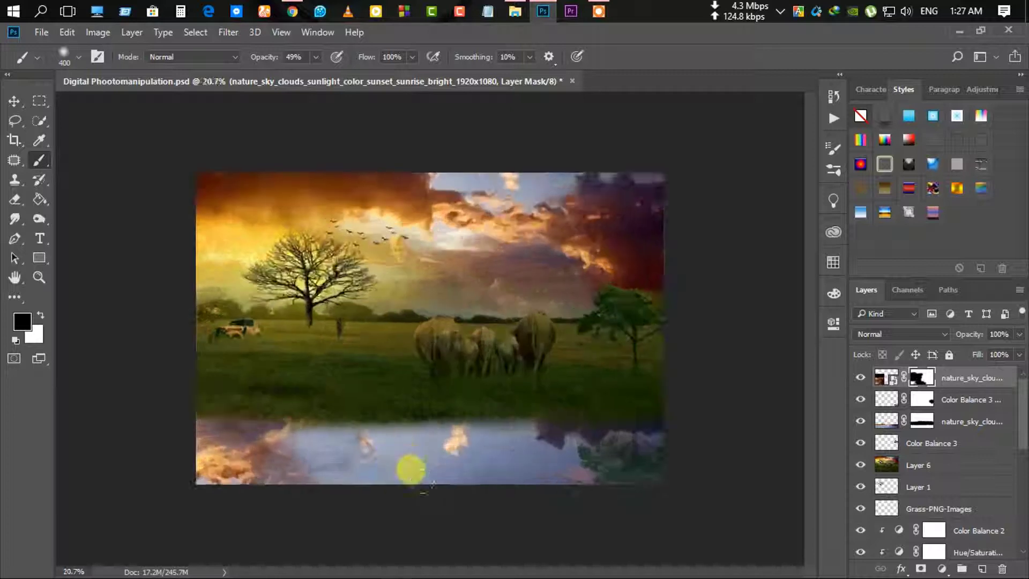
scroll(522, 461, "up", 1)
scroll(522, 453, "down", 1)
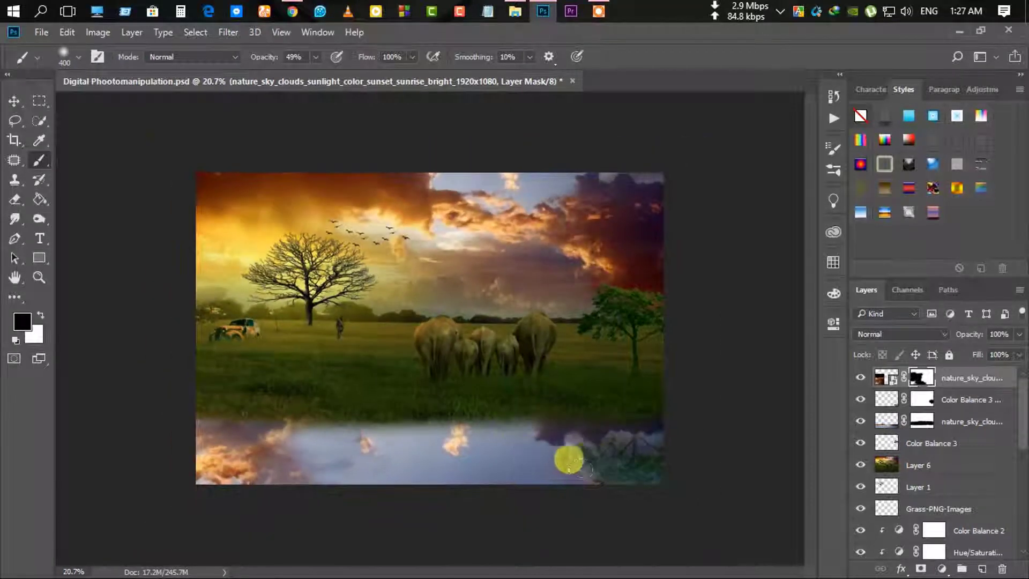
left_click(860, 421)
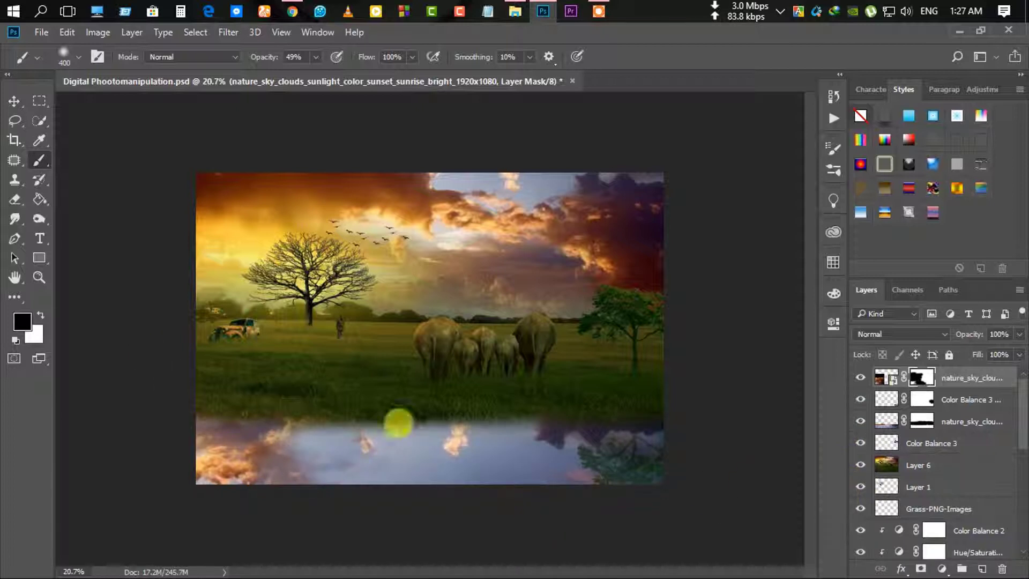
left_click(17, 103)
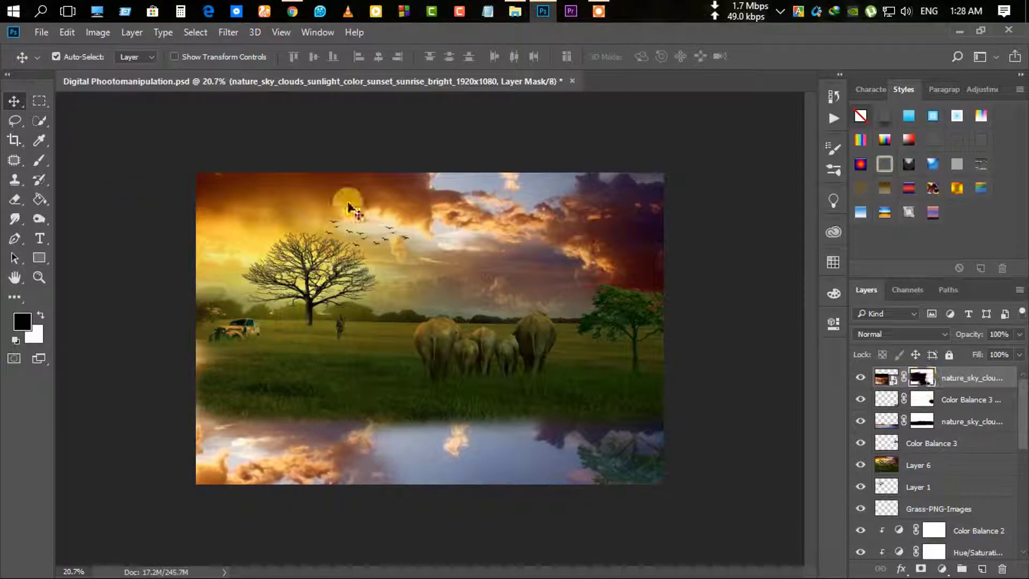
left_click(39, 160)
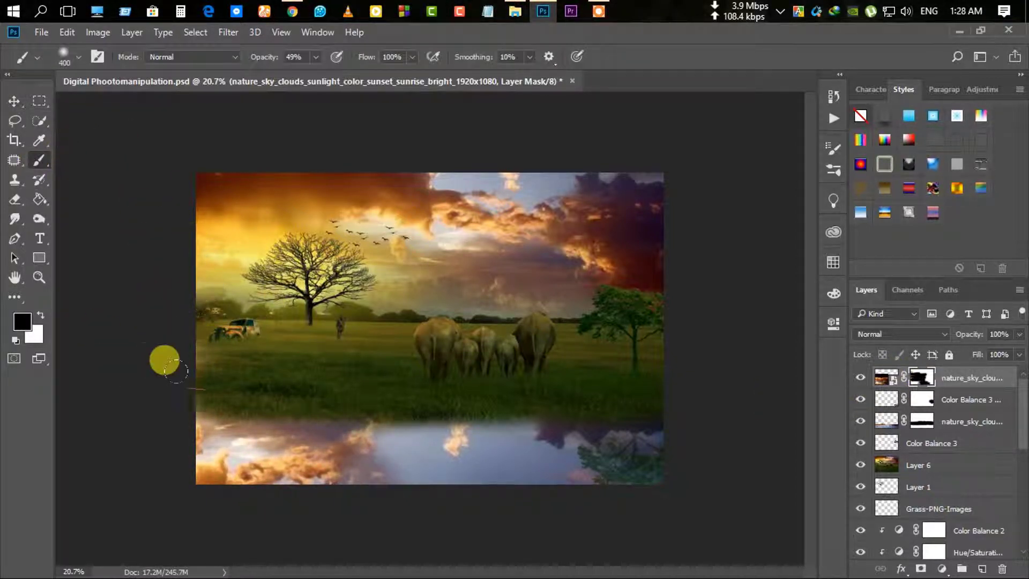
left_click_drag(268, 57, 493, 97)
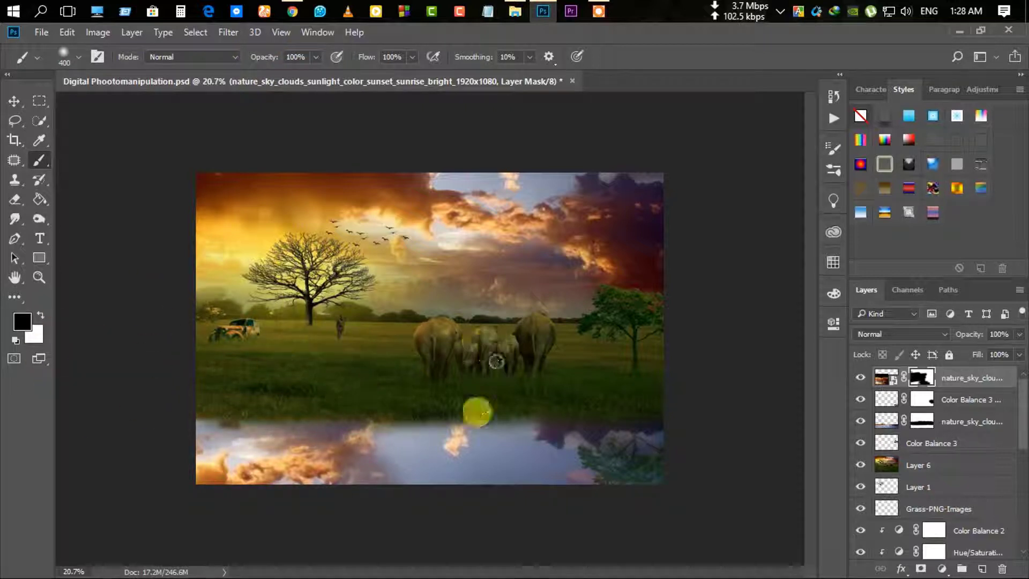
scroll(581, 443, "down", 1)
Merge the reflection layers into one and toggle its visibility to compare.
left_click(959, 443)
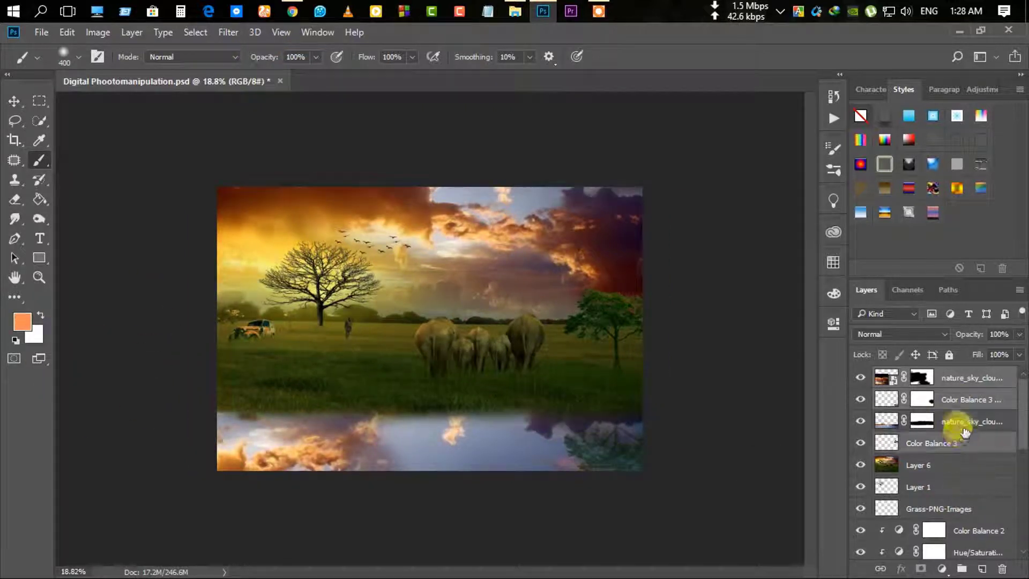
key("ctrl+e")
left_click(861, 378)
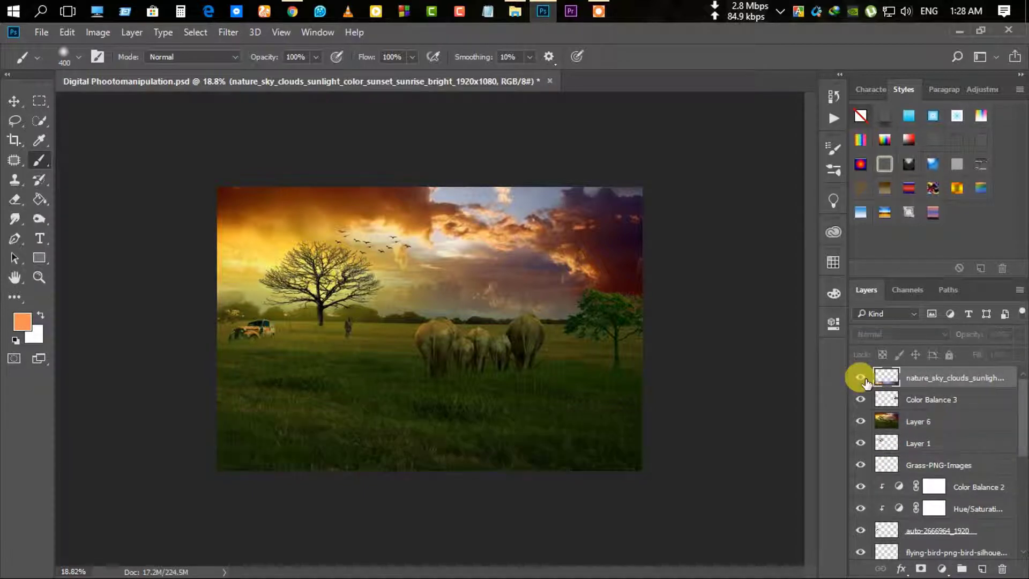
left_click(861, 399)
Select only the Color Balance 3 layer in the Layers panel.
left_click(934, 408)
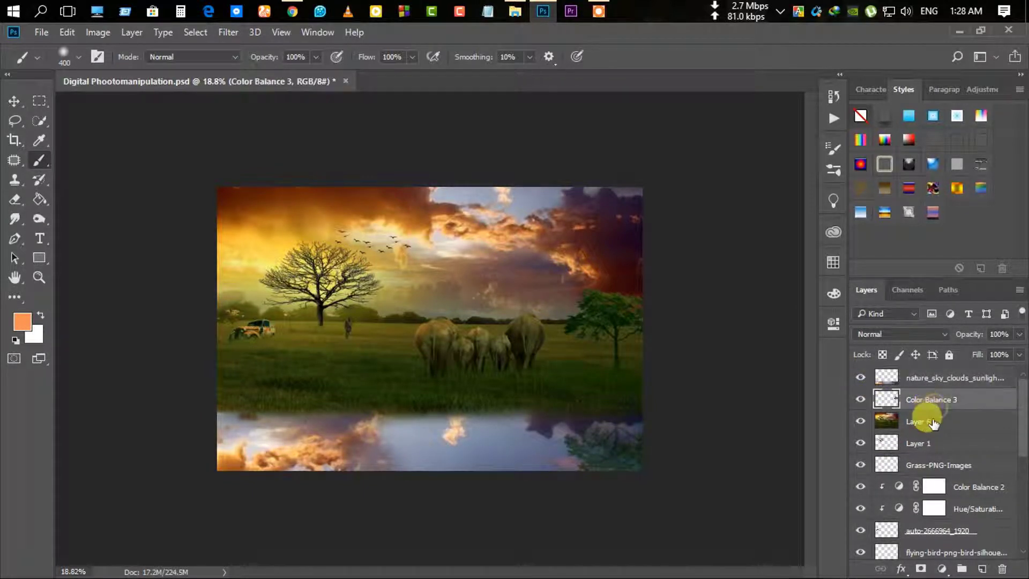
left_click(930, 384, "shift")
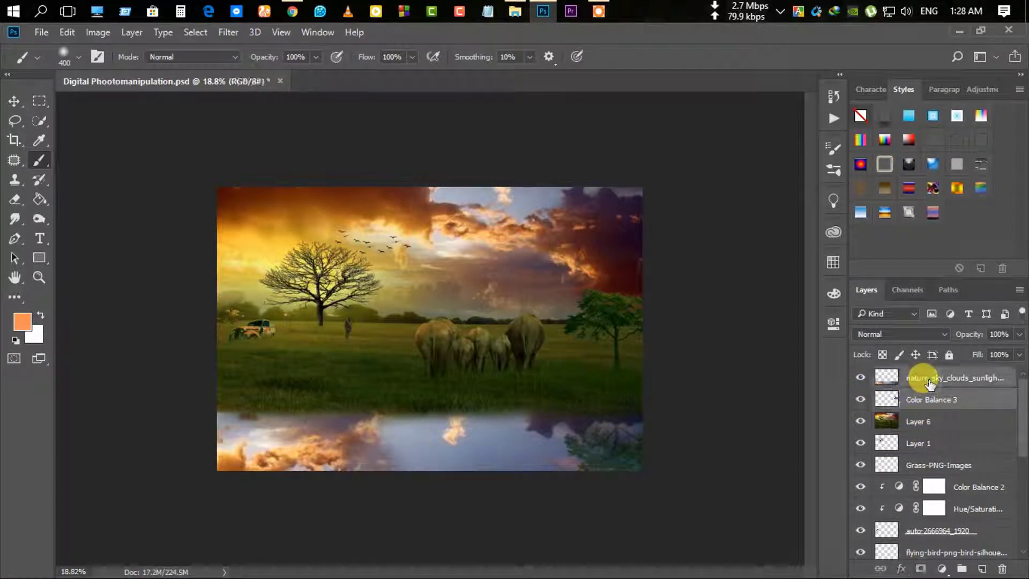
left_click(928, 378)
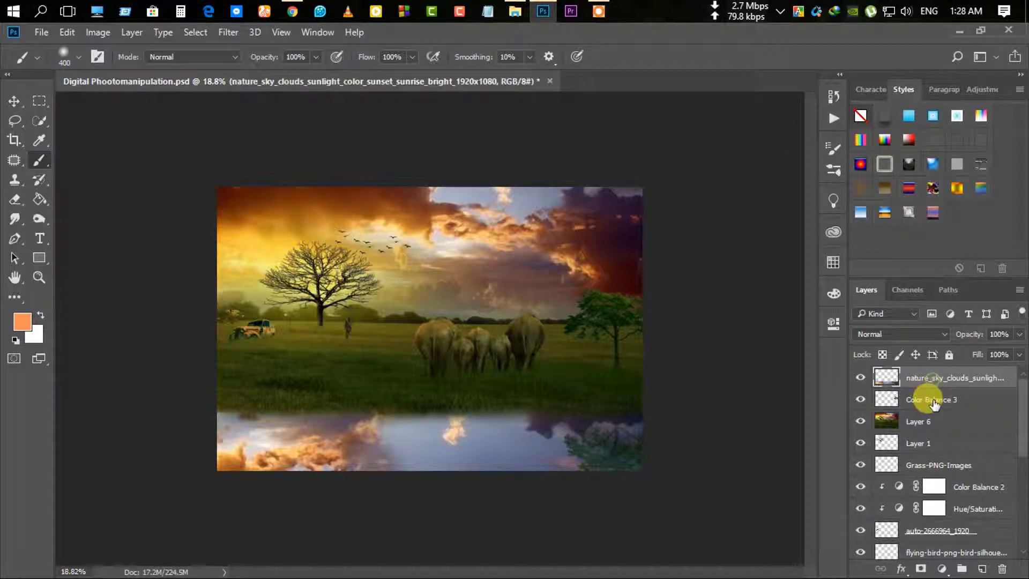
left_click(932, 399)
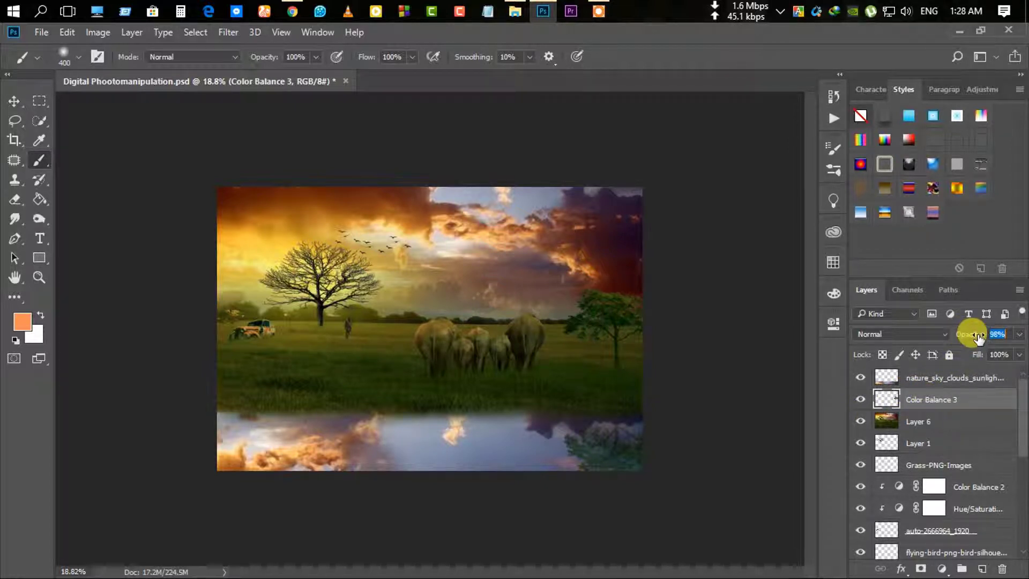
Apply a Color Balance image adjustment shifting the layer's magenta–green balance.
left_click(97, 32)
mouse_move(120, 70)
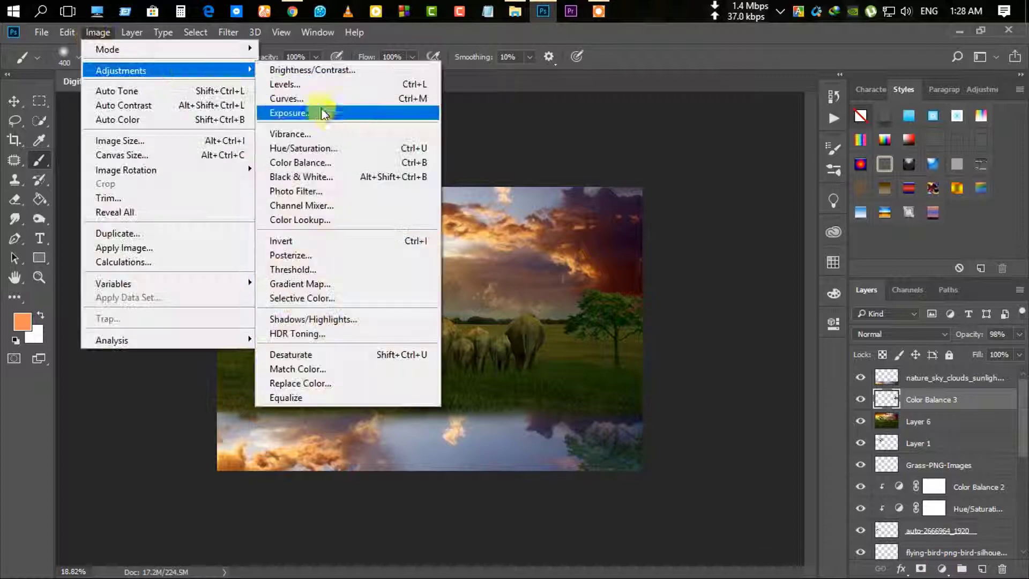
left_click(174, 92)
left_click(97, 32)
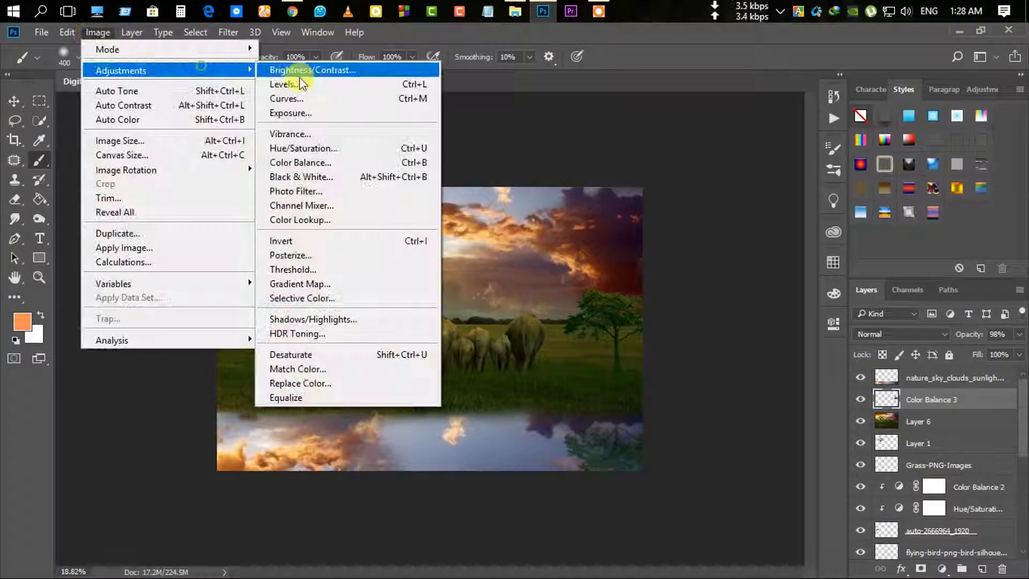
left_click(321, 162)
left_click_drag(752, 217, 756, 223)
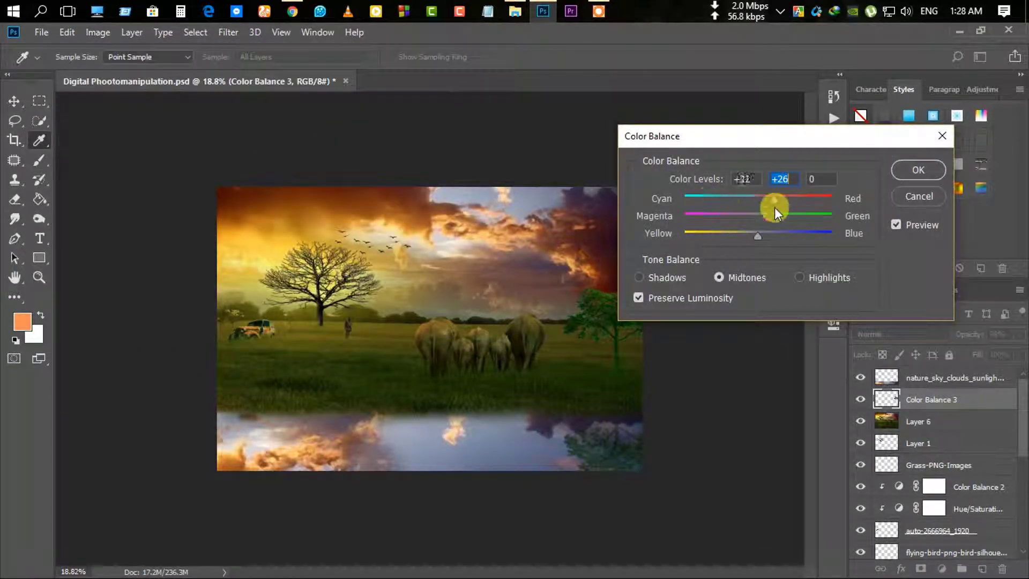
left_click(897, 196)
Add a clipped Levels 2 layer, raising black input, shifting midtones, lowering white input.
left_click(942, 568)
left_click(884, 250)
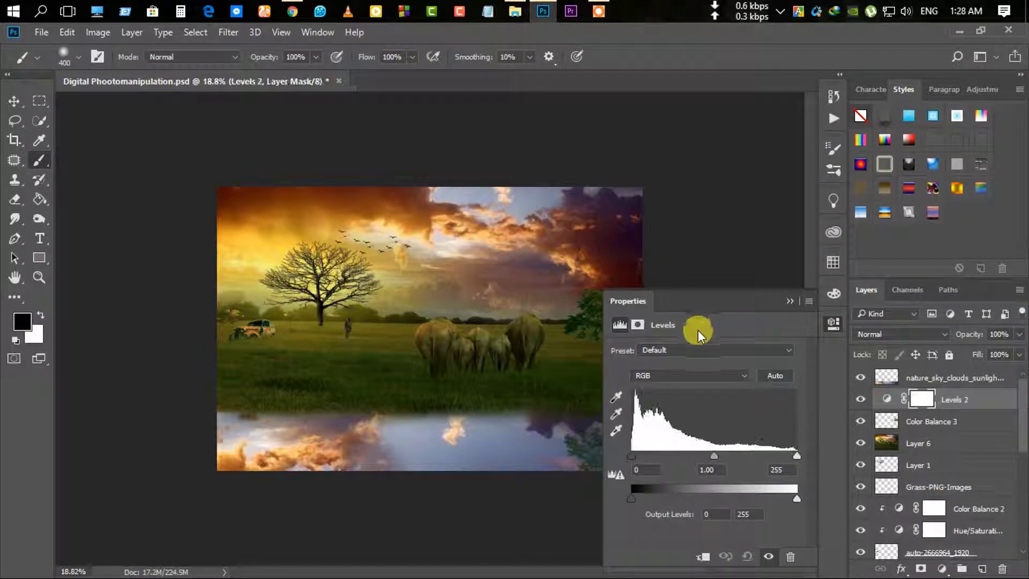
scroll(682, 223, "up", 3)
mouse_move(682, 222)
left_mouse_down()
mouse_move(251, 202)
mouse_move(269, 192)
left_mouse_up()
left_click(703, 557)
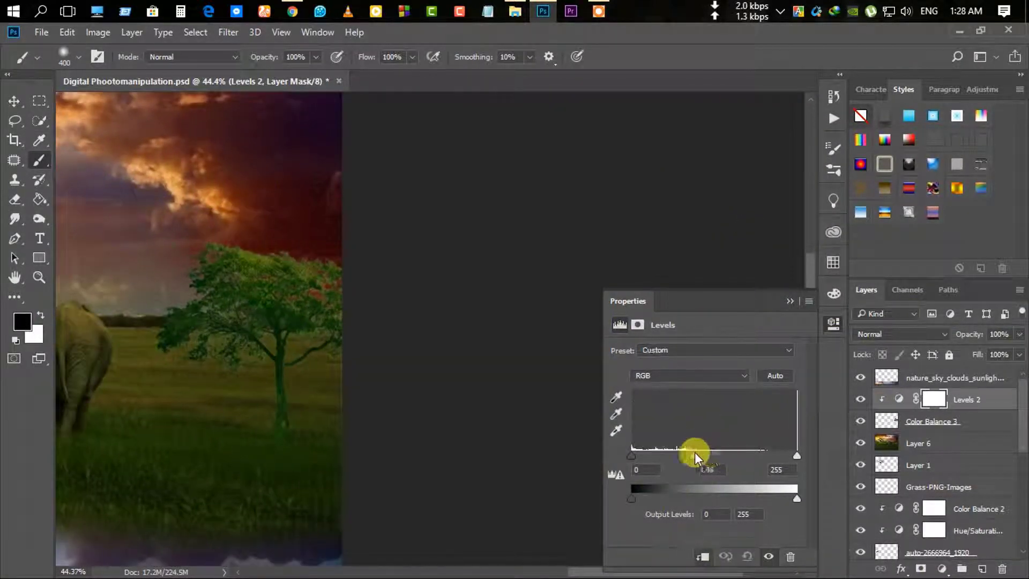
left_click_drag(714, 456, 720, 455)
left_click_drag(631, 456, 642, 455)
left_click_drag(793, 455, 777, 456)
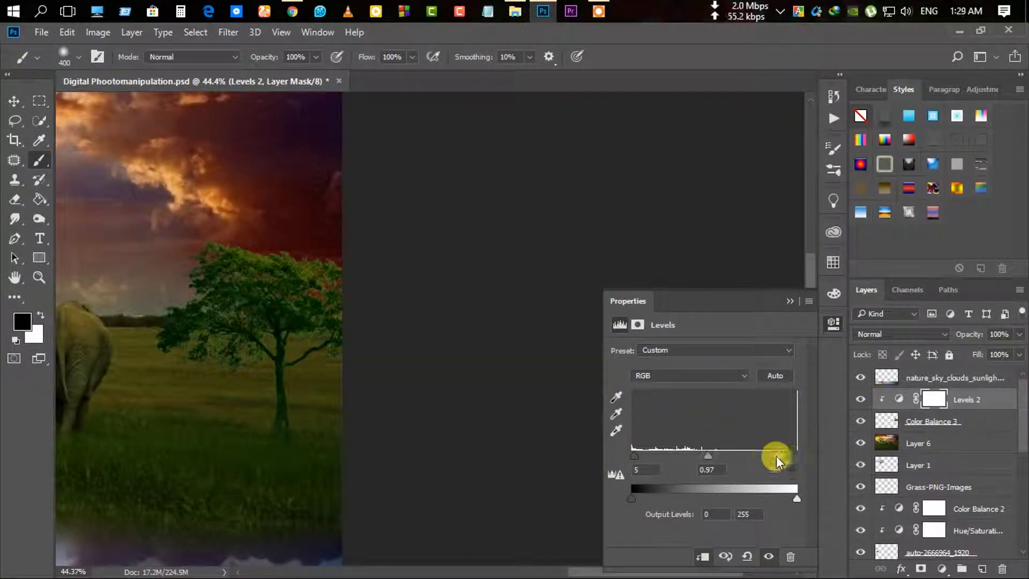
left_click(941, 568)
left_click(891, 317)
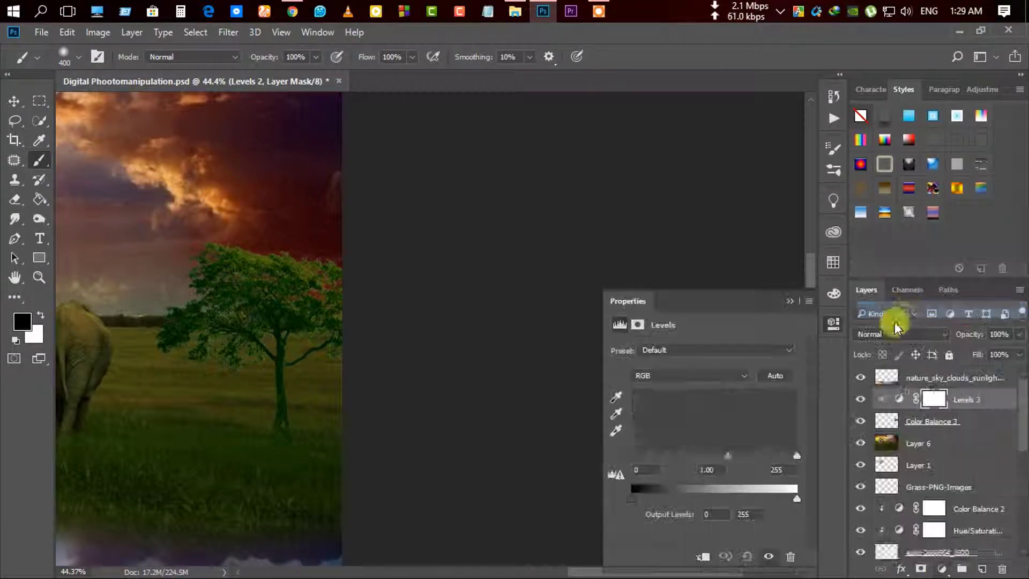
key("Delete")
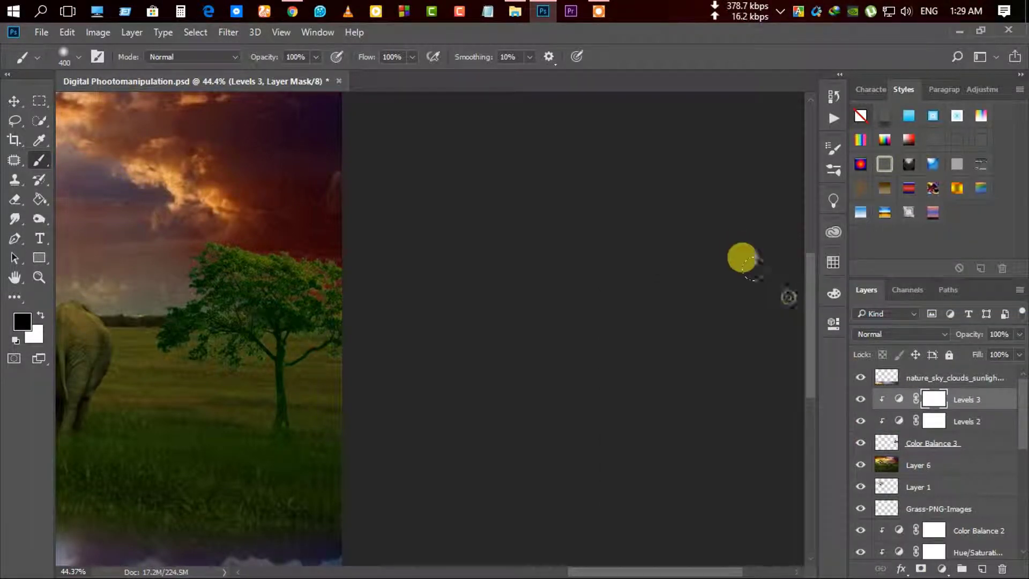
Add a clipped Curves 1 layer and bend the RGB curve with two points.
left_click(941, 568)
left_click(906, 363)
left_click(713, 556)
left_click_drag(698, 466, 713, 477)
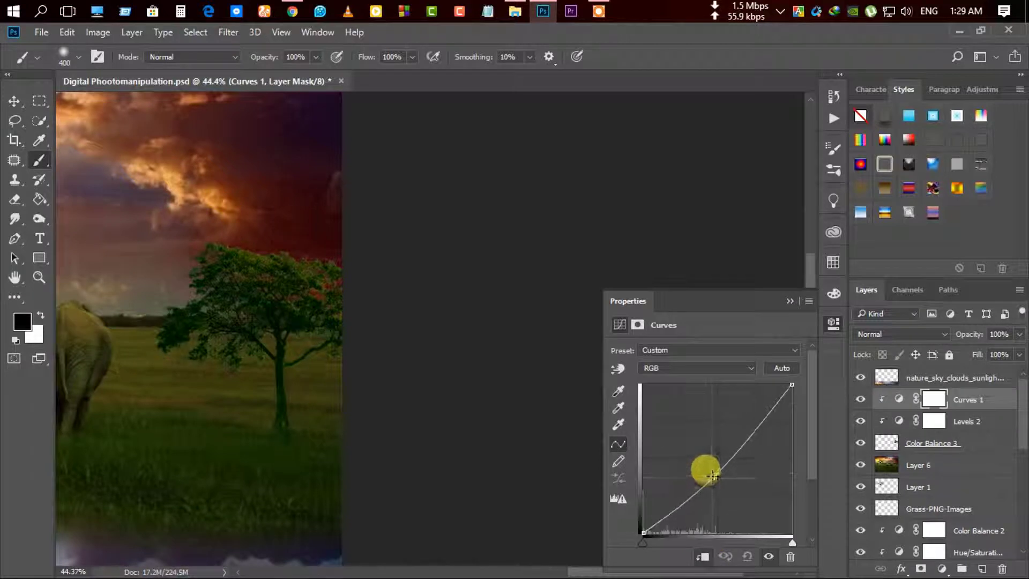
mouse_move(750, 440)
left_mouse_down()
mouse_move(755, 471)
mouse_move(760, 414)
left_mouse_up()
mouse_move(713, 477)
left_mouse_down()
mouse_move(664, 505)
mouse_move(711, 464)
left_mouse_up()
scroll(241, 348, "down", 3)
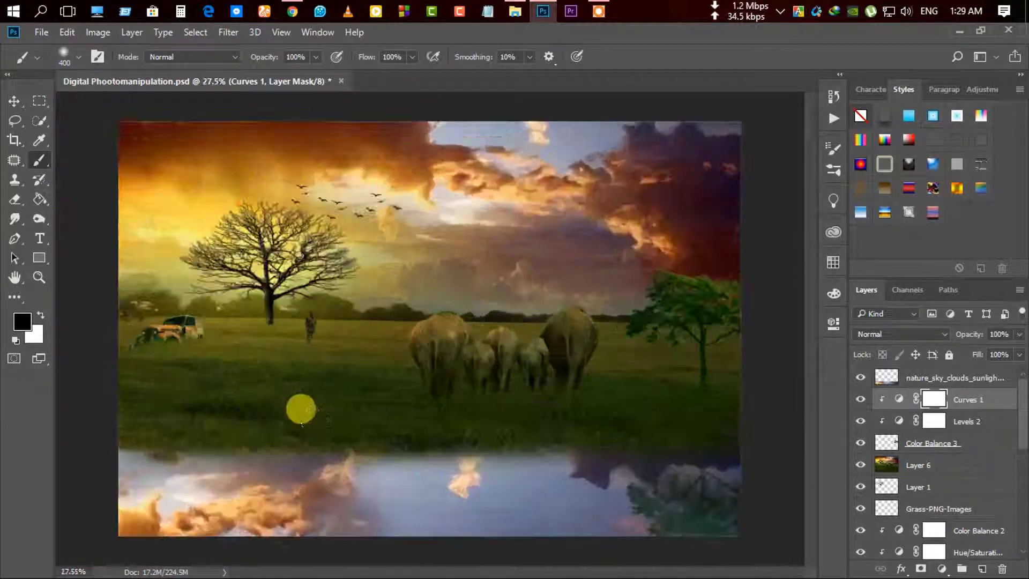
scroll(300, 378, "down", 2)
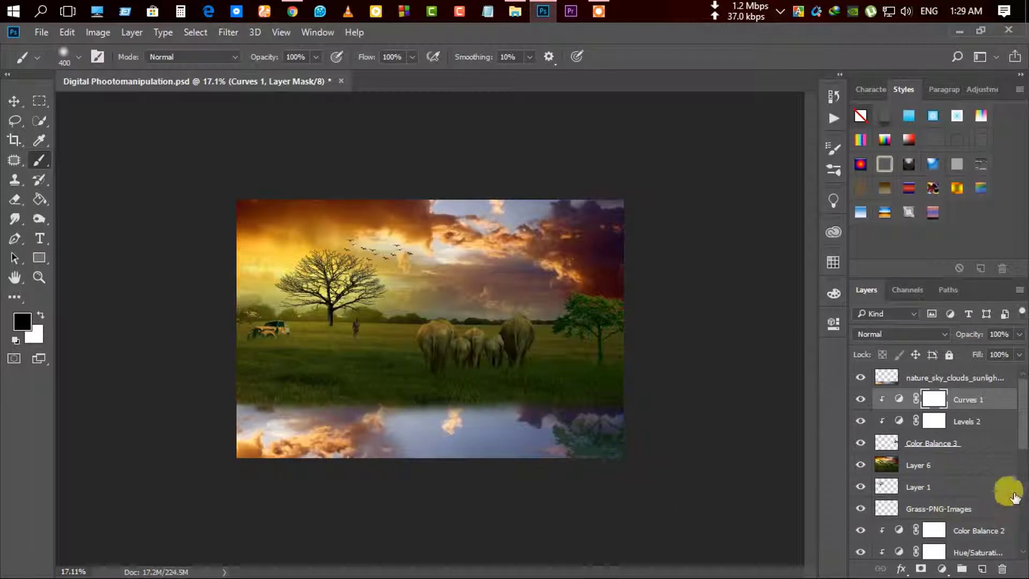
Add a new empty layer above the sky clouds layer and test a gradient.
left_click(948, 379)
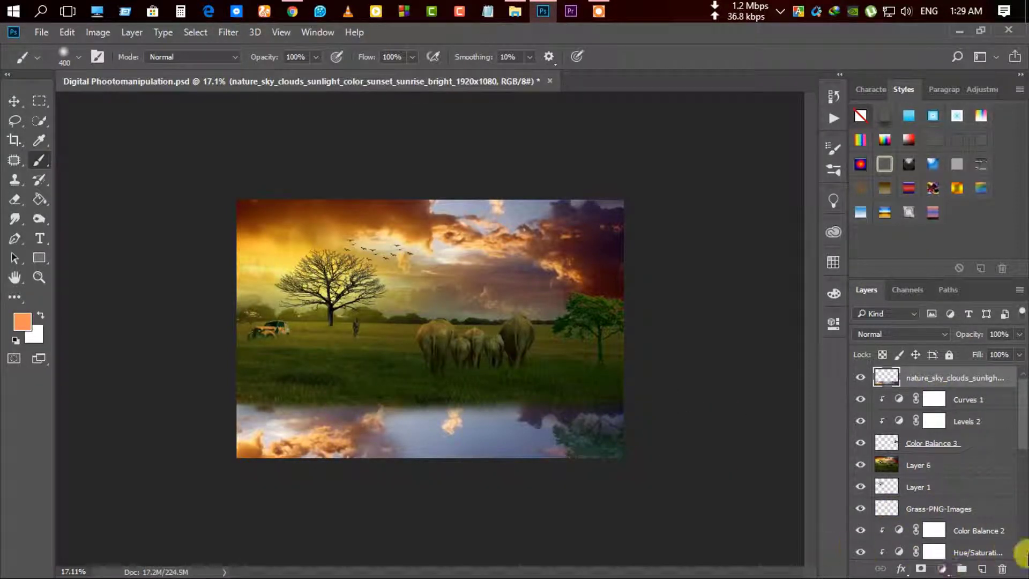
left_click(982, 569)
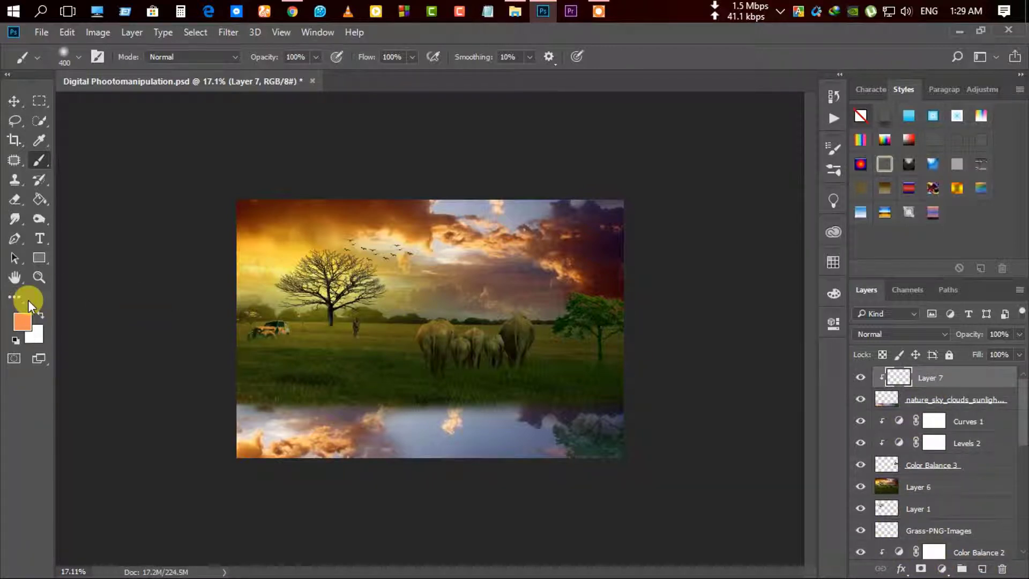
left_click(39, 199)
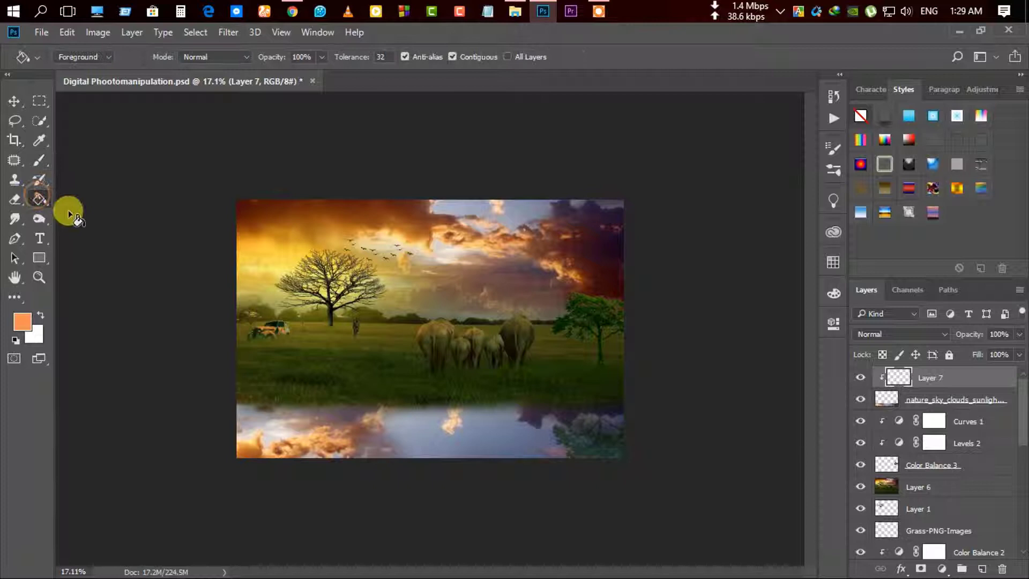
right_click(45, 199)
left_click(102, 193)
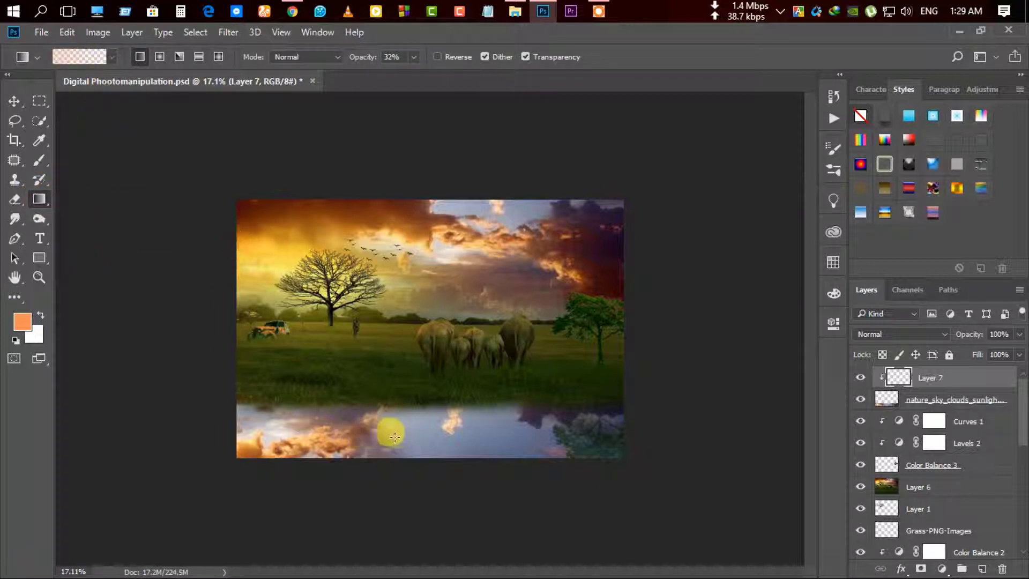
left_click_drag(440, 463, 458, 377)
key("ctrl+z")
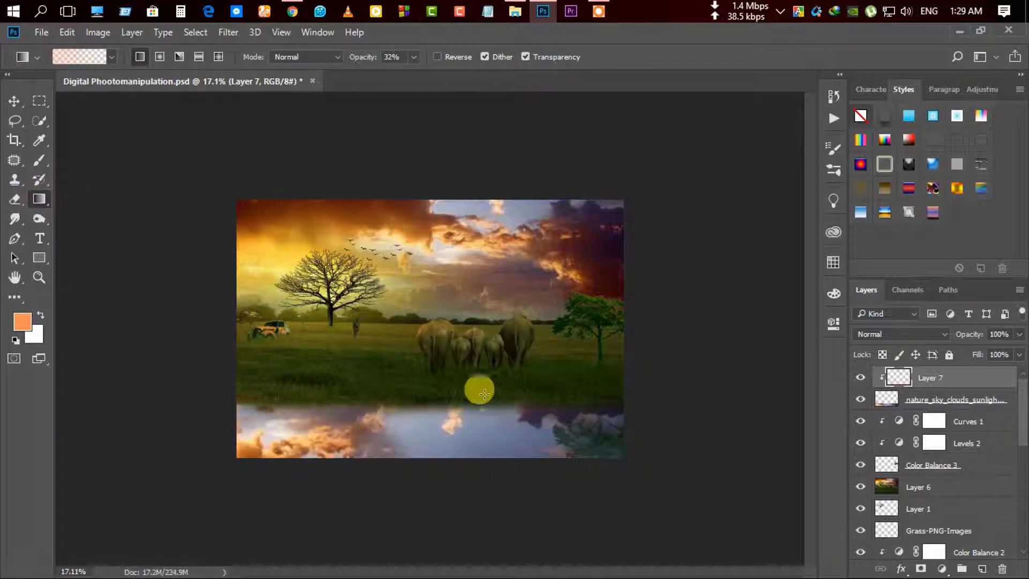
Set the foreground to black and draw a black gradient upward from the bottom.
left_click(21, 322)
left_click_drag(598, 214, 638, 363)
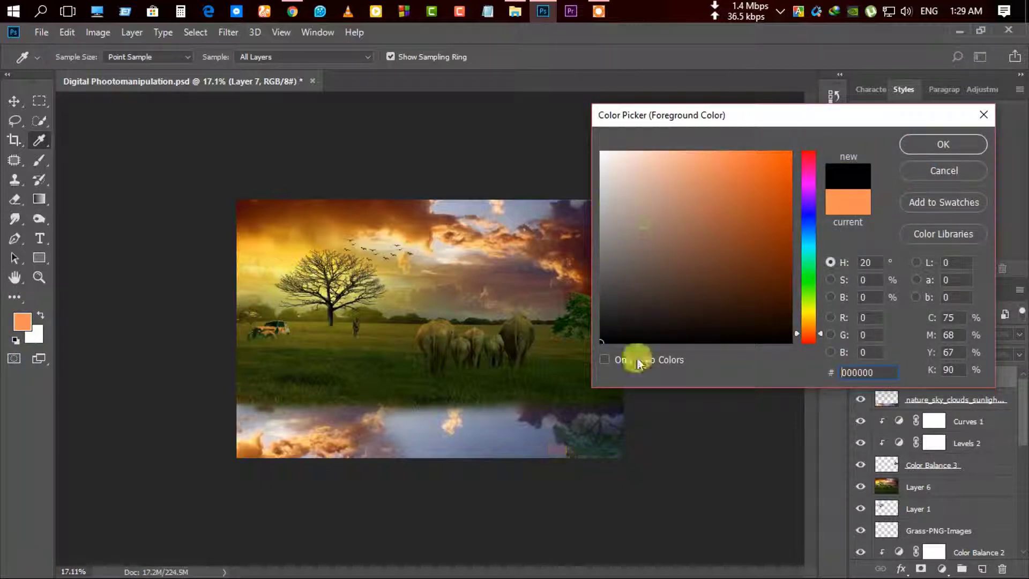
left_click(968, 144)
left_click_drag(416, 524, 448, 271)
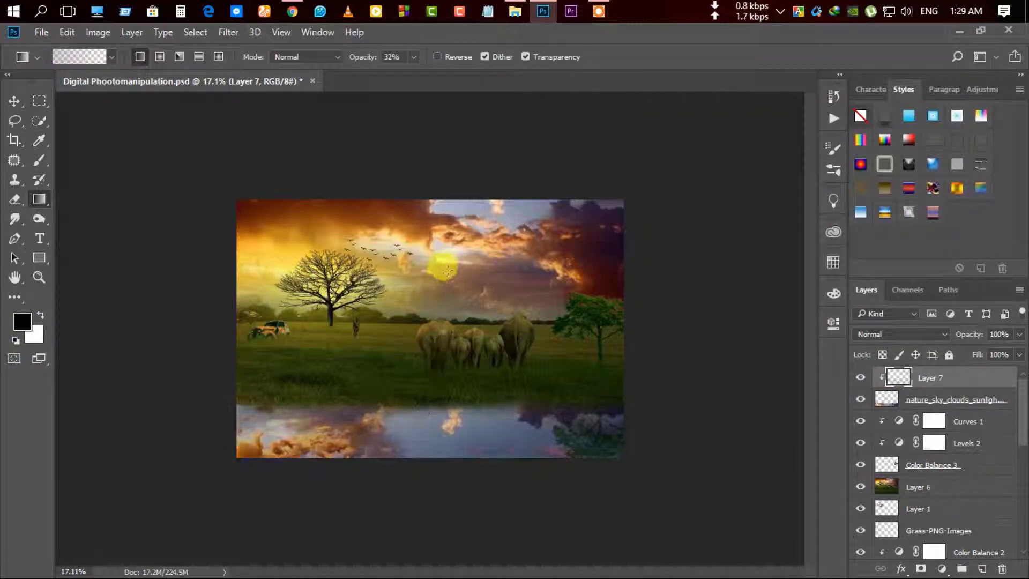
key("ctrl+z")
left_click_drag(470, 547, 464, 159)
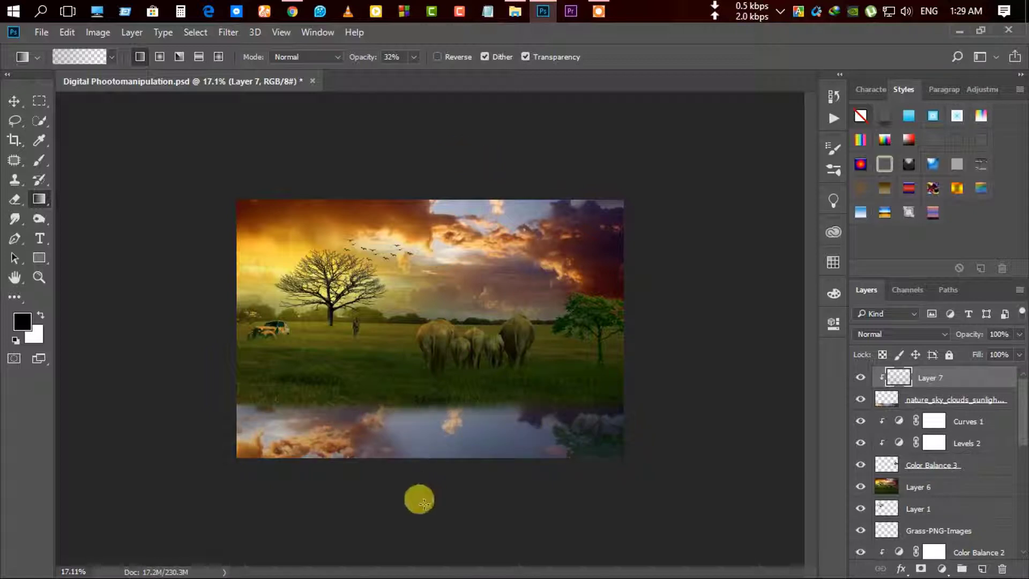
left_click_drag(424, 503, 460, 294)
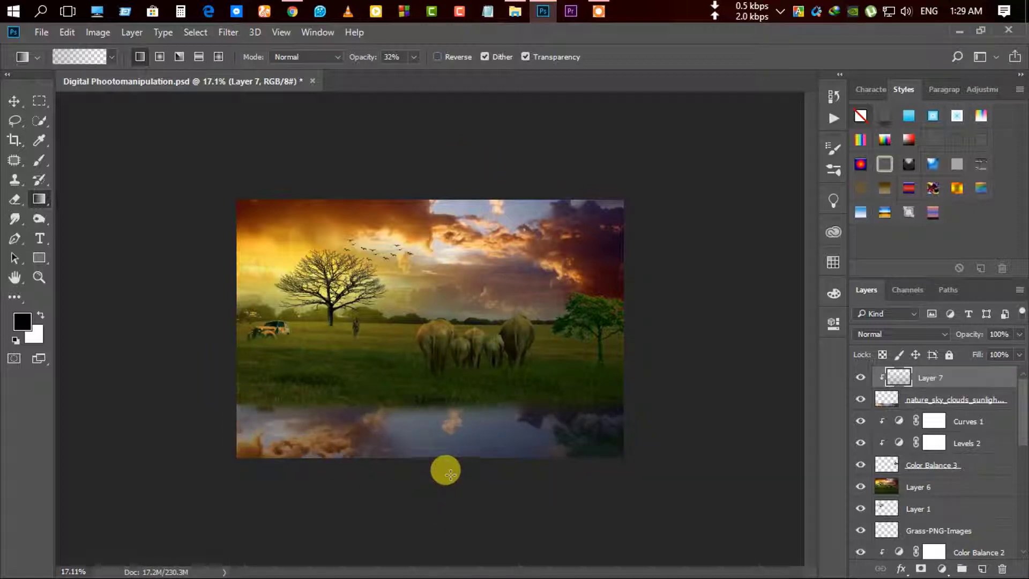
Check the result and pick Grass-PNG-Images in the source image folder.
scroll(411, 457, "up", 1)
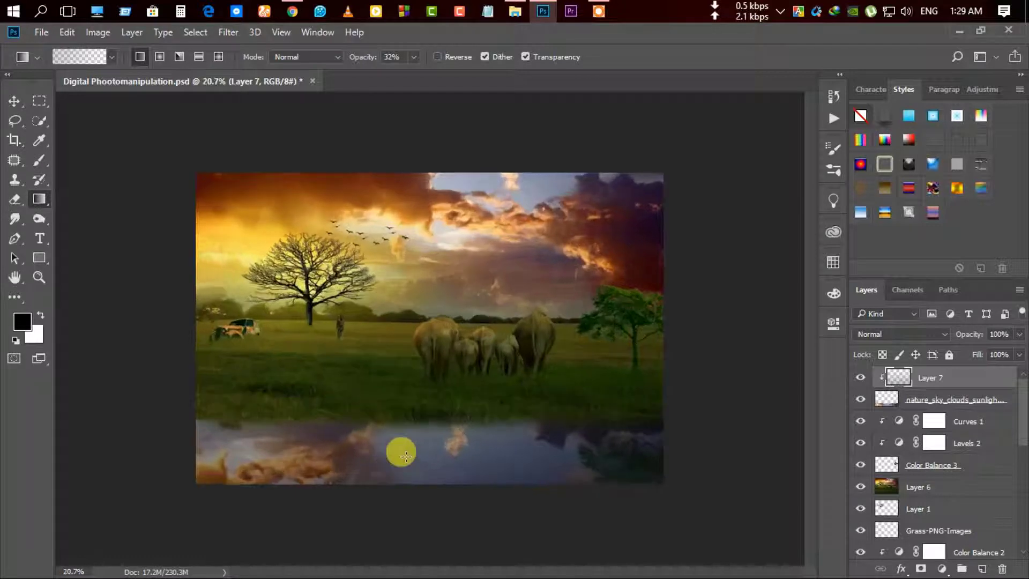
scroll(429, 455, "up", 1)
scroll(483, 467, "up", 1)
scroll(533, 482, "down", 1)
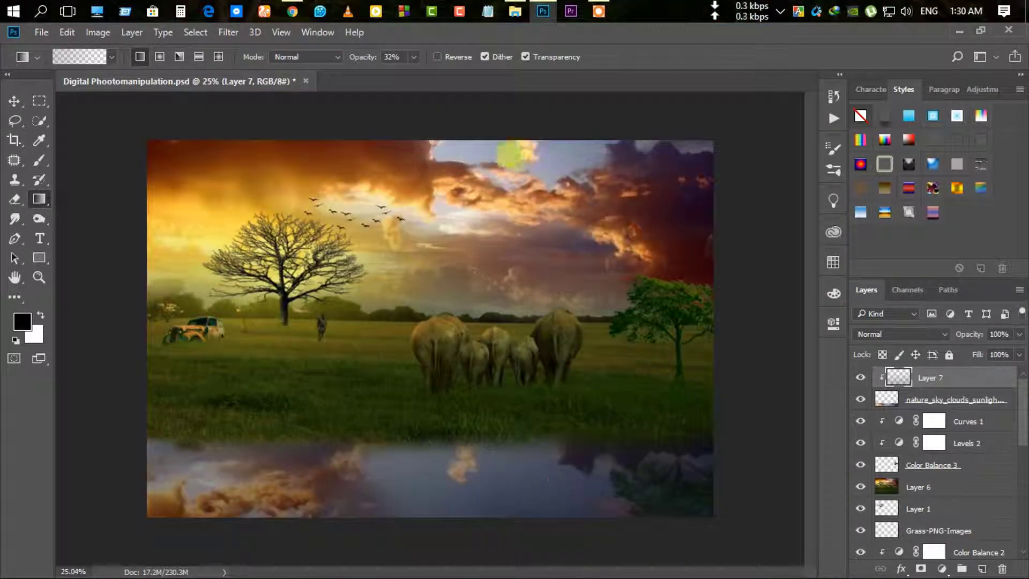
left_click(528, 6)
left_click(288, 252)
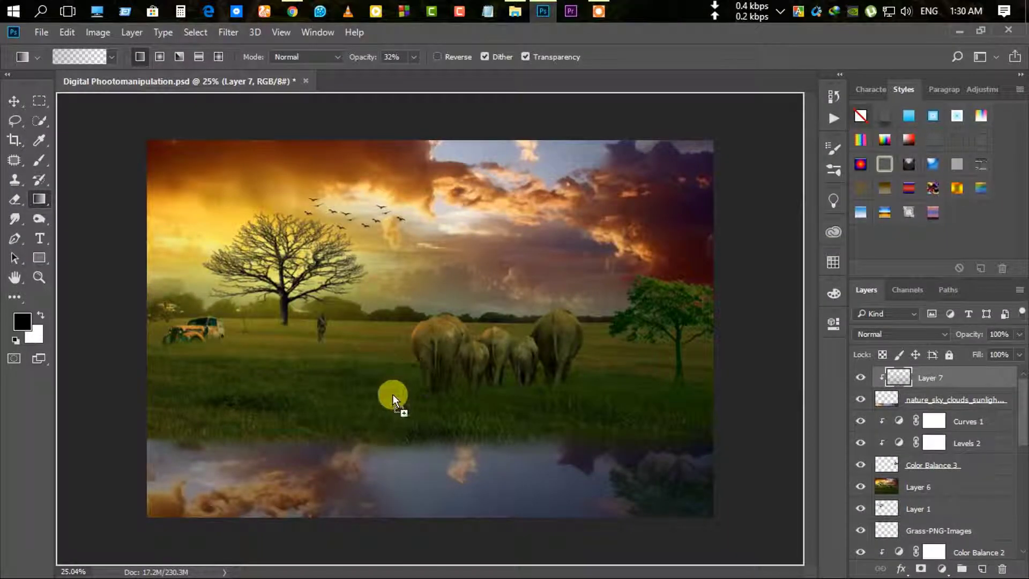
Place Grass-PNG-Images along the bottom, shifted right and widened to full image width.
left_click_drag(551, 7, 393, 394)
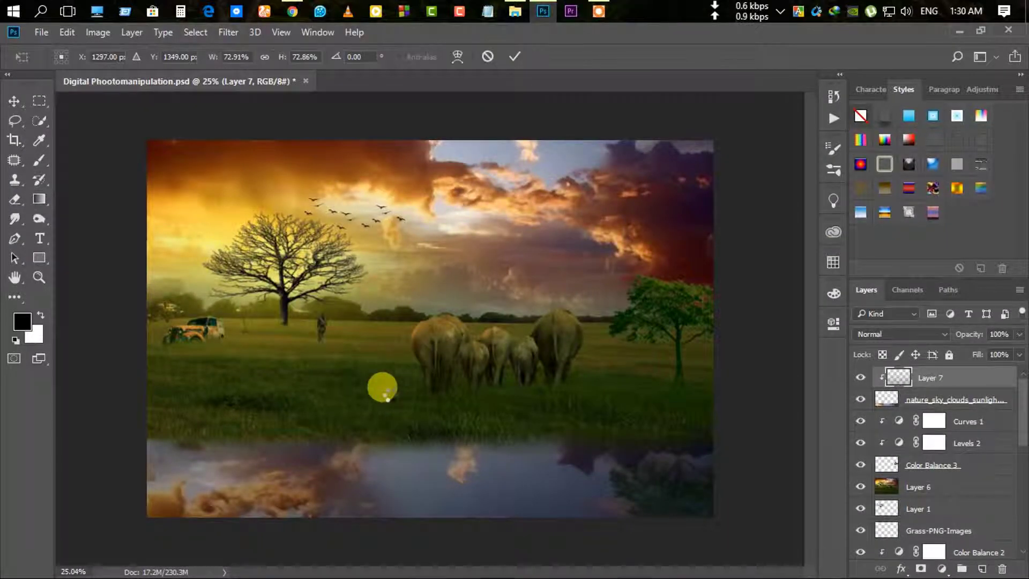
left_click_drag(609, 439, 646, 429)
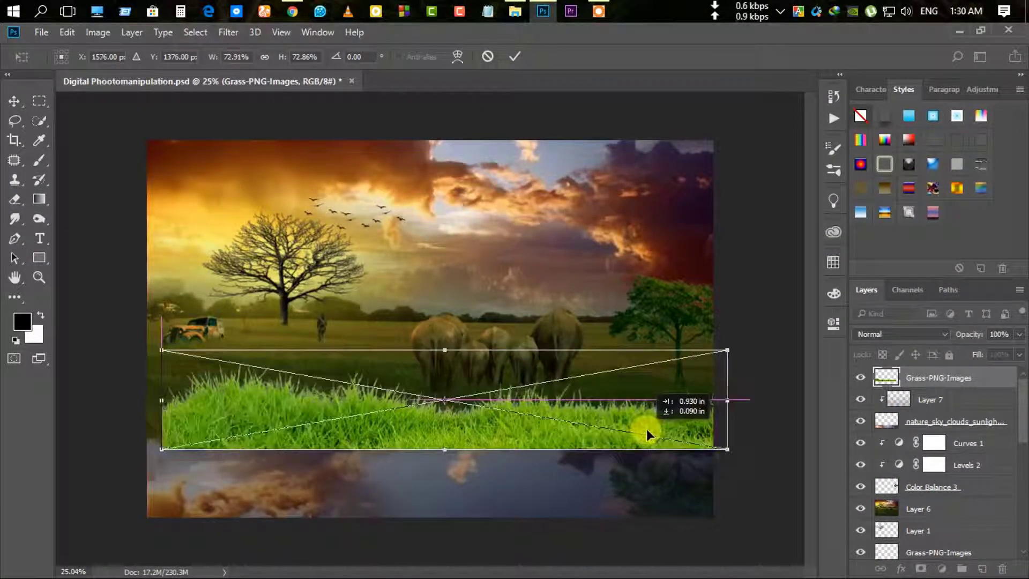
left_click_drag(167, 400, 154, 400)
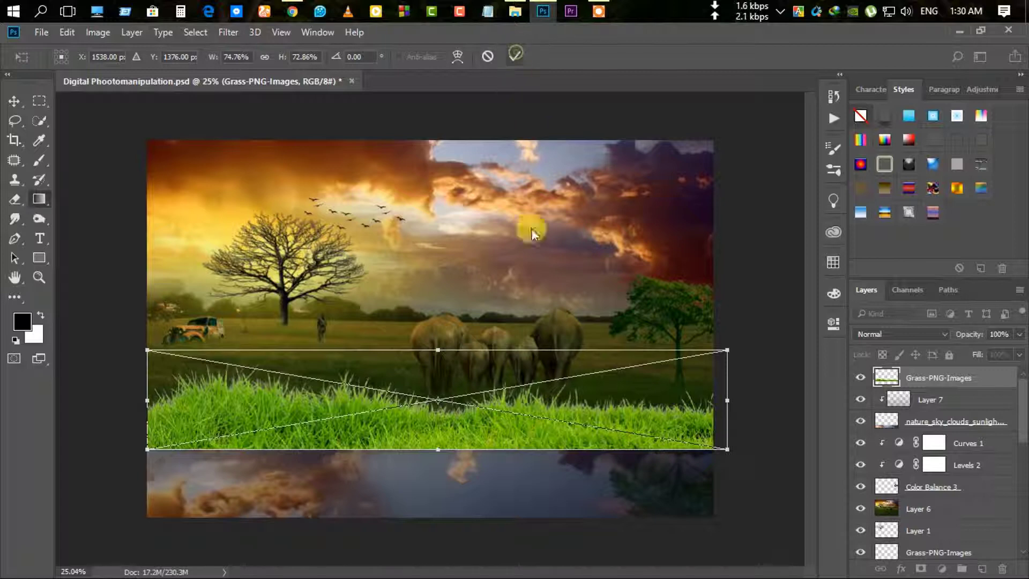
key("Return")
Rasterize the grass layer and darken it to brightness -150 with raised contrast.
right_click(938, 372)
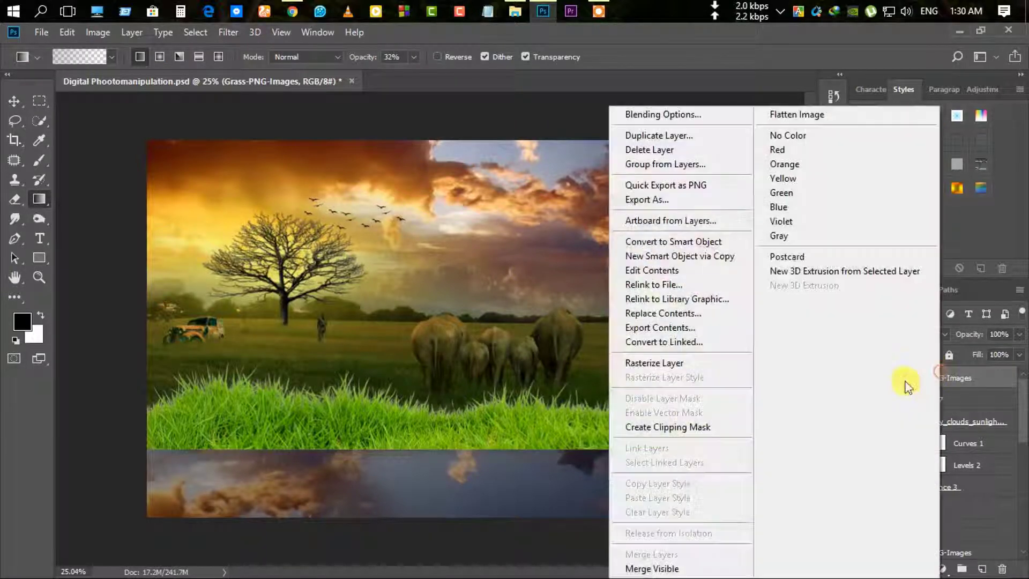
left_click(654, 363)
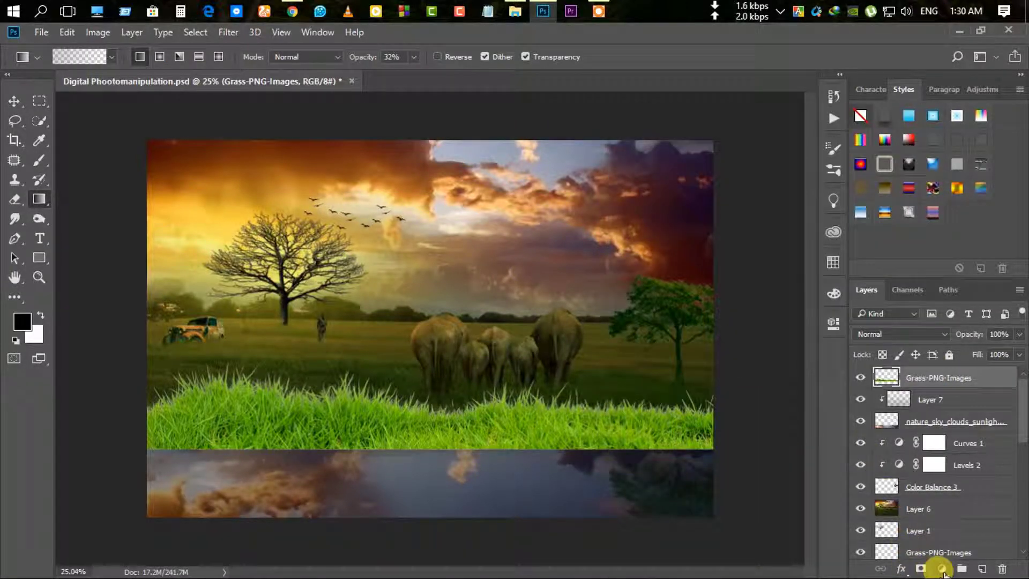
left_click(104, 33)
left_click(436, 66)
left_click_drag(826, 191, 728, 189)
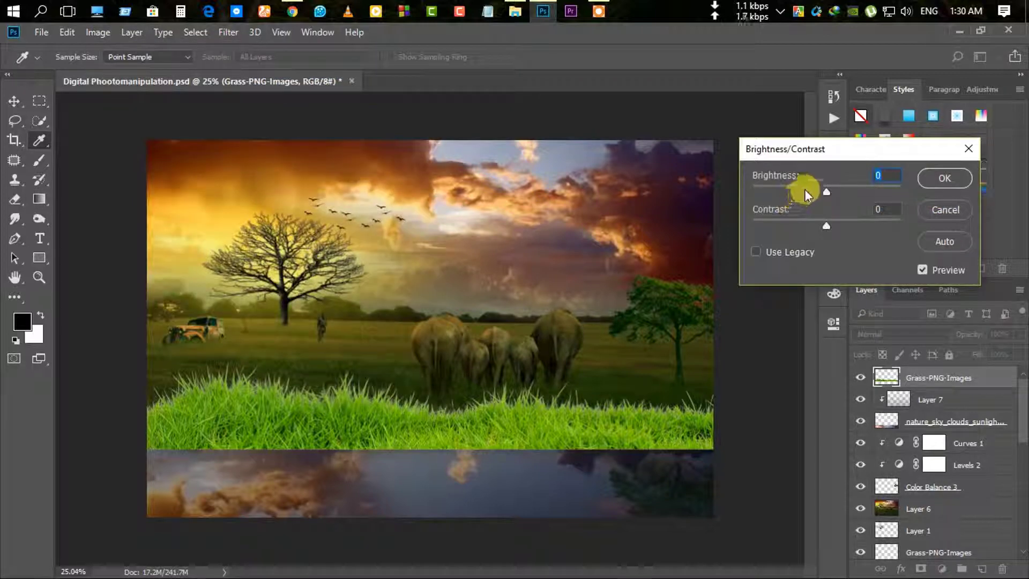
left_click_drag(826, 225, 835, 233)
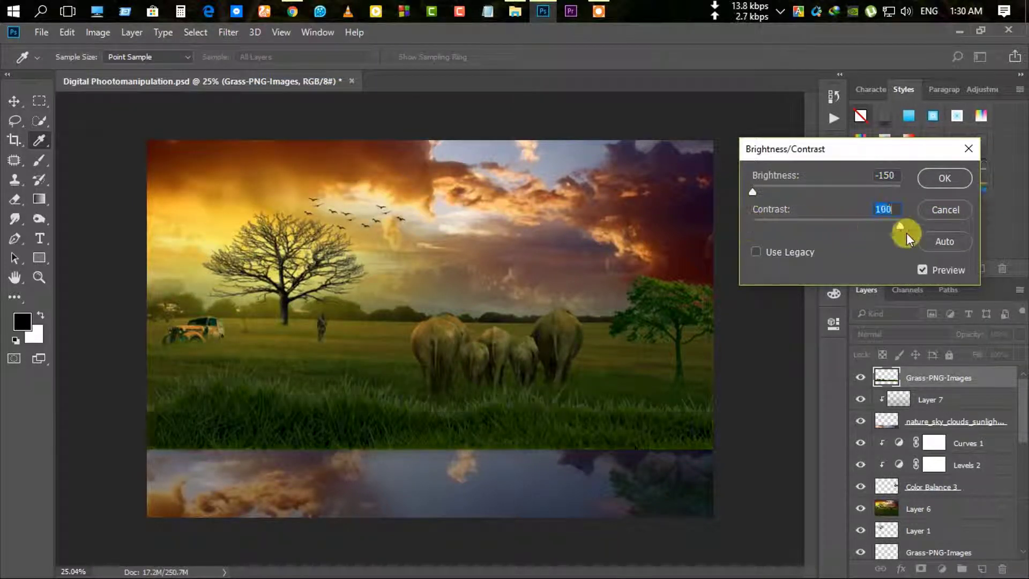
left_click(945, 178)
key("g")
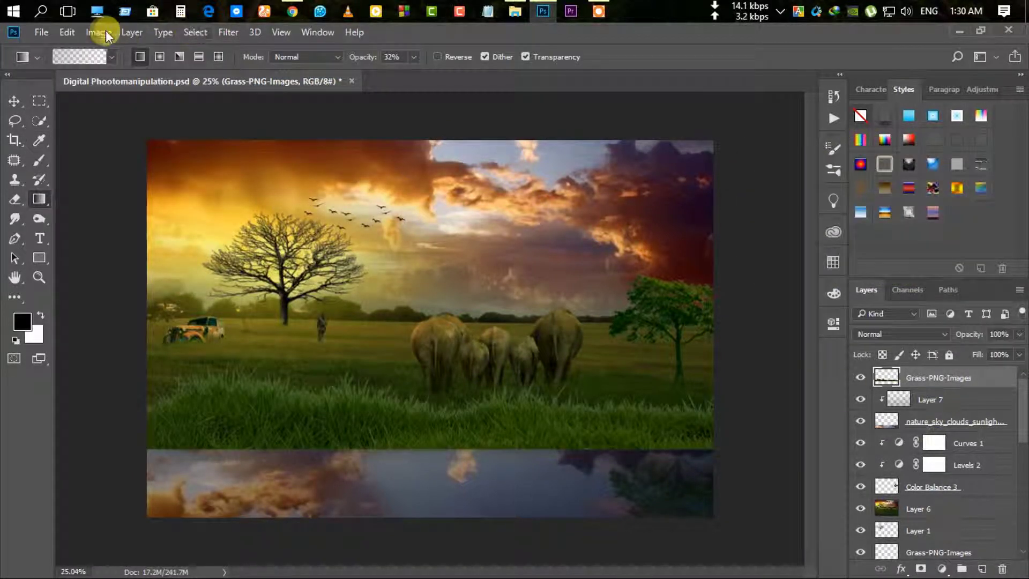
Apply Hue/Saturation to the grass, shifting its hue and lowering lightness.
left_click(98, 32)
left_click(301, 148)
mouse_move(658, 220)
left_mouse_down()
mouse_move(671, 223)
mouse_move(637, 220)
left_mouse_up()
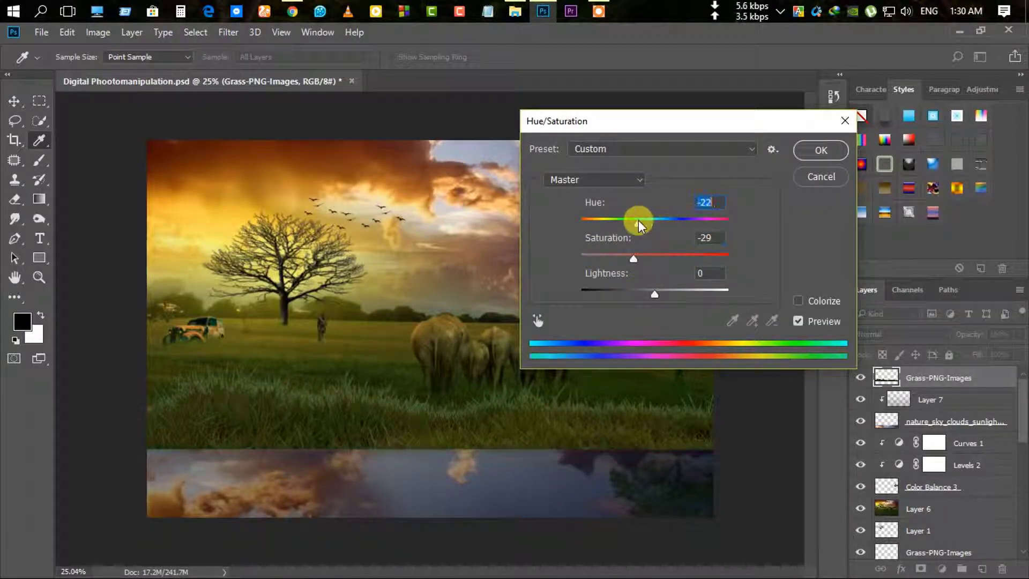
mouse_move(654, 292)
left_mouse_down()
mouse_move(618, 290)
mouse_move(638, 302)
left_mouse_up()
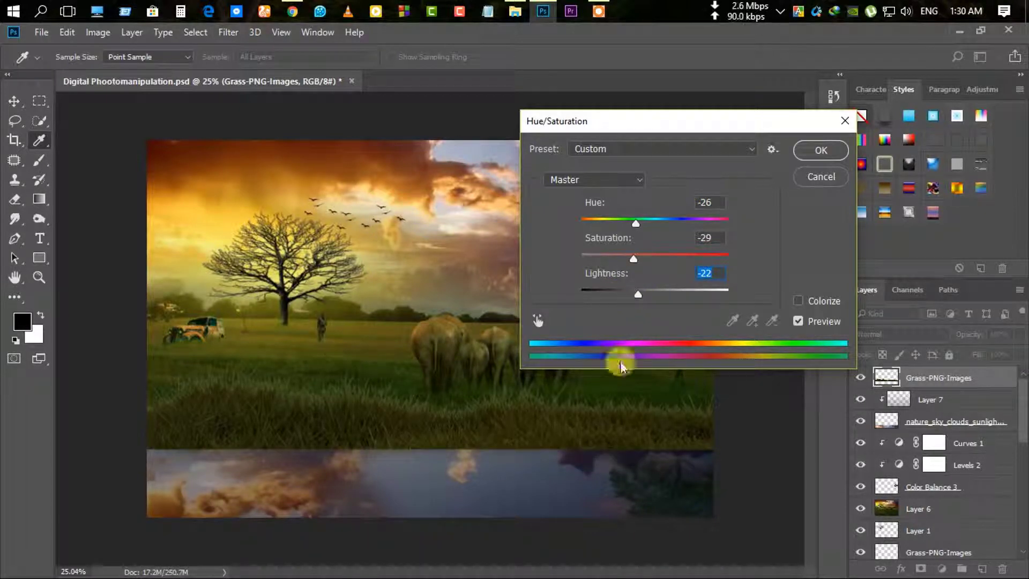
left_click(626, 182)
left_click(821, 150)
key("g")
Push the grass colour toward green with Color Balance and add a layer mask.
left_click(98, 32)
mouse_move(121, 70)
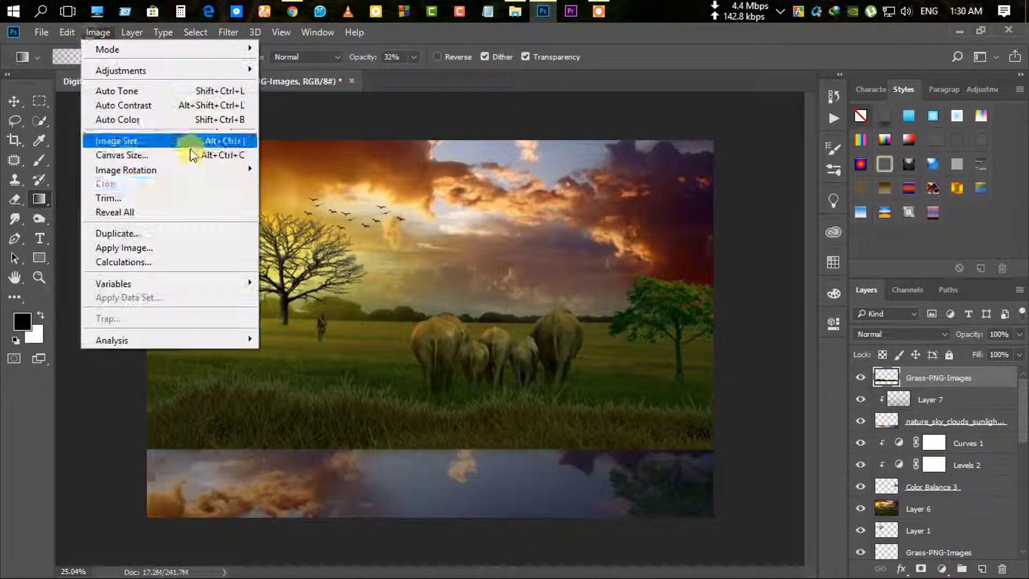
left_click(346, 164)
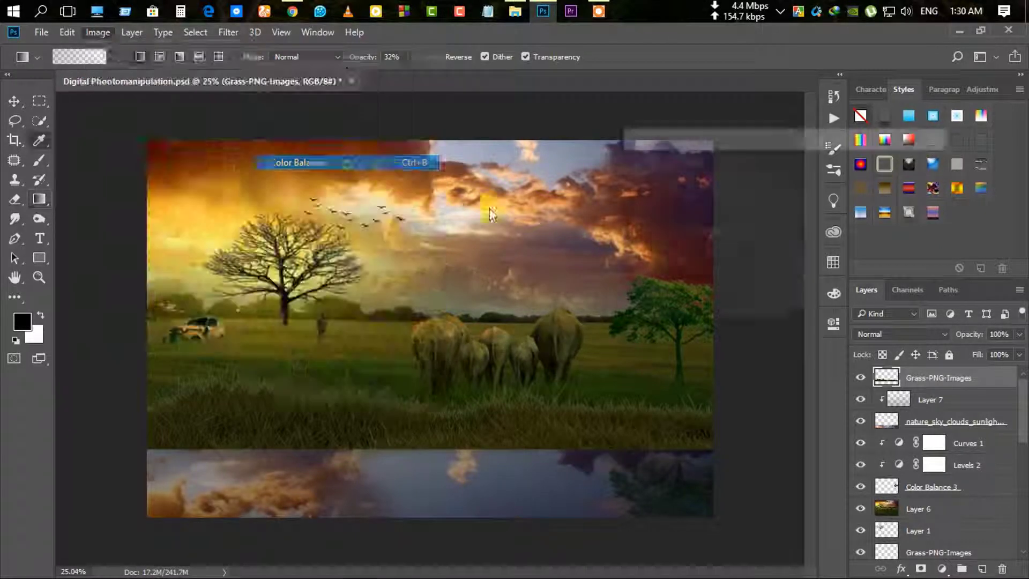
mouse_move(761, 217)
left_mouse_down()
mouse_move(722, 216)
mouse_move(779, 218)
mouse_move(737, 205)
mouse_move(763, 234)
left_mouse_up()
left_click(914, 169)
key("g")
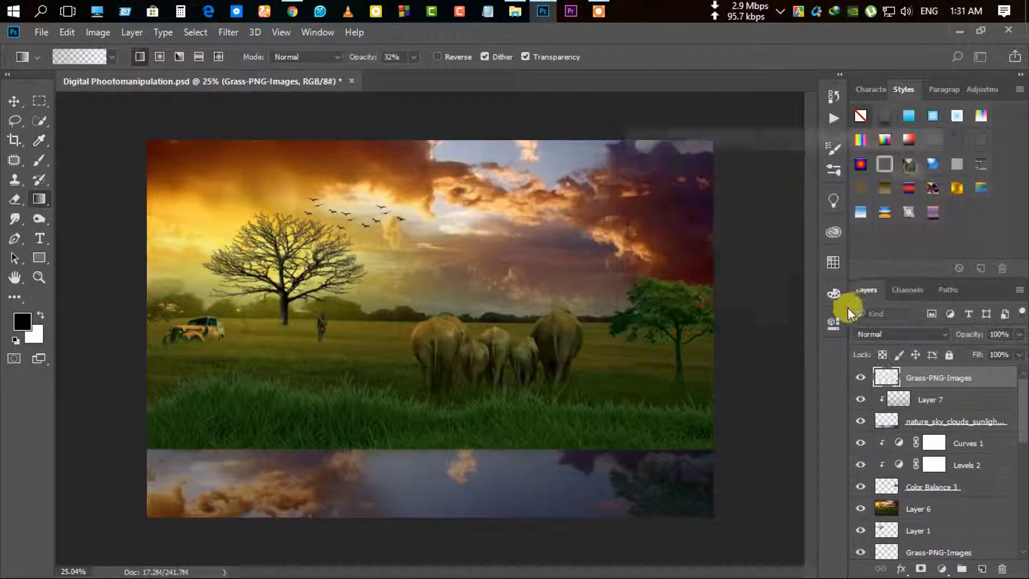
left_click(921, 569)
Brush black on the Grass-PNG-Images mask to hide a band of grass across the field.
left_click(37, 160)
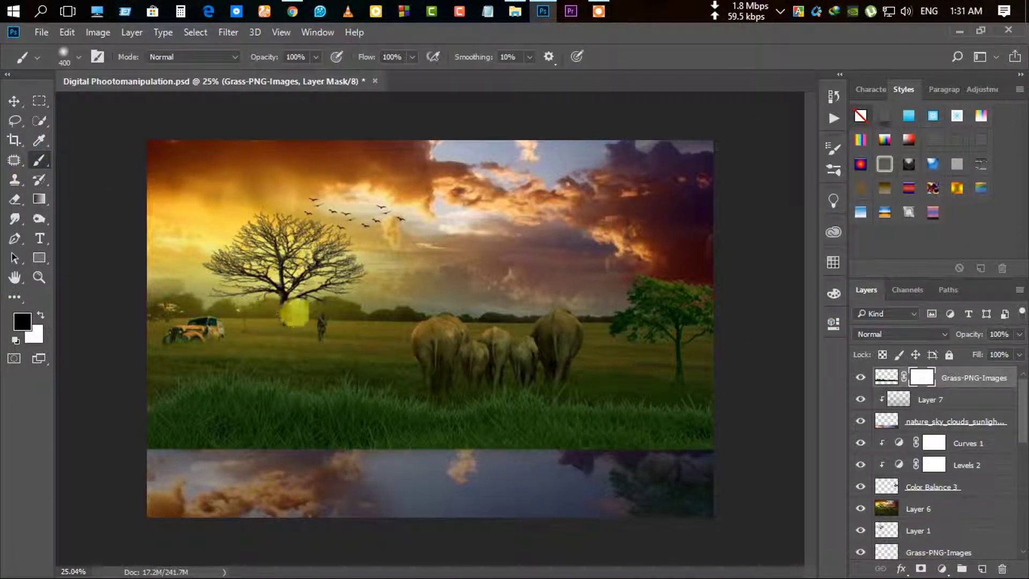
left_click_drag(135, 360, 193, 325)
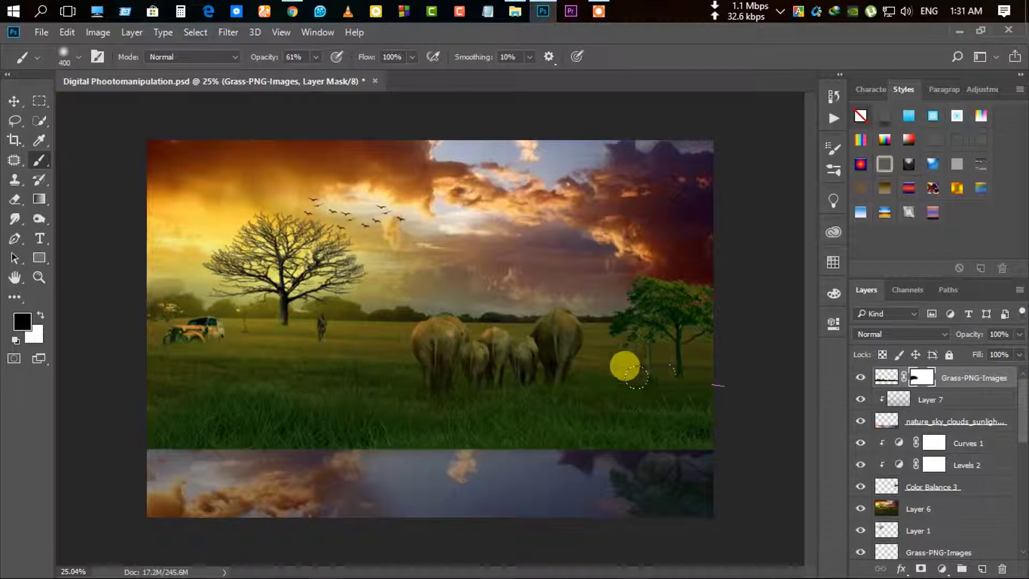
mouse_move(624, 371)
left_mouse_down()
mouse_move(206, 366)
mouse_move(449, 387)
left_mouse_up()
scroll(584, 469, "up", 1)
scroll(572, 457, "down", 2)
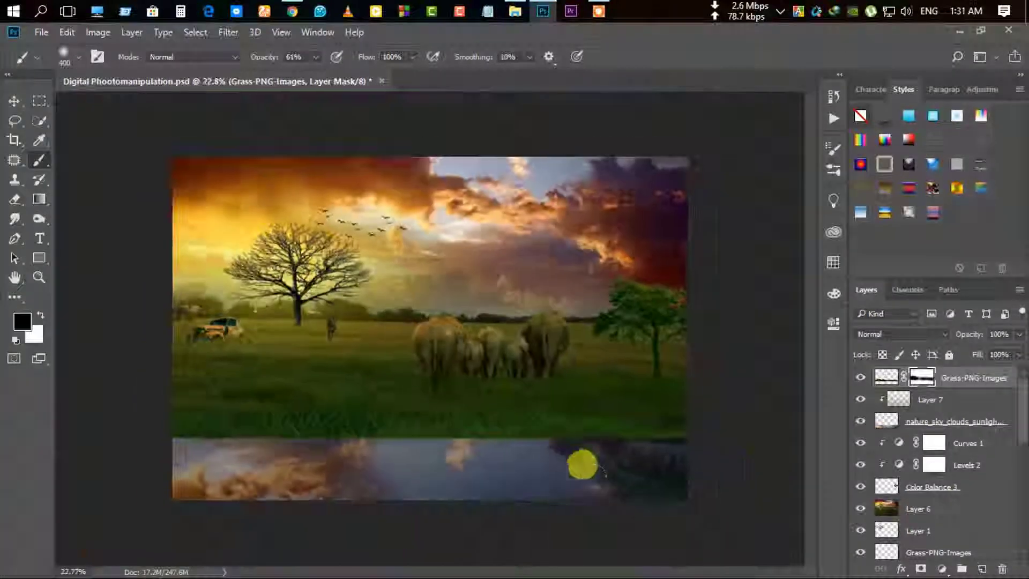
right_click(922, 378)
Apply the grass mask, then duplicate the grass layer and flip the copy onto the water.
left_click(913, 426)
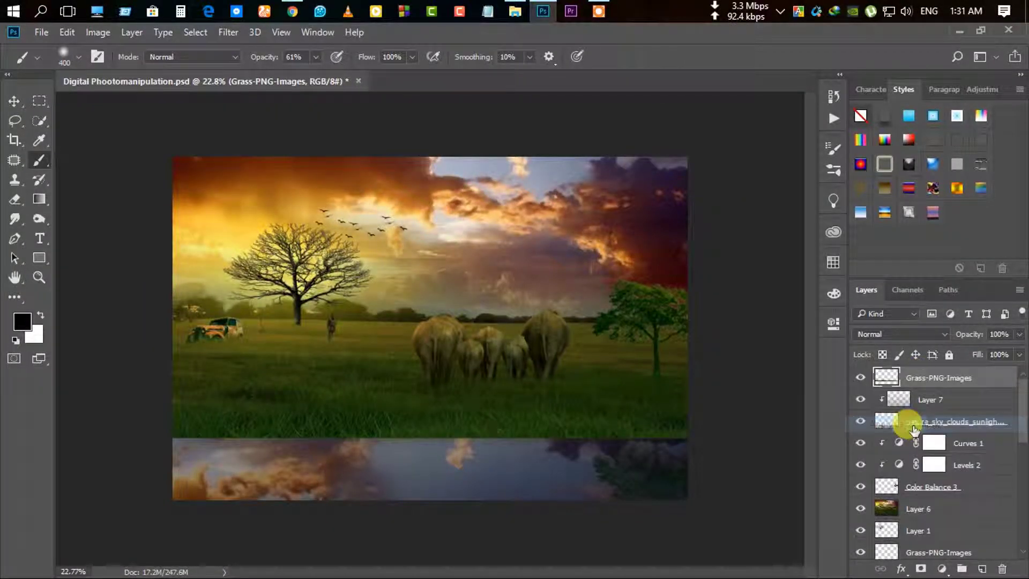
key("ctrl+j")
key("ctrl+t")
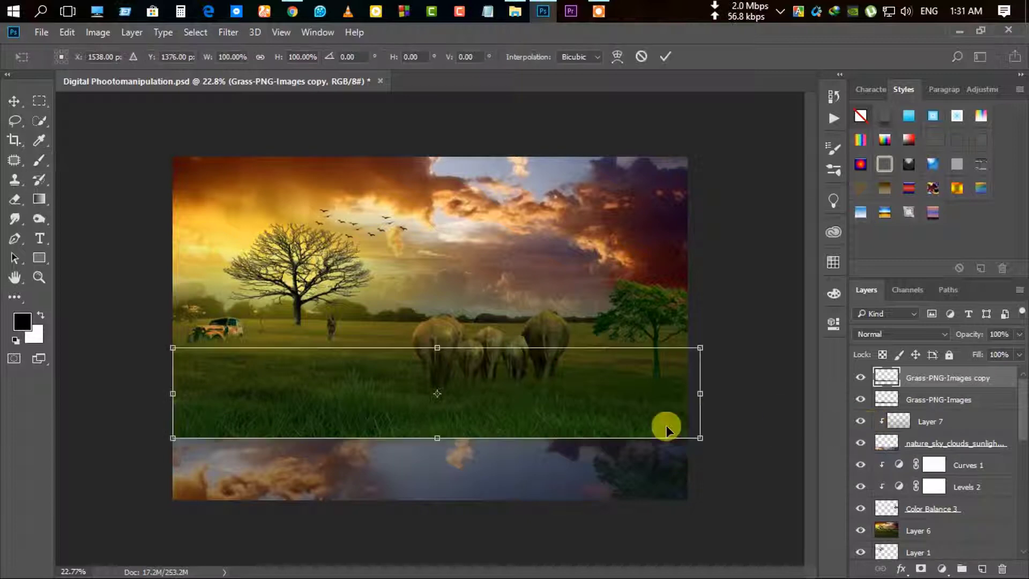
left_click_drag(434, 347, 437, 431)
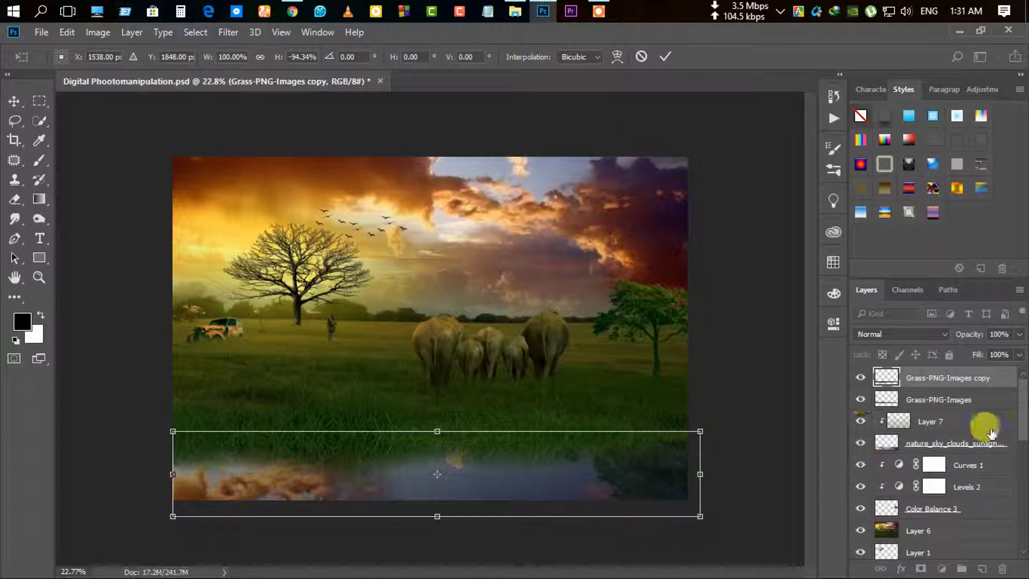
left_click(665, 57)
Add a layer mask to the grass copy and paint its edge with a 100 px brush.
left_click(949, 400)
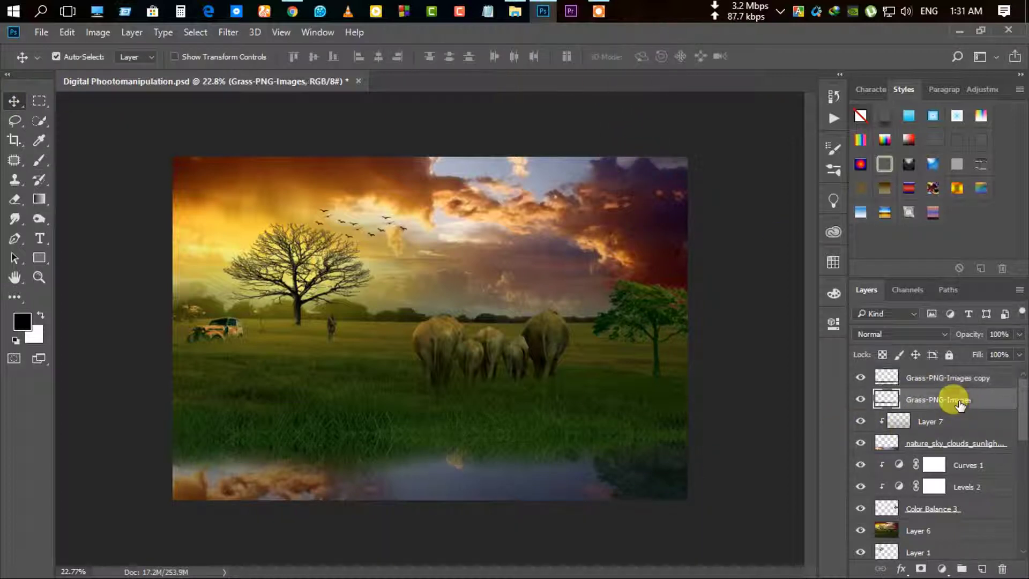
left_click(931, 378)
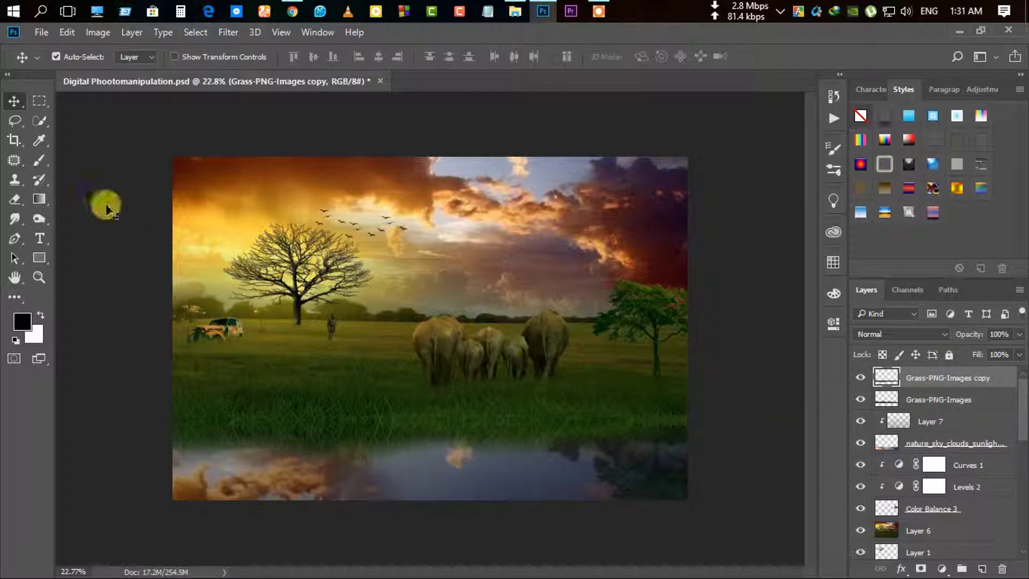
left_click(923, 571)
key("b")
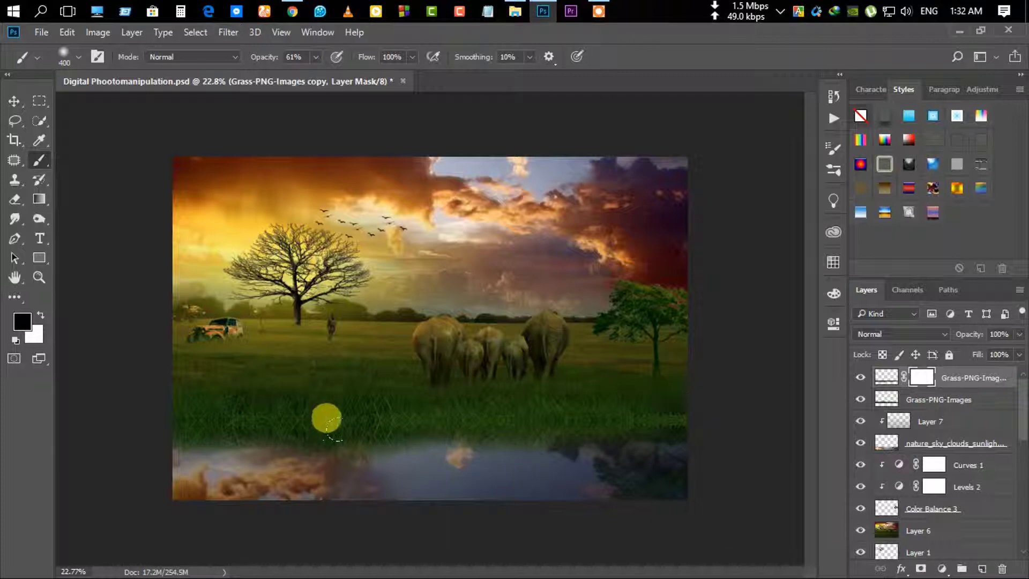
key("bracketleft")
key("ctrl+plus")
key("ctrl+plus")
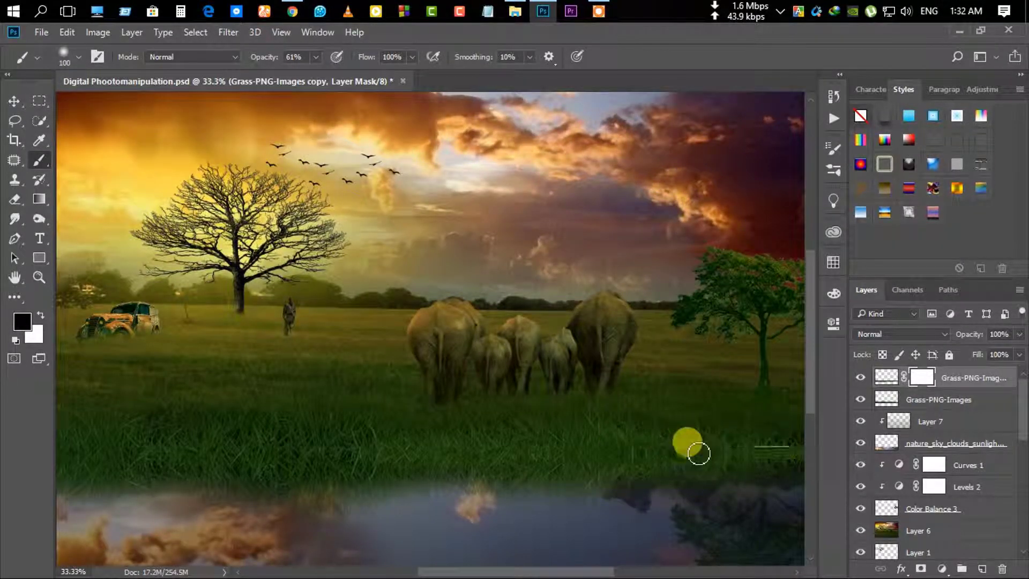
key("bracketleft")
key("bracketleft")
key("ctrl+minus")
mouse_move(453, 428)
left_mouse_down()
mouse_move(552, 420)
mouse_move(694, 432)
left_mouse_up()
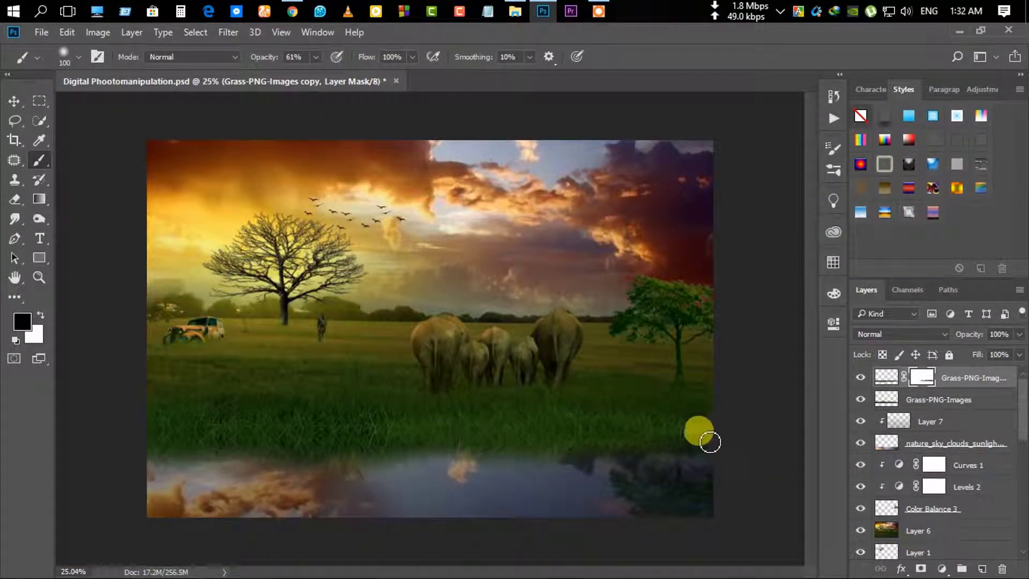
Paint black across the reflection's seam to hide its hard edge.
key("ctrl+plus")
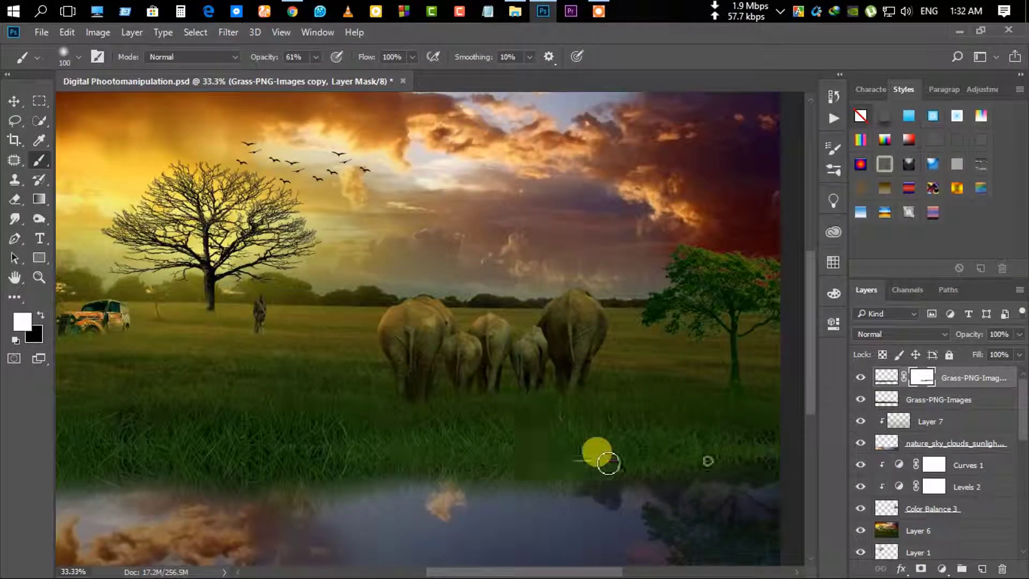
key("ctrl+minus")
key("x")
mouse_move(719, 438)
left_mouse_down()
mouse_move(254, 429)
mouse_move(367, 425)
mouse_move(178, 444)
mouse_move(363, 436)
mouse_move(176, 430)
mouse_move(300, 442)
mouse_move(459, 436)
left_mouse_up()
key("x")
key("x")
key("x")
key("x")
scroll(740, 489, "down", 2)
Re-target the grass copy's mask and blend the reflection edge into the grass.
left_click(919, 401)
left_click(14, 102)
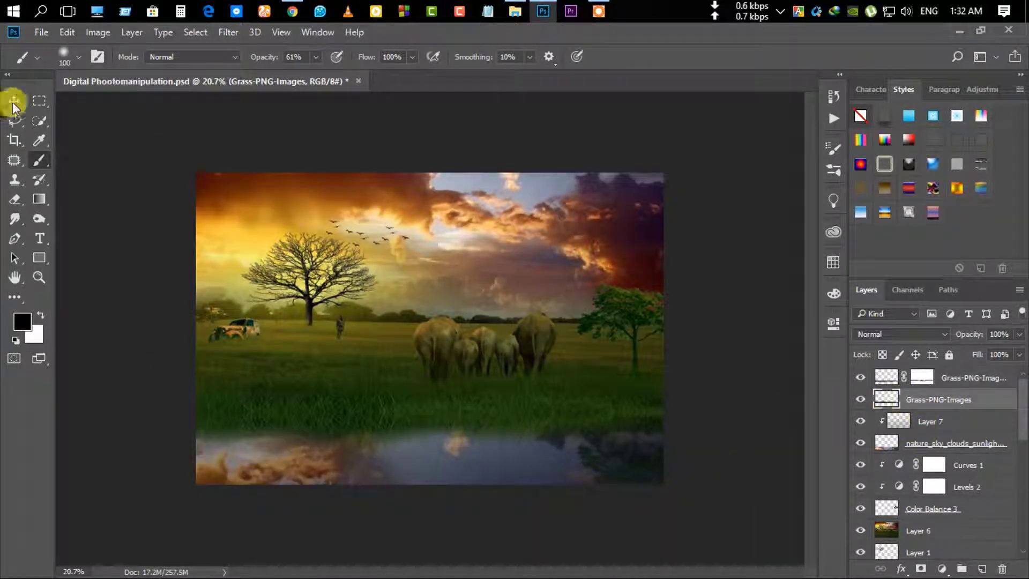
left_click(892, 380)
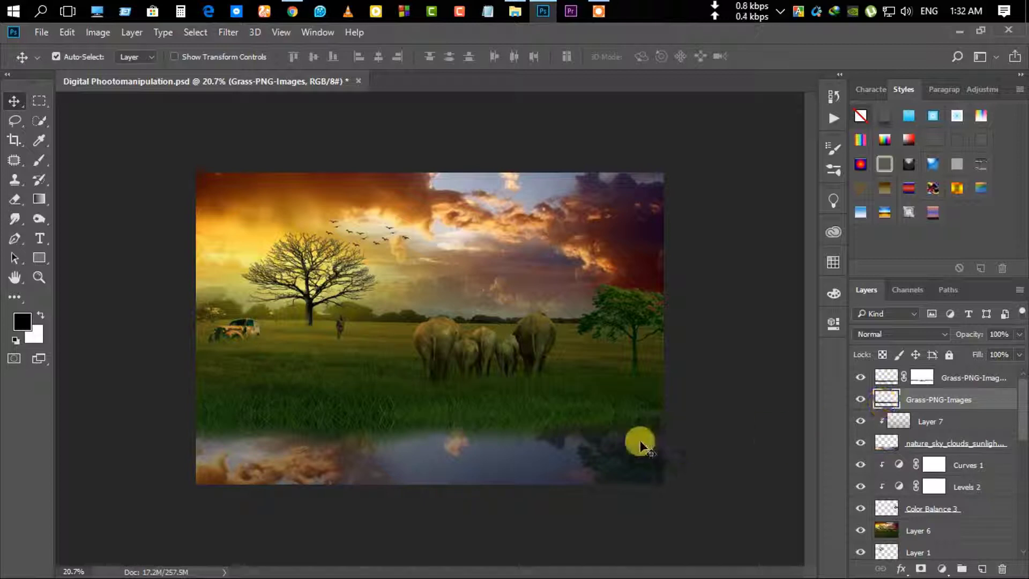
scroll(641, 445, "up", 1)
key("alt+bracketright")
key("b")
left_click_drag(587, 419, 709, 441)
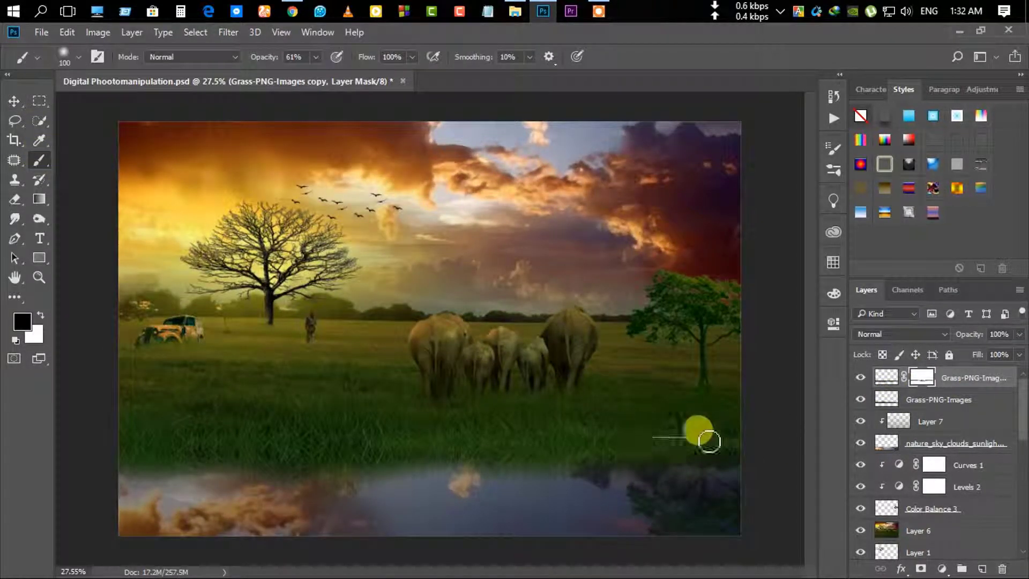
Inspect the water edge and reselect the grass copy's mask with the Brush tool.
scroll(460, 536, "down", 5)
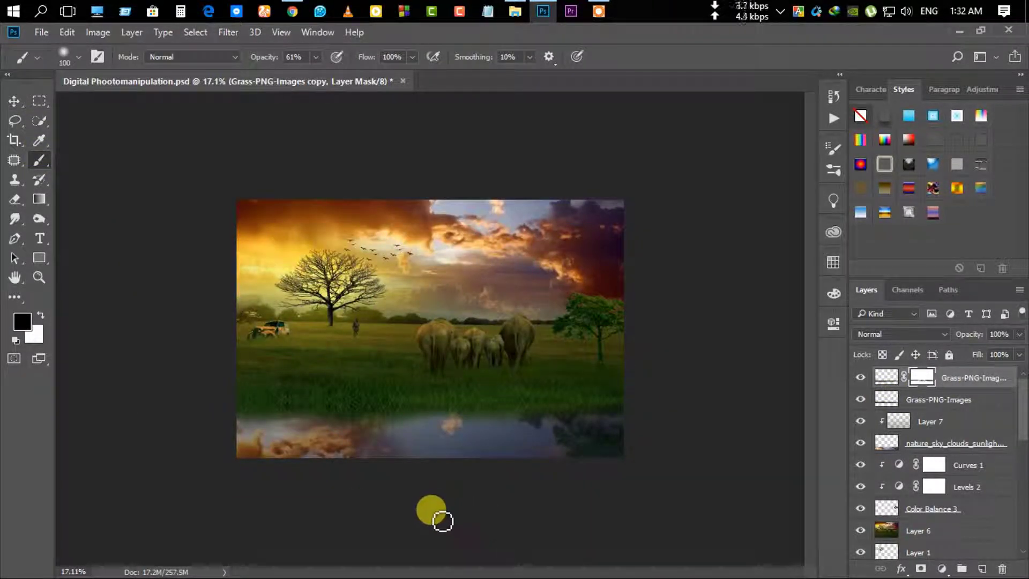
scroll(434, 521, "down", 1)
scroll(413, 456, "down", 1)
scroll(418, 454, "up", 3)
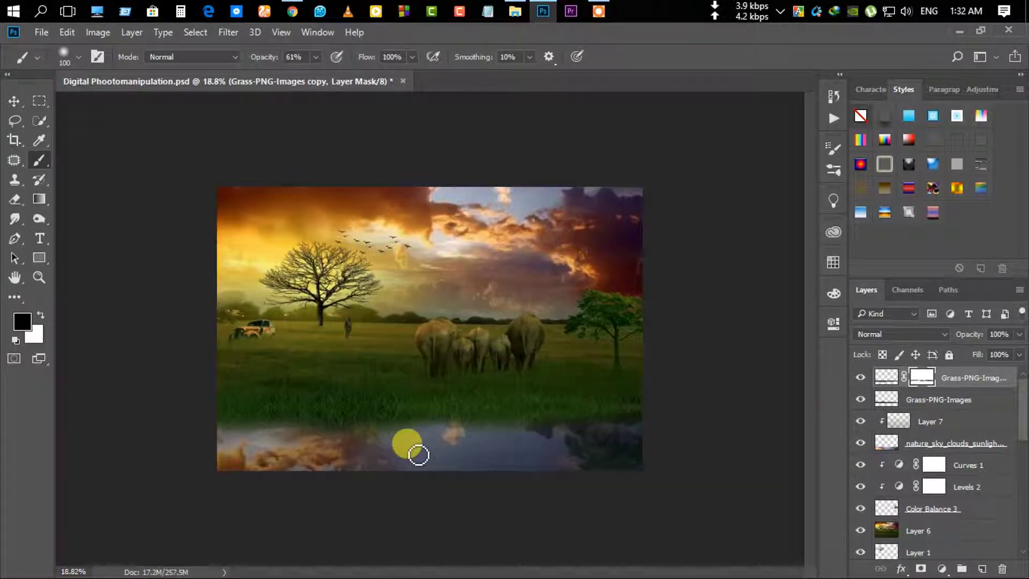
scroll(477, 424, "down", 1)
scroll(420, 427, "down", 3)
scroll(439, 396, "up", 3)
scroll(499, 457, "down", 1)
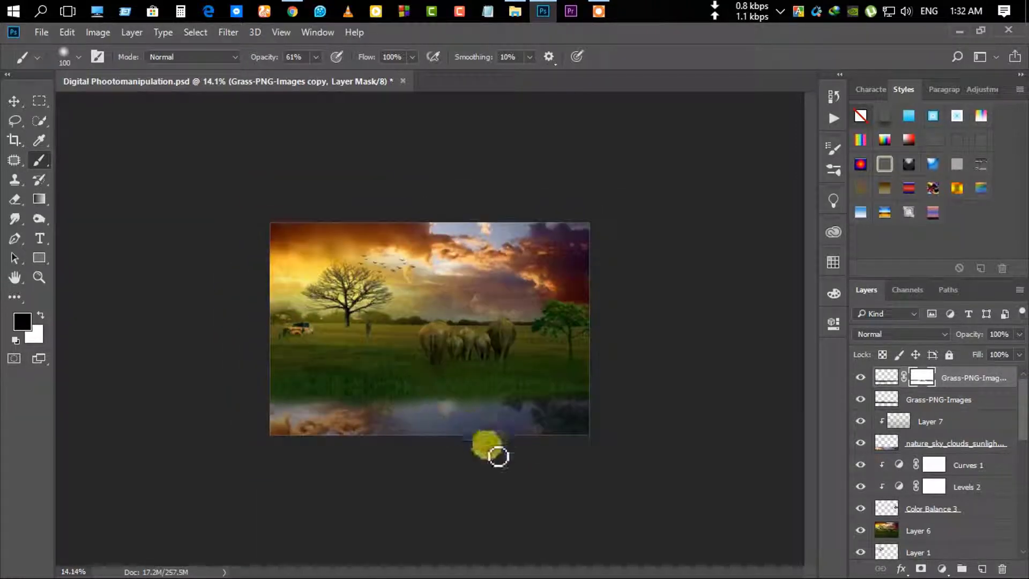
left_click(886, 377)
key("v")
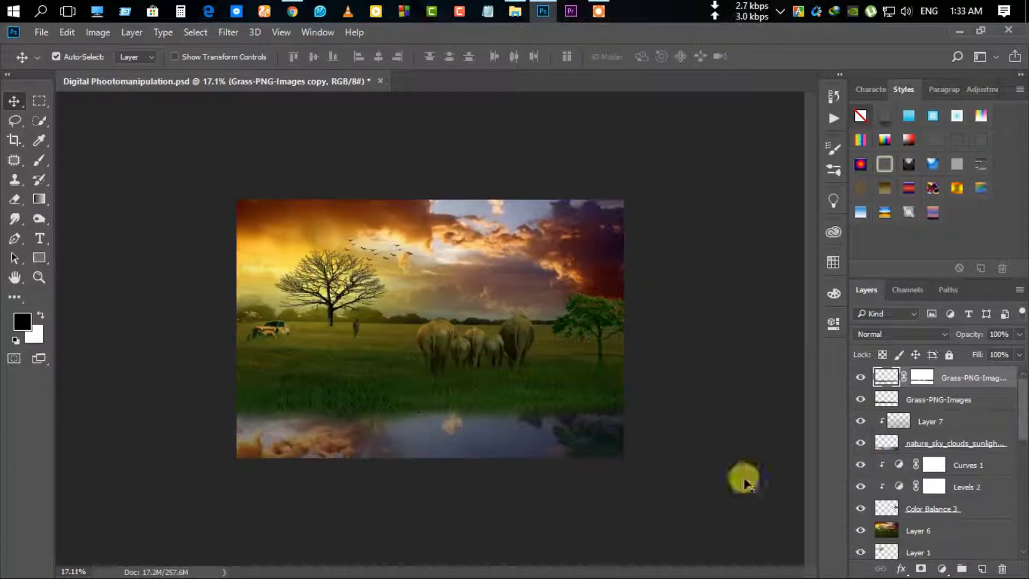
left_click(922, 377)
left_click(40, 158)
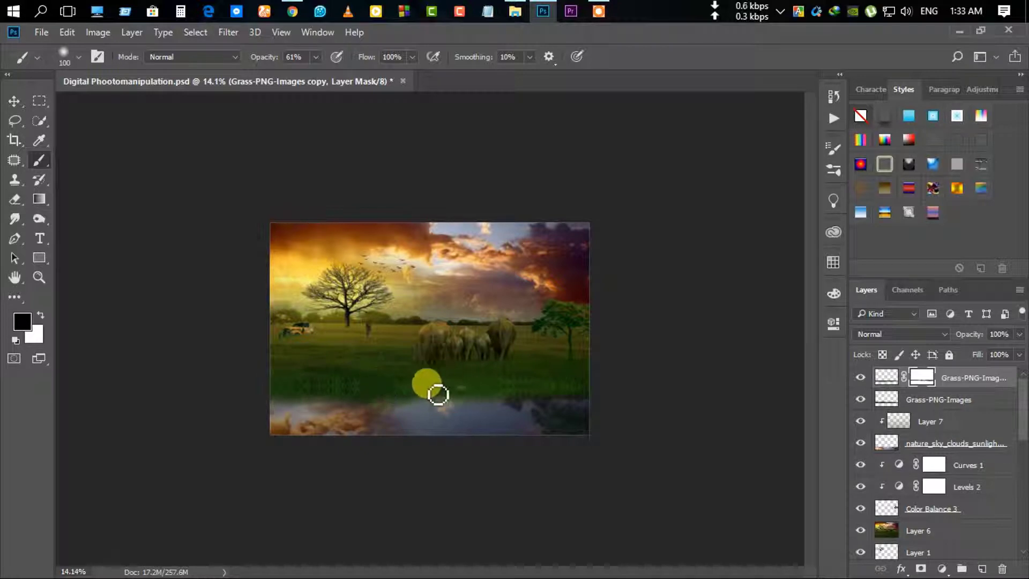
scroll(437, 395, "up", 1)
scroll(420, 459, "down", 2)
scroll(405, 432, "down", 1)
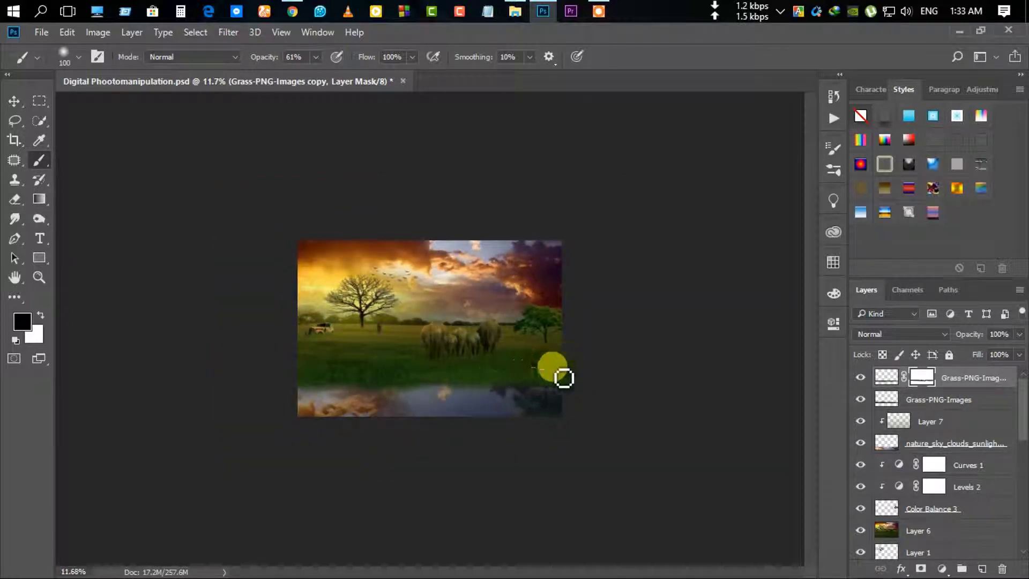
scroll(528, 416, "up", 1)
scroll(587, 441, "up", 1)
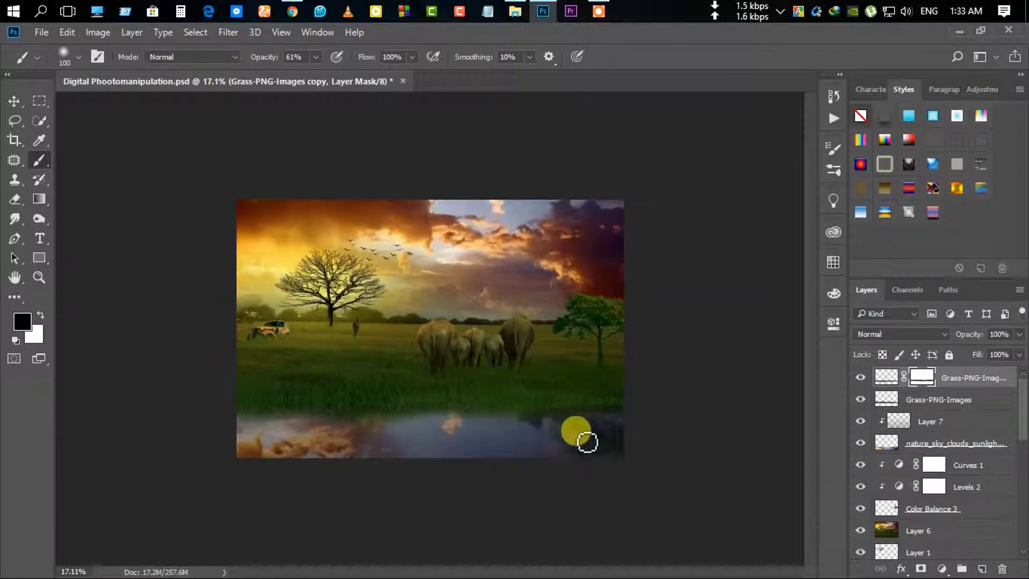
scroll(587, 442, "up", 1)
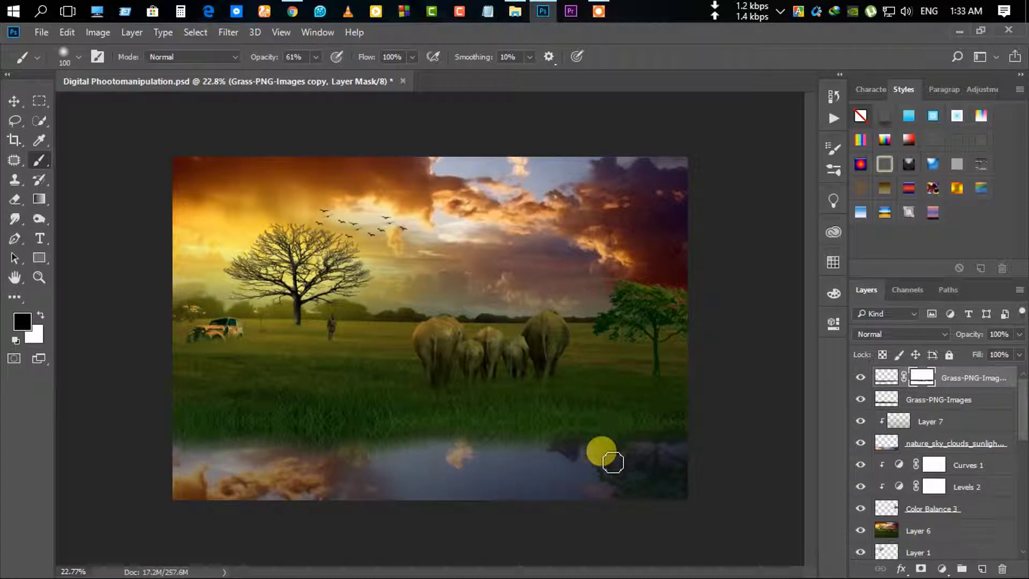
scroll(586, 541, "down", 1)
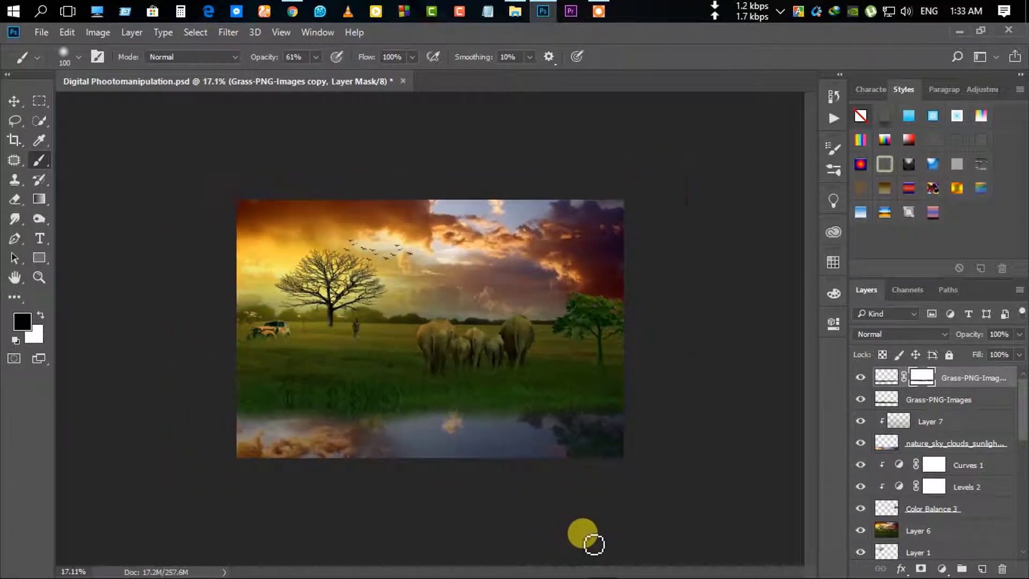
scroll(532, 474, "down", 1)
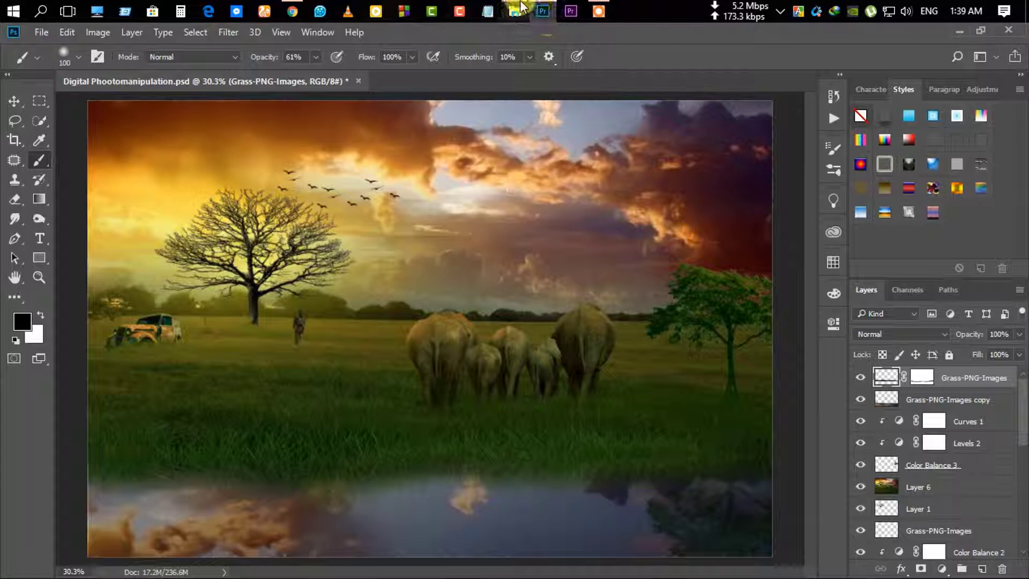
Drag the sunset clouds photo from the image folder into the document.
left_click(518, 10)
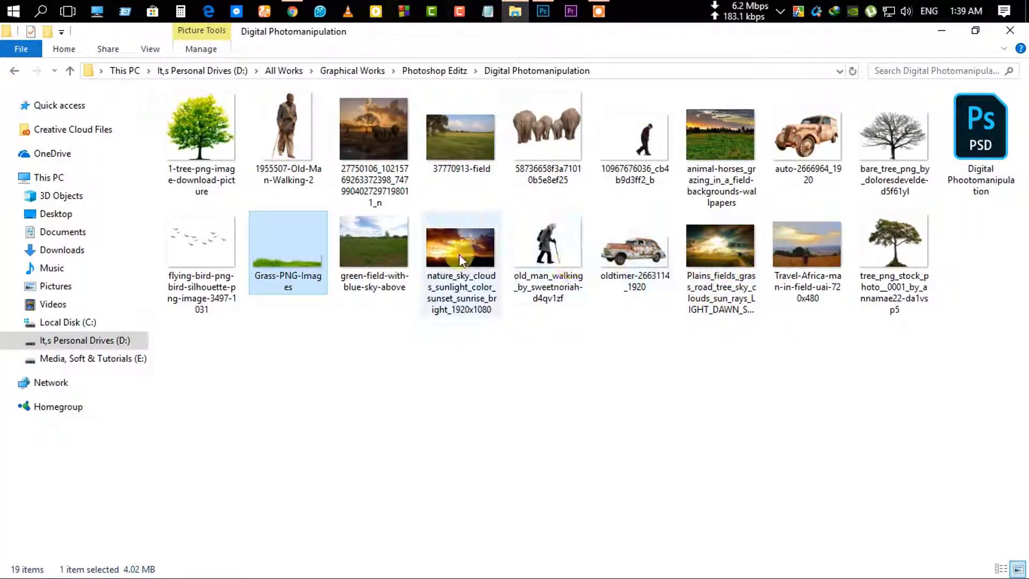
mouse_move(459, 254)
left_mouse_down()
mouse_move(548, 7)
mouse_move(721, 237)
left_mouse_up()
scroll(728, 253, "down", 2)
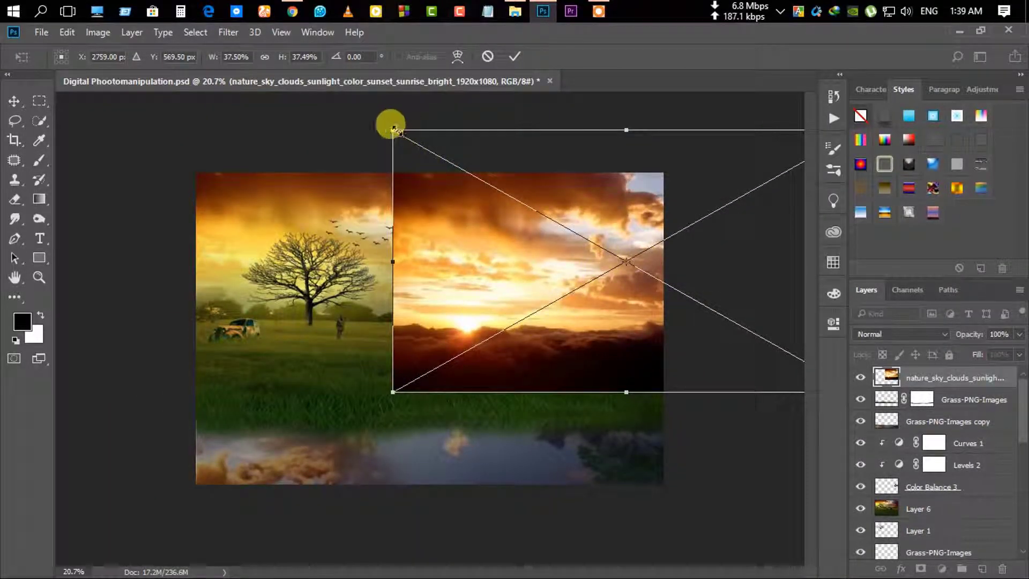
Position the sunset sky image over the scene, commit it and add a layer mask.
mouse_move(465, 184)
left_mouse_down()
mouse_move(304, 185)
mouse_move(328, 189)
left_mouse_up()
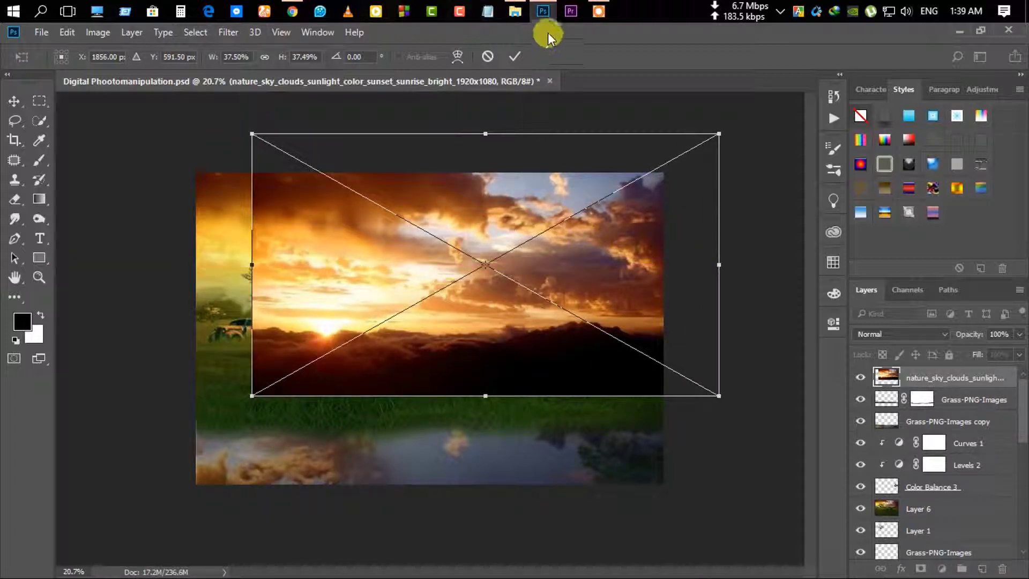
left_click(514, 56)
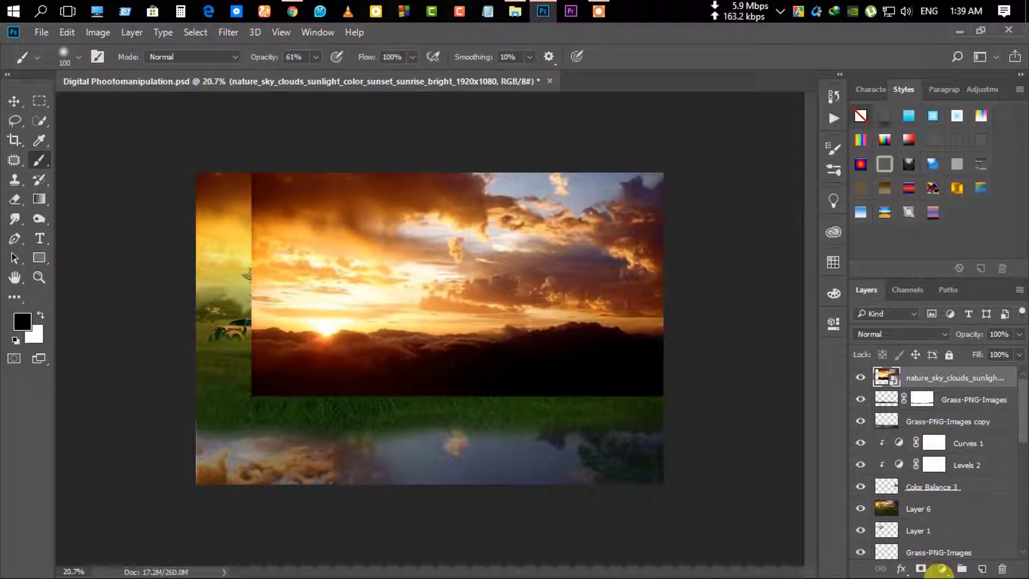
left_click(921, 569)
Paint black with a 1000 px brush on the mask over the field and elephants.
key("x")
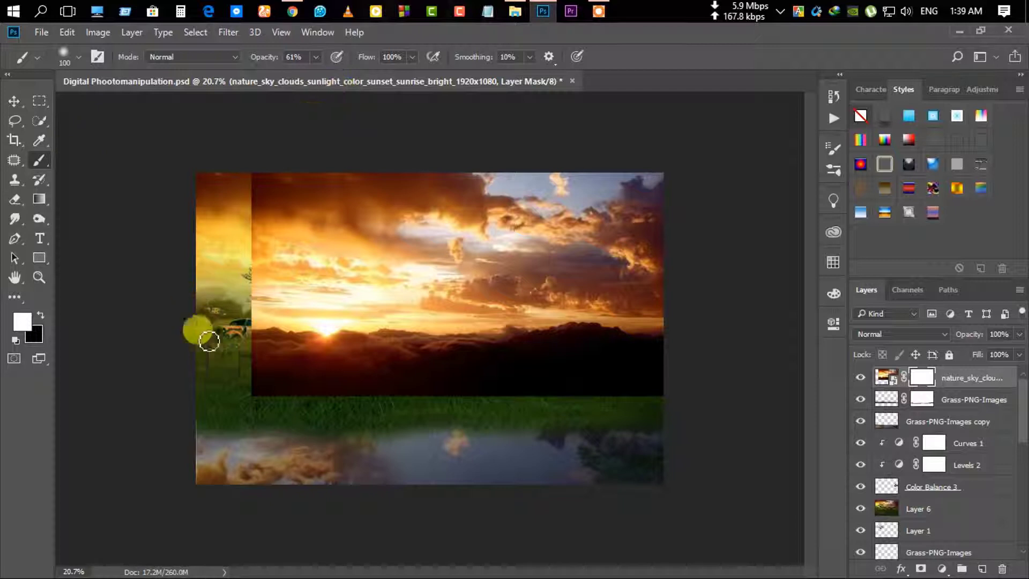
key("x")
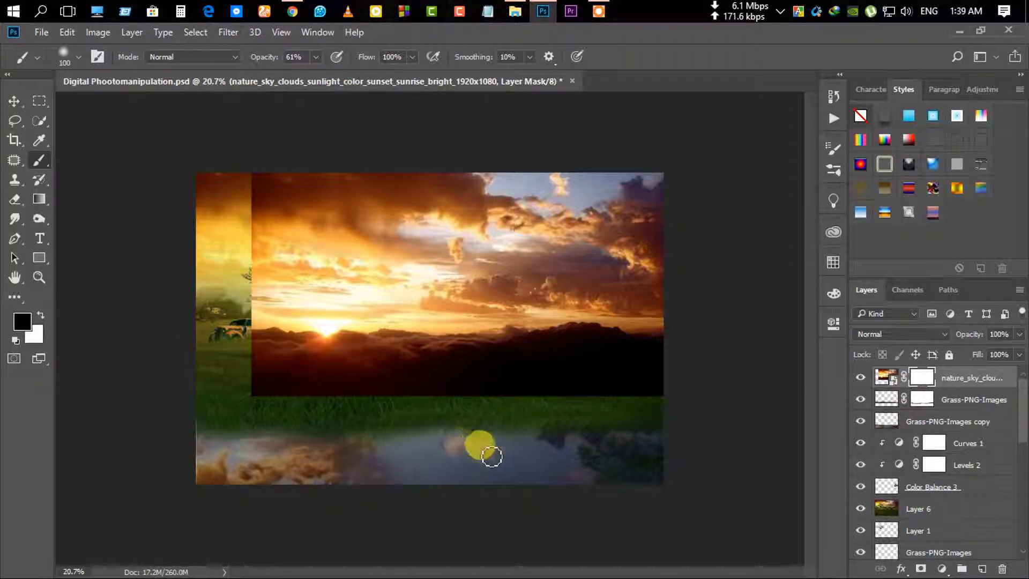
key("bracketright")
key("bracketright")
key("bracketright")
mouse_move(299, 333)
left_mouse_down()
mouse_move(361, 321)
mouse_move(367, 310)
left_mouse_up()
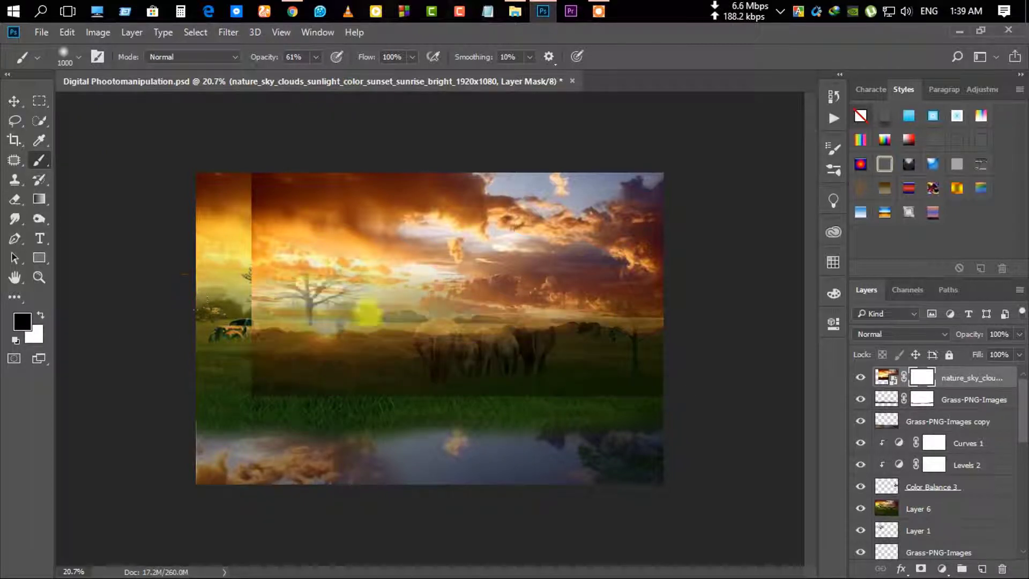
mouse_move(523, 330)
left_mouse_down()
mouse_move(232, 310)
mouse_move(525, 372)
mouse_move(458, 336)
mouse_move(327, 334)
mouse_move(404, 138)
mouse_move(172, 134)
mouse_move(305, 202)
mouse_move(187, 253)
mouse_move(359, 281)
mouse_move(243, 331)
mouse_move(577, 328)
mouse_move(561, 320)
mouse_move(486, 115)
mouse_move(625, 298)
mouse_move(414, 286)
mouse_move(168, 202)
mouse_move(207, 177)
mouse_move(239, 295)
mouse_move(513, 316)
left_mouse_up()
scroll(429, 328, "up", 4)
key("bracketleft")
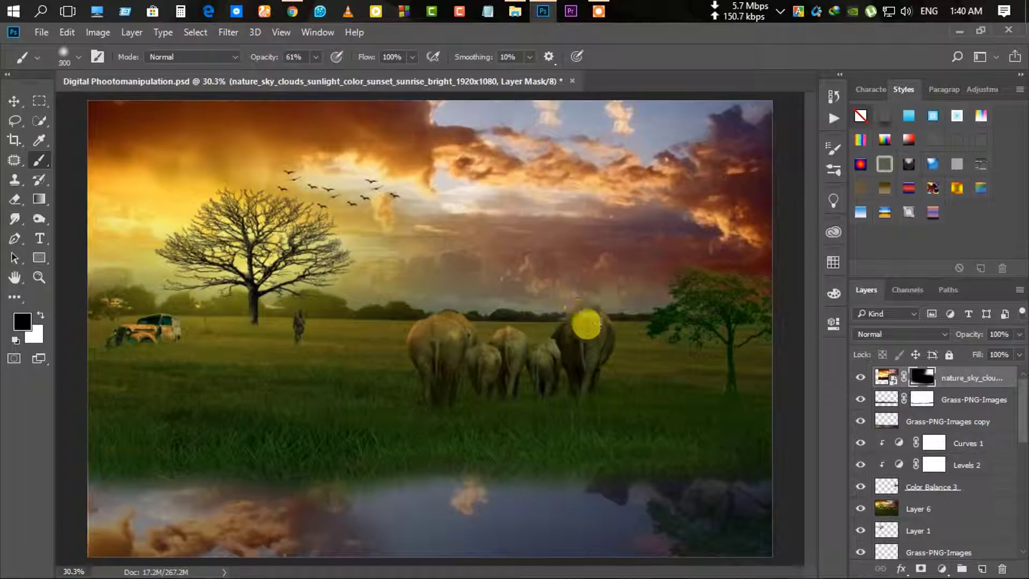
key("bracketleft")
key("bracketleft")
key("bracketleft")
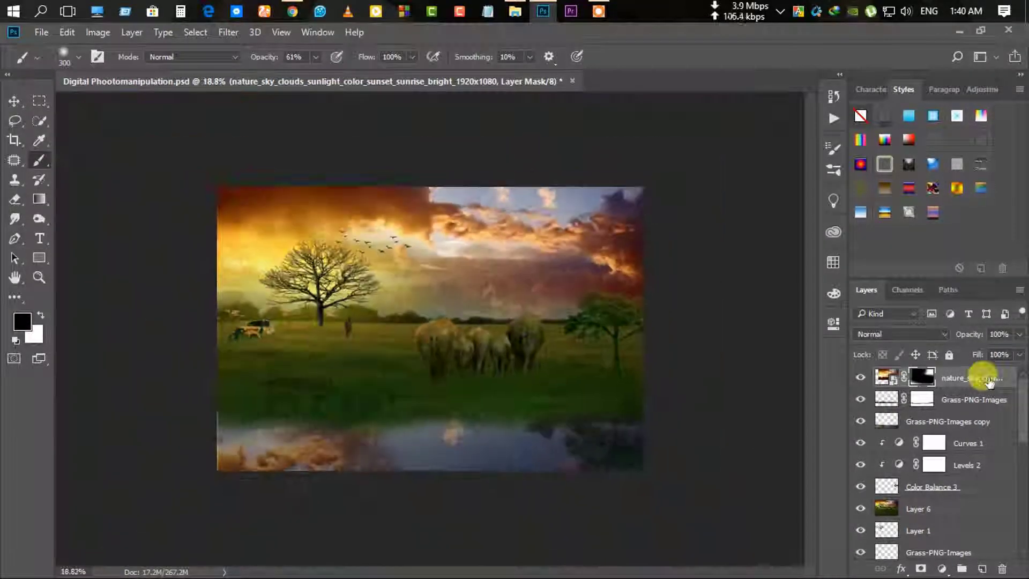
Apply the sky layer's mask permanently.
scroll(418, 354, "down", 2)
left_click(989, 379)
right_click(989, 379)
key("Escape")
right_click(922, 377)
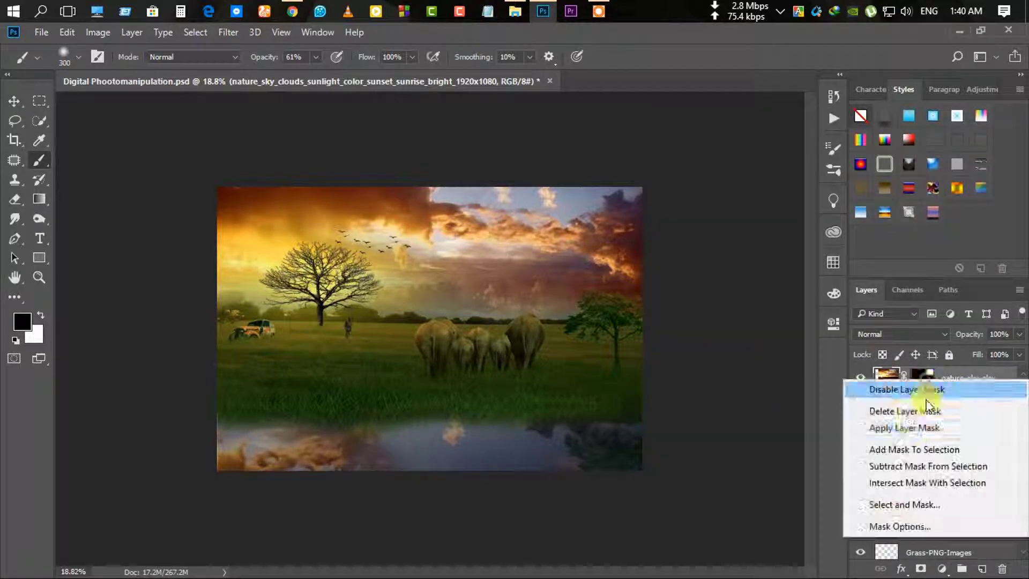
left_click(910, 429)
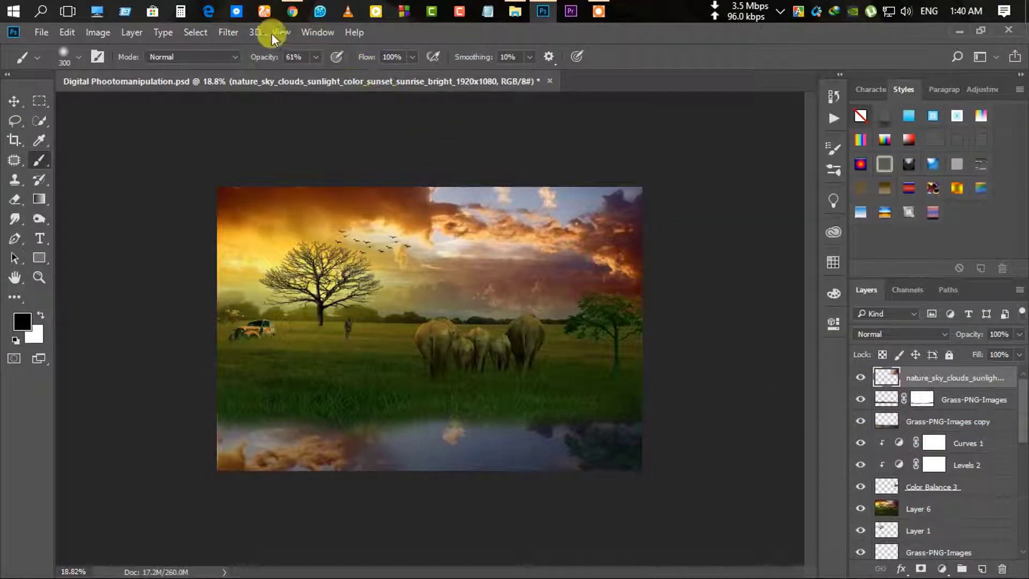
Warm the sky with a Camera Raw Filter Temperature of +22.
left_click(235, 33)
left_click(295, 119)
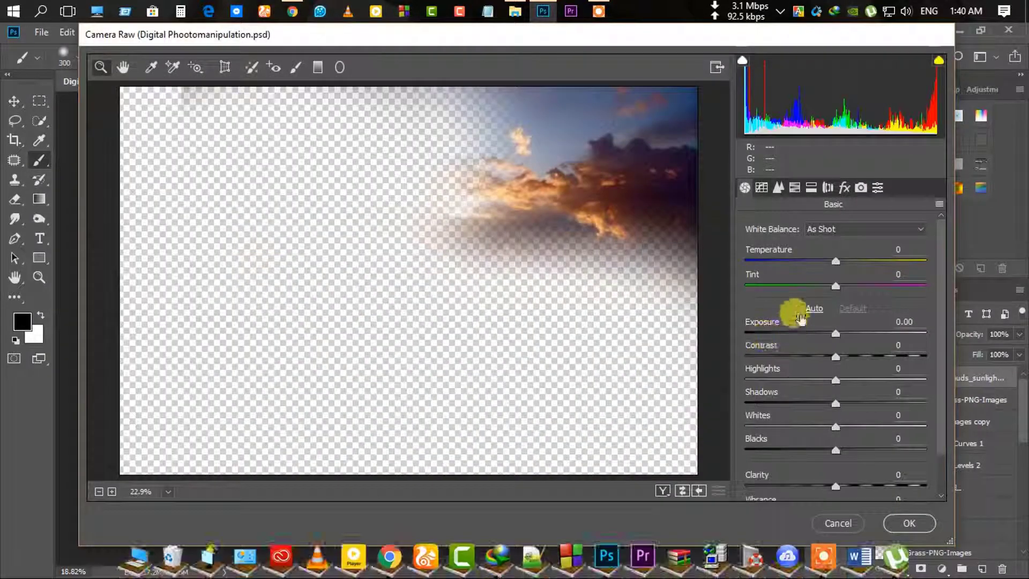
left_click_drag(834, 259, 853, 263)
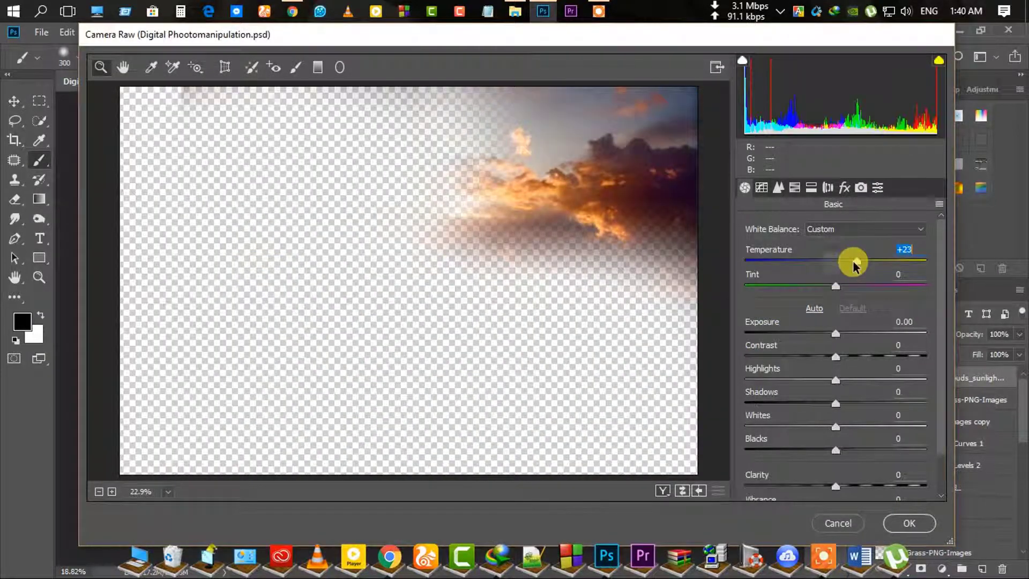
left_click(909, 523)
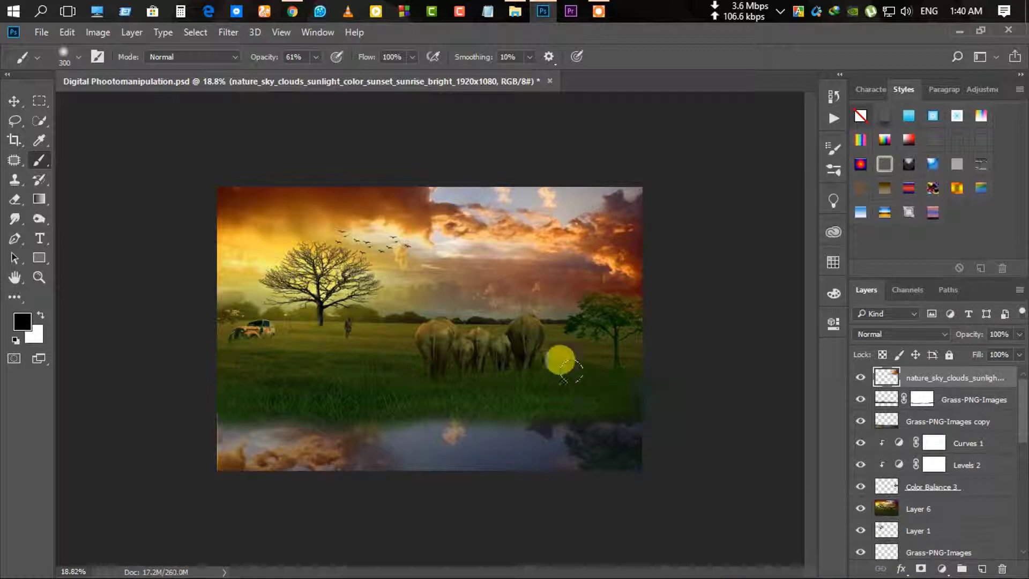
scroll(570, 363, "up", 1)
scroll(569, 364, "up", 1)
scroll(569, 363, "down", 3)
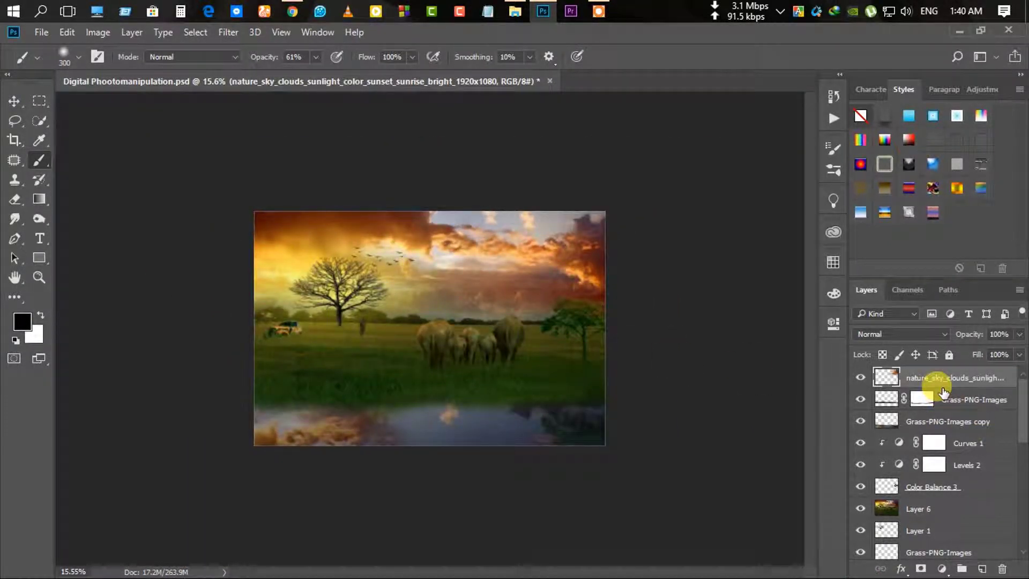
Stamp visible into Layer 7; grade in Camera Raw: Tint +13, Contrast -1, Blacks +8, Clarity +3, Vibrance +3.
key("ctrl+shift+alt+e")
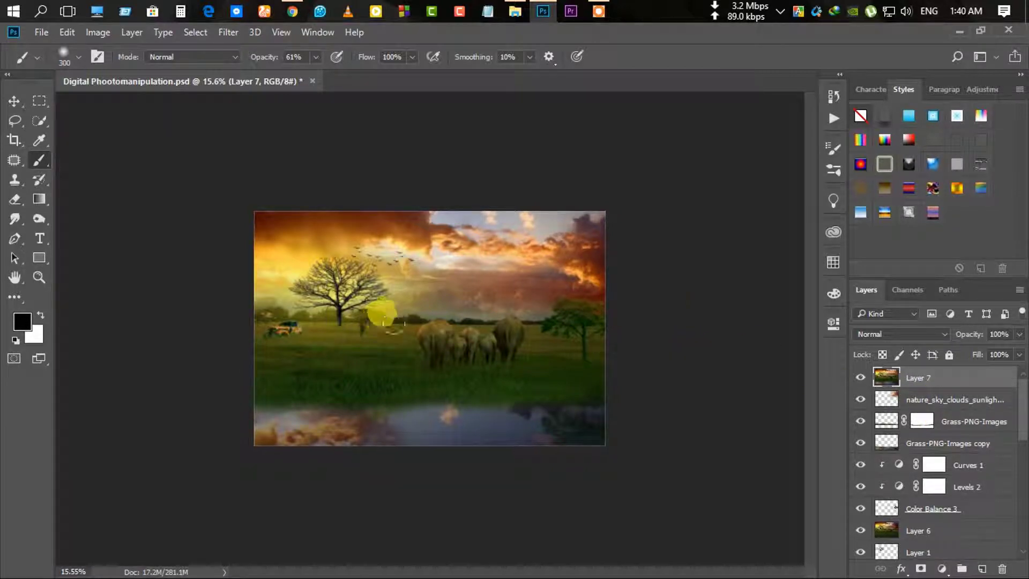
scroll(379, 299, "up", 2)
left_click(228, 32)
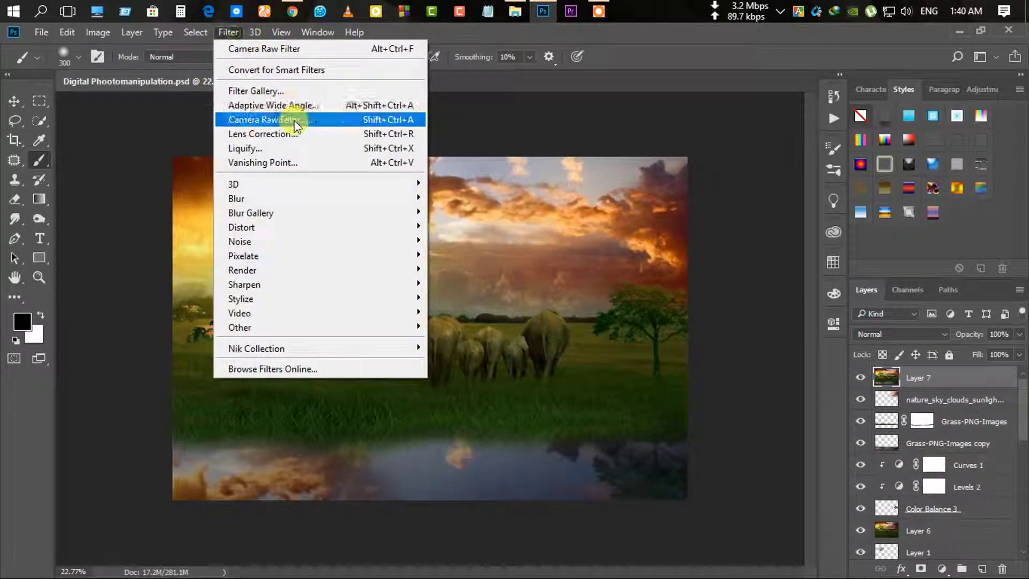
left_click(289, 119)
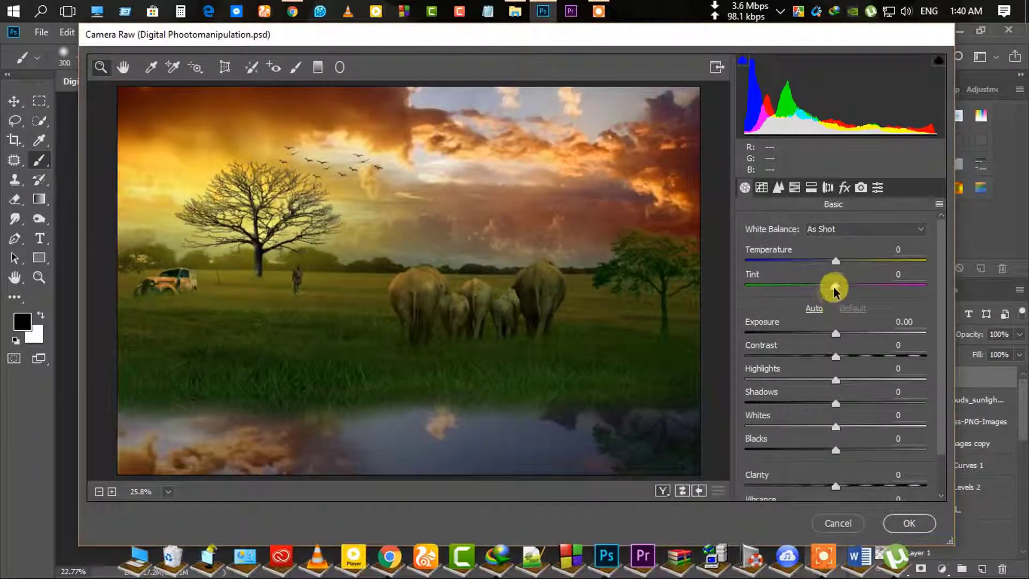
left_click_drag(836, 286, 848, 285)
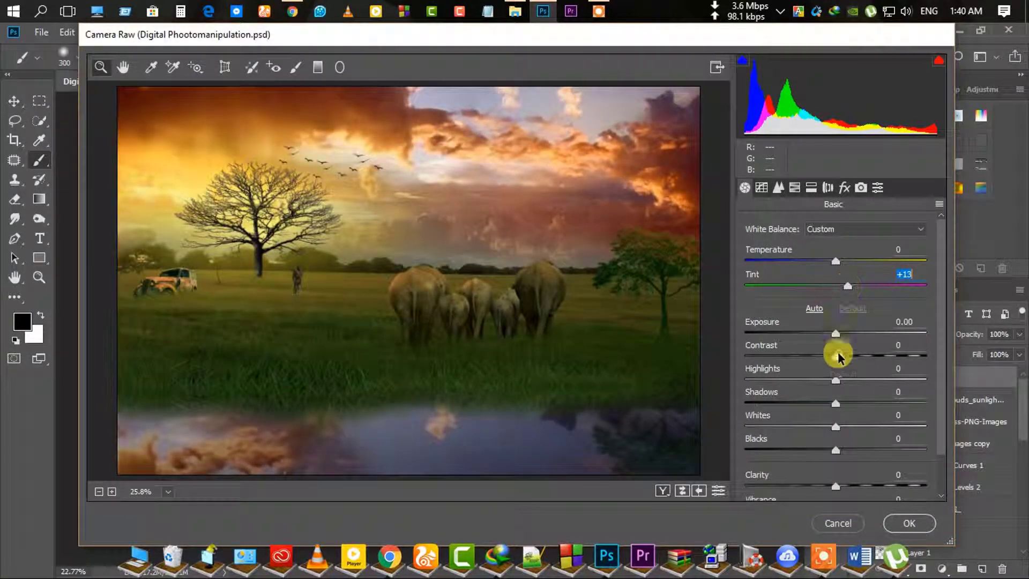
mouse_move(835, 356)
left_mouse_down()
mouse_move(855, 358)
mouse_move(841, 358)
mouse_move(831, 337)
left_mouse_up()
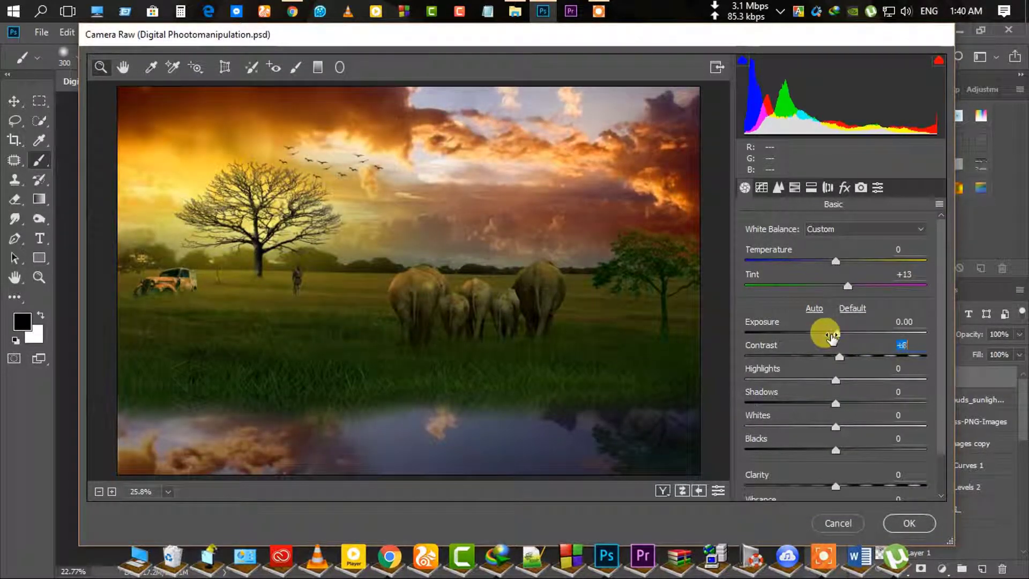
scroll(834, 397, "down", 2)
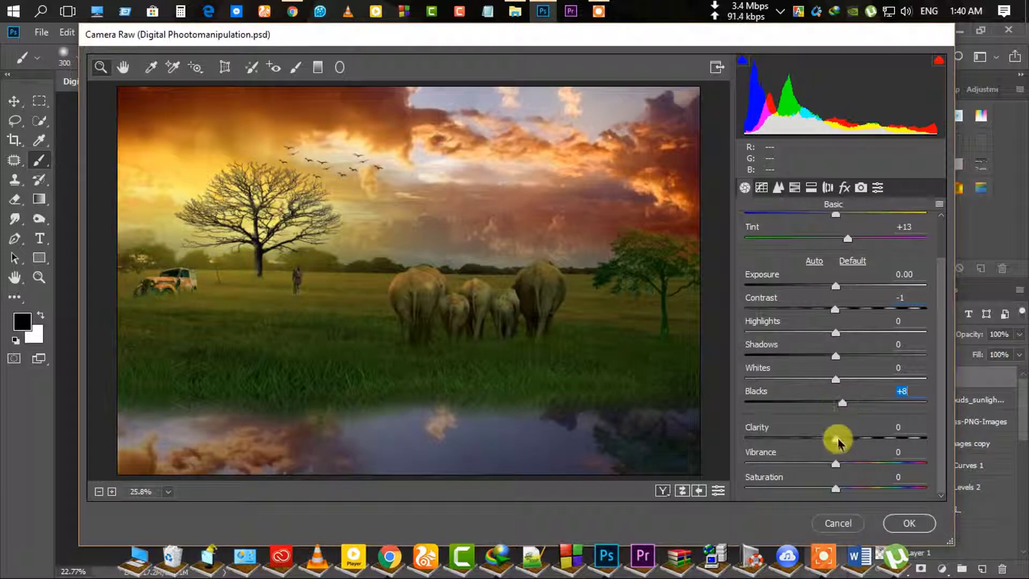
left_click_drag(836, 438, 839, 439)
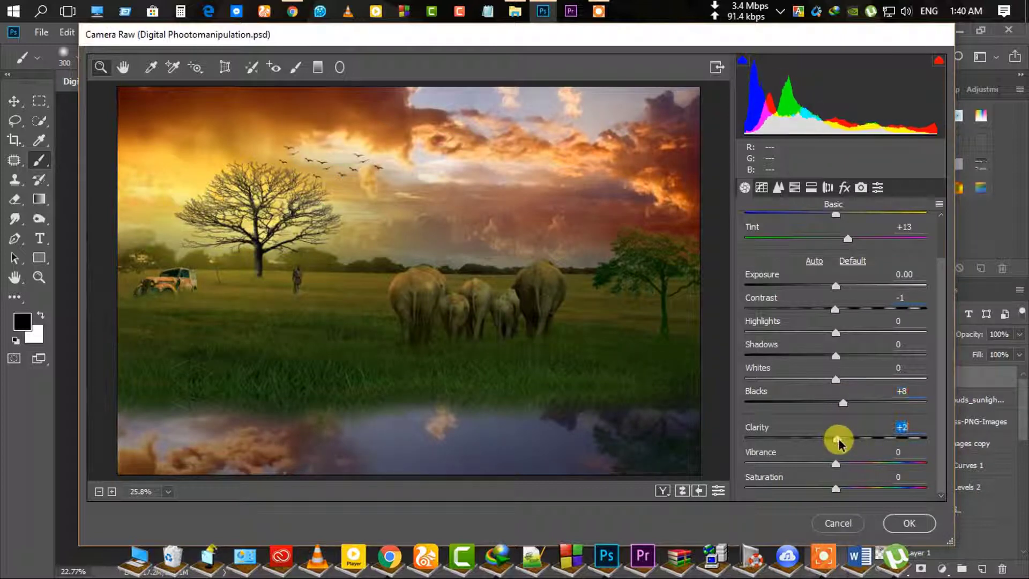
left_click(909, 523)
left_click(230, 32)
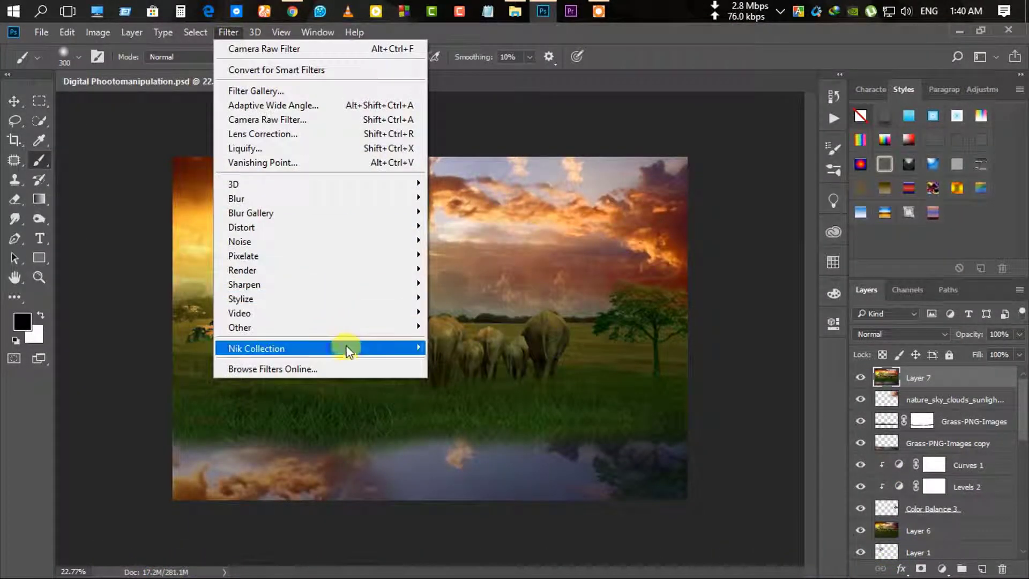
Apply Color Efex Pro 4's Detail Extractor with 24% detail, 2% contrast and 14% saturation.
mouse_move(256, 348)
left_click(502, 371)
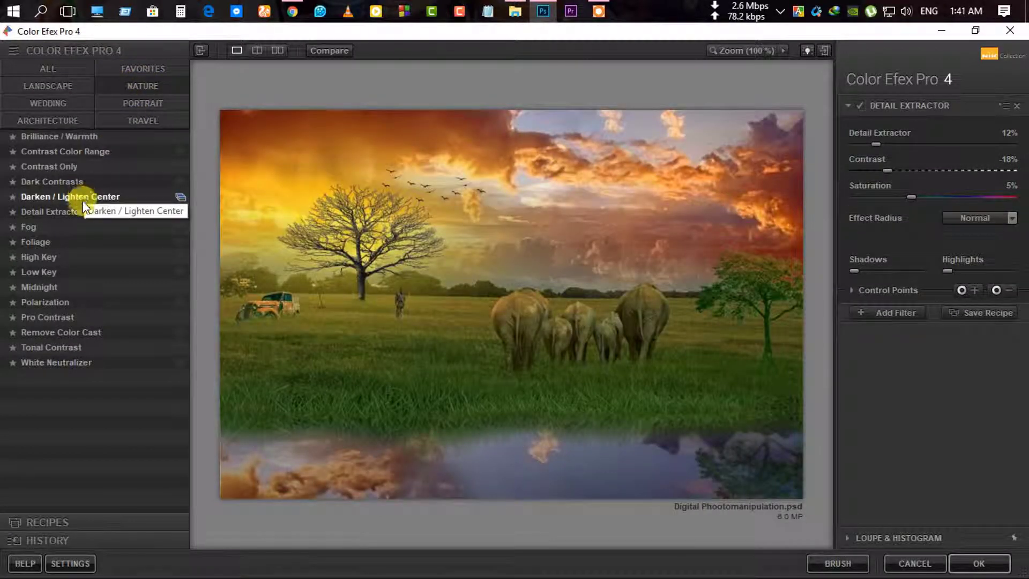
left_click(79, 210)
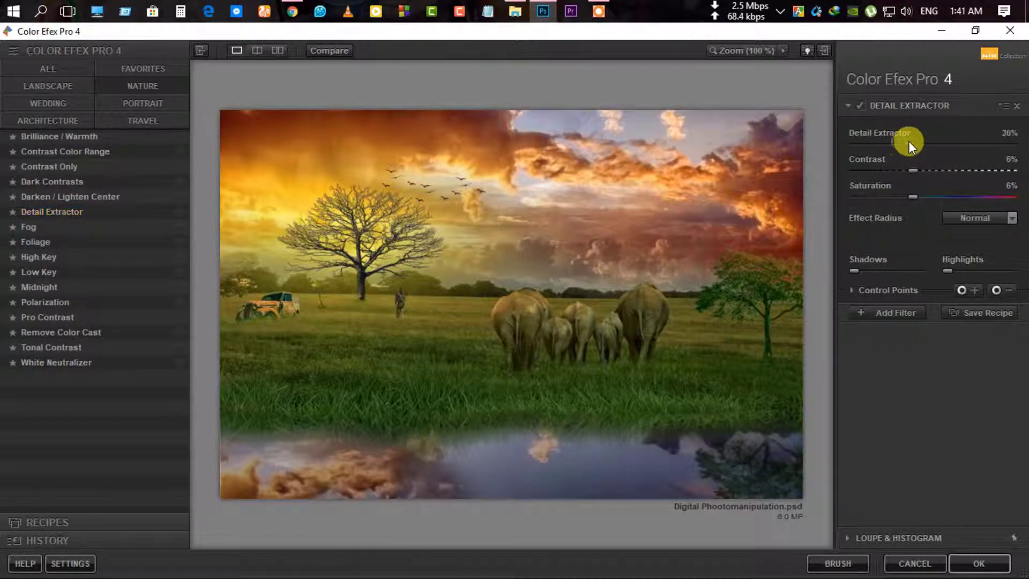
mouse_move(908, 142)
left_mouse_down()
mouse_move(895, 140)
mouse_move(899, 170)
mouse_move(924, 198)
left_mouse_up()
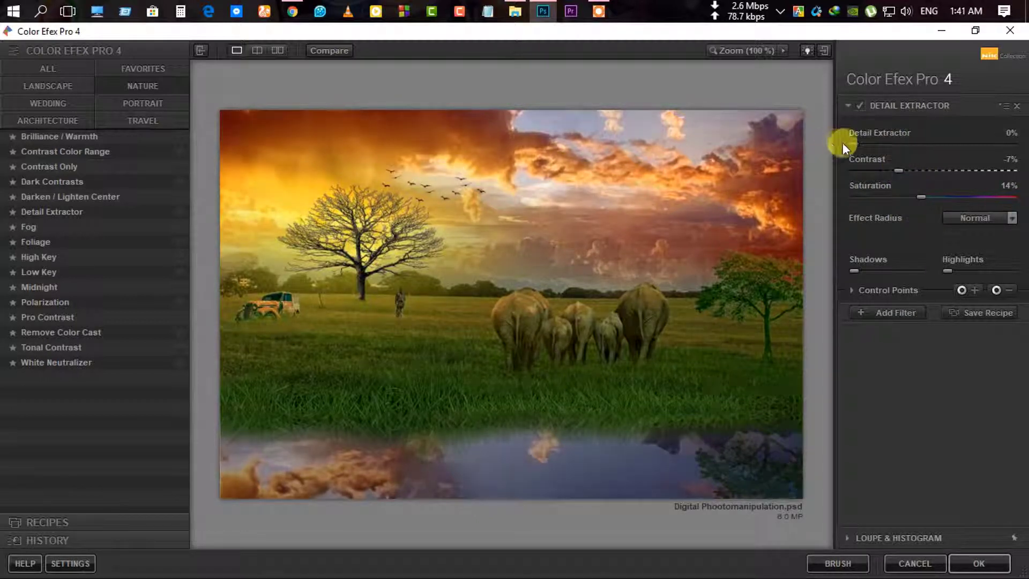
left_click(869, 144)
left_click_drag(871, 149, 900, 148)
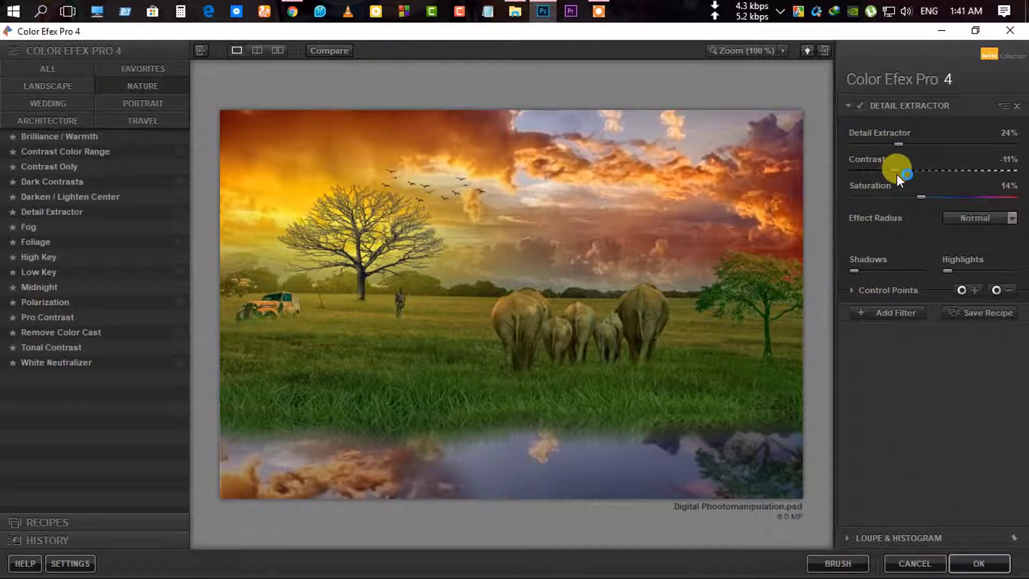
left_click_drag(892, 174, 908, 170)
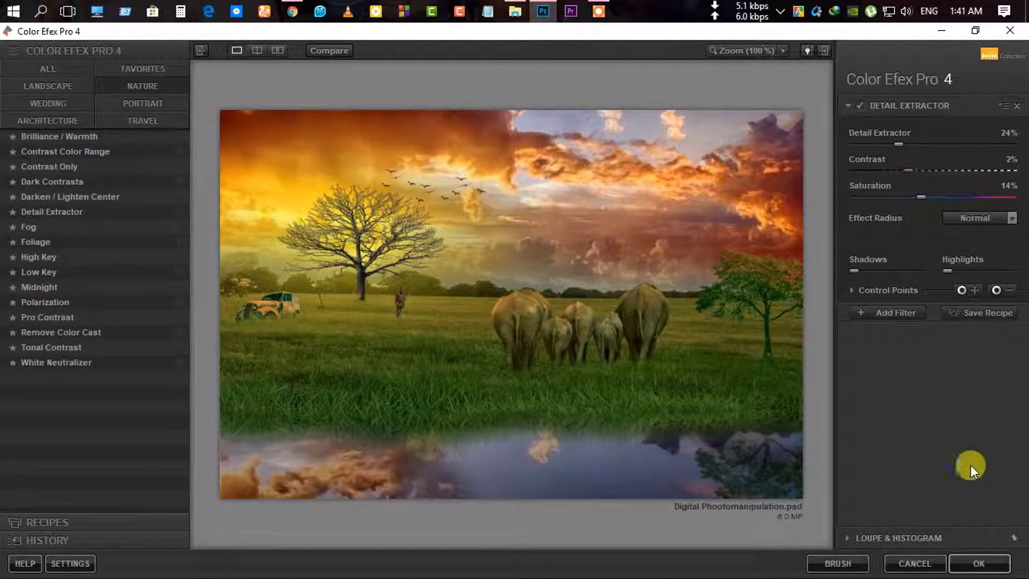
left_click(979, 563)
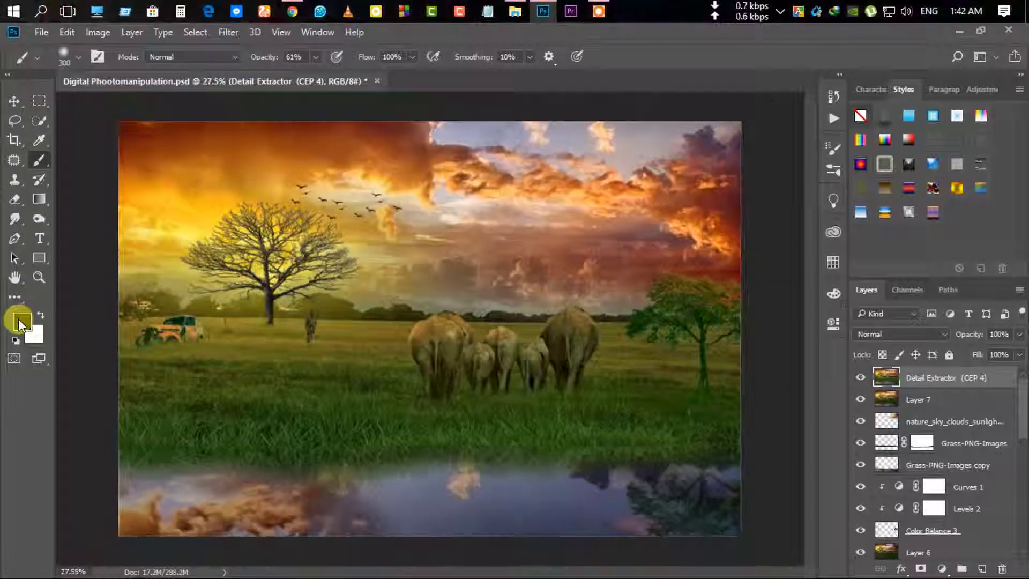
Try a peach brush tint over the top-left sky, undo it and change colour.
left_click(20, 324)
left_click(687, 152)
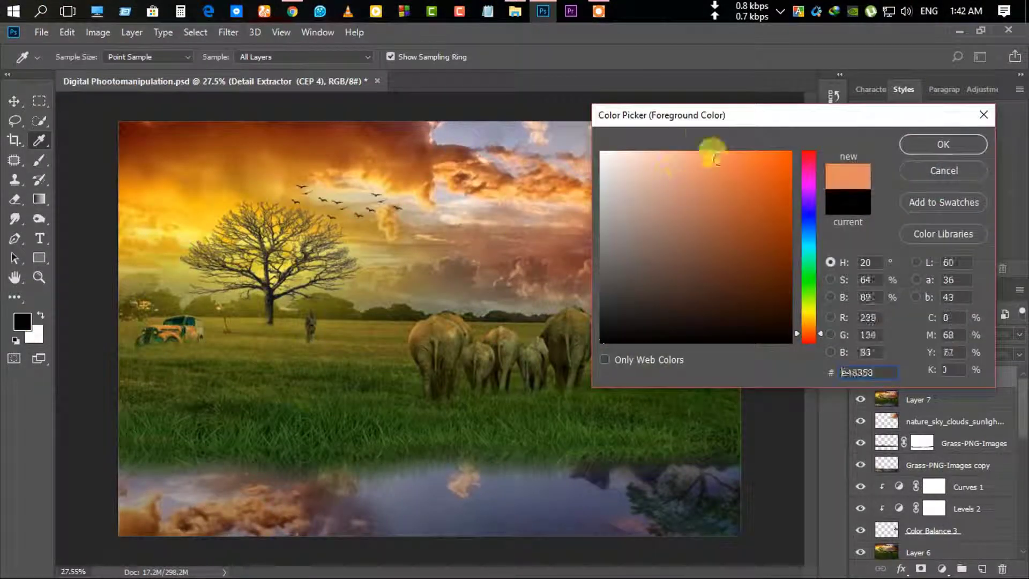
left_click(937, 145)
key("b")
left_click_drag(409, 114, 51, 105)
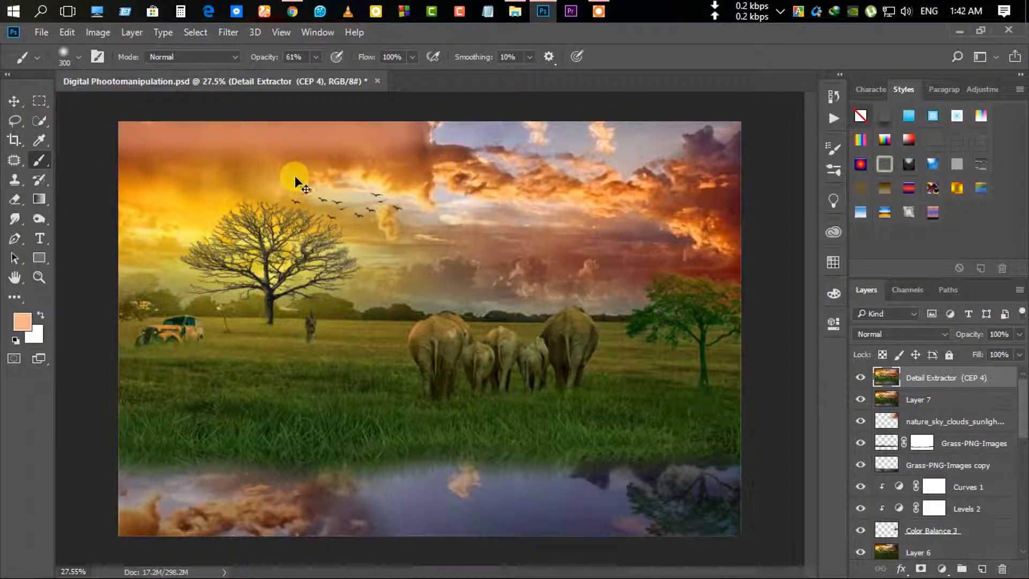
key("ctrl+z")
left_click(33, 323)
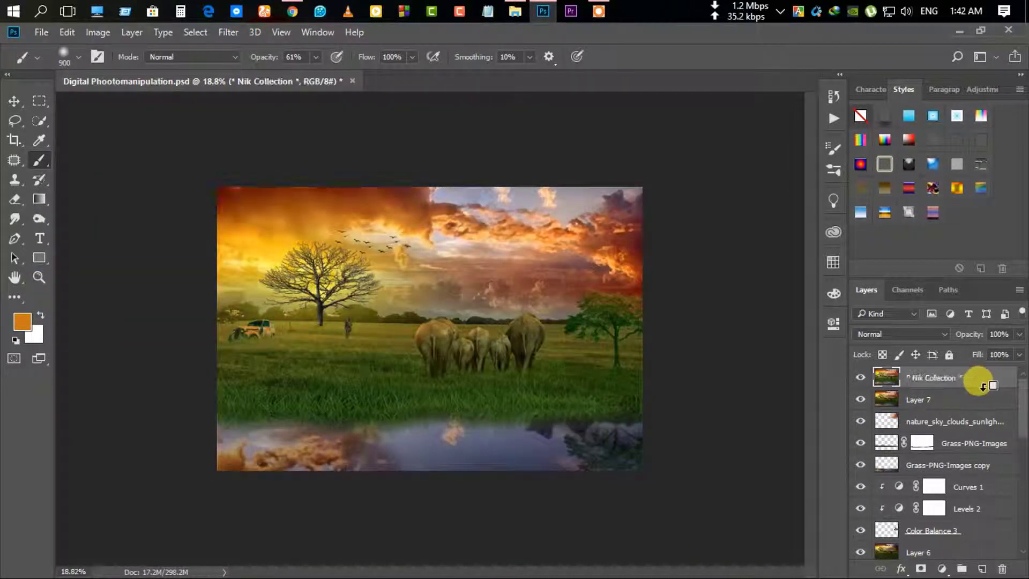
On new Layer 8, paint a warm glow along the top-right sky at 61% opacity.
left_click(983, 569)
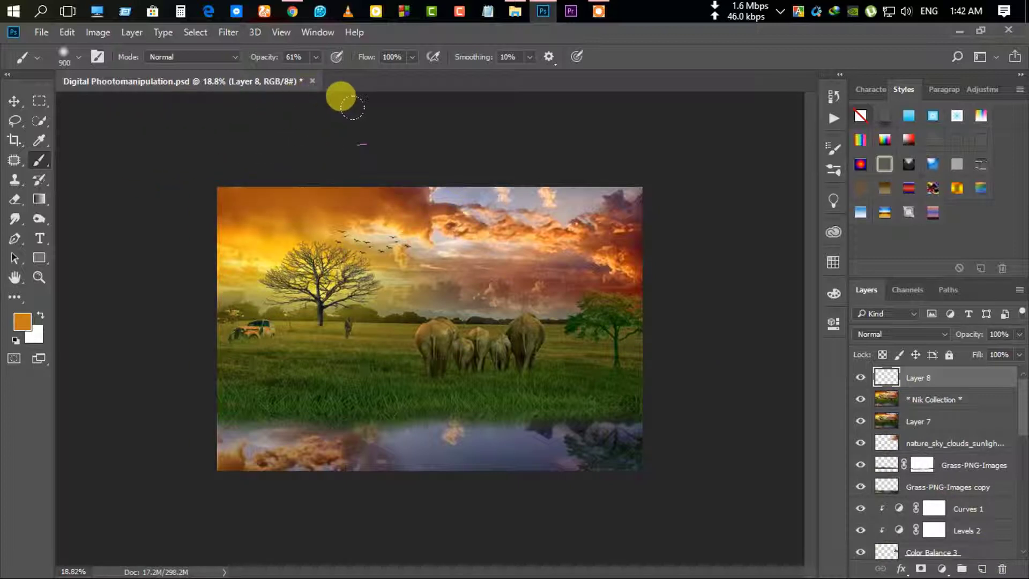
key("ctrl+plus")
key("ctrl+minus")
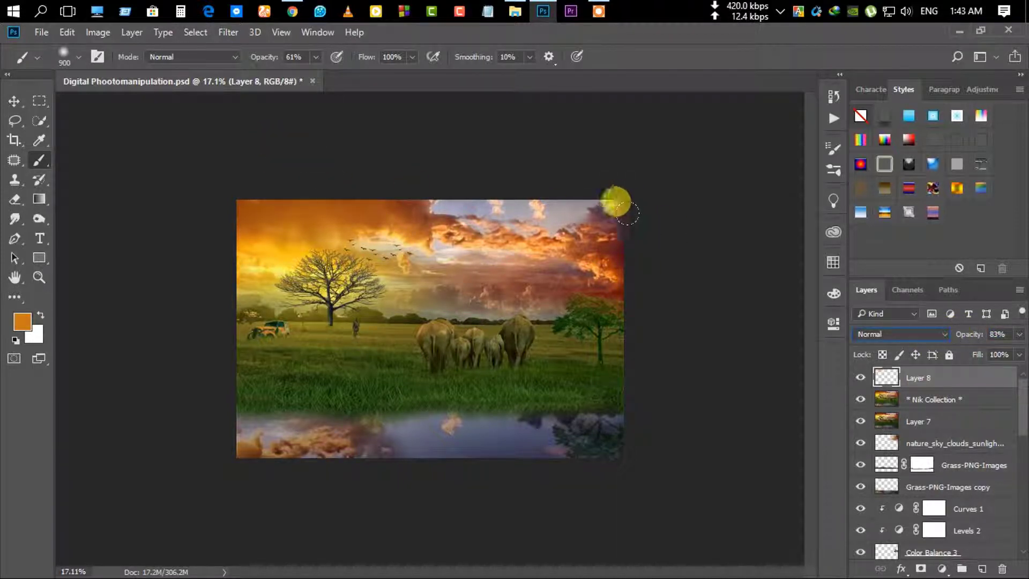
left_click_drag(627, 213, 622, 278)
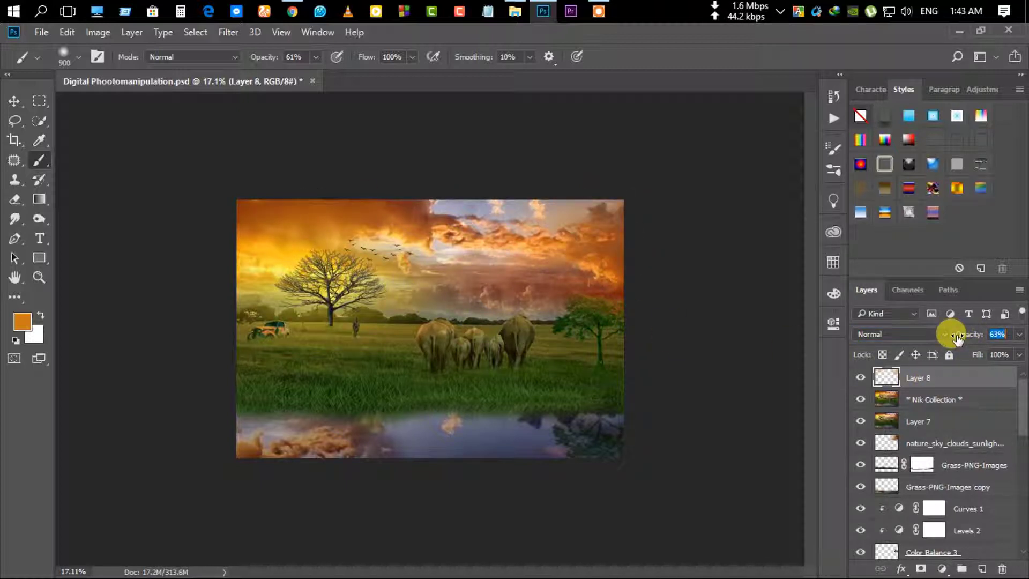
left_click_drag(956, 337, 952, 338)
With the Move tool and the canvas fitted, add an empty Layer 9 on top.
key("v")
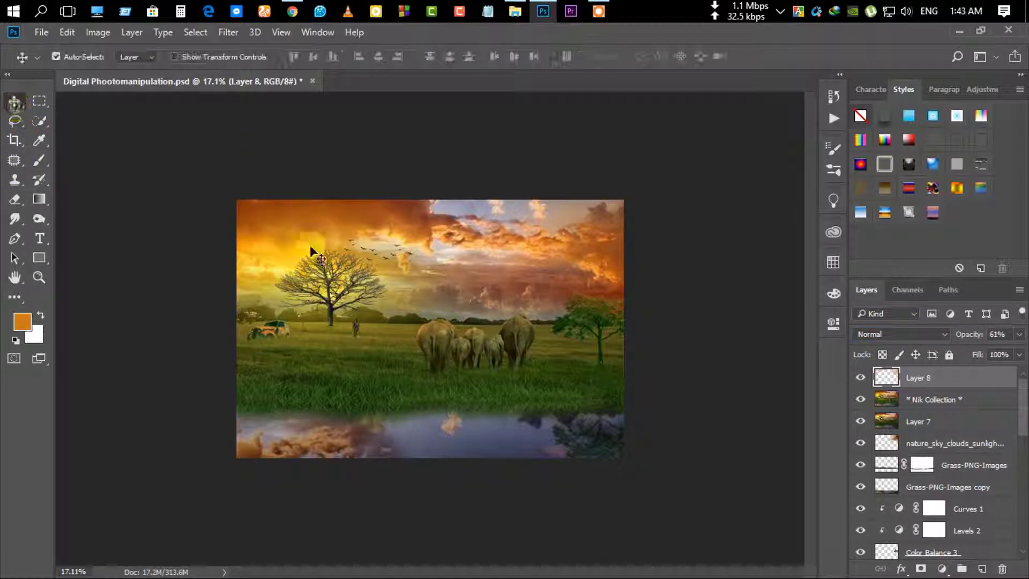
scroll(322, 225, "up", 2)
scroll(214, 142, "up", 3)
scroll(207, 141, "down", 3)
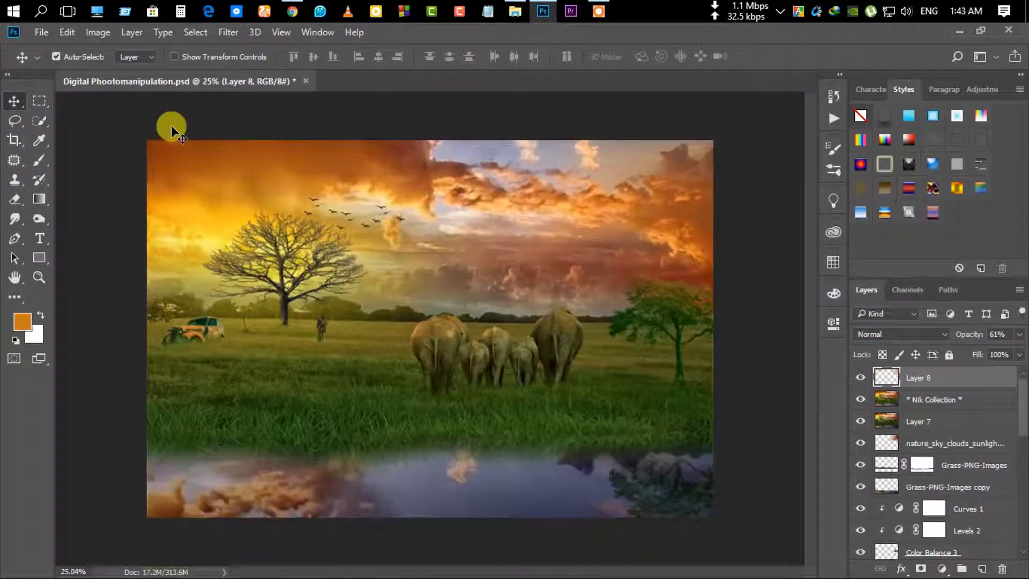
scroll(606, 252, "down", 1)
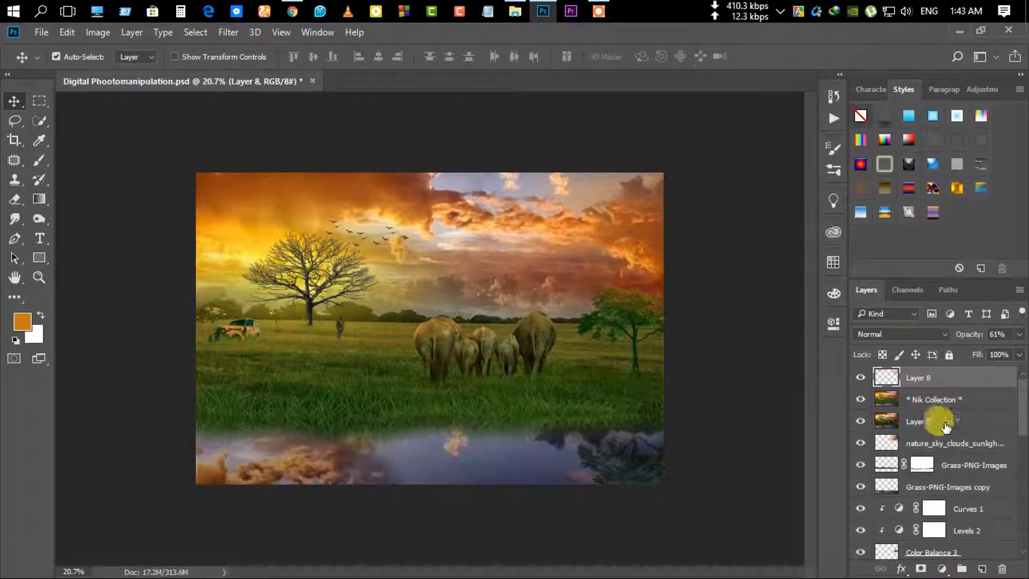
left_click(988, 573)
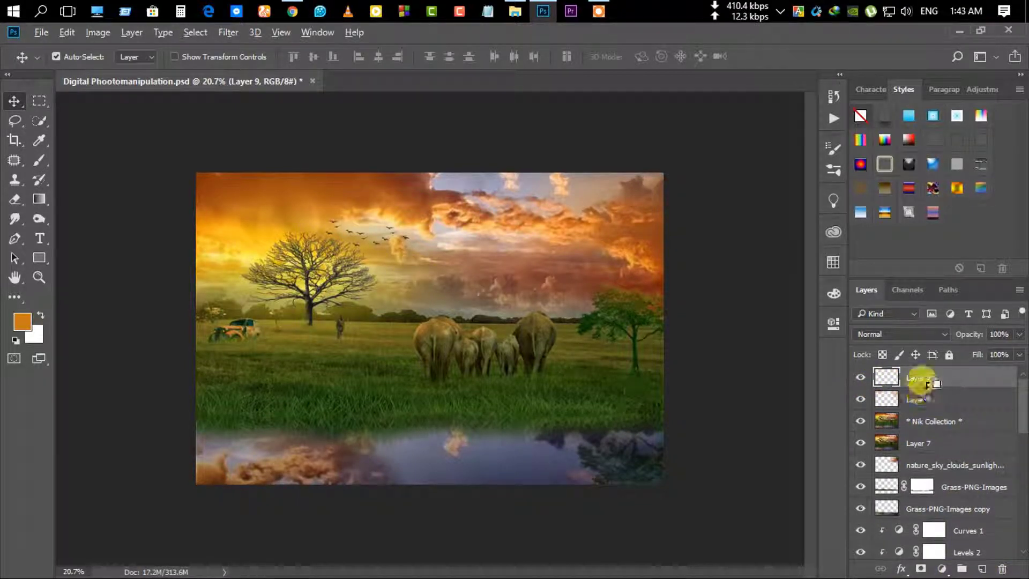
Stamp visible into Layer 10 and add Layer 11 clipped to it, with default black/white gradient.
key("g")
key("d")
key("ctrl+alt+shift+e")
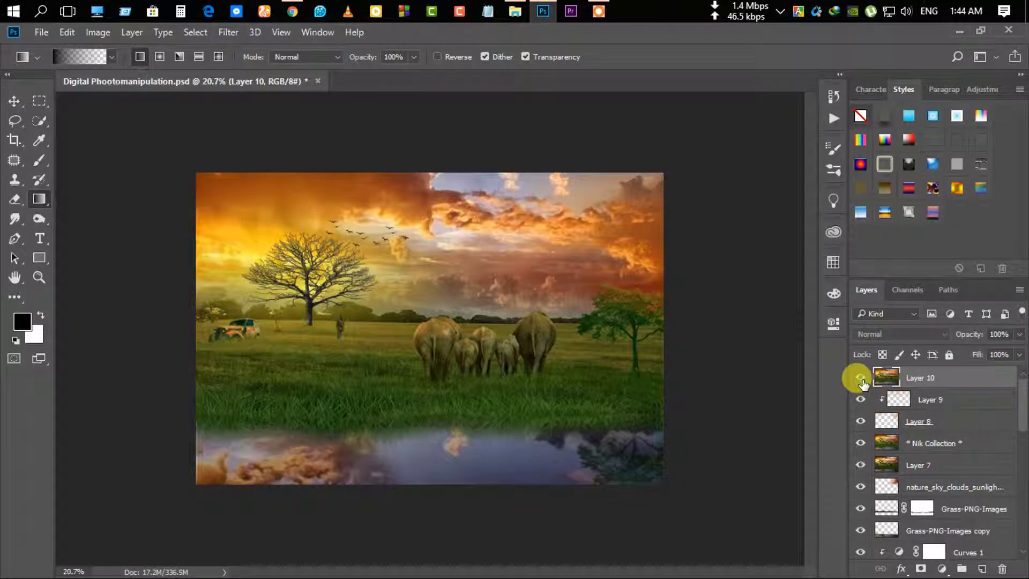
left_click(976, 572)
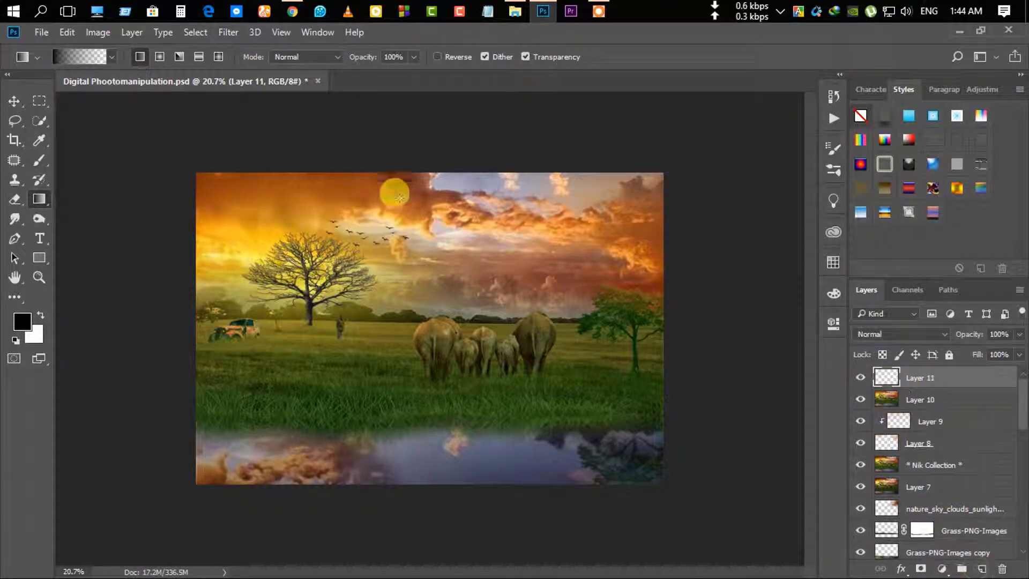
left_click_drag(395, 166, 397, 363)
key("ctrl+z")
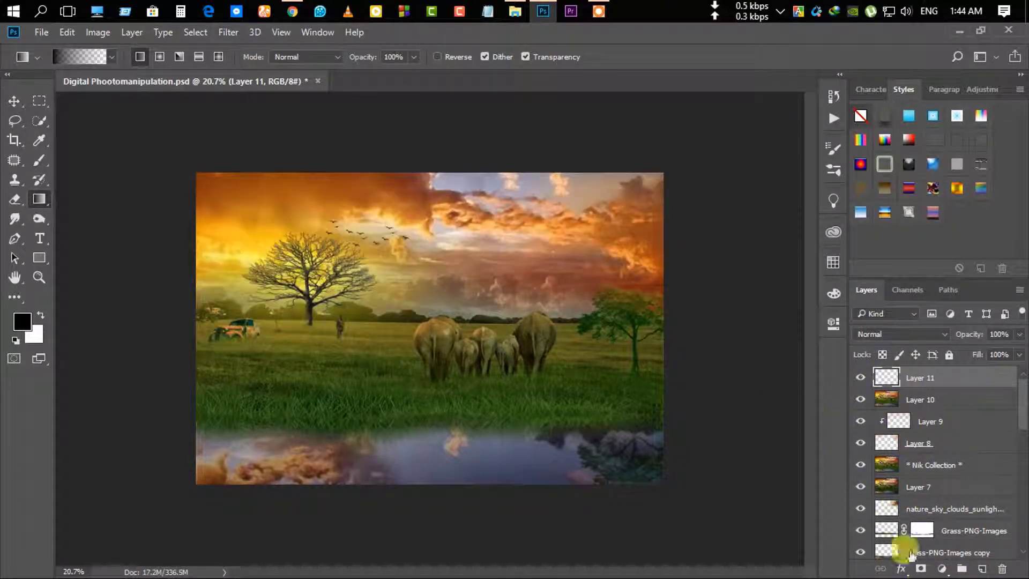
left_click(938, 385, "alt")
Darken the grass and water with an upward black gradient at 52% layer opacity.
left_click_drag(416, 165, 423, 339)
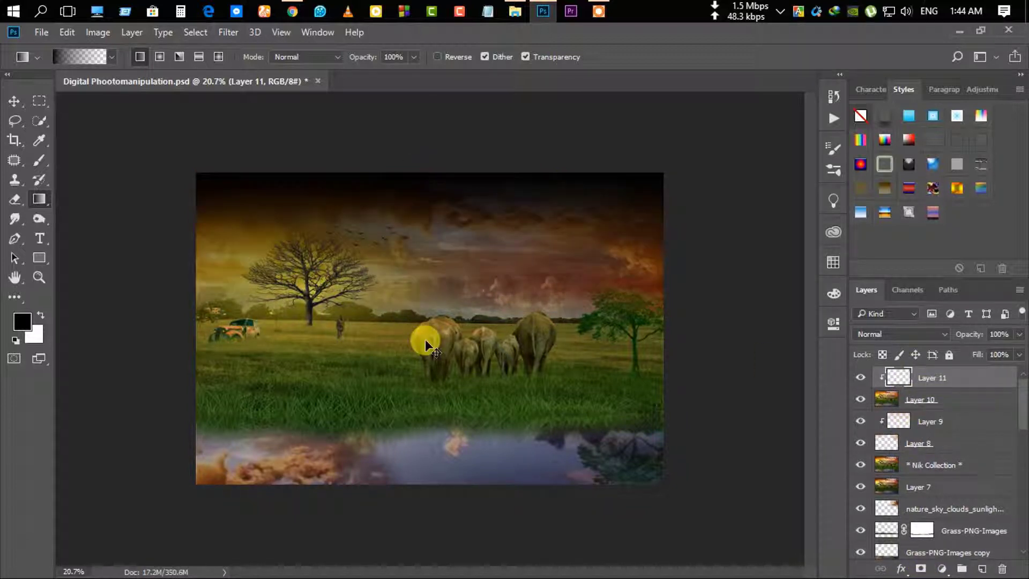
key("ctrl+z")
left_click_drag(425, 523, 427, 271)
key("ctrl+z")
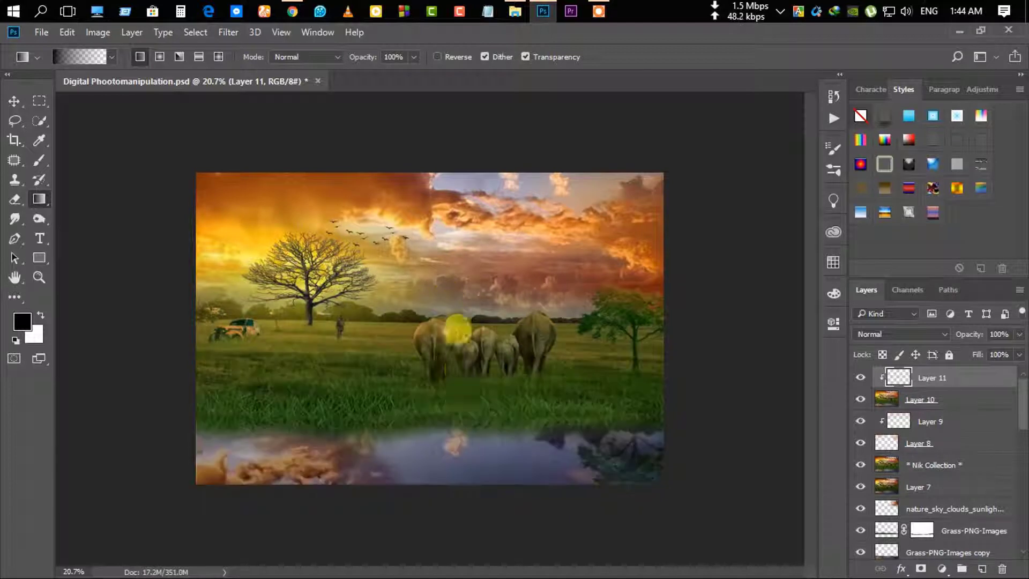
left_click_drag(450, 491, 447, 280)
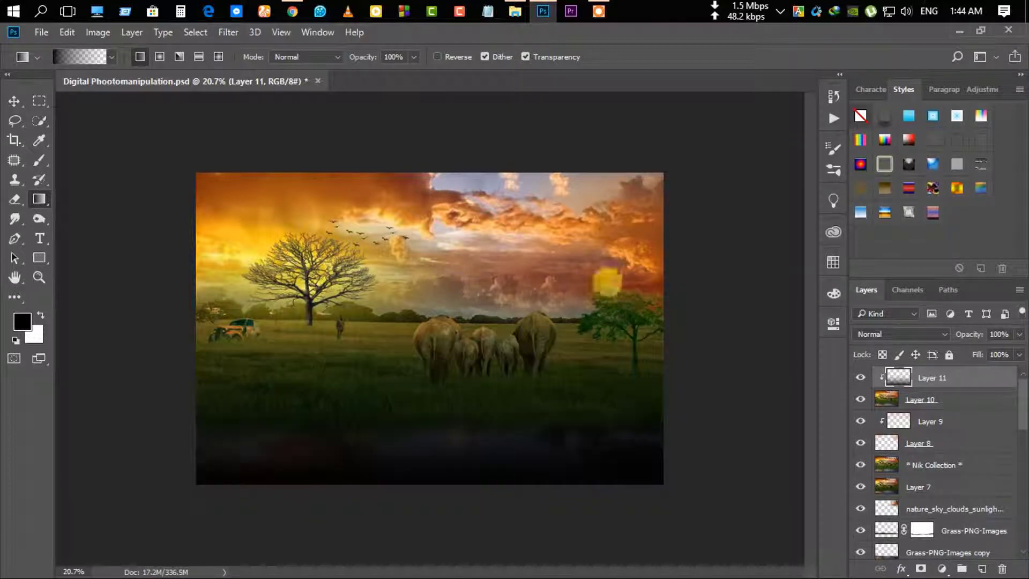
left_click_drag(986, 330, 941, 339)
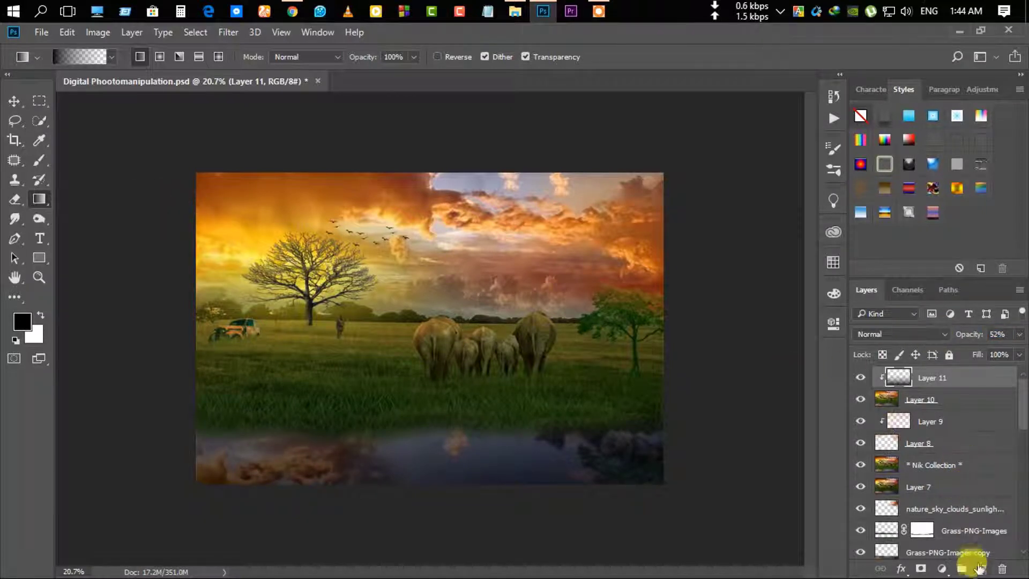
Add clipped Layer 12 with black foreground and set the gradient opacity to 45%.
left_click(982, 569)
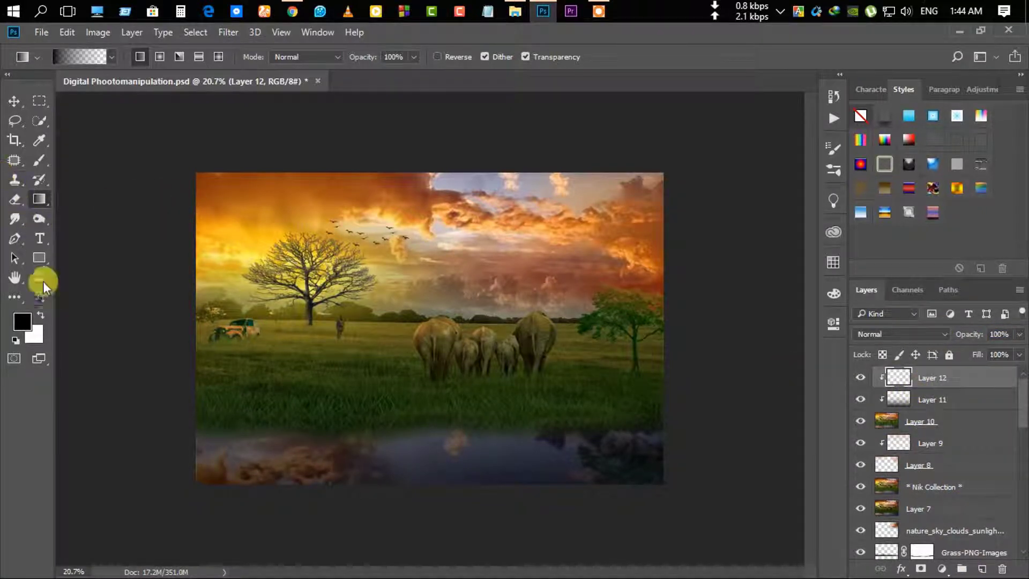
left_click(20, 318)
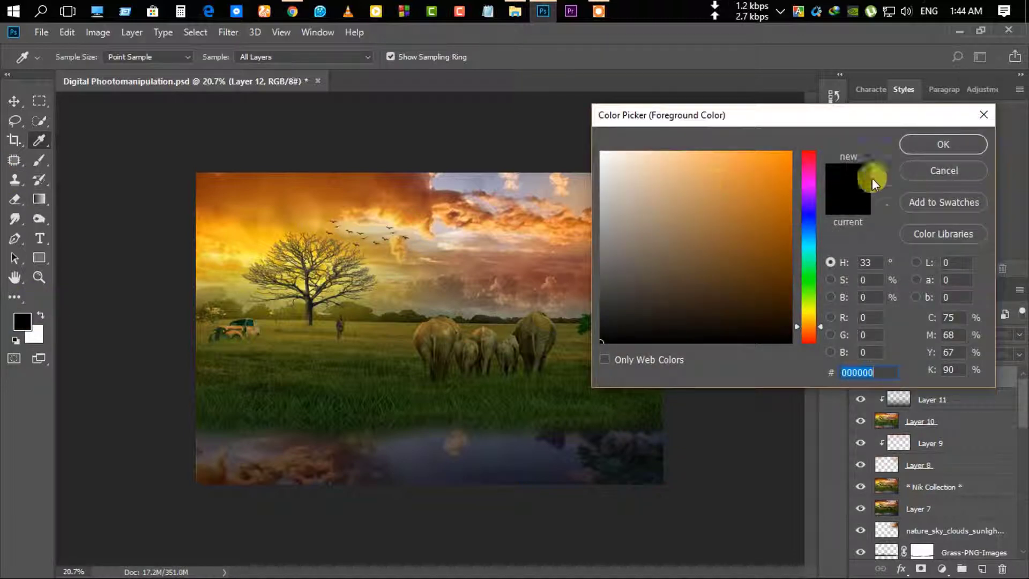
left_click(933, 171)
left_click_drag(209, 170, 520, 277)
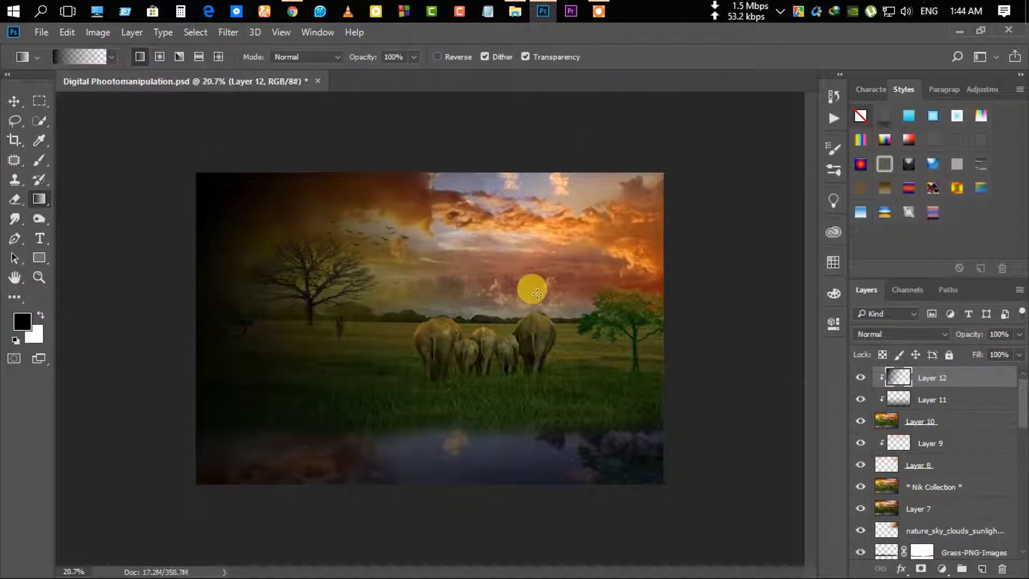
key("ctrl+z")
left_click_drag(349, 161, 429, 368)
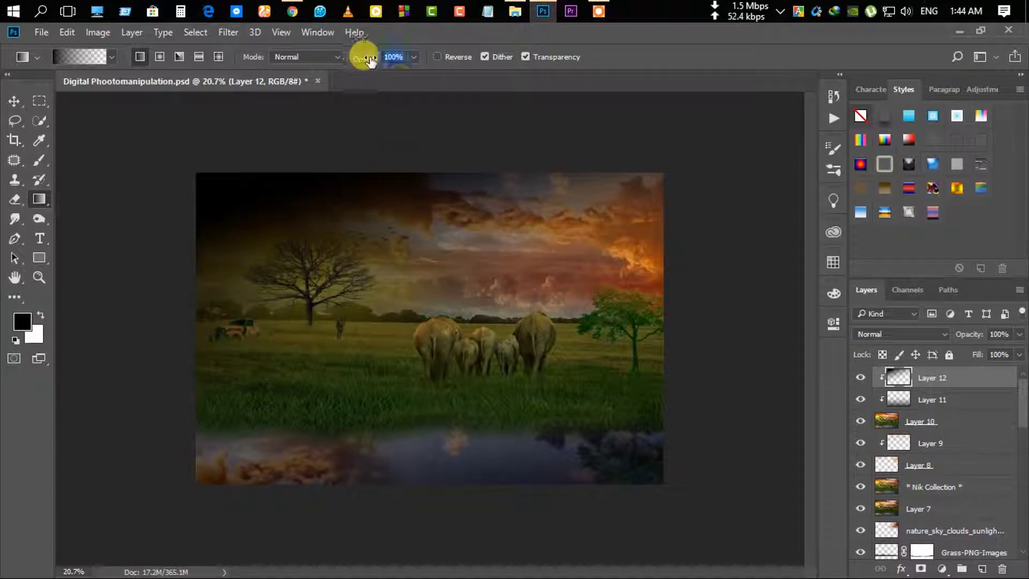
type("45")
key("ctrl+z")
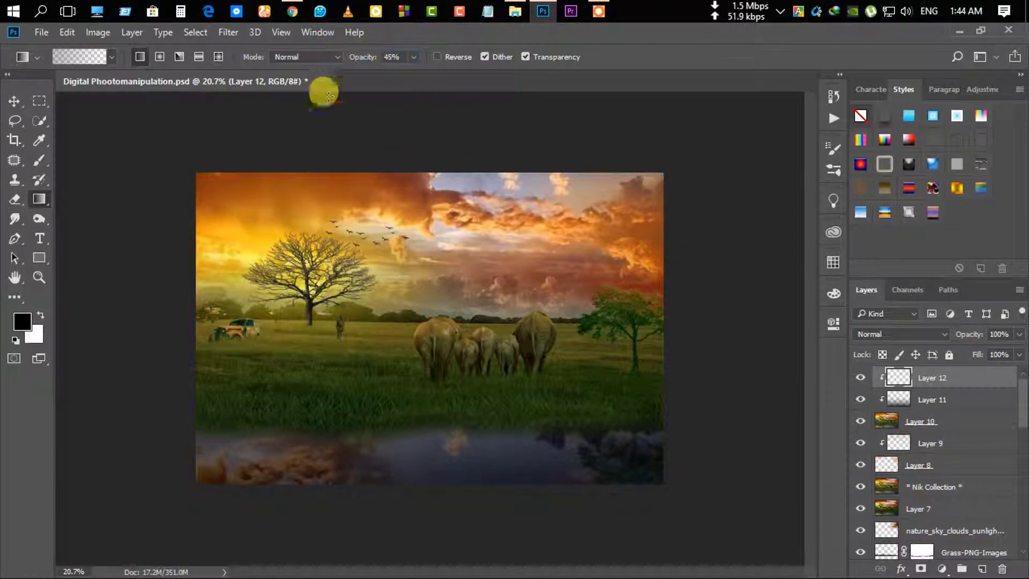
Fade the upper-left sky darker toward the elephants and set Layer 12 to 86% opacity.
left_click_drag(302, 168, 404, 346)
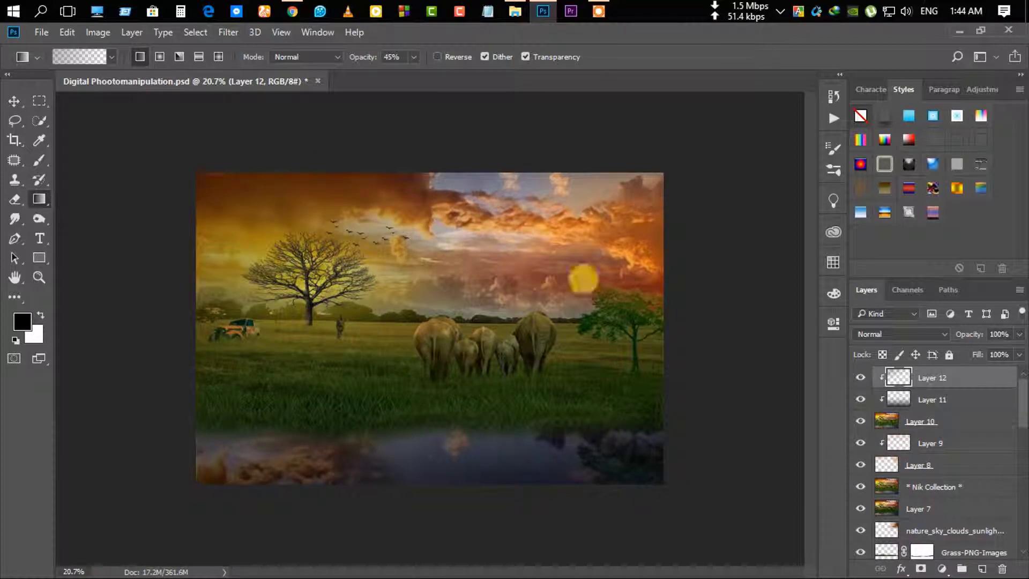
left_click_drag(677, 185, 522, 322)
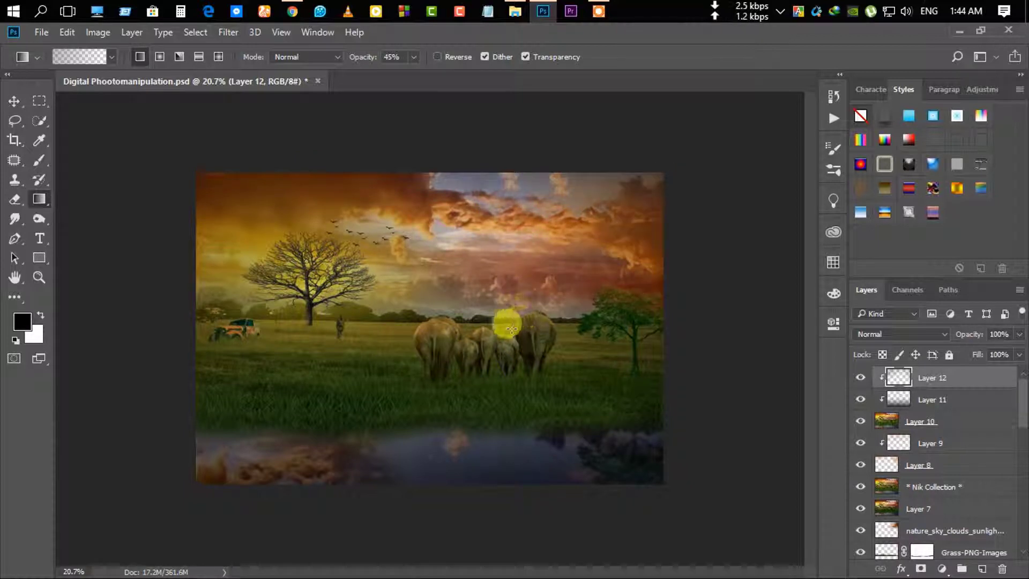
key("ctrl+z")
left_click_drag(179, 211, 427, 351)
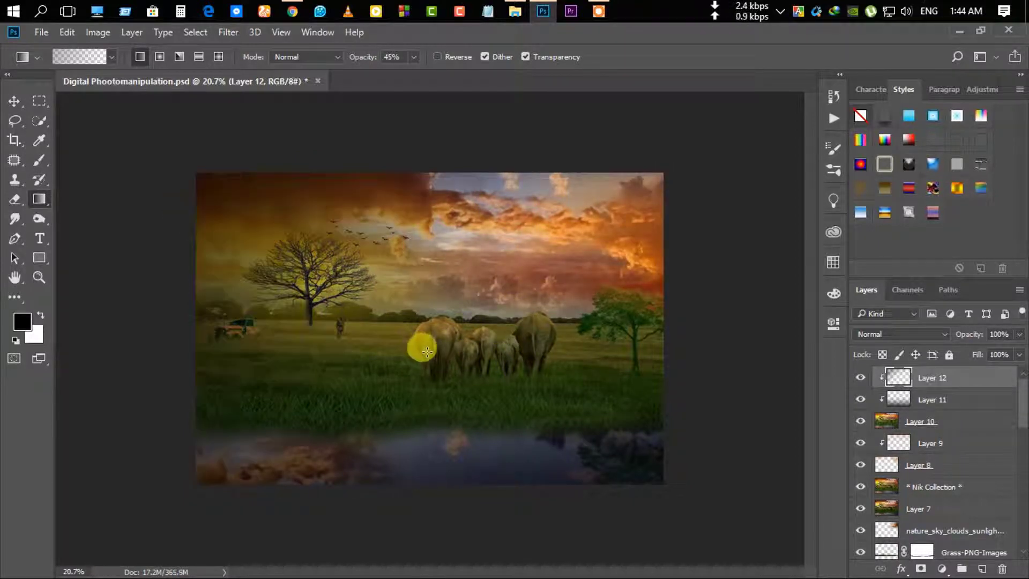
key("ctrl+z")
scroll(303, 227, "up", 1)
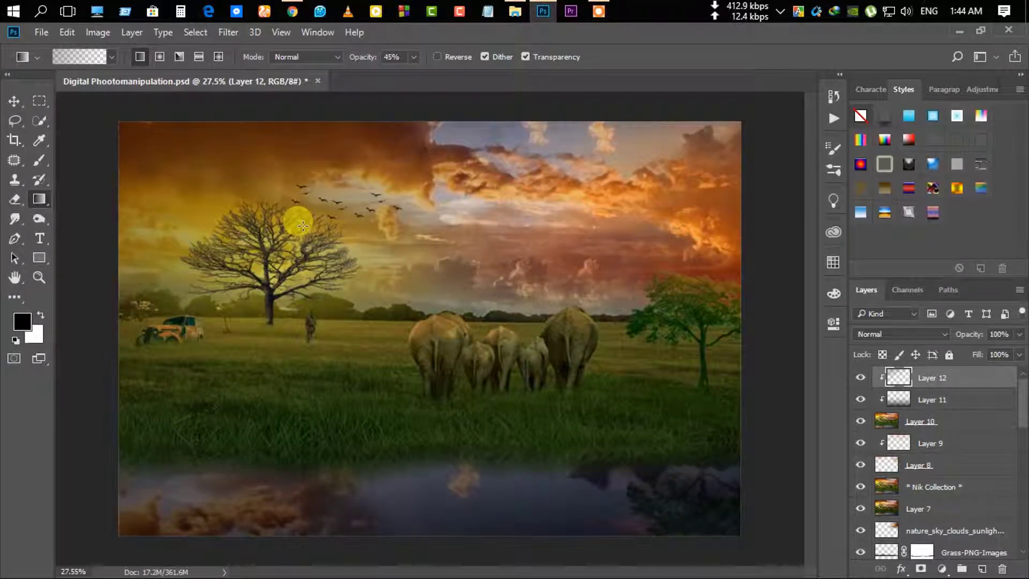
scroll(272, 207, "down", 2)
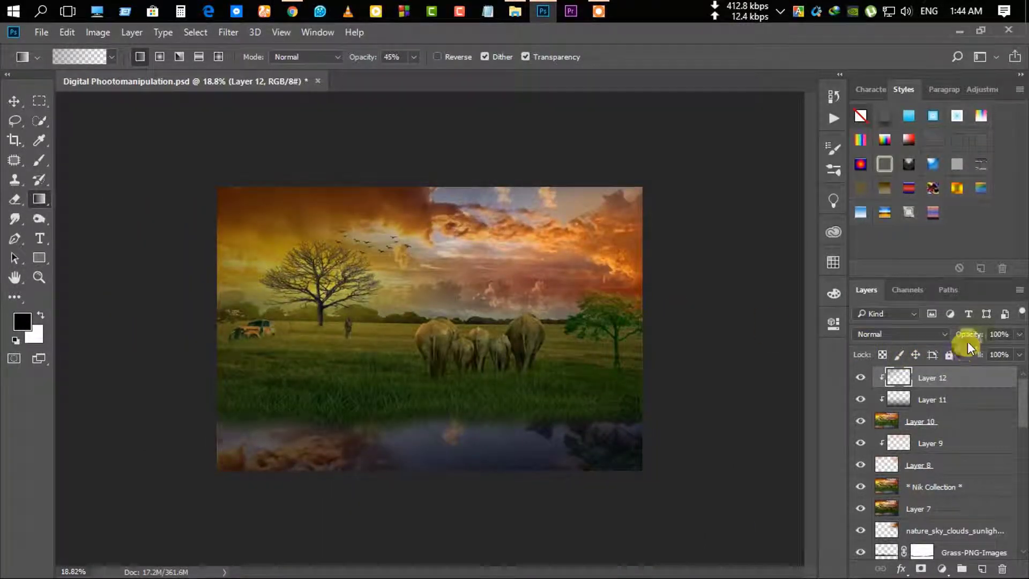
left_click_drag(966, 336, 964, 336)
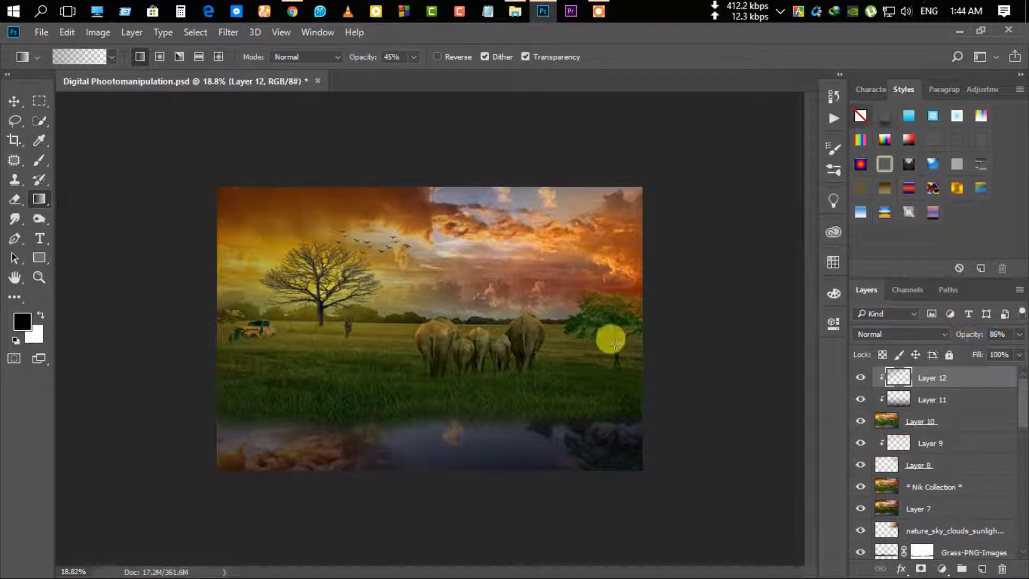
Try the Crop tool, cancel the crop and return to the Move tool.
left_click(14, 140)
left_click(457, 297)
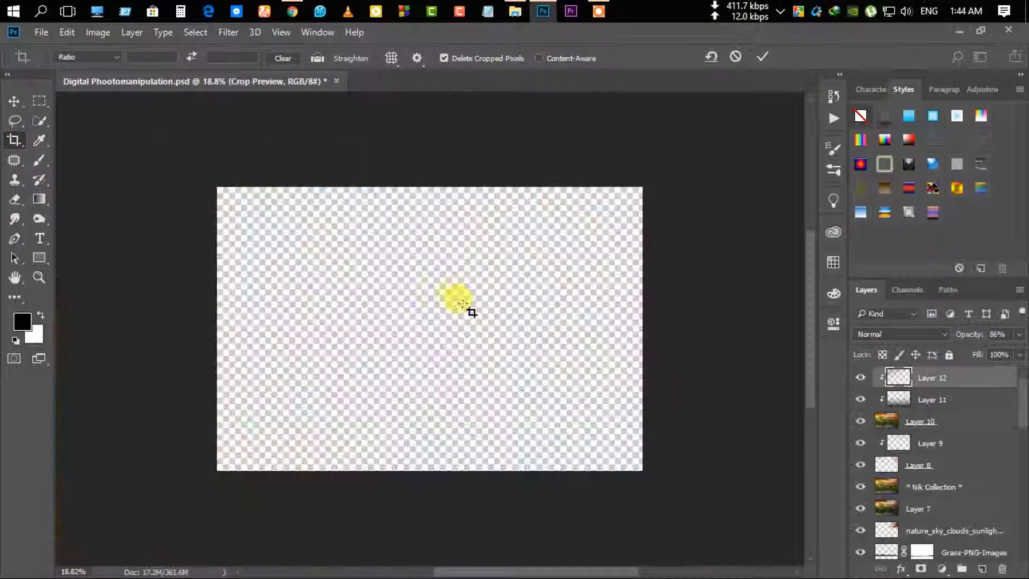
left_click(125, 222)
left_click(14, 101)
scroll(358, 231, "up", 1)
Stamp visible into Layer 13 and grade it in Camera Raw: Tint +17, Contrast +3, Clarity +8.
scroll(359, 231, "up", 1)
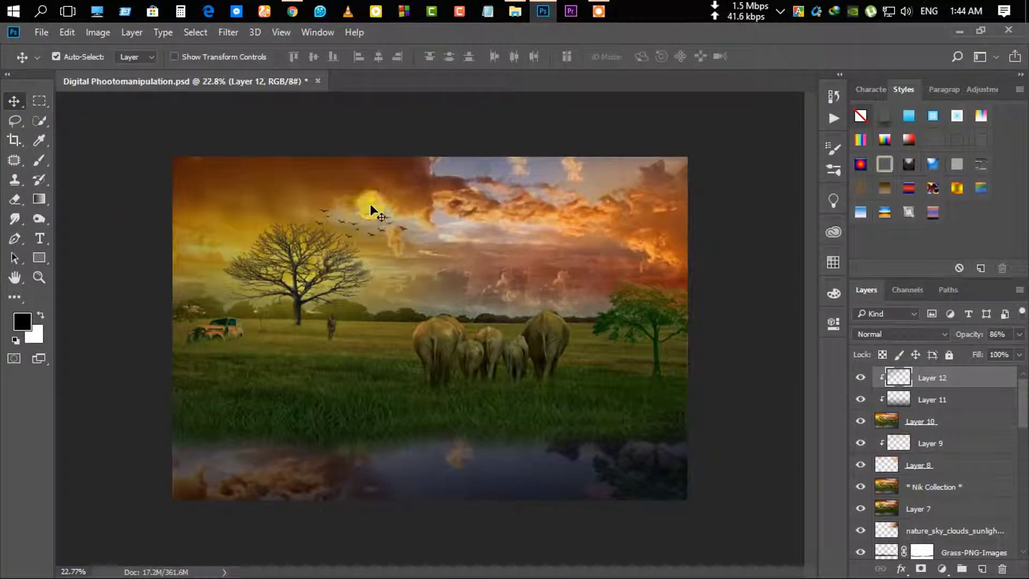
left_click(224, 34)
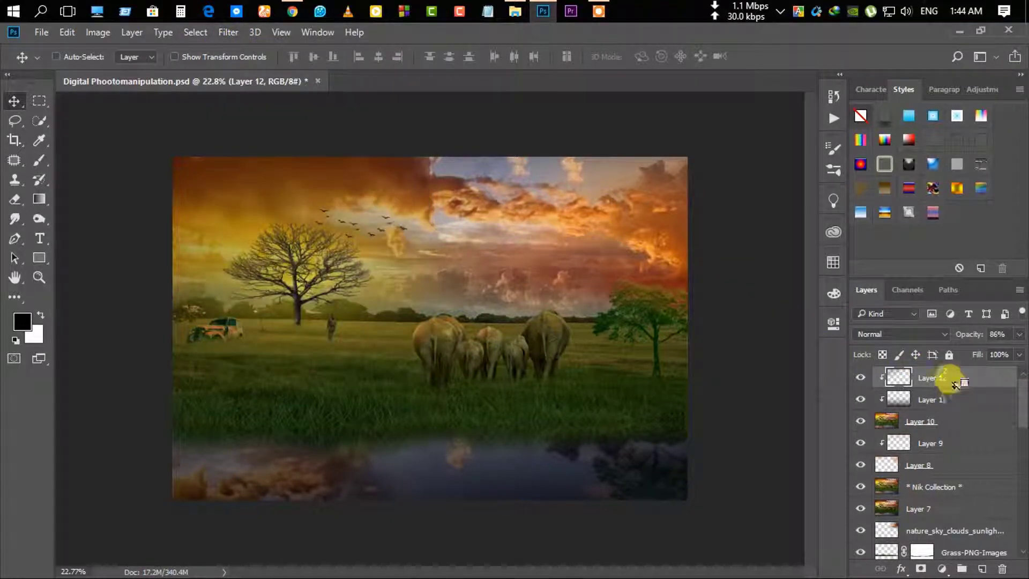
key("ctrl+alt+shift+e")
left_click(229, 32)
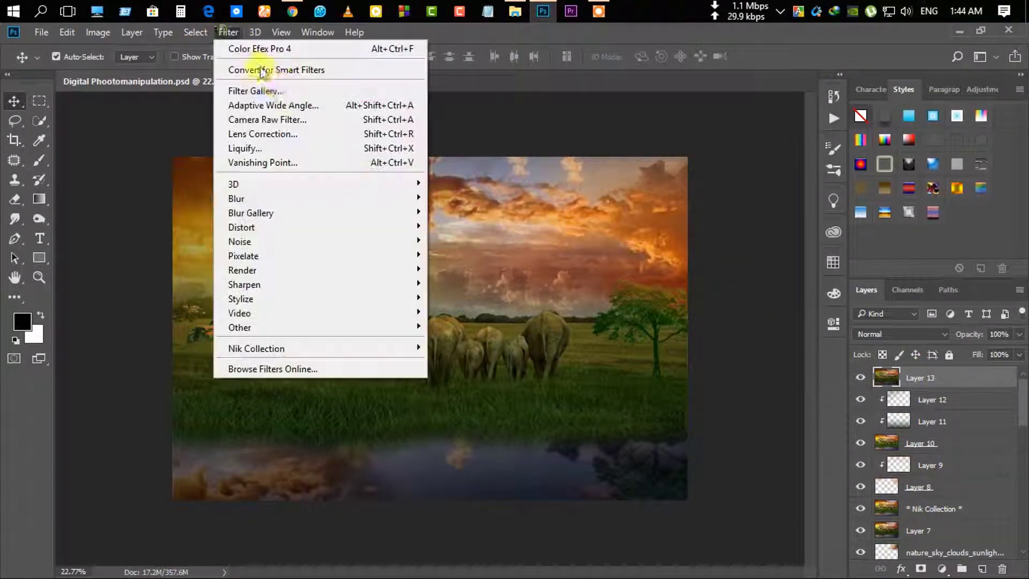
left_click(280, 105)
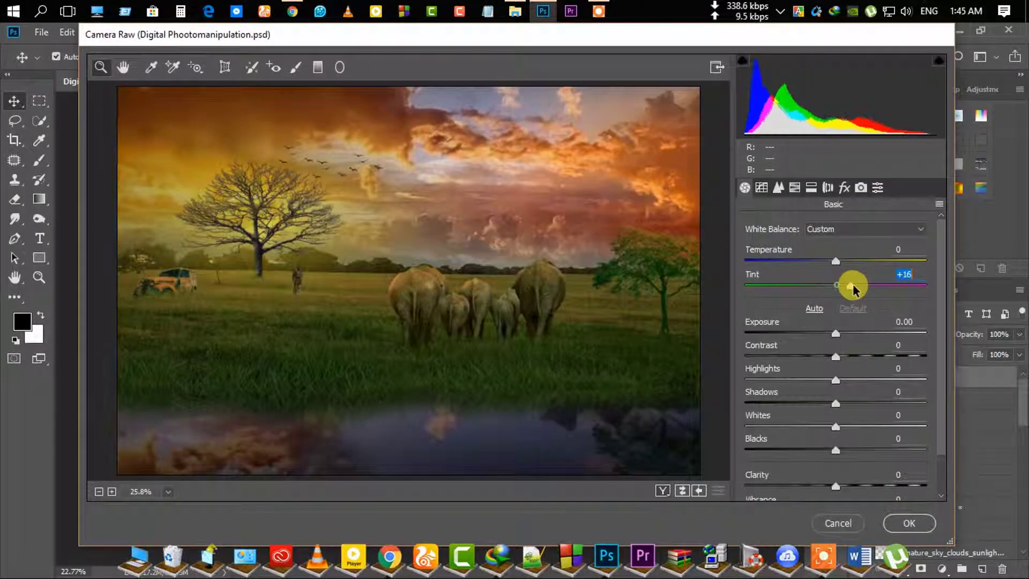
left_click_drag(852, 288, 852, 290)
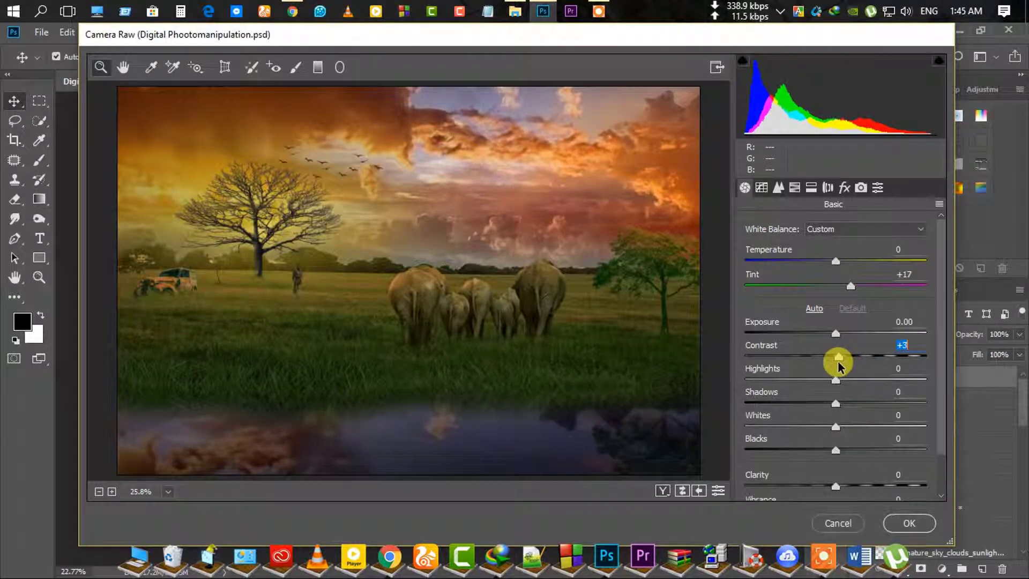
scroll(845, 434, "down", 2)
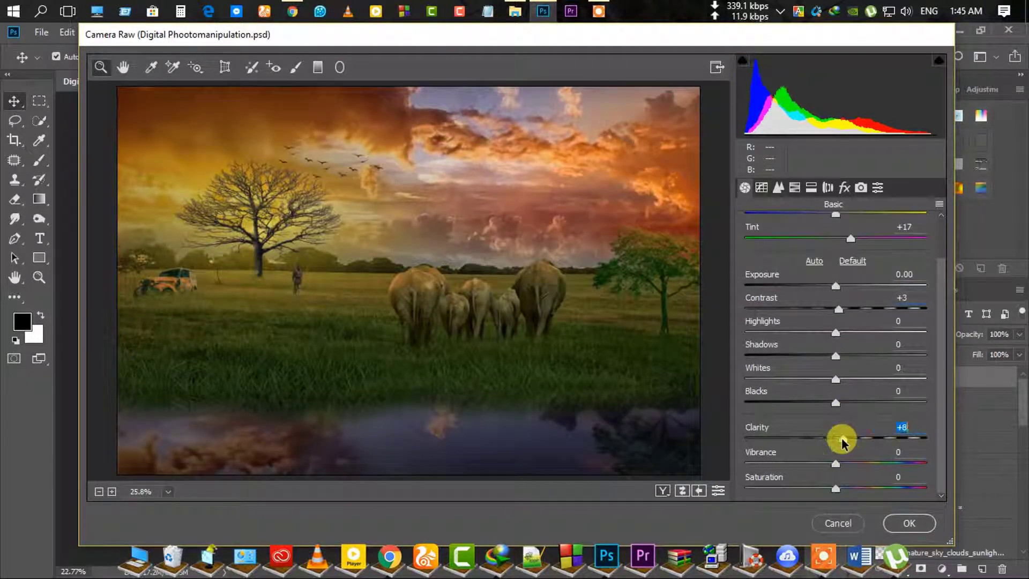
mouse_move(311, 271)
left_mouse_down()
mouse_move(349, 298)
mouse_move(291, 254)
left_mouse_up()
mouse_move(615, 374)
left_mouse_down()
mouse_move(627, 378)
mouse_move(572, 351)
mouse_move(592, 363)
left_mouse_up()
left_click(910, 523)
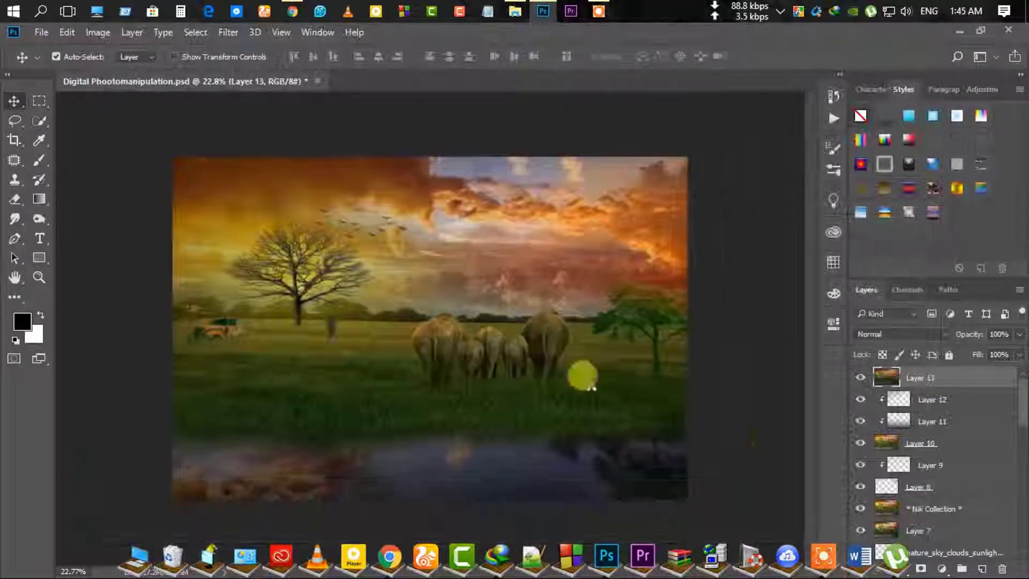